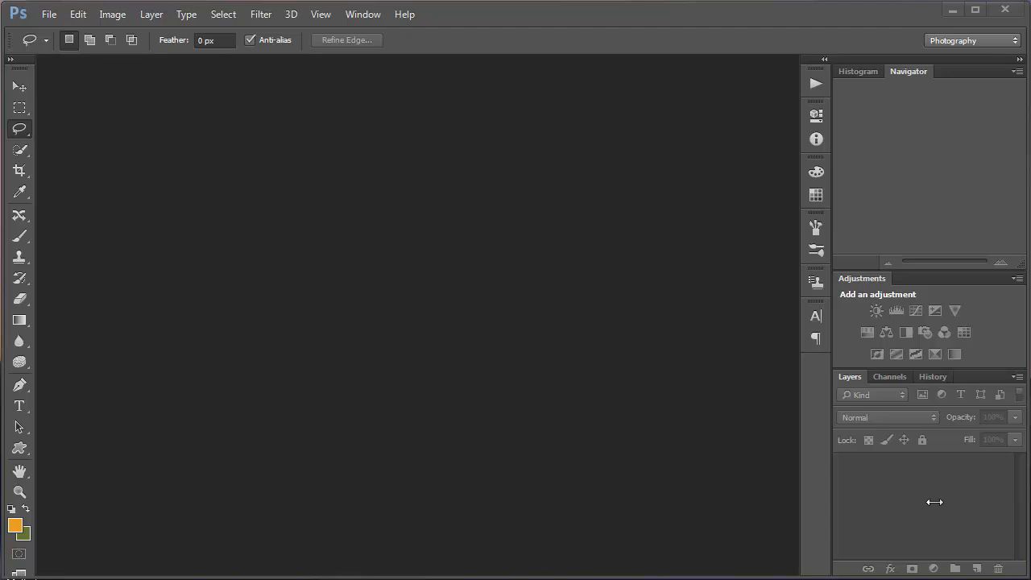
- Switch to Adobe Bridge and open the fountain statue photo IMG_5342.CR2 in Camera Raw
drag(1026, 574, 1030, 578)
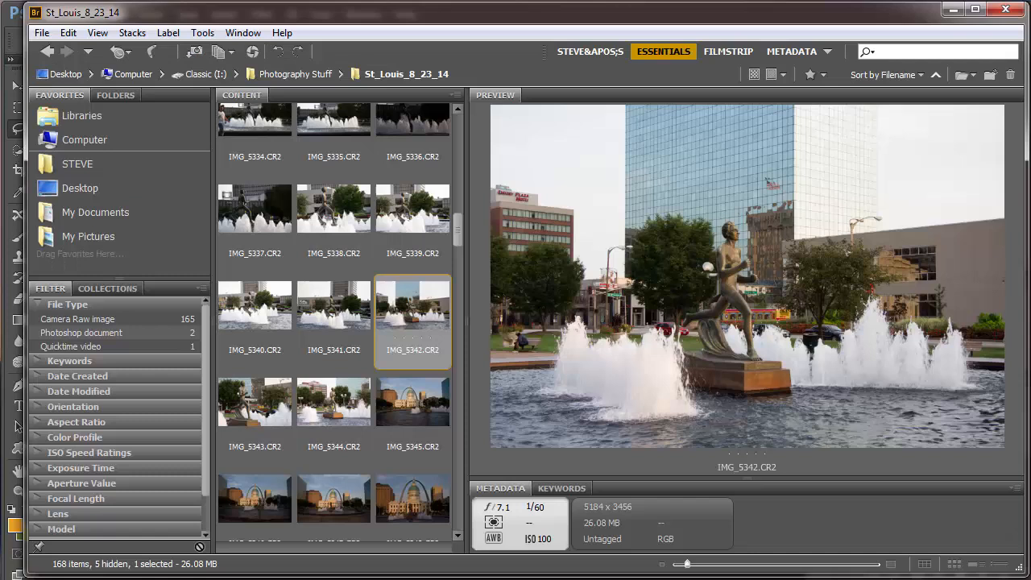
click(412, 310)
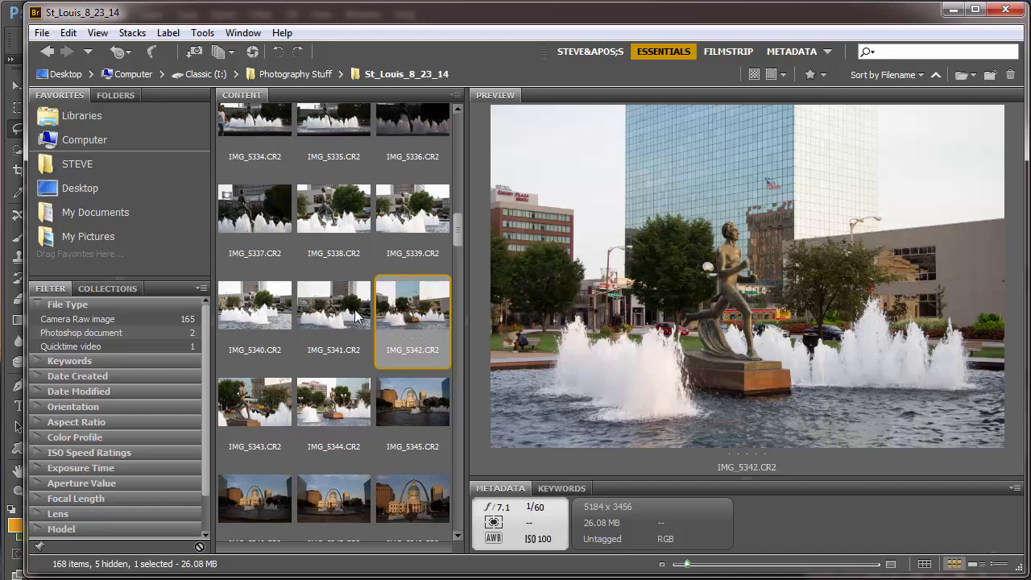
double_click(413, 307)
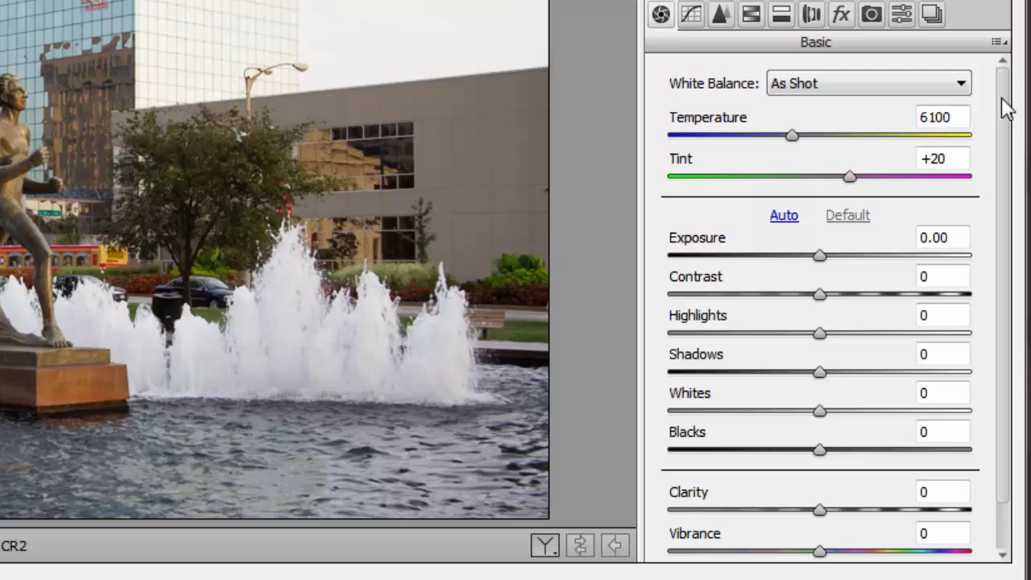
- Try Exposure at -2.40 and Contrast at +48, resetting each to its default of 0
drag(1002, 107, 1002, 130)
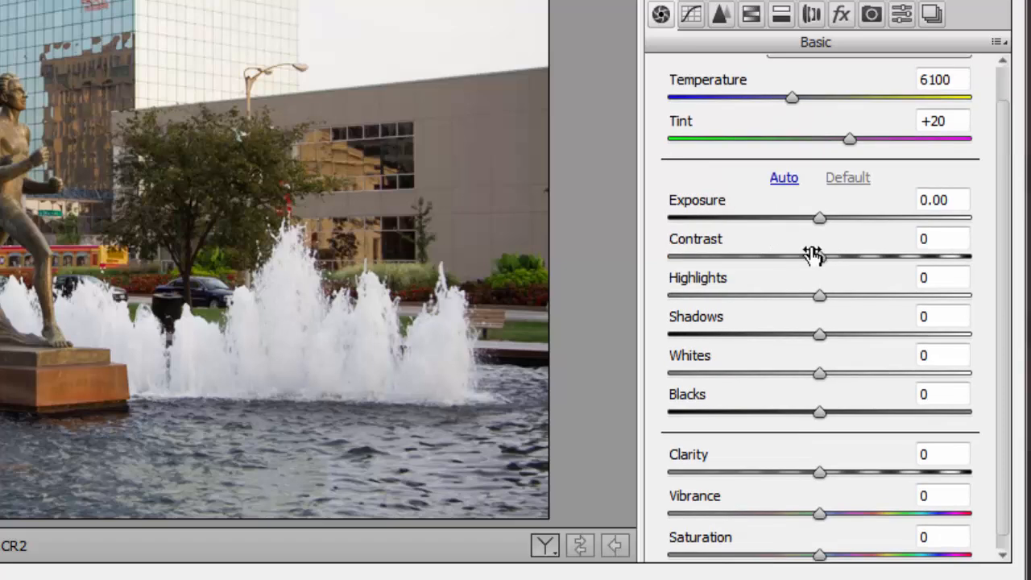
drag(1007, 237, 1006, 206)
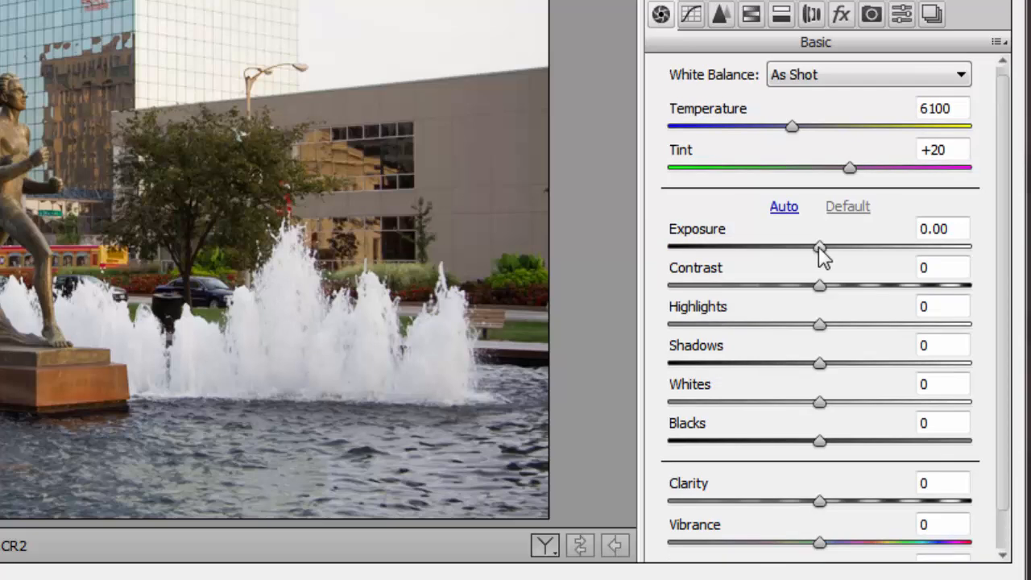
drag(818, 247, 749, 250)
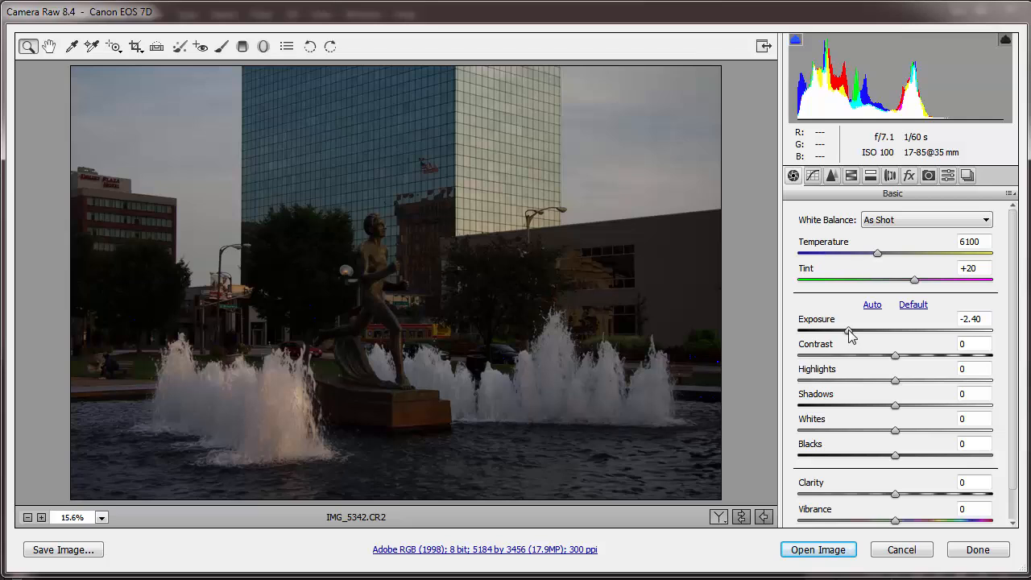
drag(848, 330, 896, 340)
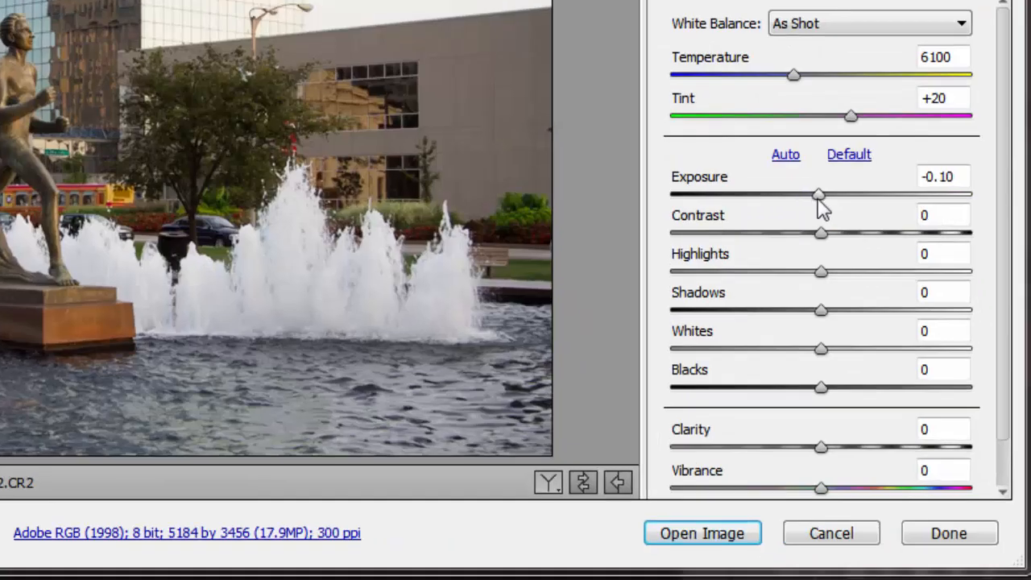
double_click(819, 197)
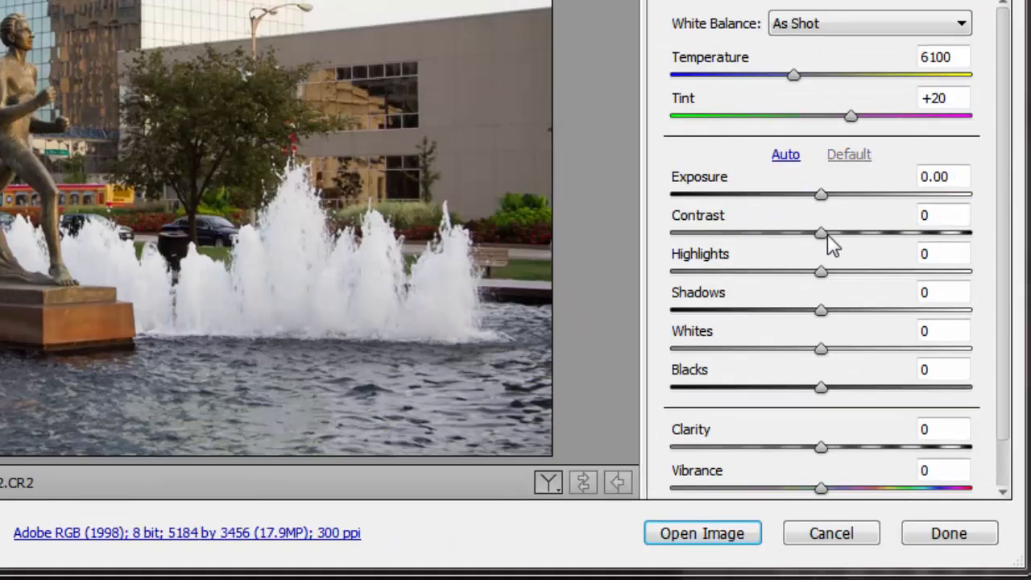
drag(822, 234, 893, 237)
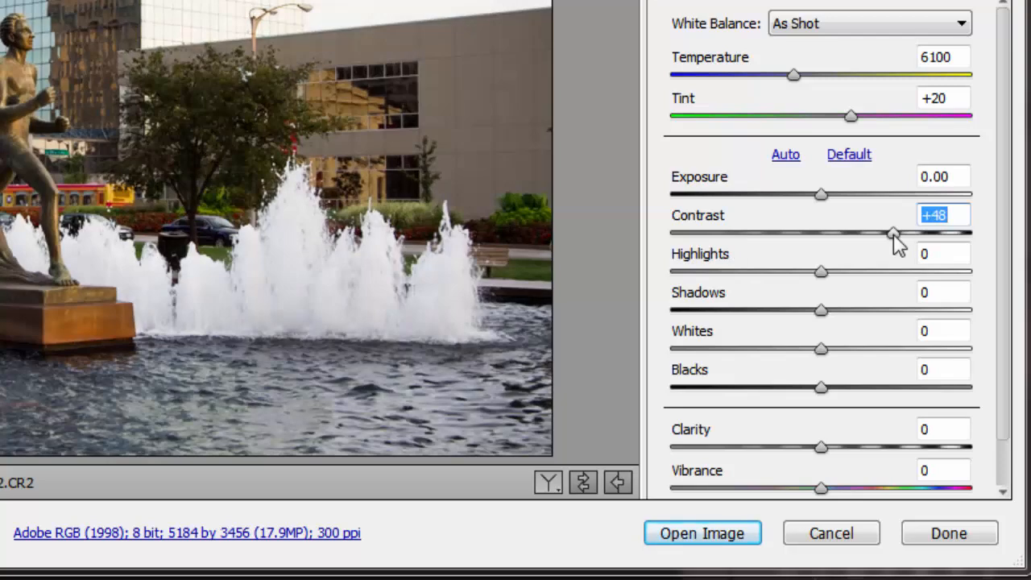
double_click(893, 234)
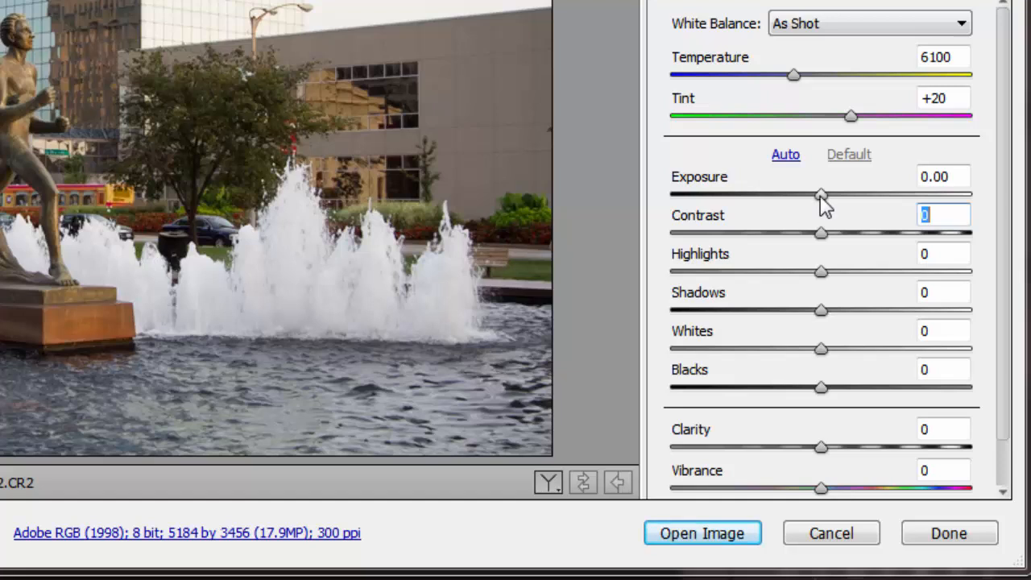
- Set Exposure to -2.30, Highlights to +51, Shadows to +93, Whites to +31 and Blacks to +79
drag(821, 197, 757, 205)
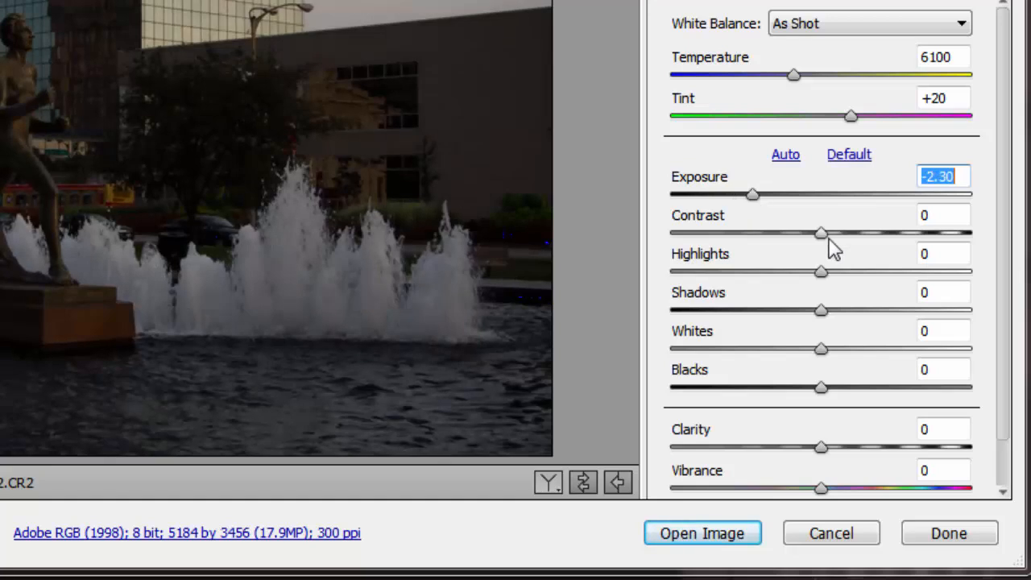
mouse_move(827, 237)
mouse_down()
mouse_move(849, 239)
mouse_move(810, 242)
mouse_move(817, 253)
mouse_move(829, 245)
mouse_up()
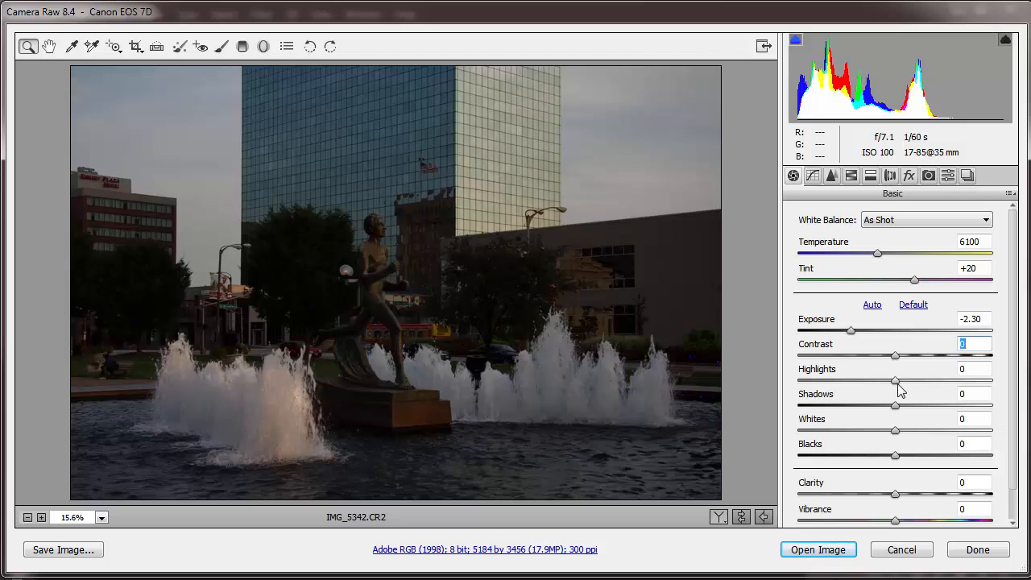
drag(895, 381, 946, 384)
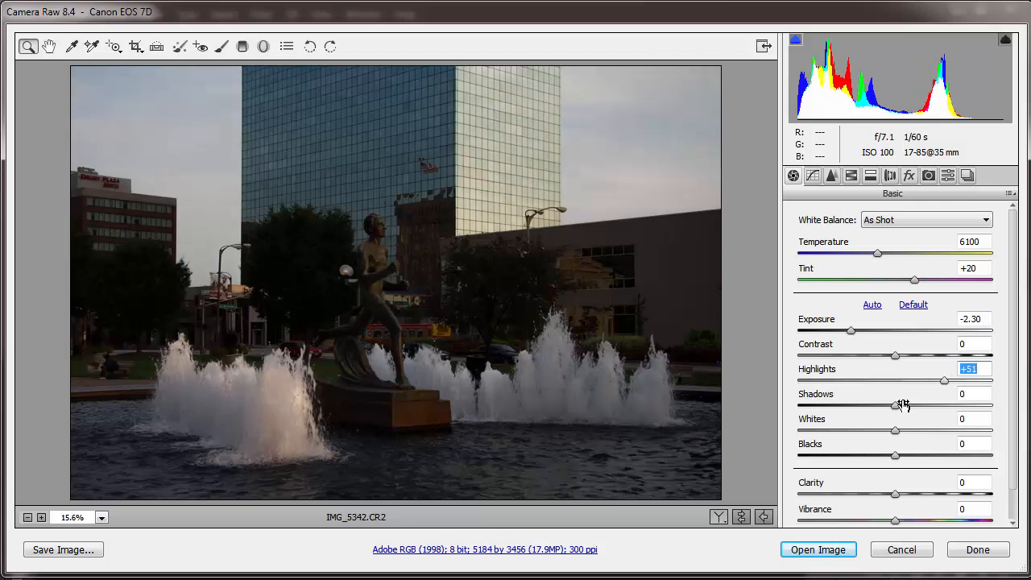
drag(895, 406, 986, 406)
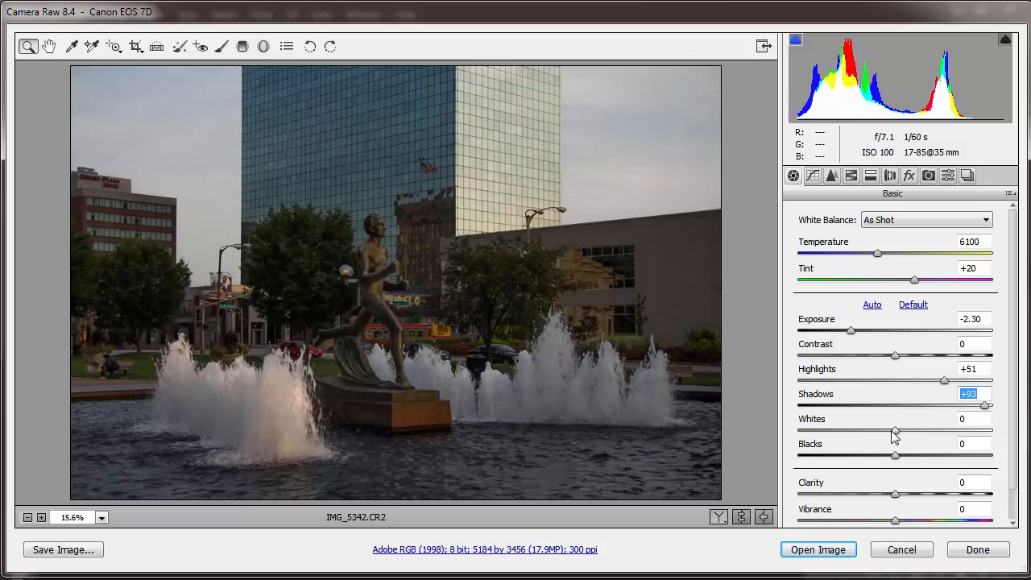
drag(895, 432, 971, 460)
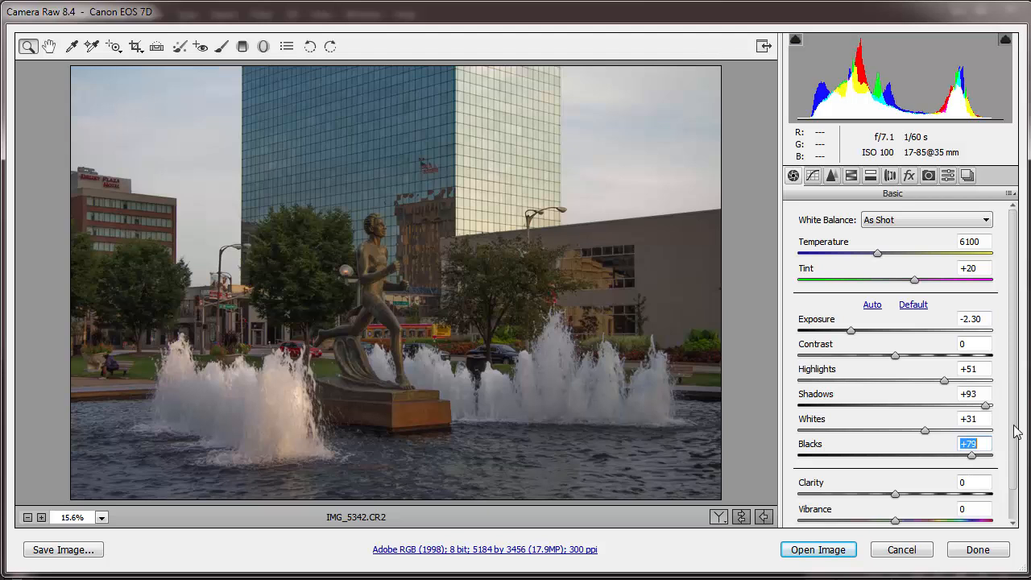
- Set Clarity to +48 and raise Vibrance to +67
scroll(1006, 439, down, 1)
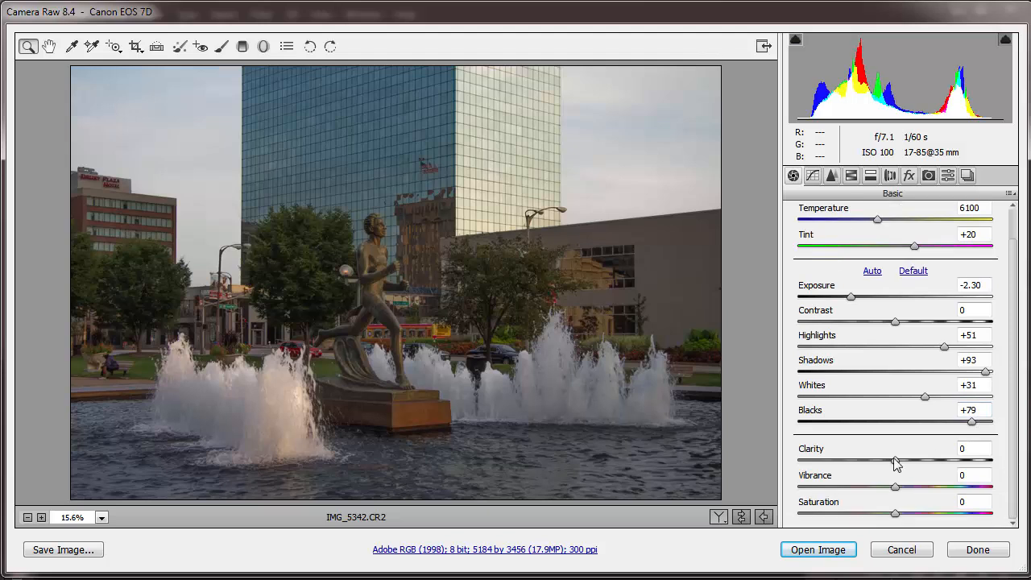
drag(896, 460, 941, 462)
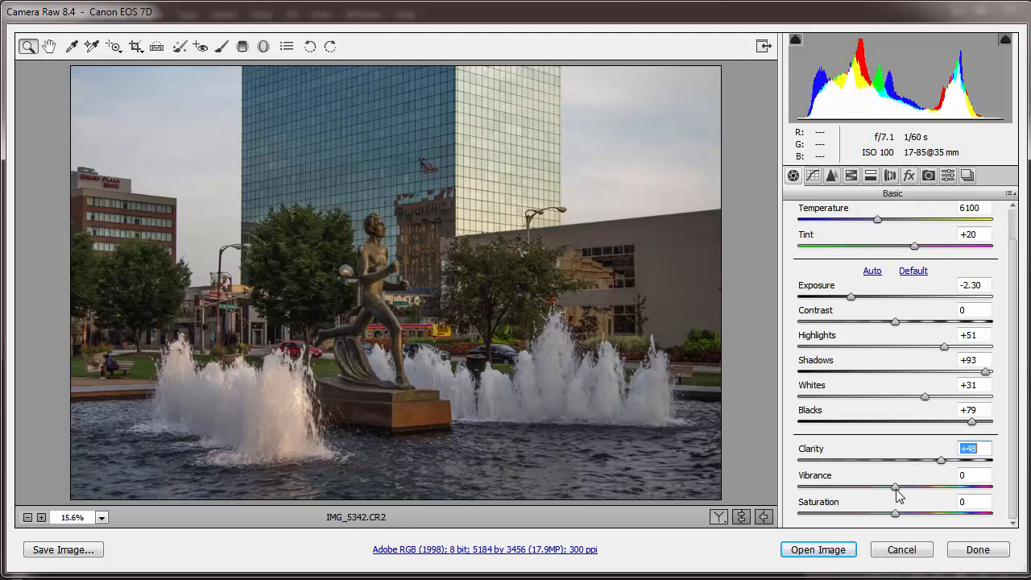
drag(895, 487, 937, 495)
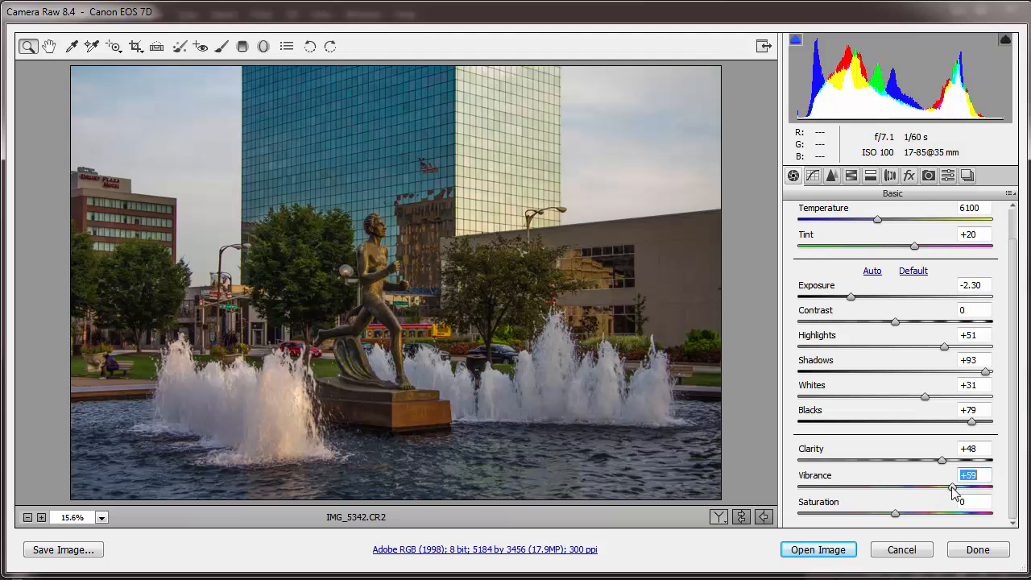
drag(953, 492, 953, 493)
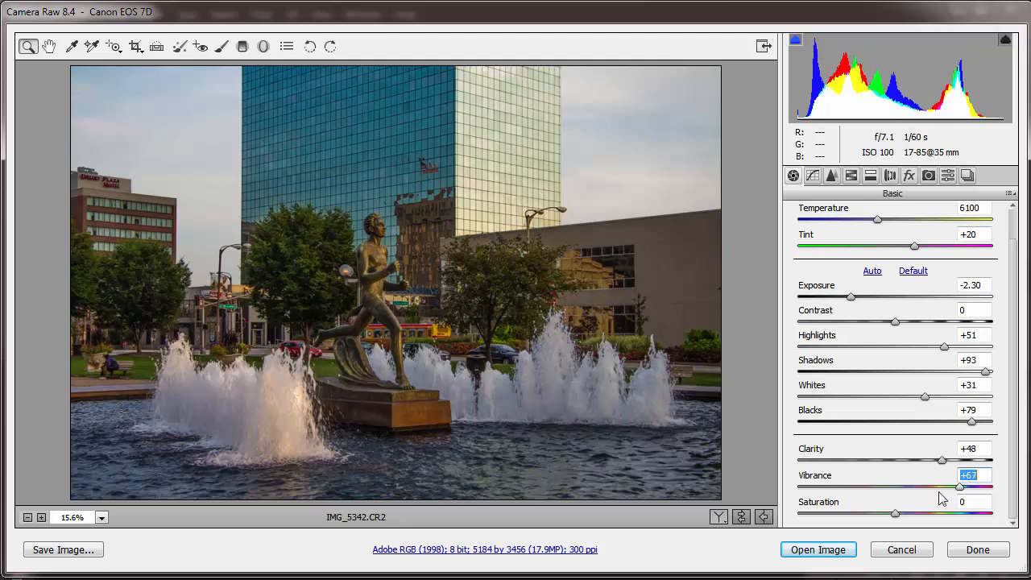
- Try Vibrance at -100 and bring it back up to +49
text(6)
key(Return)
text(-73)
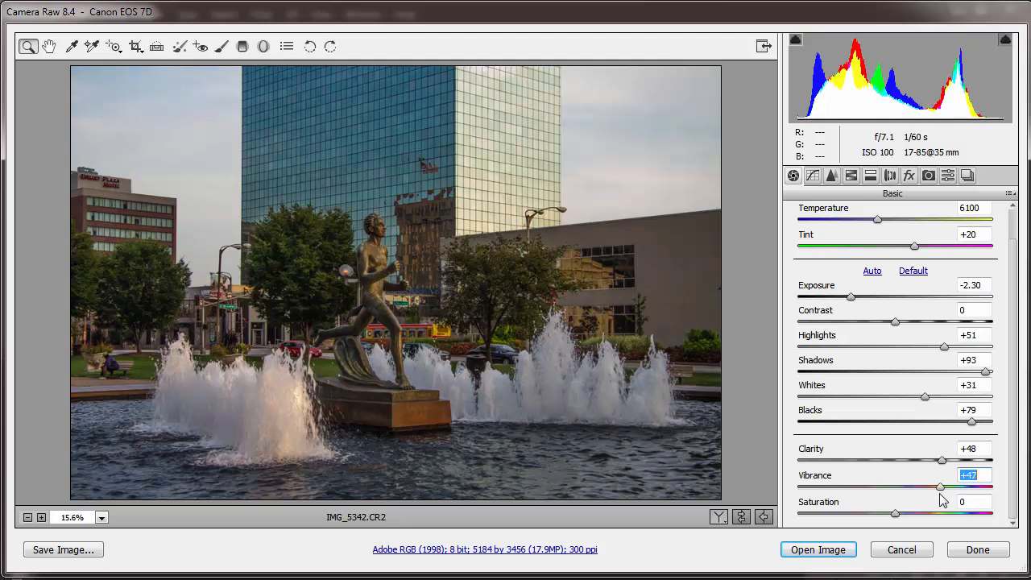
key(Return)
text(-100)
key(Return)
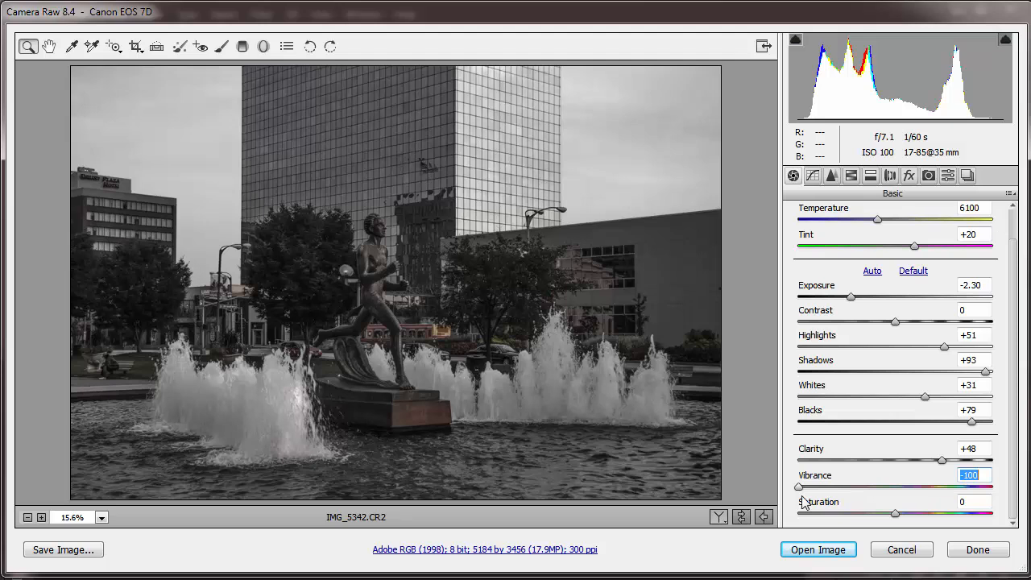
drag(799, 488, 943, 493)
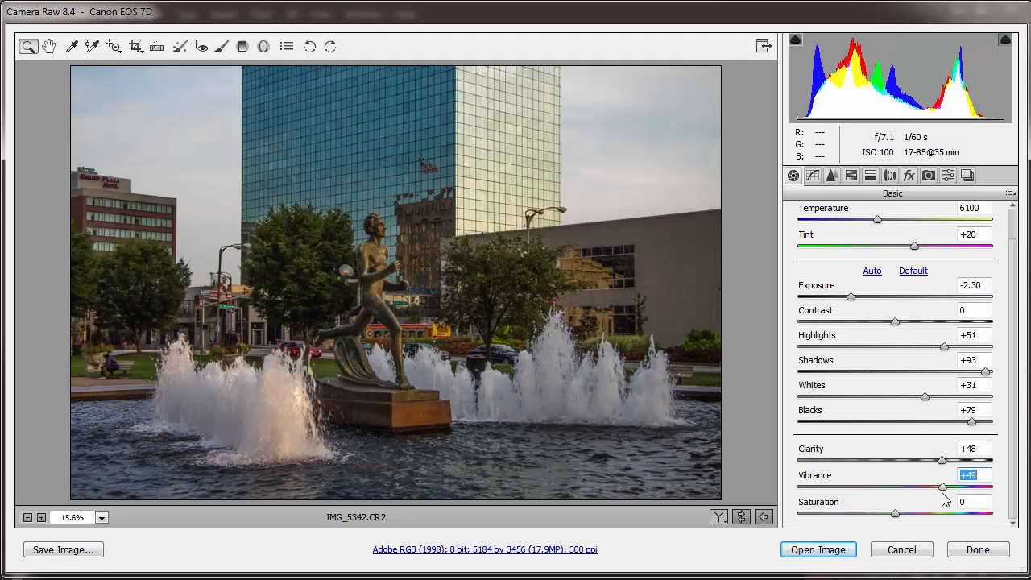
- Try Saturation at -100, return it to 0, and set Vibrance to +52
drag(874, 516, 763, 531)
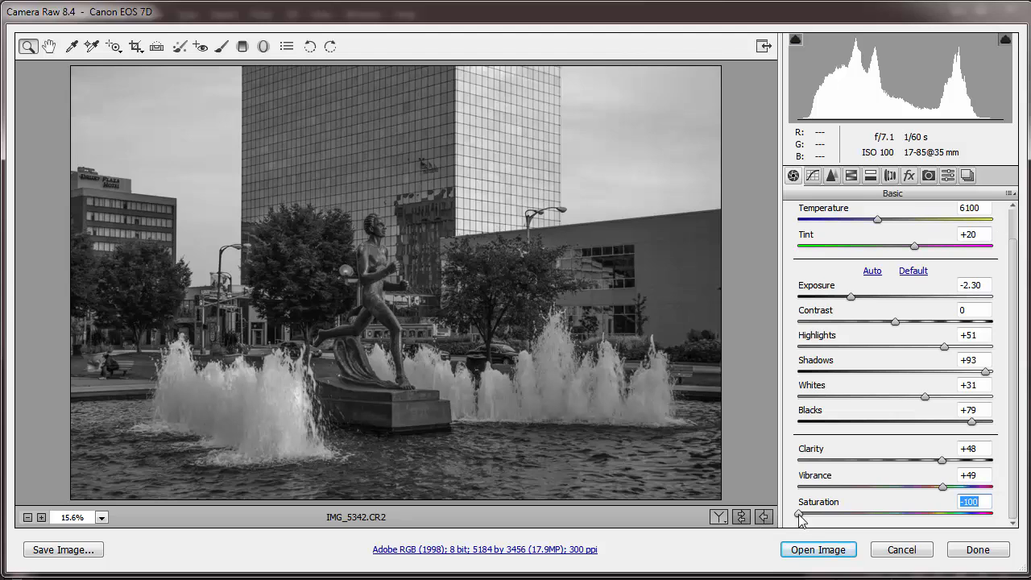
drag(800, 519, 899, 522)
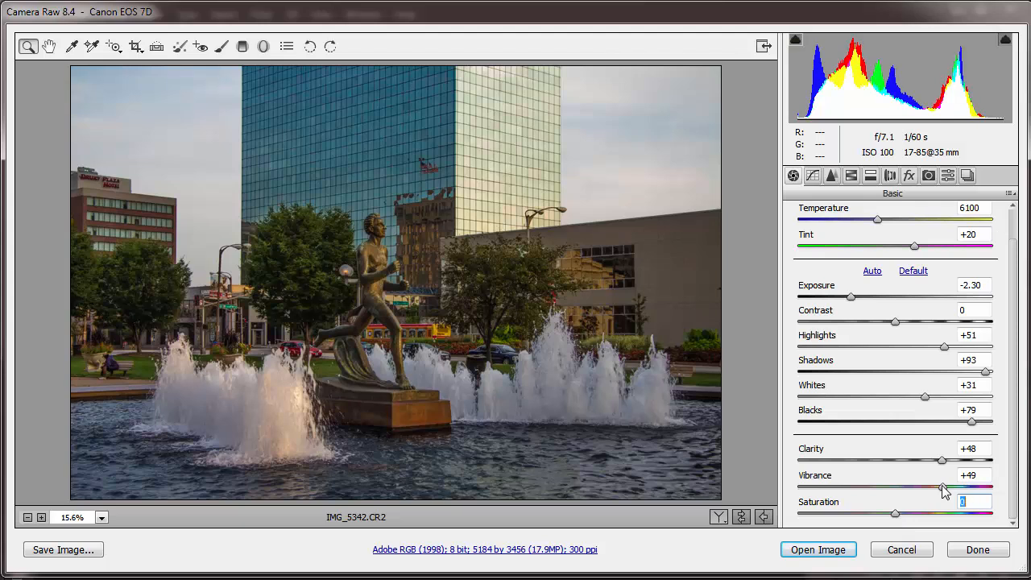
drag(942, 485, 947, 491)
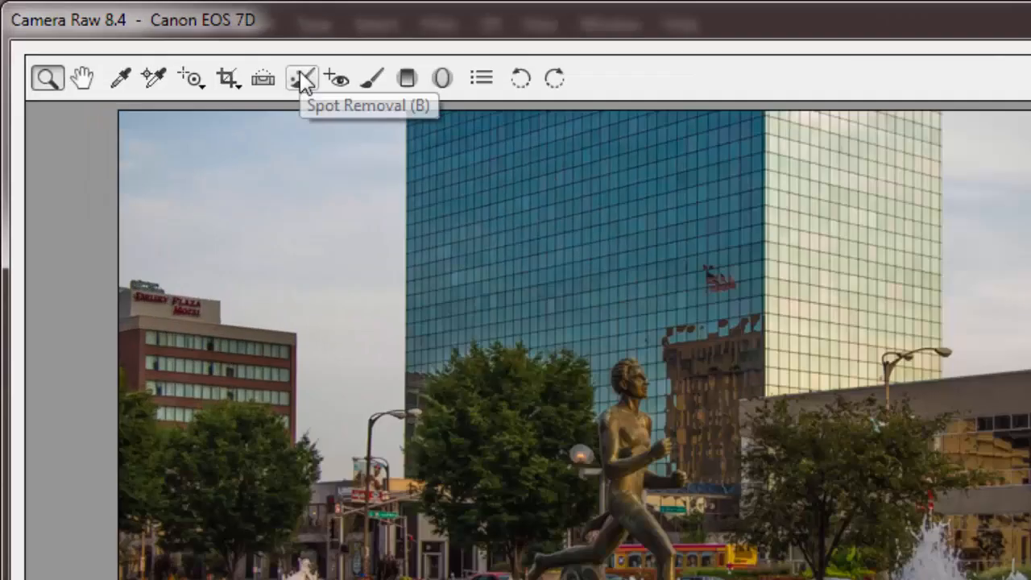
- Brighten the pool water and the large jet in front of the statue with the Adjustment Brush, keeping its existing settings
click(304, 81)
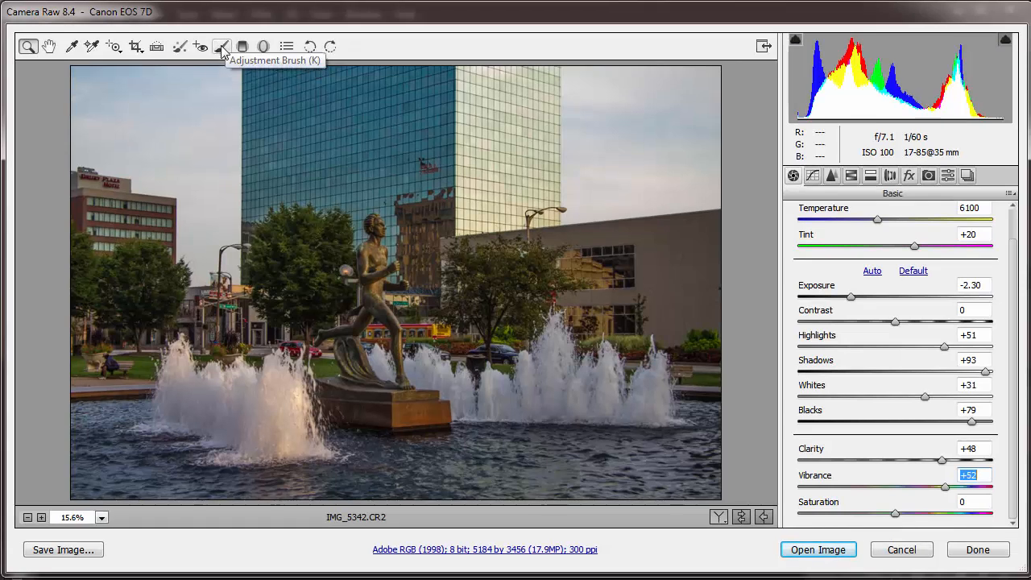
click(222, 47)
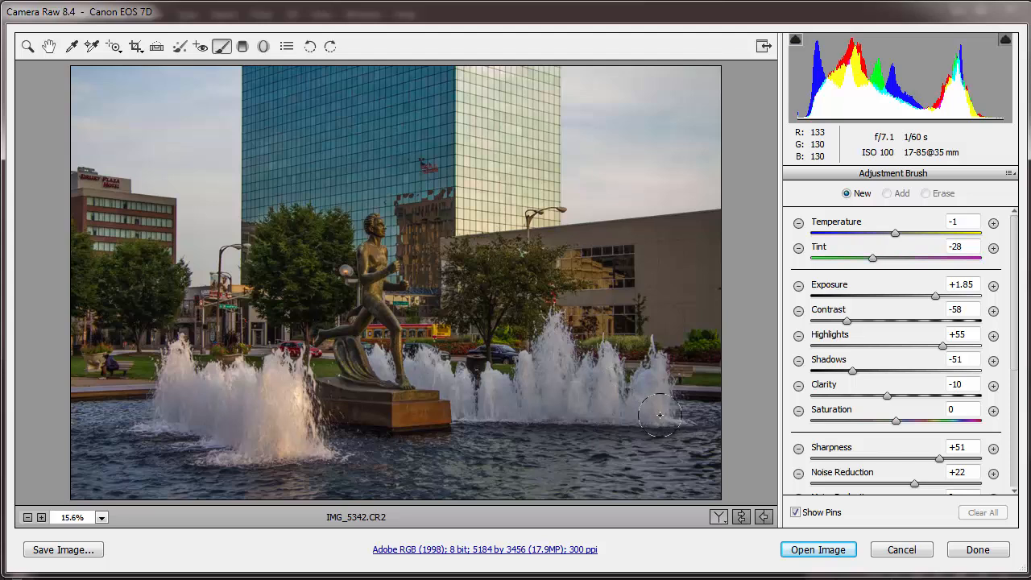
click(234, 427)
mouse_move(88, 444)
mouse_down()
mouse_move(314, 466)
mouse_move(153, 474)
mouse_move(322, 481)
mouse_move(117, 485)
mouse_up()
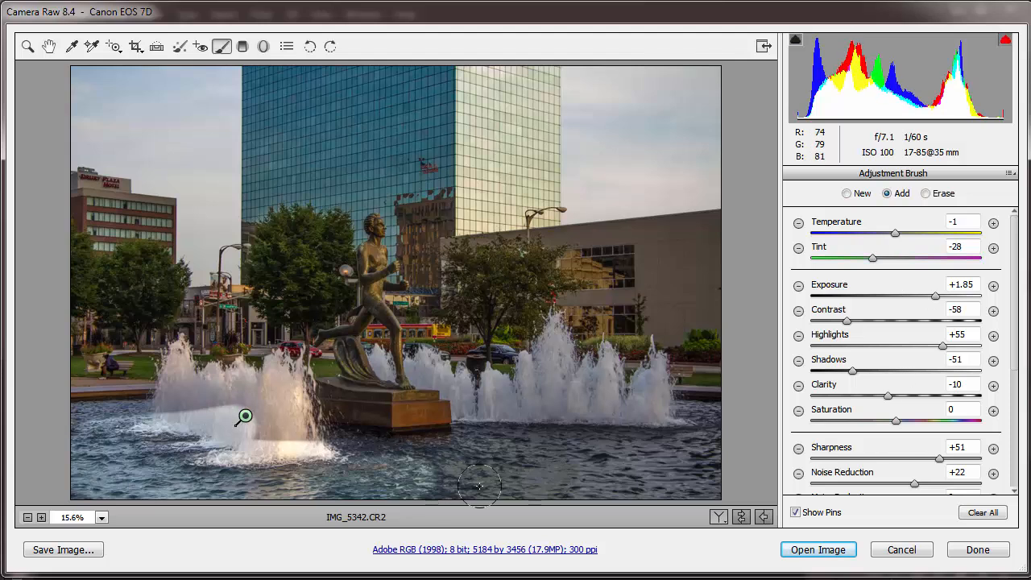
mouse_move(411, 481)
mouse_down()
mouse_move(645, 483)
mouse_move(704, 465)
mouse_move(707, 434)
mouse_move(600, 425)
mouse_move(680, 427)
mouse_move(583, 443)
mouse_move(599, 450)
mouse_move(281, 459)
mouse_move(292, 428)
mouse_move(284, 372)
mouse_up()
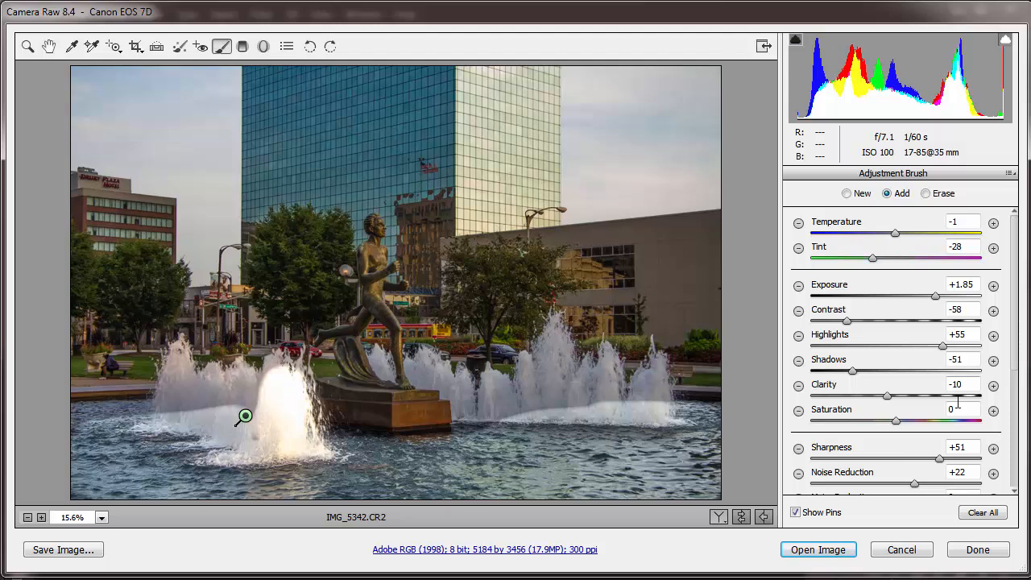
- Set the brush Feather to 33 and brighten the remaining front fountain jets and the group of jets behind the statue
scroll(957, 403, down, 5)
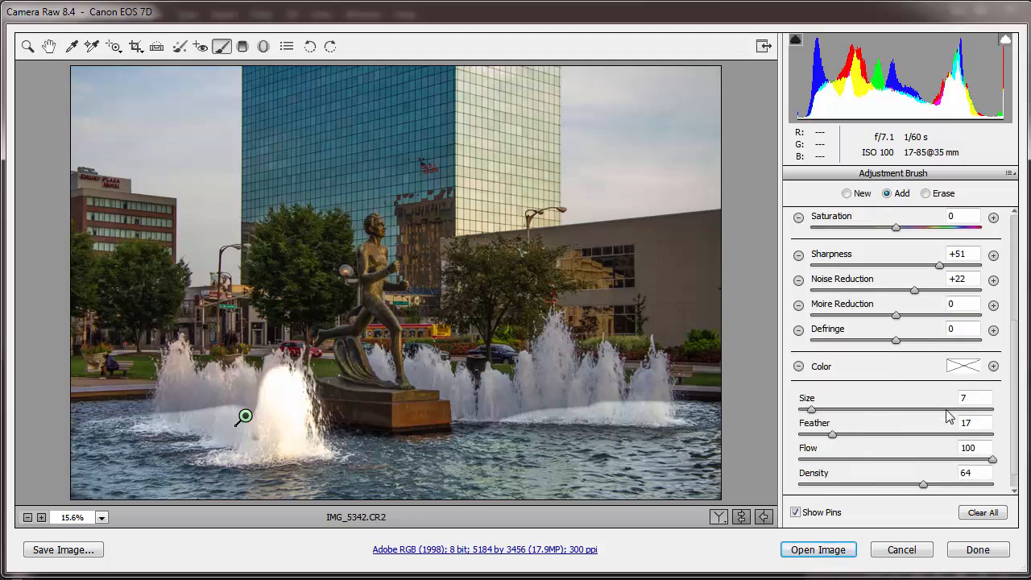
drag(833, 436, 866, 439)
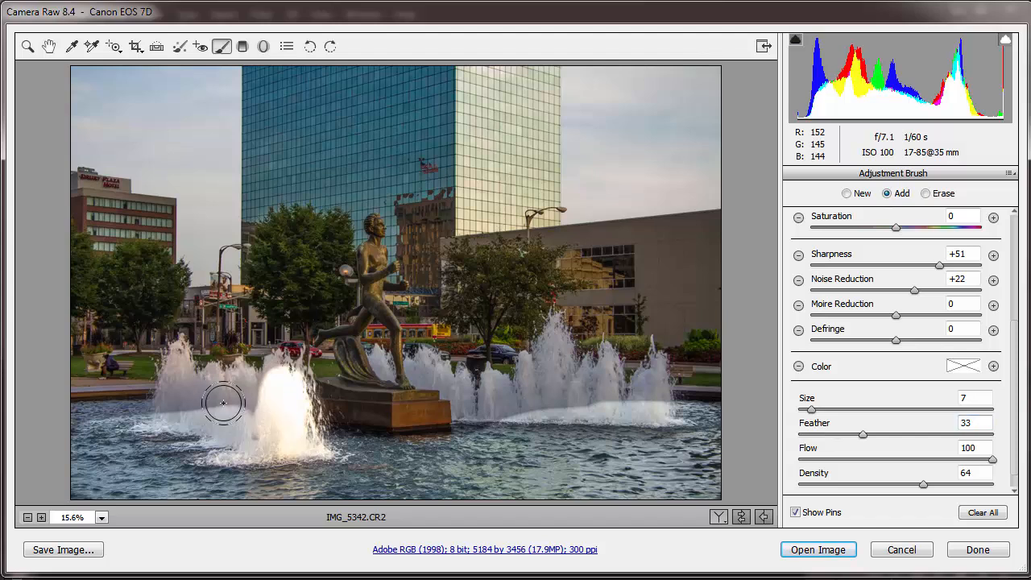
mouse_move(223, 403)
mouse_down()
mouse_move(260, 395)
mouse_move(210, 396)
mouse_move(230, 386)
mouse_move(199, 394)
mouse_move(184, 376)
mouse_move(133, 411)
mouse_up()
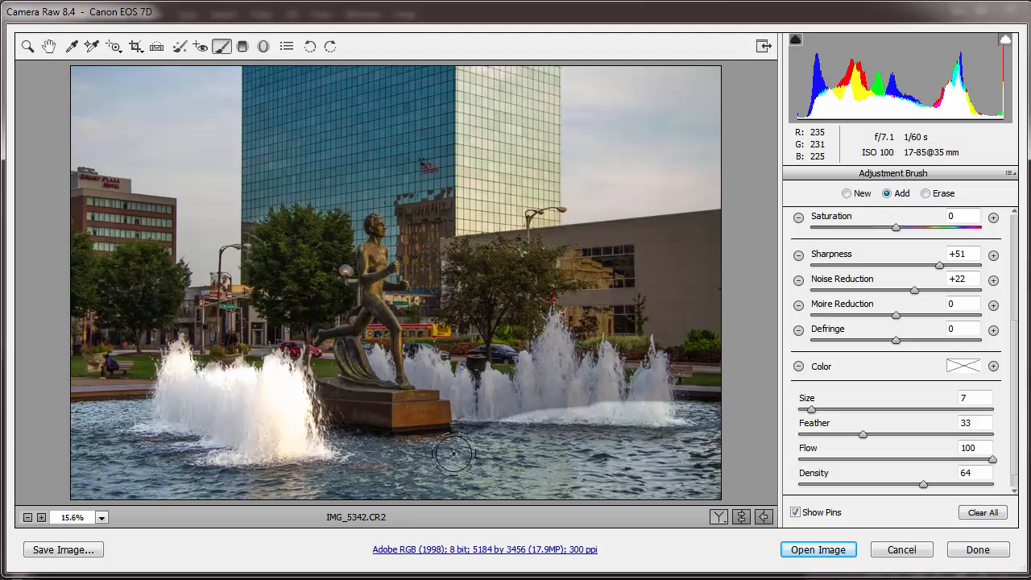
mouse_move(497, 404)
mouse_down()
mouse_move(515, 421)
mouse_move(549, 385)
mouse_move(548, 374)
mouse_move(538, 377)
mouse_move(554, 352)
mouse_move(564, 413)
mouse_move(594, 399)
mouse_move(599, 367)
mouse_move(625, 423)
mouse_move(654, 377)
mouse_move(664, 423)
mouse_move(713, 415)
mouse_move(681, 416)
mouse_up()
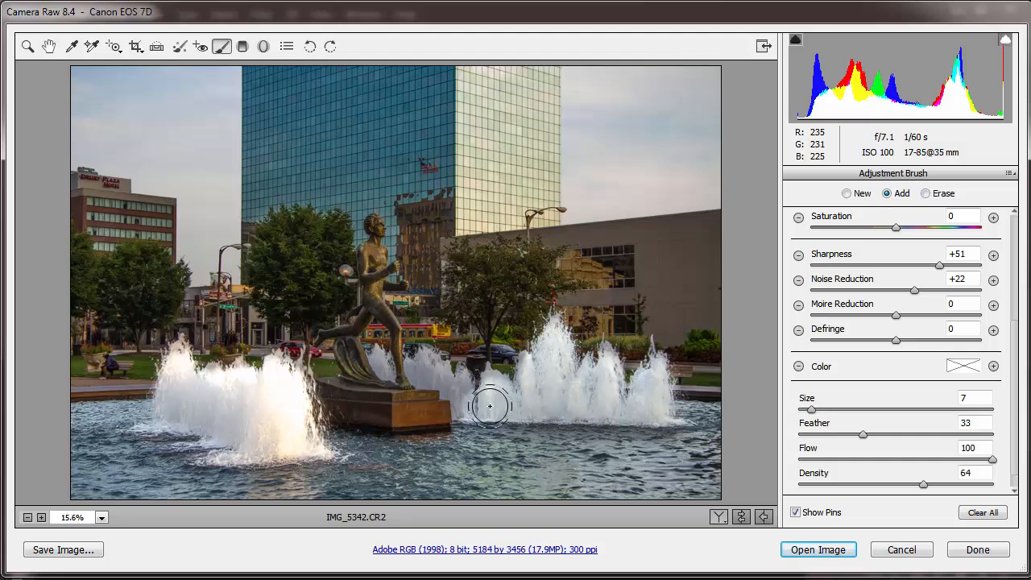
- Reduce the Adjustment Brush size to 4 for the small fountain jets just behind the statue's base
key(bracketleft)
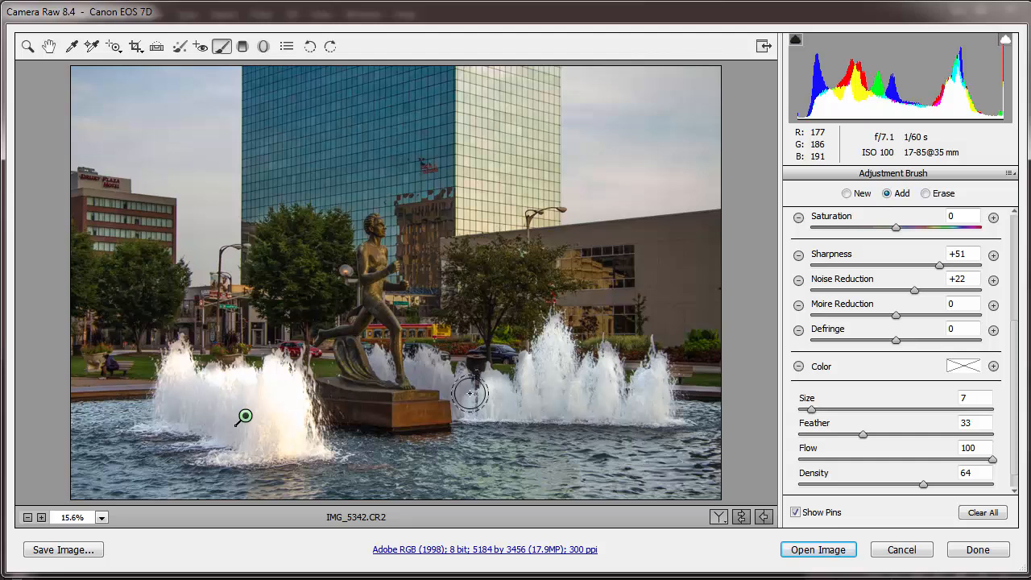
key(bracketleft)
key(bracketleft)
key(bracketleft)
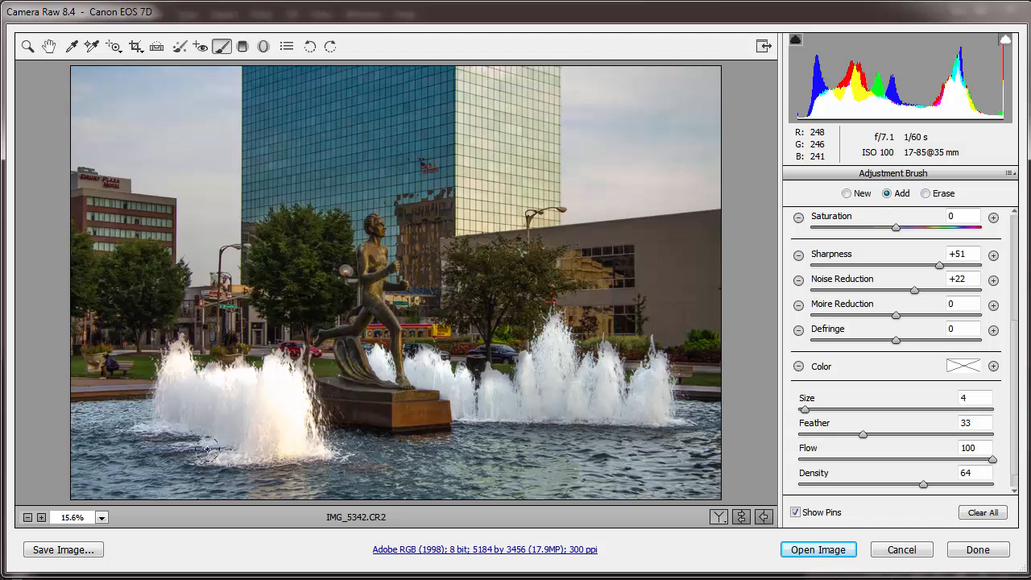
- Select the fountain water adjustment and inspect its settings and painted coverage by temporarily showing the mask
click(245, 416)
scroll(915, 331, up, 5)
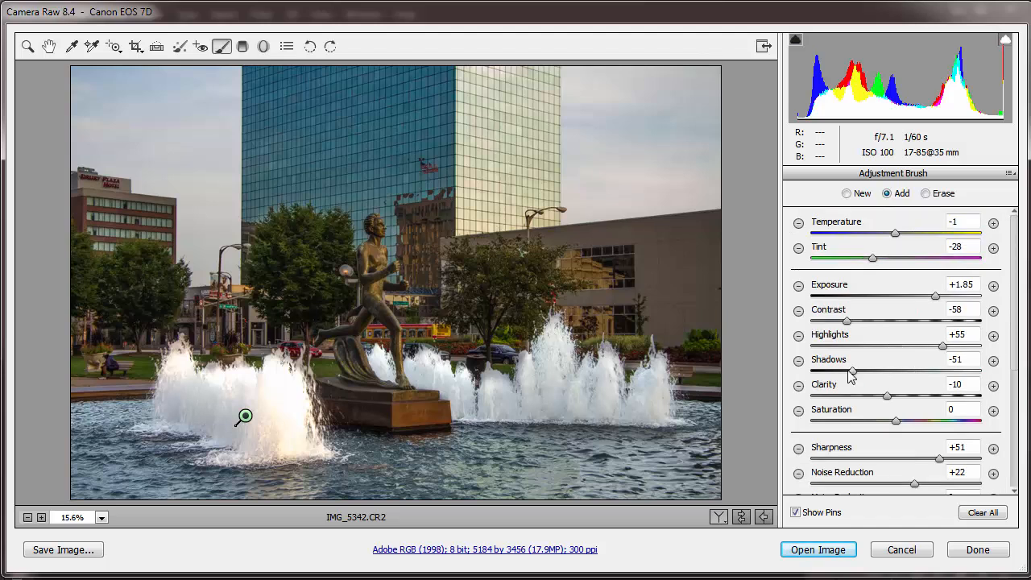
click(245, 416)
scroll(928, 439, down, 2)
scroll(929, 439, down, 4)
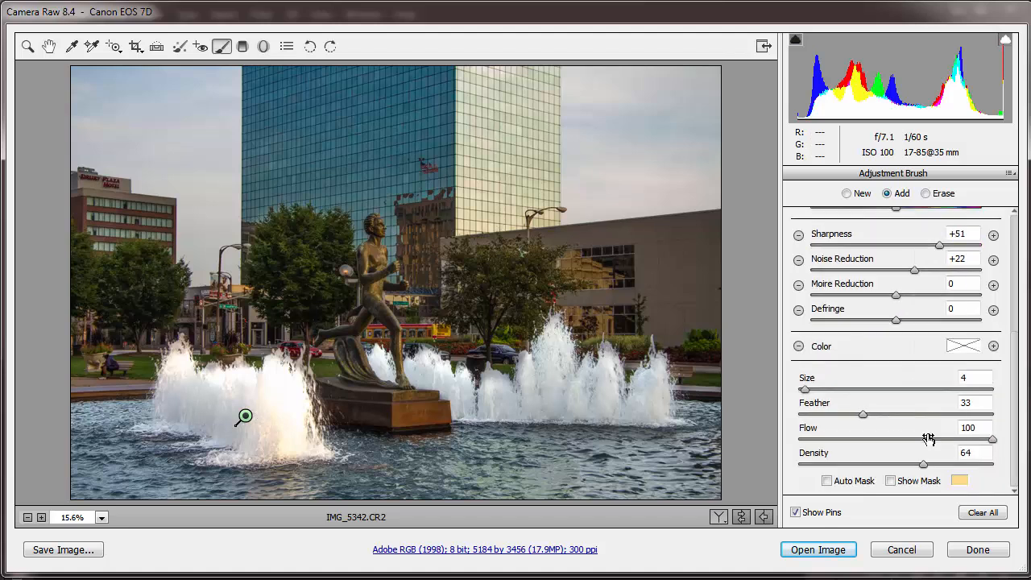
click(891, 482)
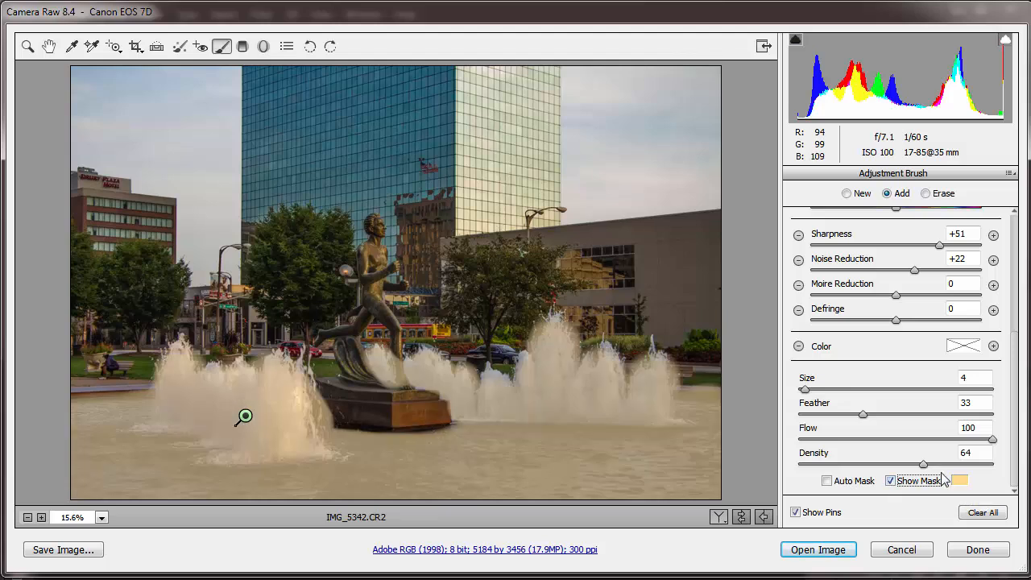
click(891, 481)
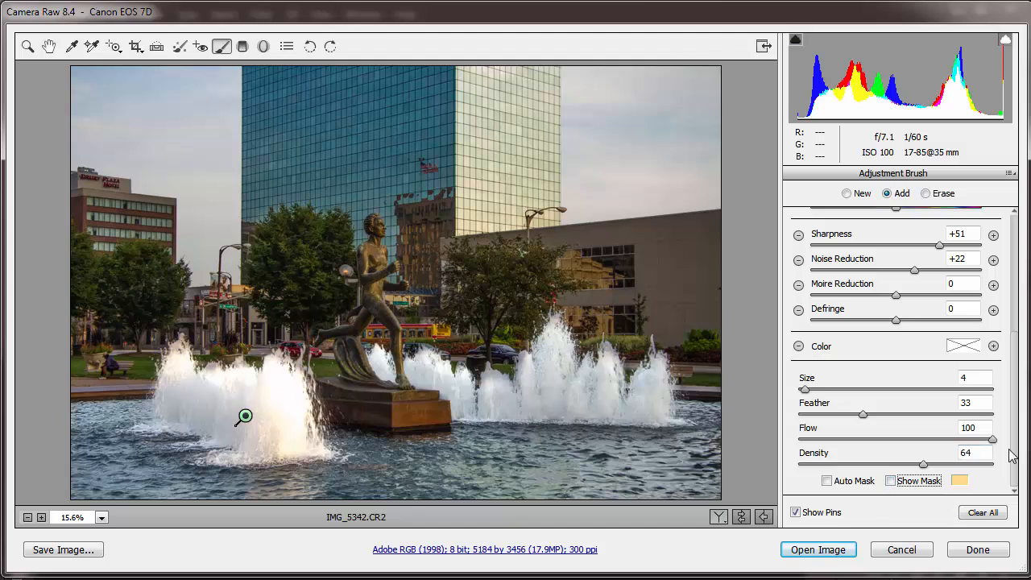
- Set the water adjustment's Temperature to -35 and Exposure to +1.00
scroll(1014, 447, up, 5)
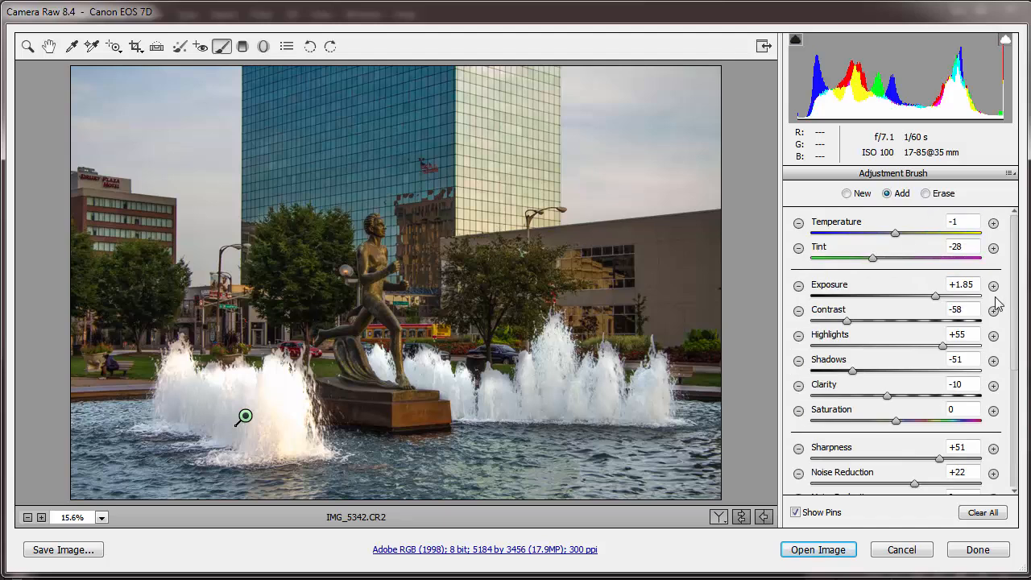
drag(896, 234, 890, 234)
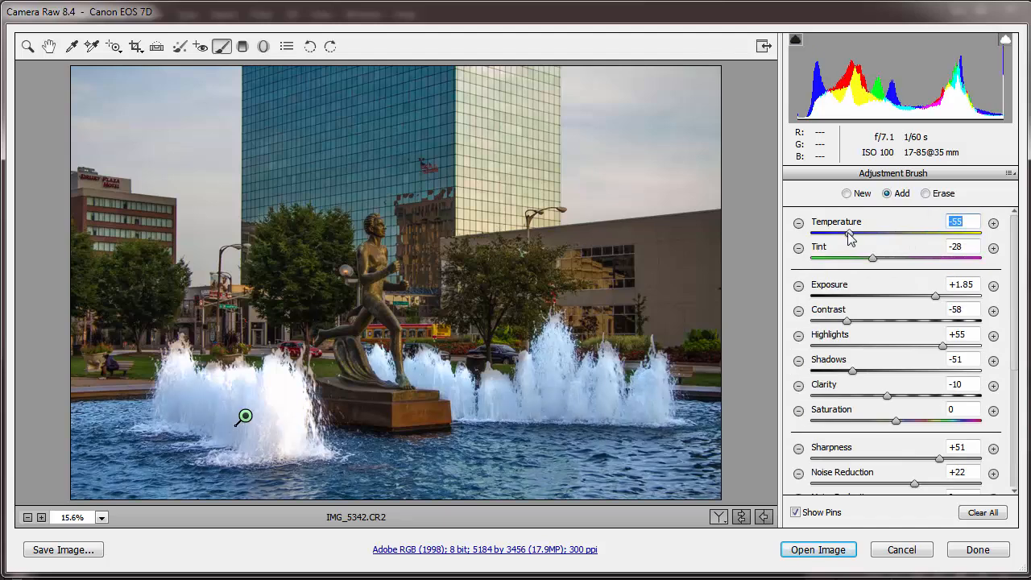
drag(851, 235, 867, 237)
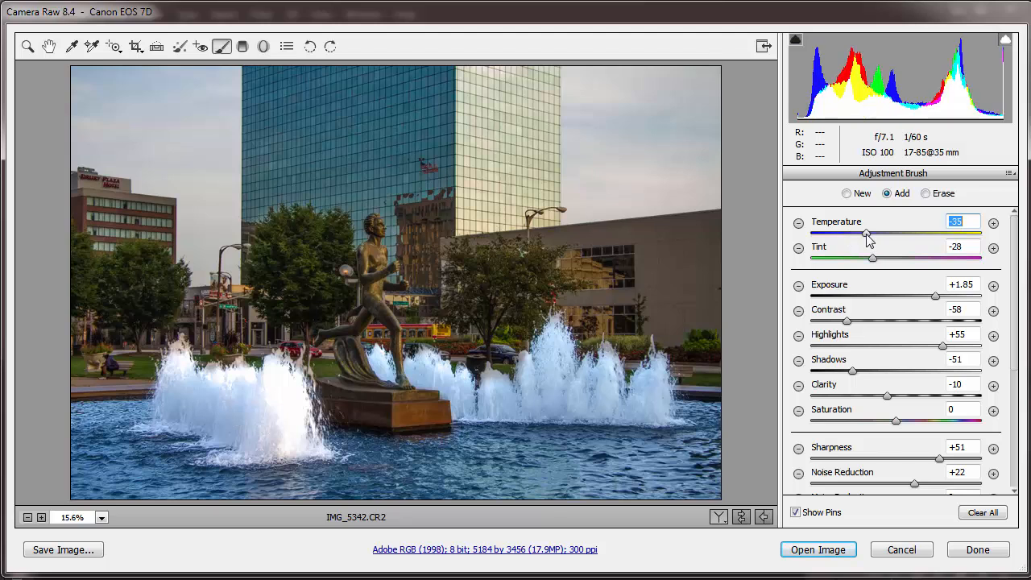
click(901, 294)
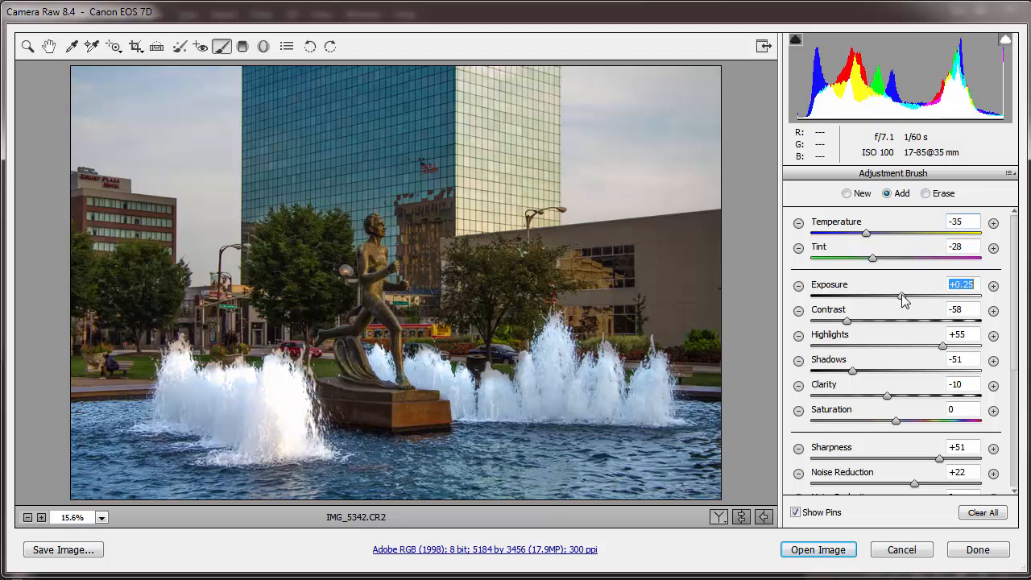
click(918, 296)
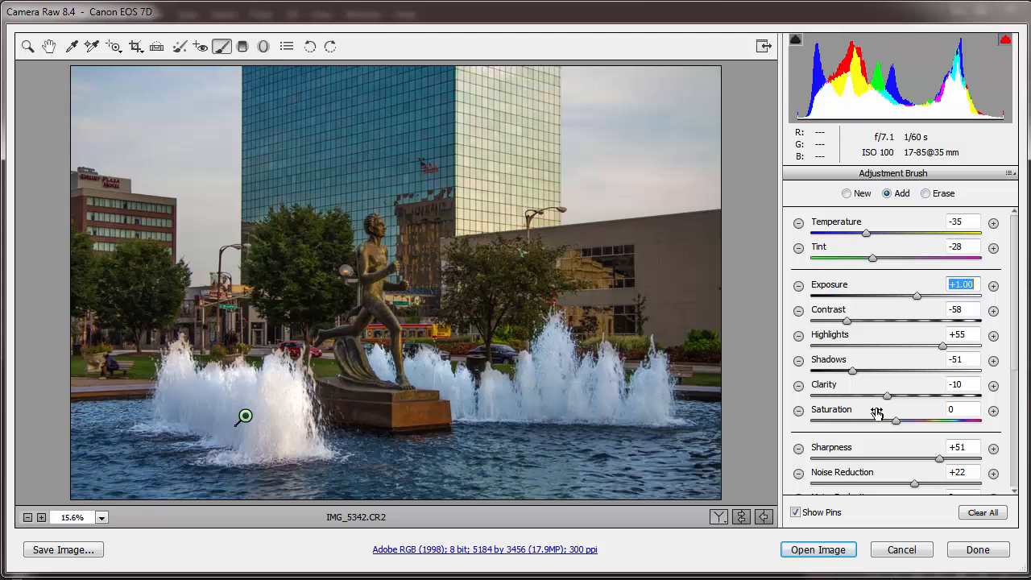
- Set the water adjustment's Saturation to +26, Clarity to +24 and Shadows to -10
scroll(876, 412, down, 1)
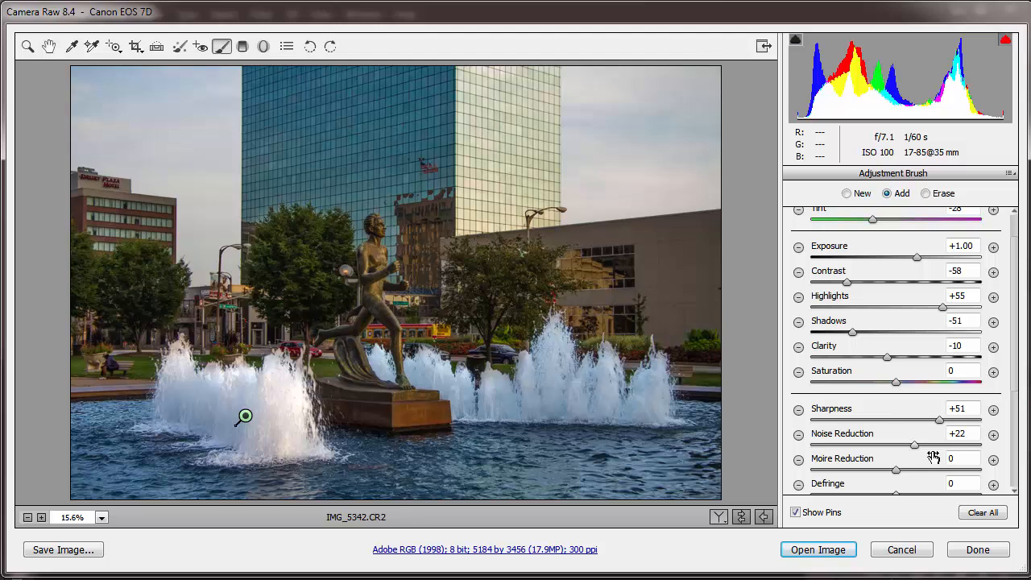
click(919, 383)
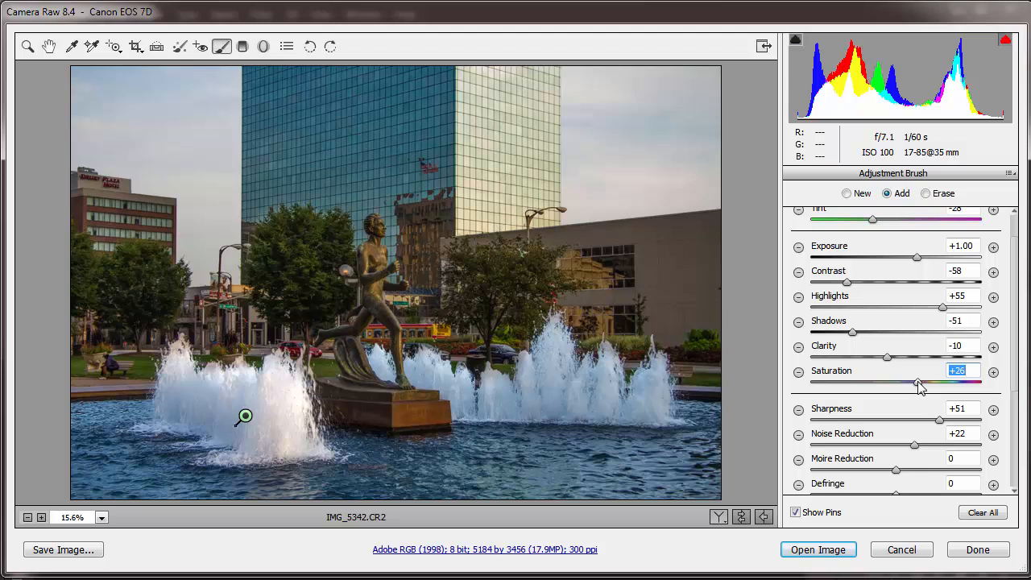
click(915, 359)
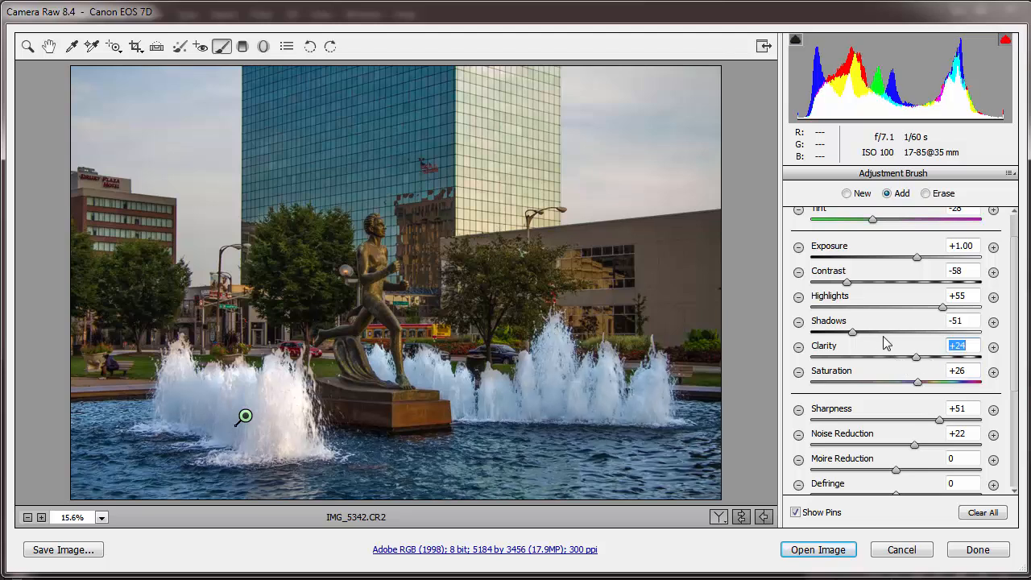
click(886, 332)
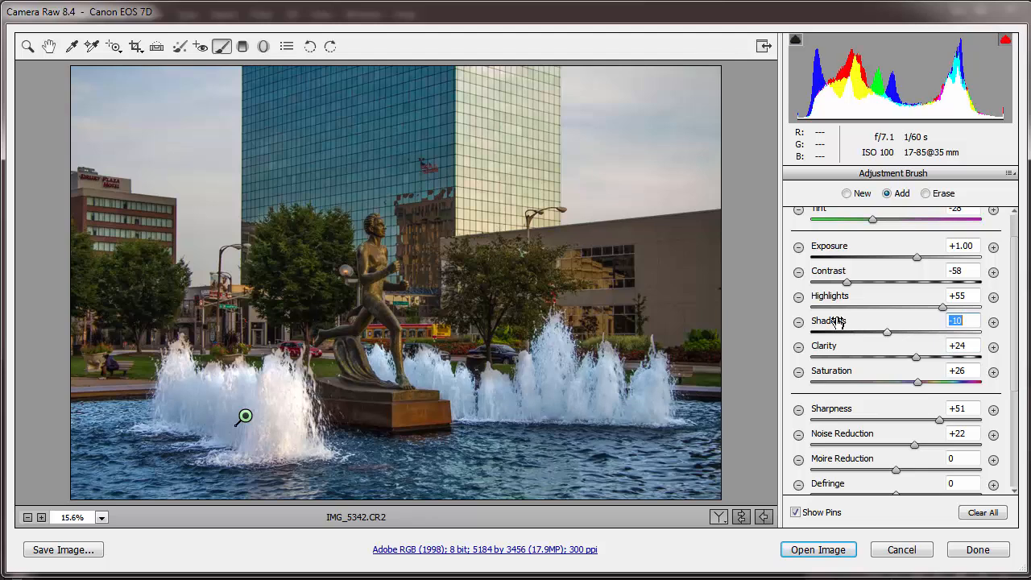
- Start a new brush adjustment and paint over the far trees, the tree behind the statue and the tree in front of the low building
scroll(875, 311, up, 2)
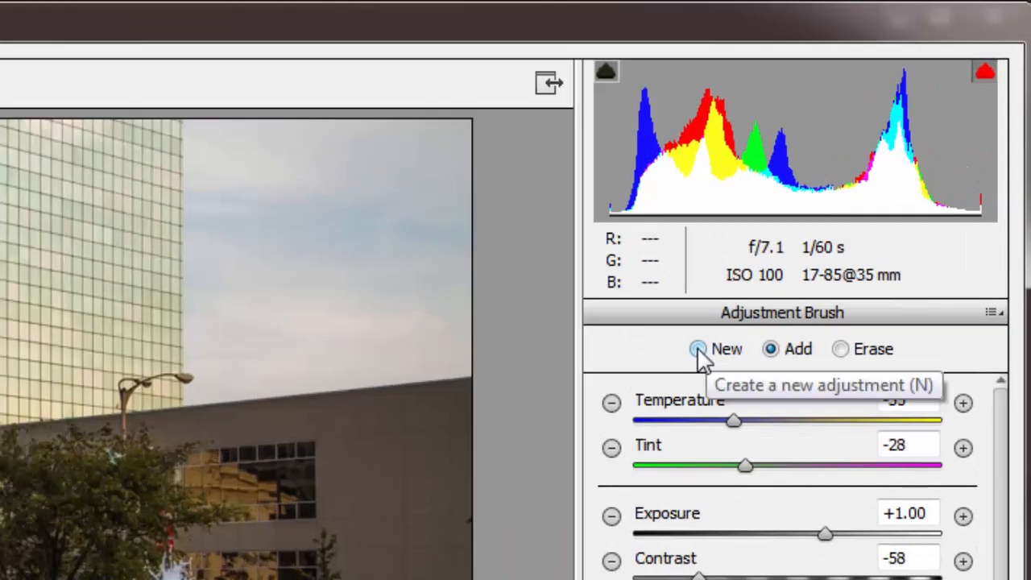
click(697, 349)
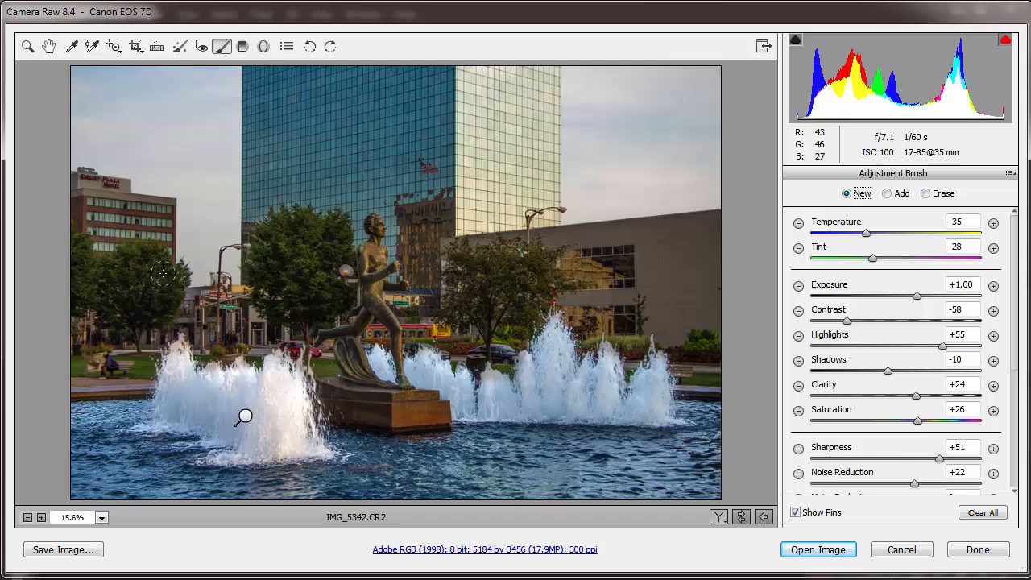
mouse_move(153, 275)
mouse_down()
mouse_move(115, 293)
mouse_move(174, 300)
mouse_move(146, 257)
mouse_move(121, 275)
mouse_move(129, 315)
mouse_move(84, 251)
mouse_move(77, 274)
mouse_move(88, 299)
mouse_move(157, 273)
mouse_move(159, 263)
mouse_move(135, 257)
mouse_move(114, 300)
mouse_up()
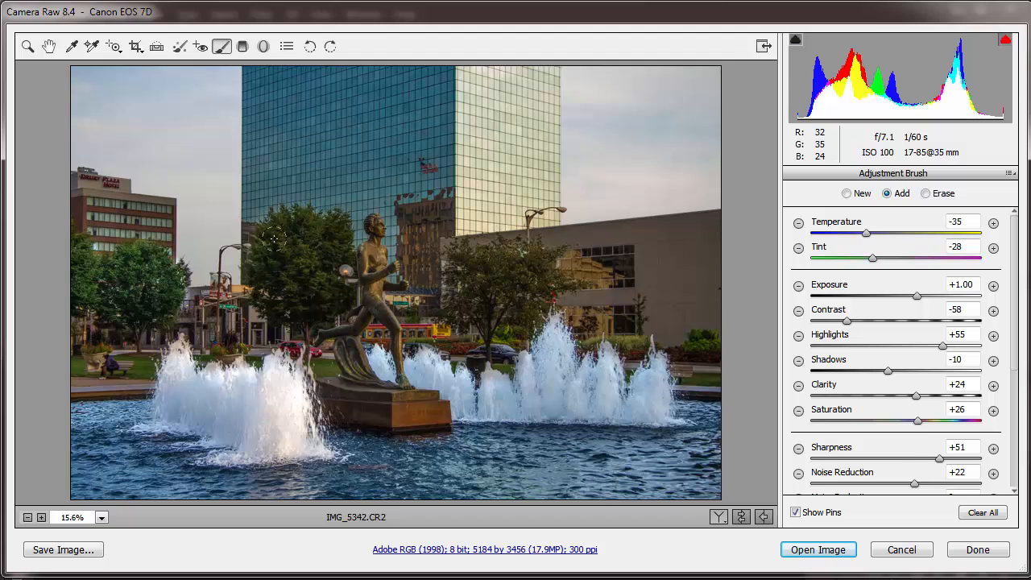
mouse_move(328, 239)
mouse_down()
mouse_move(274, 250)
mouse_move(322, 229)
mouse_move(302, 246)
mouse_move(328, 300)
mouse_up()
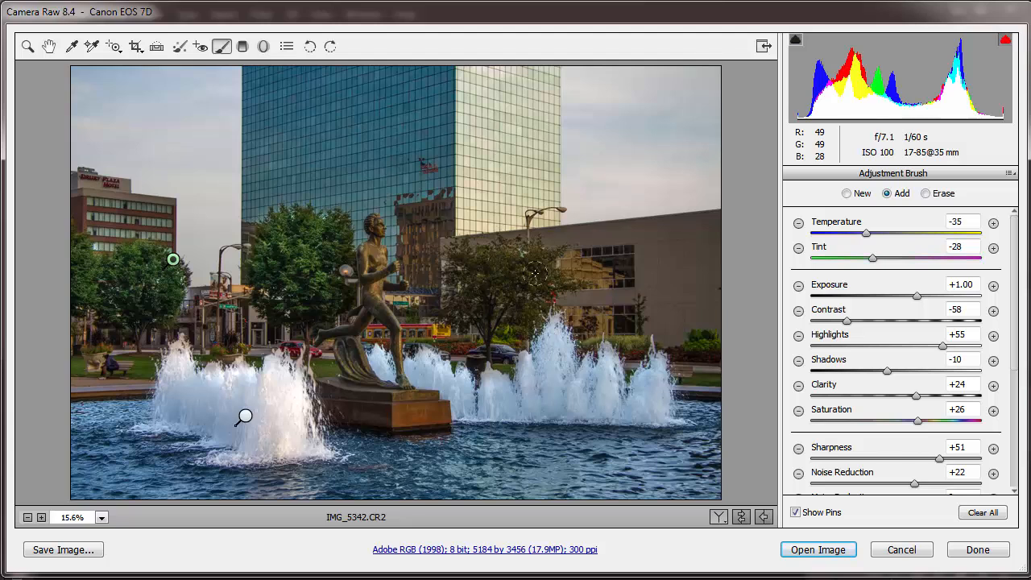
mouse_move(535, 274)
mouse_down()
mouse_move(487, 267)
mouse_move(535, 269)
mouse_move(526, 263)
mouse_move(504, 296)
mouse_move(522, 316)
mouse_move(545, 282)
mouse_move(466, 263)
mouse_move(459, 310)
mouse_up()
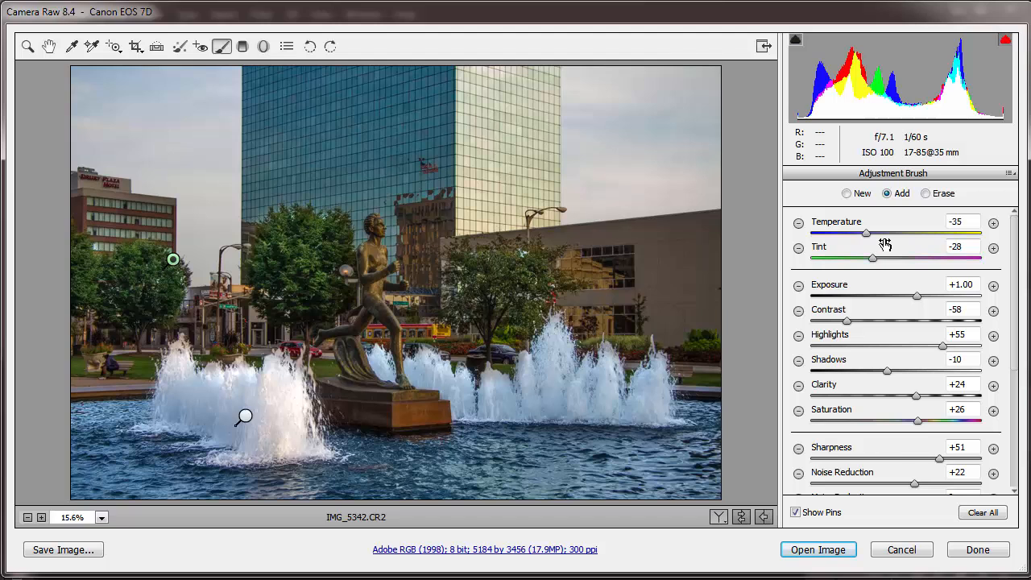
- Set the tree adjustment's Exposure to +1.15, Shadows to +14, Clarity to +50 and Saturation to -7
drag(917, 299, 932, 295)
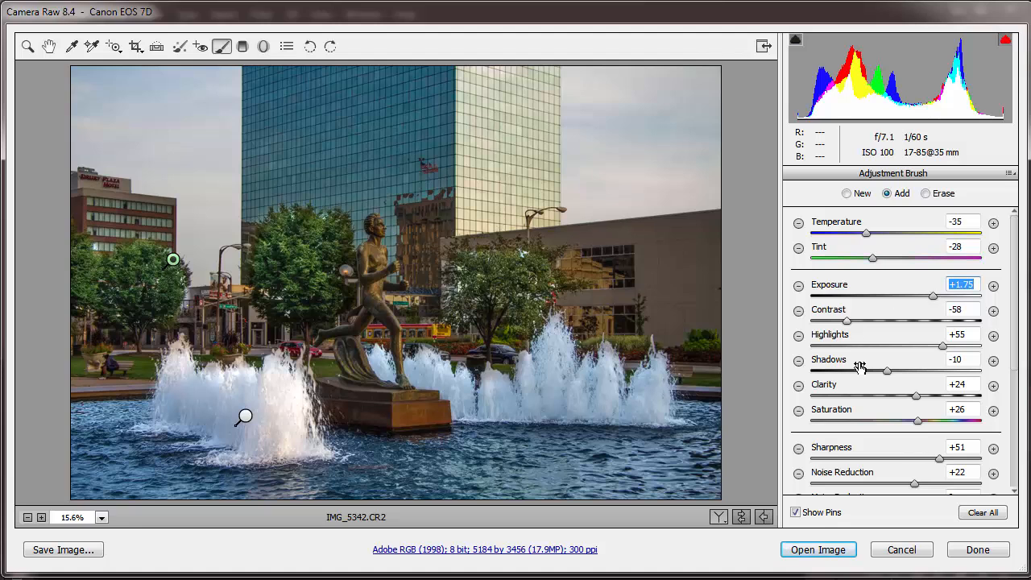
drag(885, 368, 870, 370)
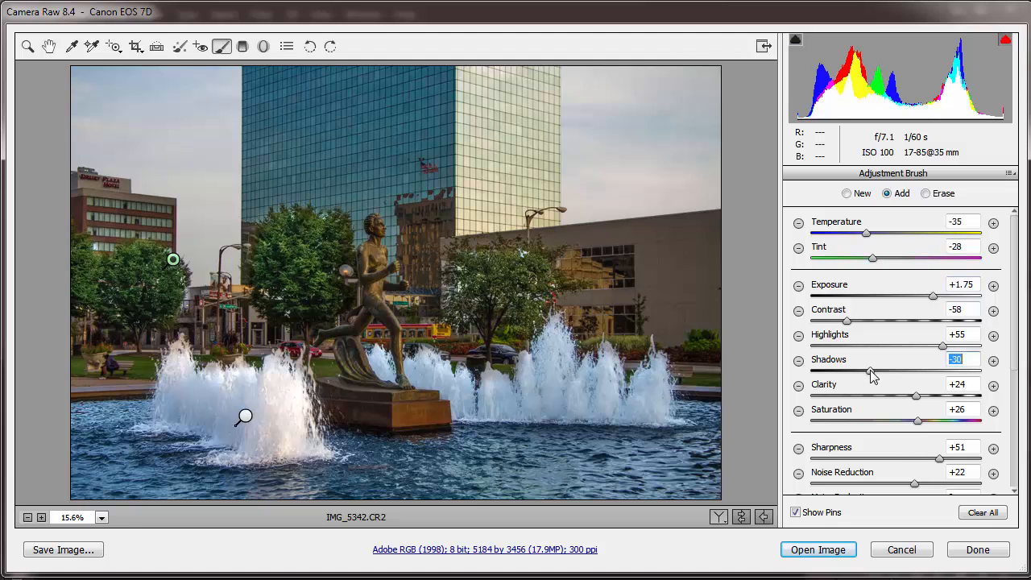
click(908, 371)
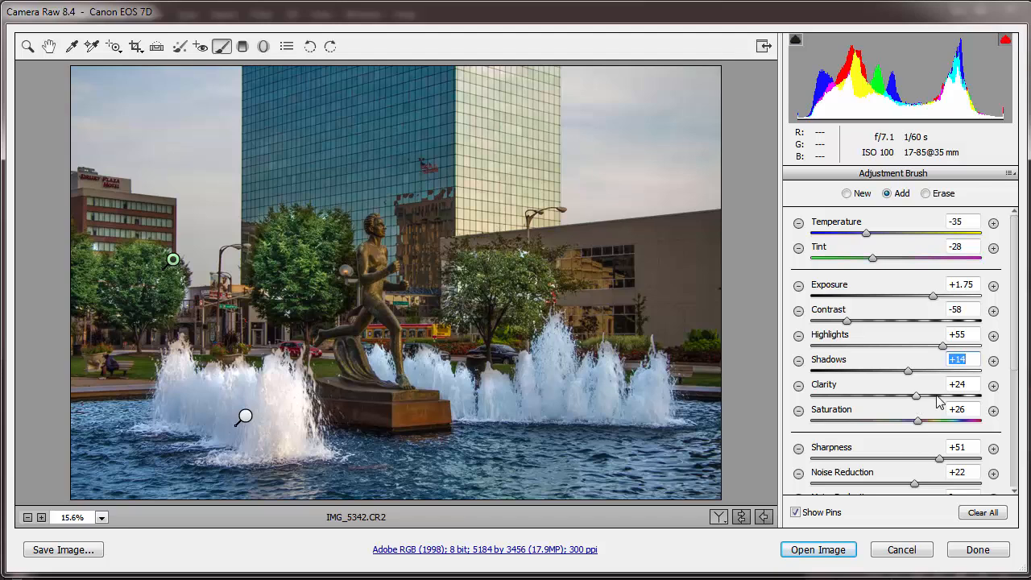
click(938, 396)
click(891, 422)
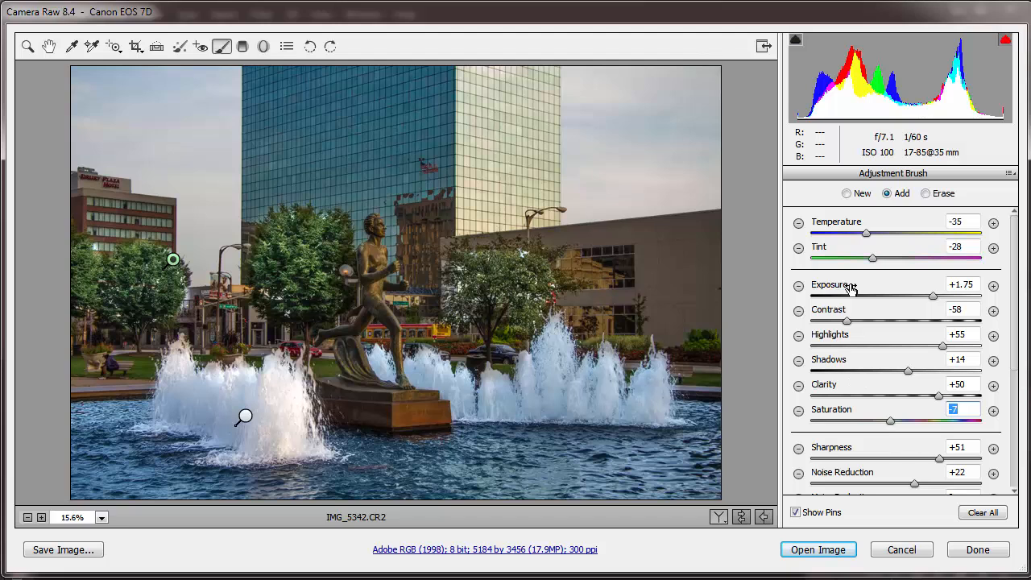
click(911, 296)
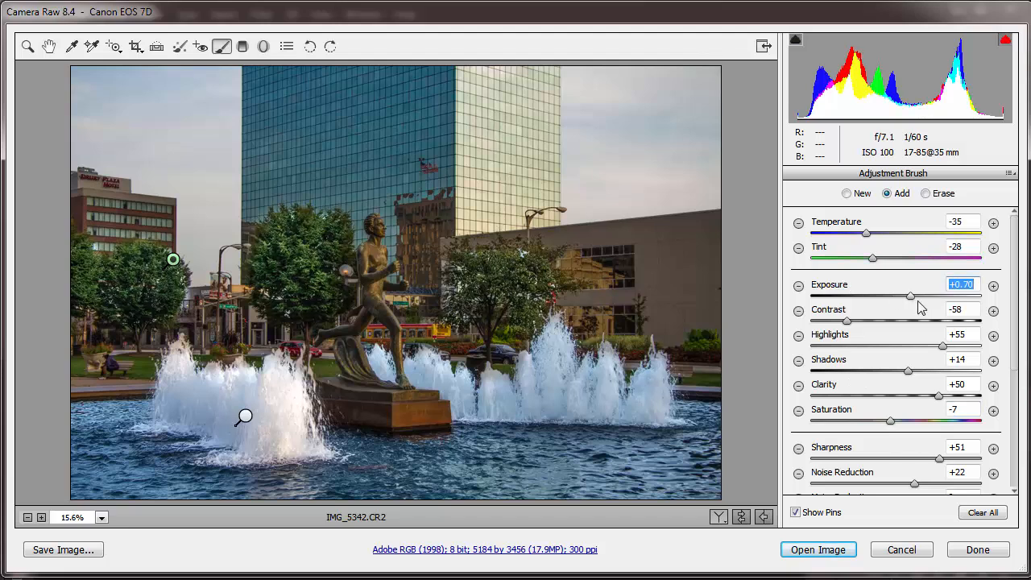
drag(911, 297, 921, 298)
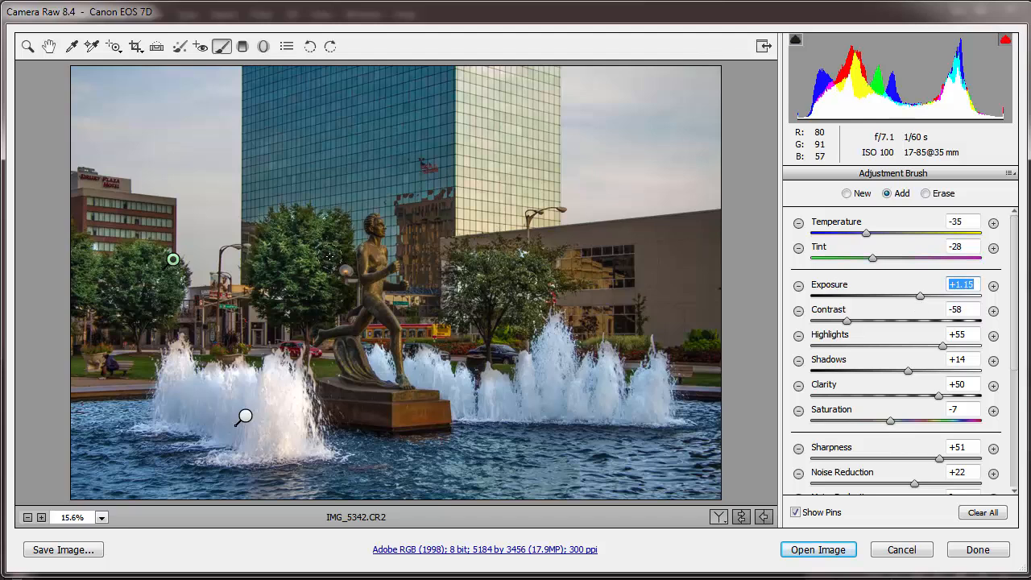
- Paint over remaining parts of the trees, and set the tree adjustment's Temperature to -5 and Tint to +30
drag(337, 231, 276, 233)
click(172, 297)
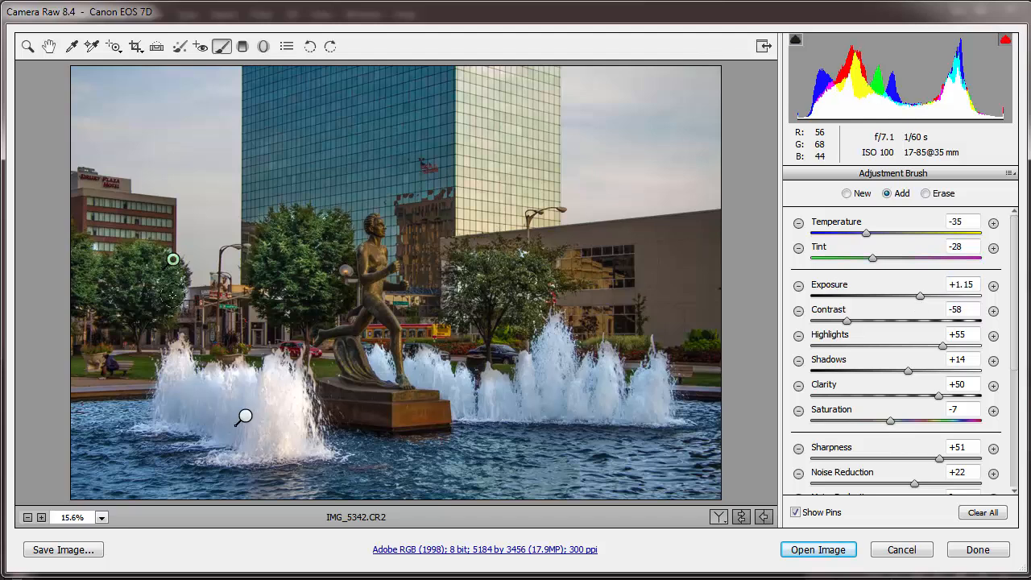
click(892, 234)
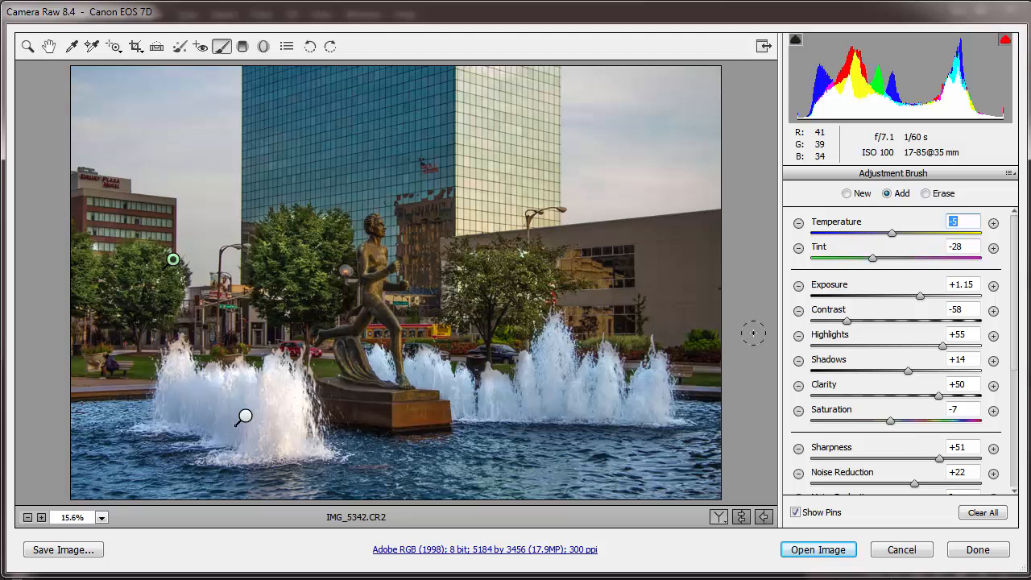
click(890, 259)
drag(895, 257, 925, 257)
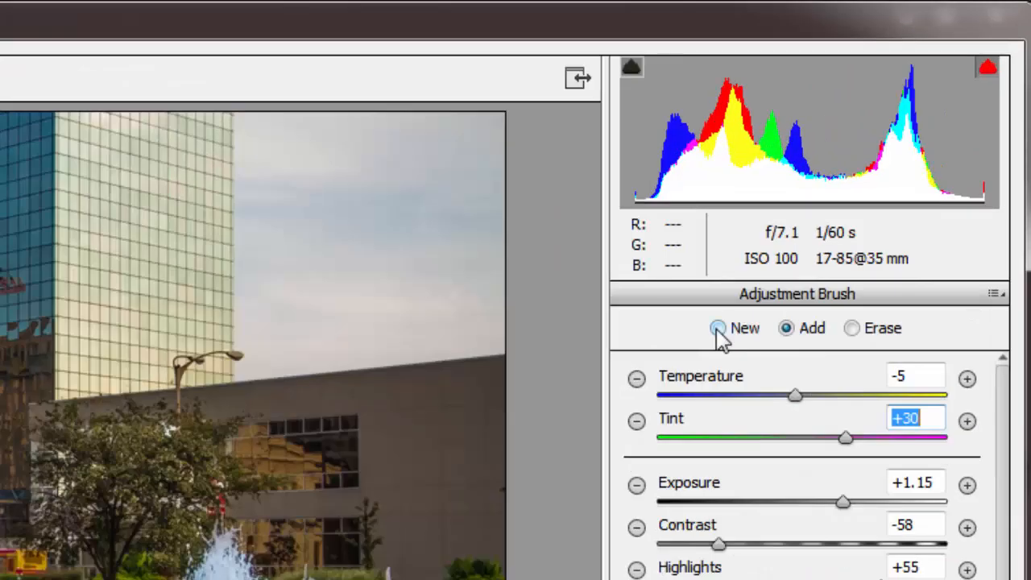
- Start a new brush adjustment and paint over the Drury Plaza Hotel building with the existing settings to brighten it
click(717, 328)
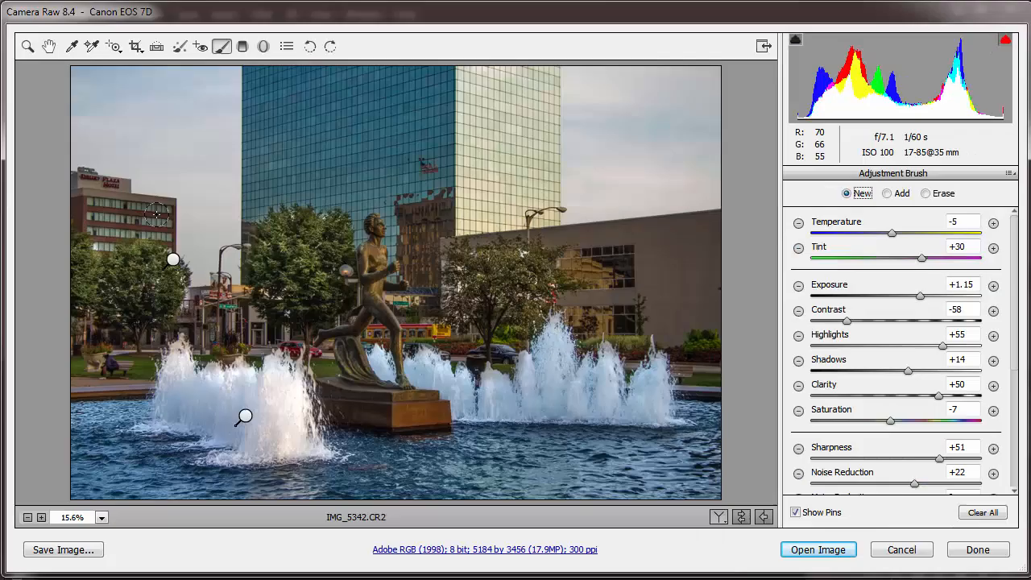
mouse_move(161, 208)
mouse_down()
mouse_move(160, 229)
mouse_move(161, 213)
mouse_move(80, 216)
mouse_move(128, 219)
mouse_move(105, 229)
mouse_move(163, 239)
mouse_up()
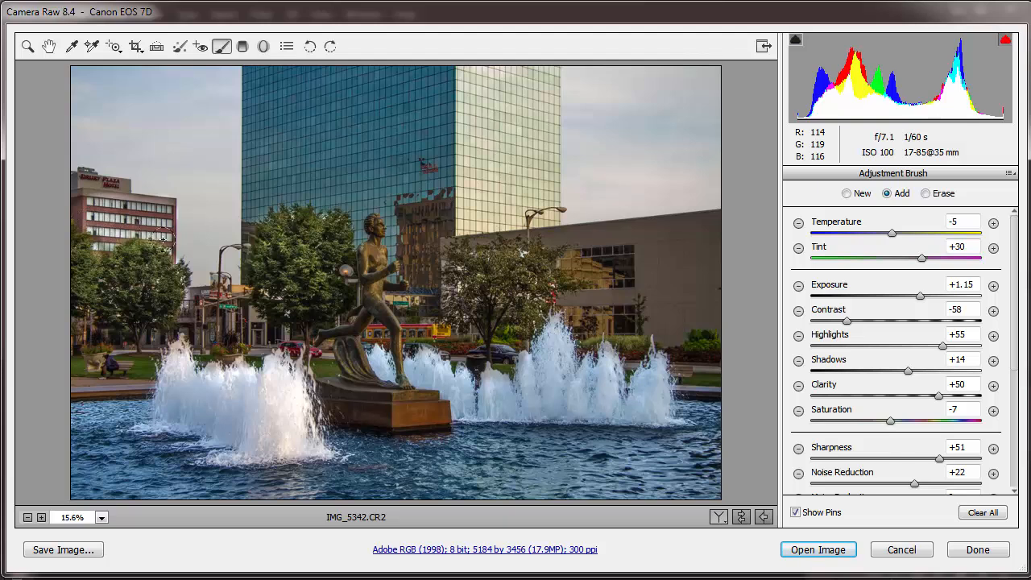
mouse_move(124, 206)
mouse_down()
mouse_move(77, 187)
mouse_move(117, 186)
mouse_move(118, 209)
mouse_move(81, 191)
mouse_move(146, 198)
mouse_up()
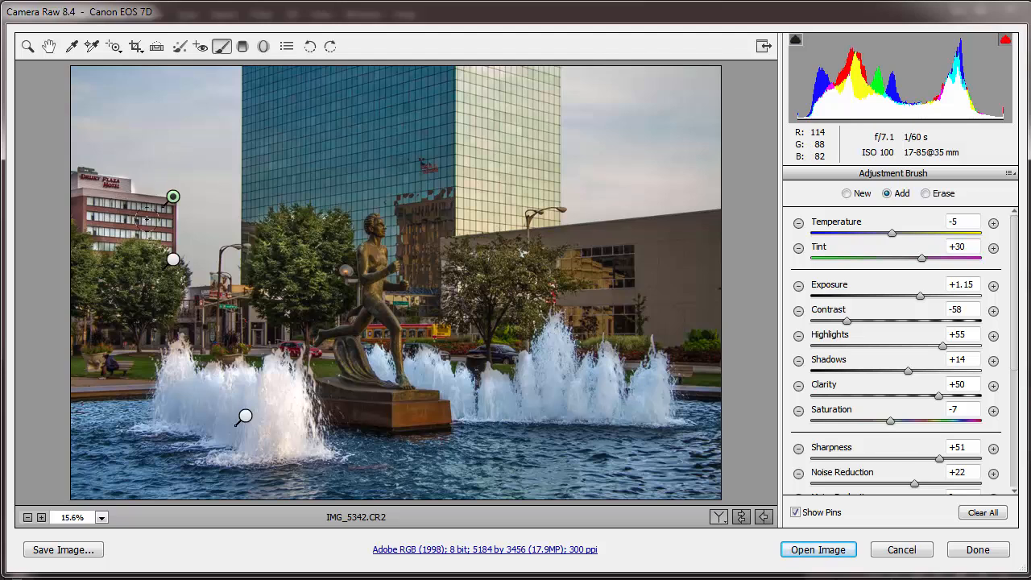
mouse_move(133, 211)
mouse_down()
mouse_move(156, 227)
mouse_move(113, 216)
mouse_move(80, 189)
mouse_move(88, 184)
mouse_up()
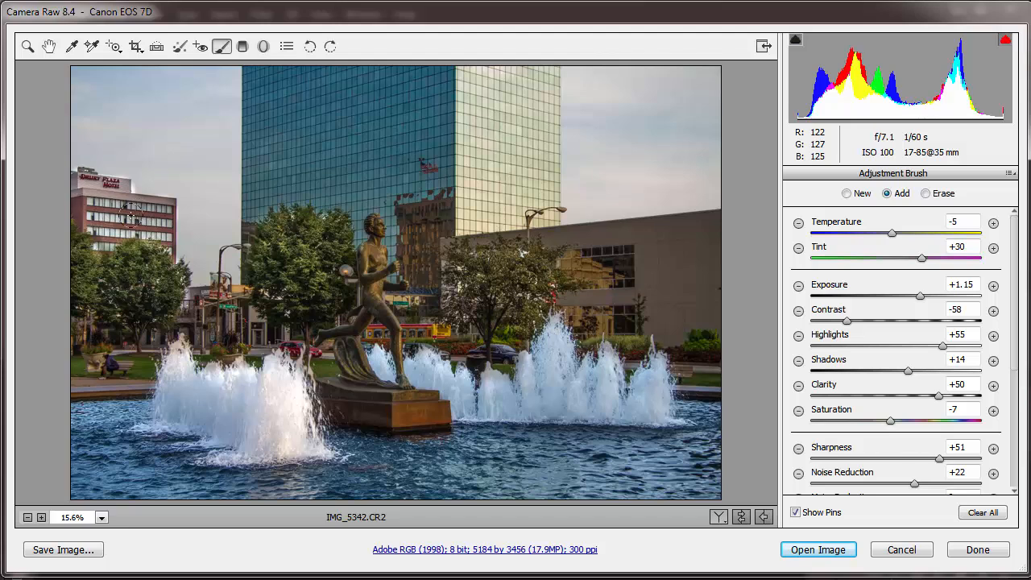
drag(129, 214, 133, 211)
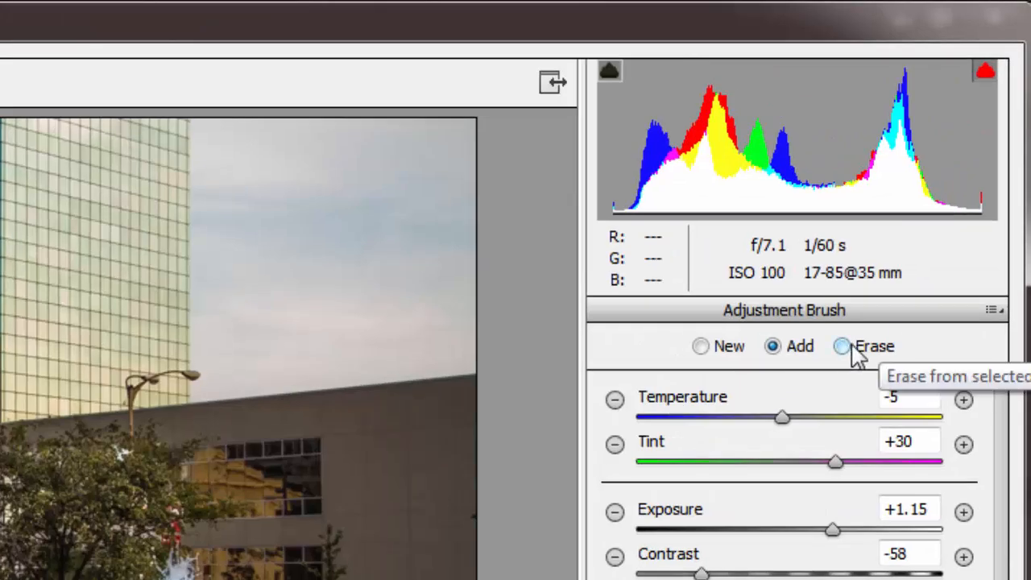
- Erase the hotel adjustment's bright spill from the sky around the Drury Plaza Hotel sign and rooftop, working at 100% zoom
click(843, 347)
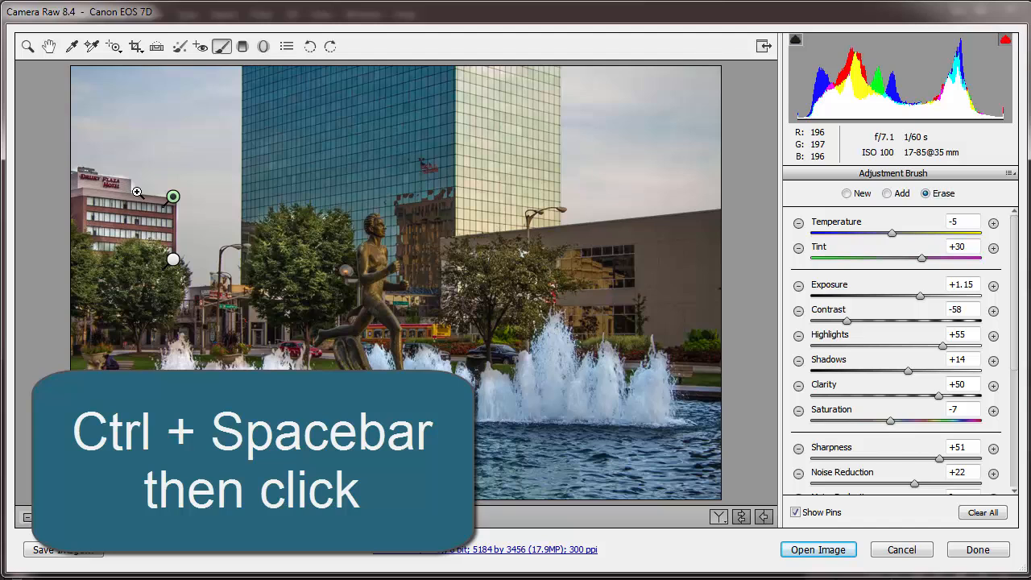
ctrl+click(133, 190)
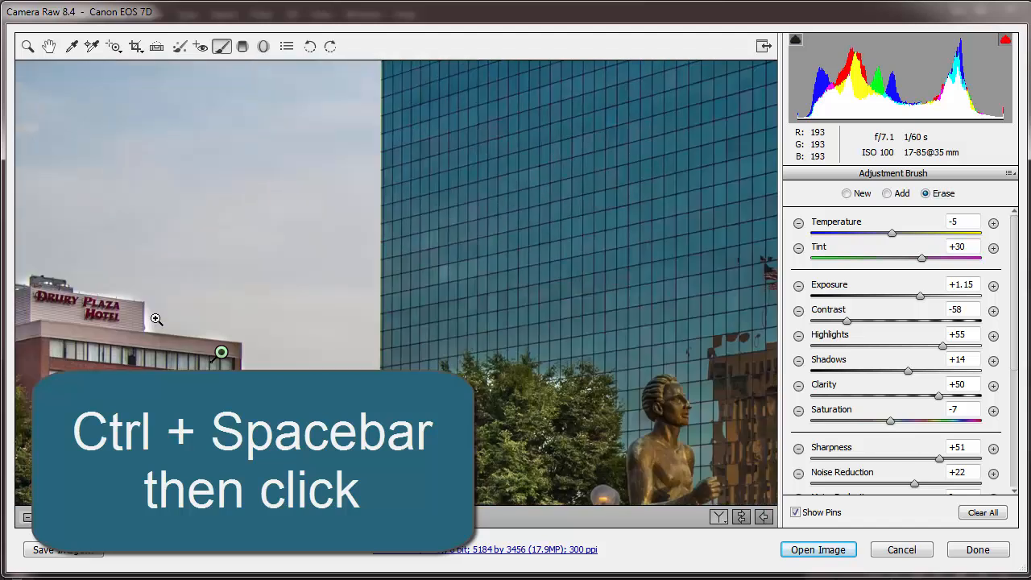
ctrl+click(153, 322)
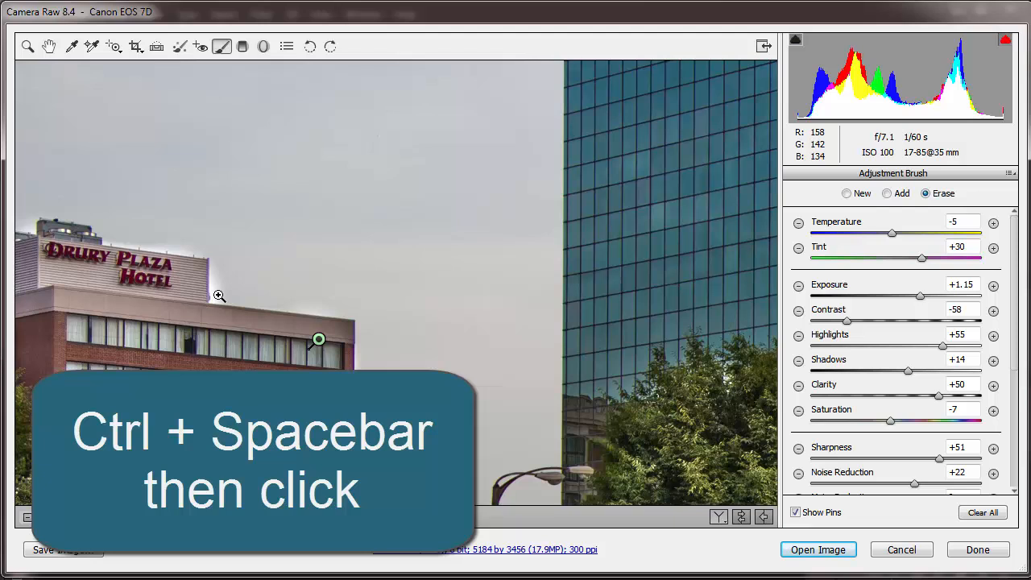
ctrl+click(219, 296)
ctrl+click(337, 260)
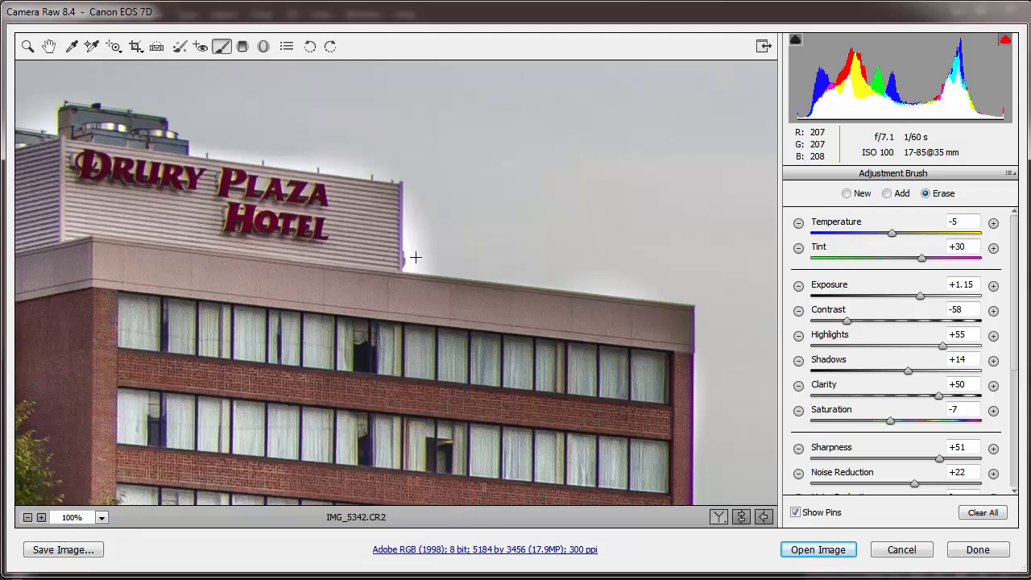
drag(419, 232, 420, 235)
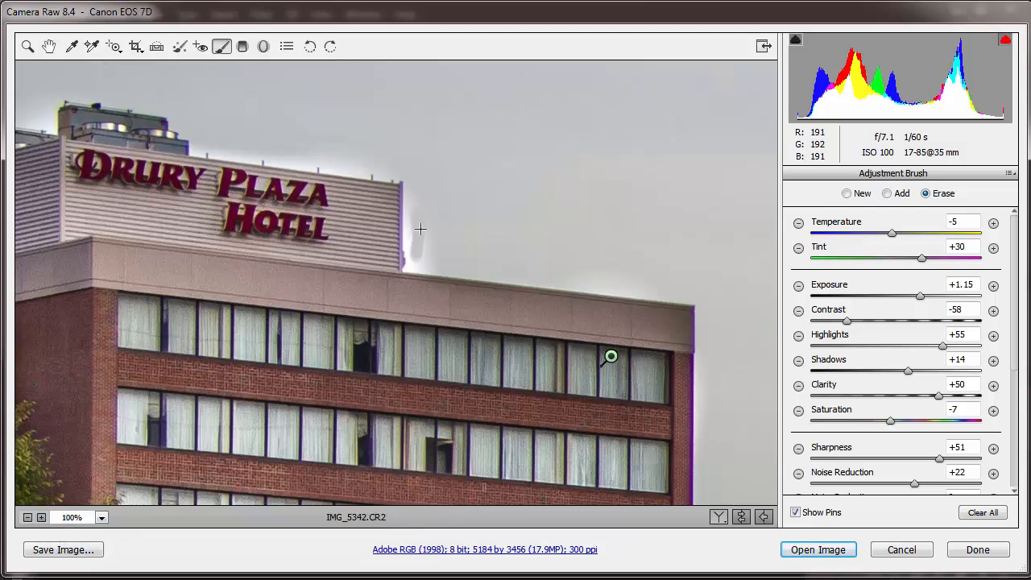
mouse_move(424, 218)
mouse_down()
mouse_move(421, 256)
mouse_move(425, 225)
mouse_move(414, 262)
mouse_move(432, 261)
mouse_move(409, 261)
mouse_move(414, 196)
mouse_up()
drag(329, 162, 198, 143)
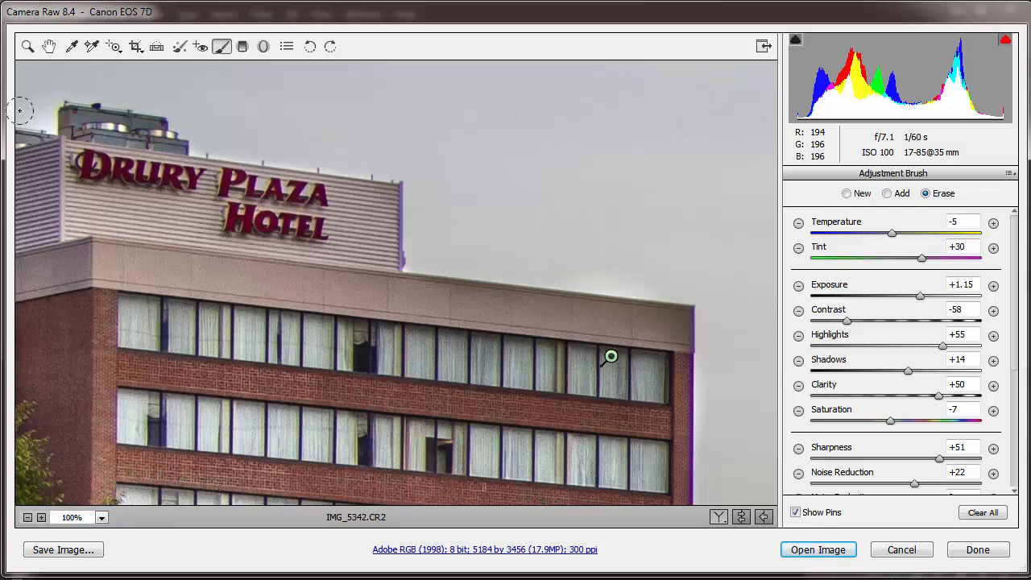
mouse_move(39, 123)
mouse_down()
mouse_move(47, 109)
mouse_move(36, 122)
mouse_move(26, 118)
mouse_move(54, 122)
mouse_move(58, 84)
mouse_move(42, 99)
mouse_up()
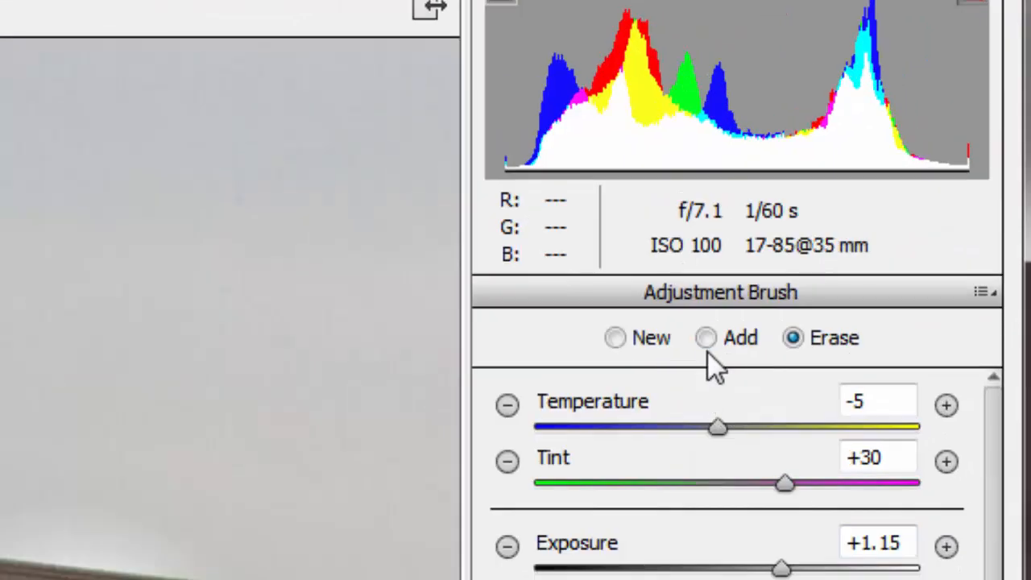
- Add the hotel adjustment back over the far upper corner of the hotel and fit the whole photo in view
click(711, 338)
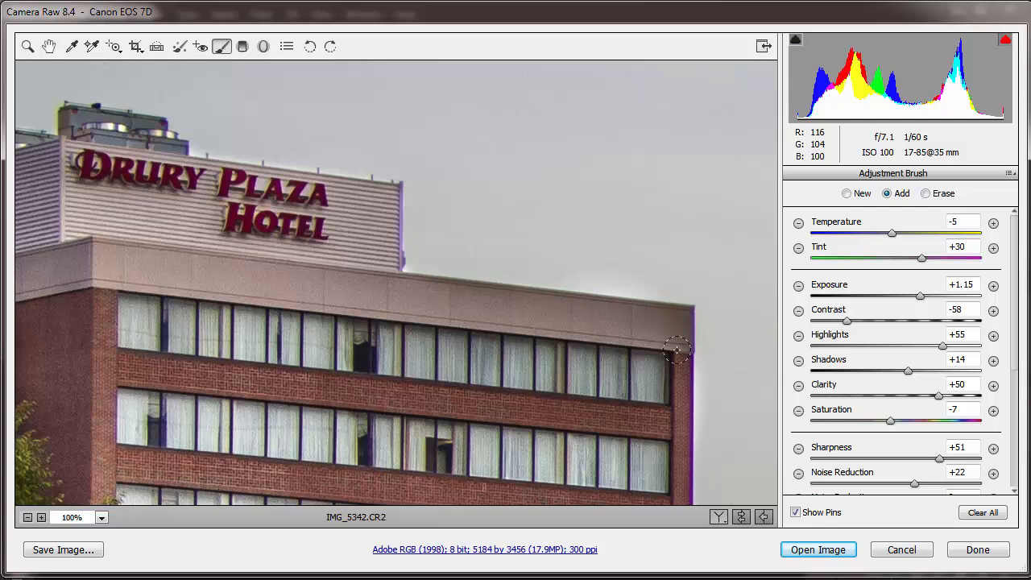
drag(677, 351, 671, 368)
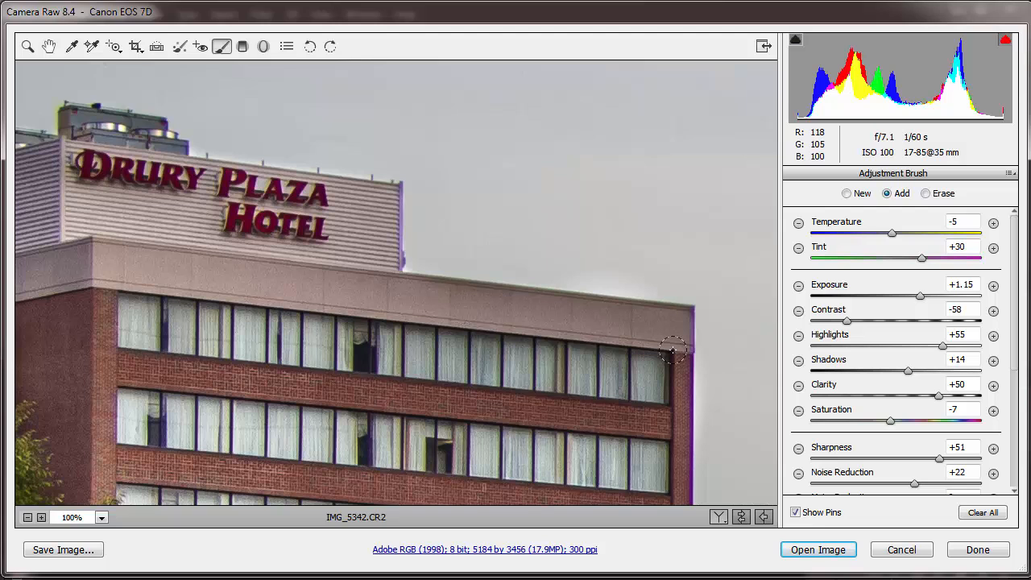
click(611, 356)
key(ctrl+0)
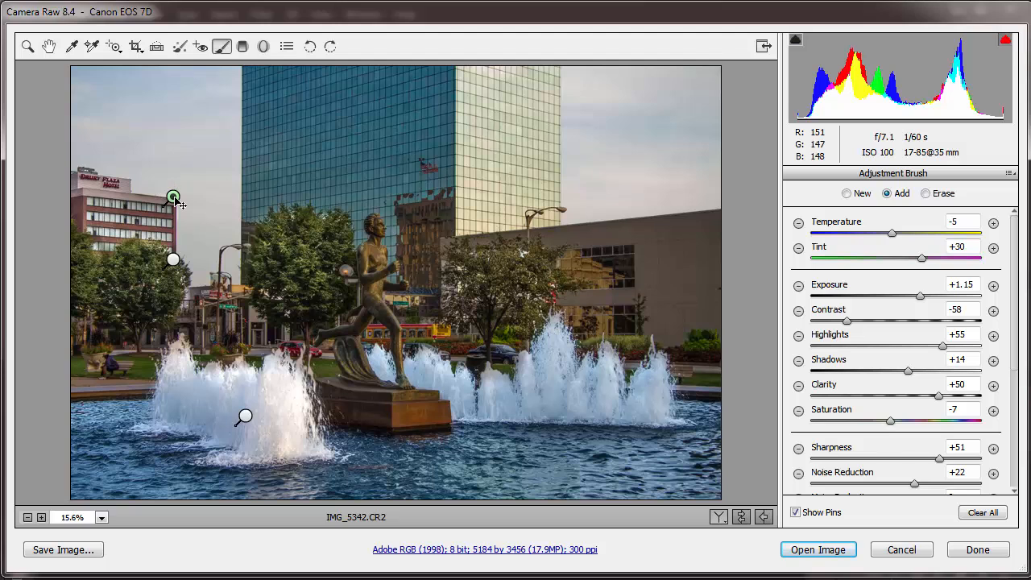
- Review the areas covered by the existing tree, water and hotel brush adjustments
mouse_move(173, 261)
mouse_move(246, 417)
click(174, 262)
mouse_move(176, 200)
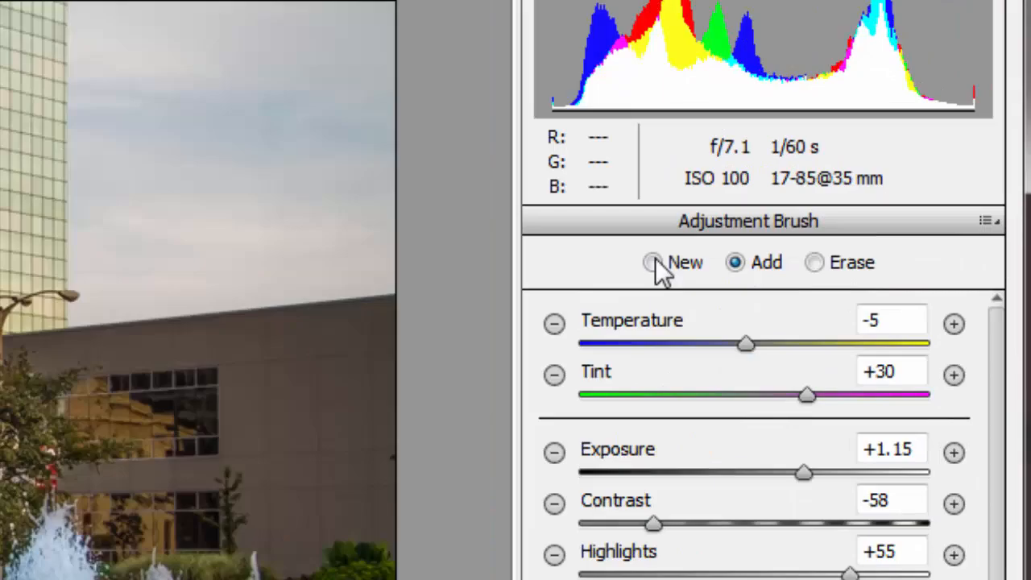
- Start a new brush adjustment and outline the glass tower's blue face with straight strokes along its top, side and base
click(648, 266)
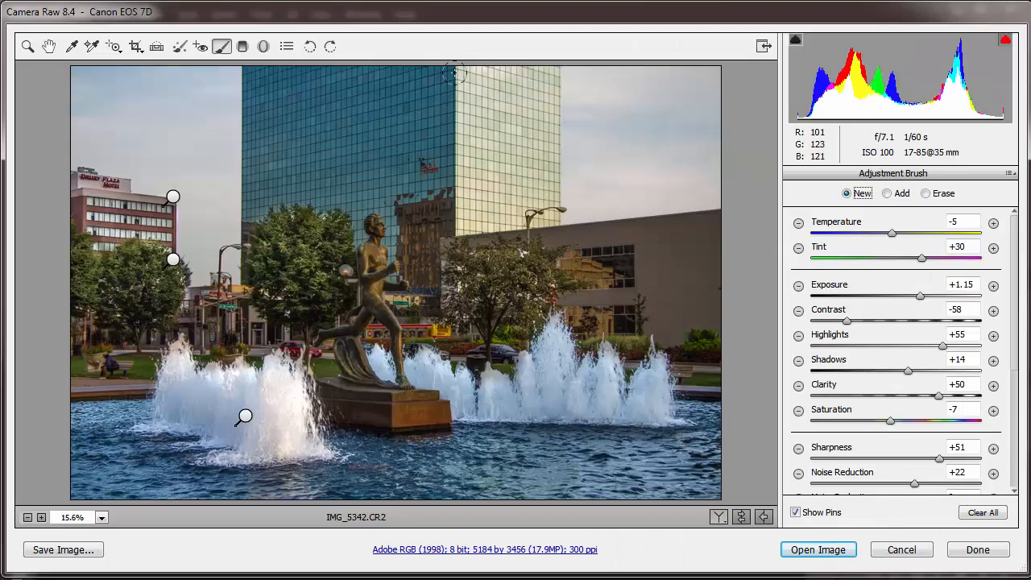
drag(452, 78, 255, 74)
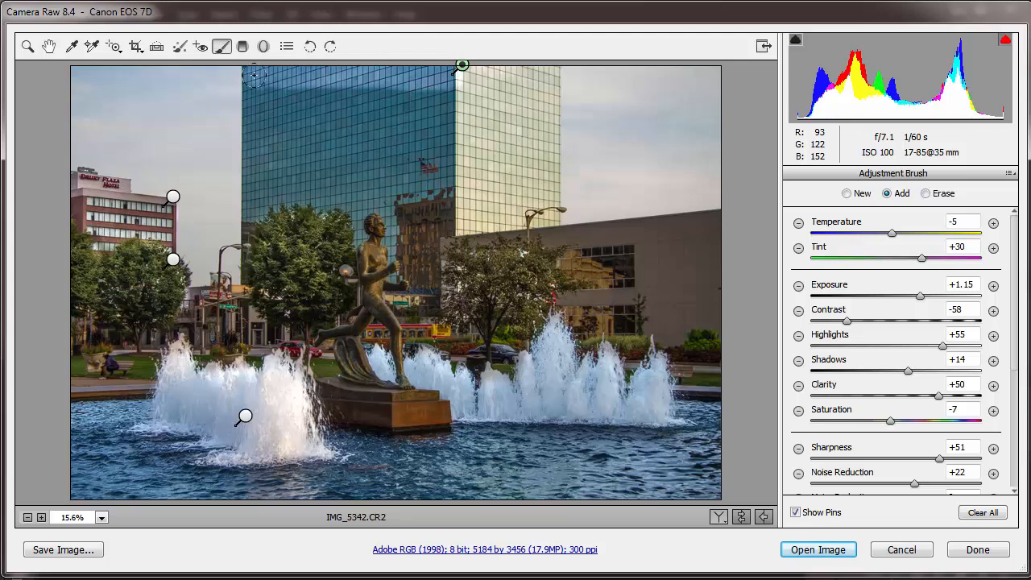
drag(256, 72, 253, 72)
key(v)
key(v)
key(shift)
shift+click(254, 220)
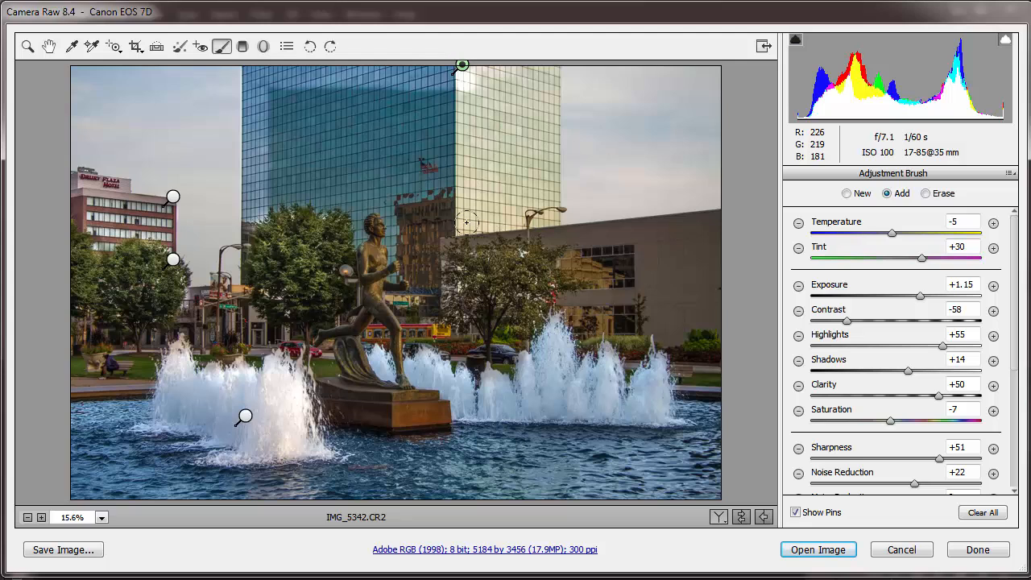
key(shift)
shift+click(466, 223)
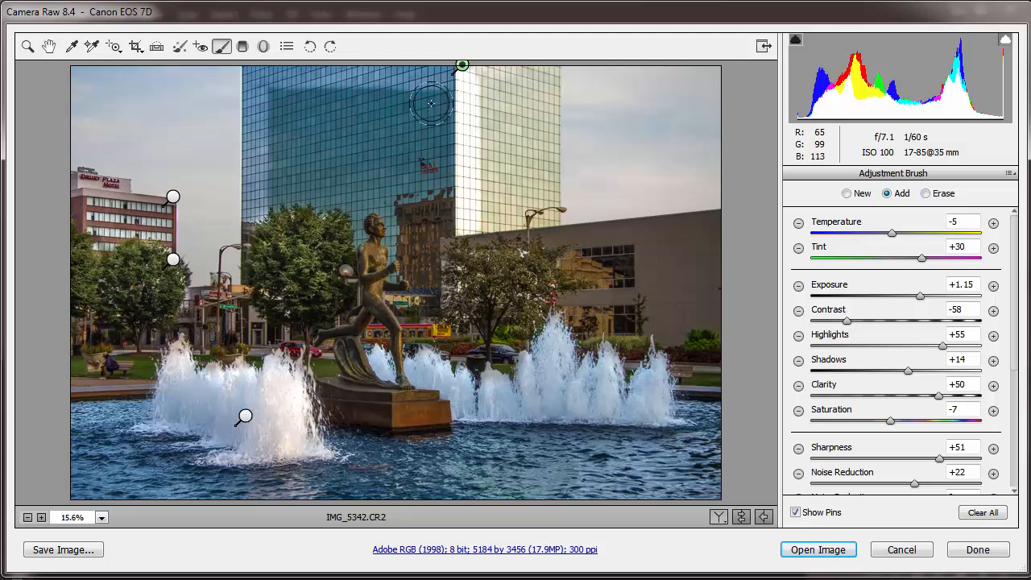
- Paint over the rest of the glass tower, including its bright side face, outer edges and the gaps around the statue
mouse_move(449, 107)
mouse_down()
mouse_move(286, 101)
mouse_move(280, 184)
mouse_move(340, 139)
mouse_move(318, 165)
mouse_move(318, 188)
mouse_move(360, 191)
mouse_move(416, 129)
mouse_move(364, 158)
mouse_move(429, 142)
mouse_move(445, 166)
mouse_move(423, 195)
mouse_move(451, 194)
mouse_move(424, 261)
mouse_move(401, 196)
mouse_move(378, 187)
mouse_move(355, 204)
mouse_move(508, 83)
mouse_move(488, 209)
mouse_move(517, 205)
mouse_move(530, 86)
mouse_move(526, 121)
mouse_up()
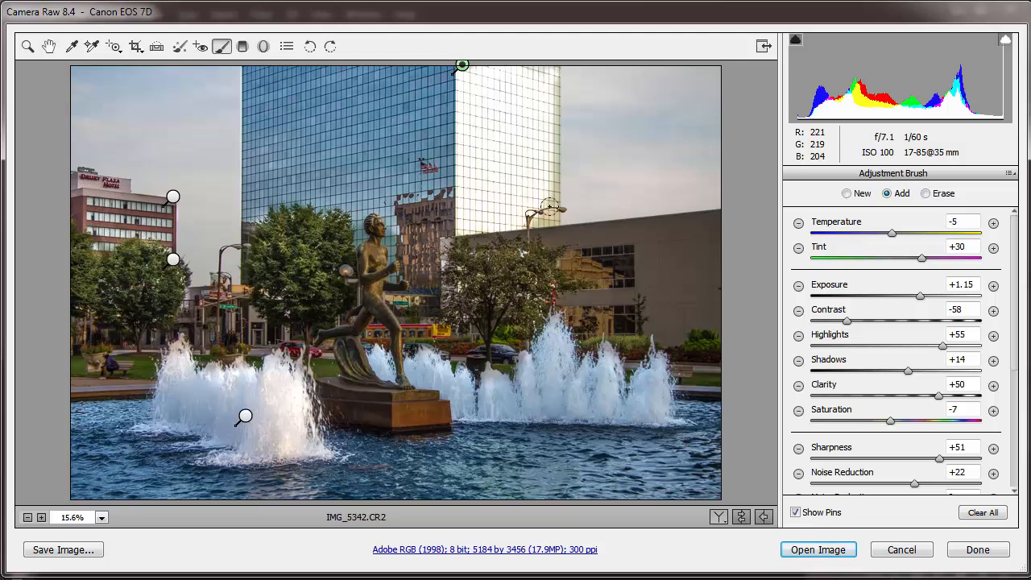
key(shift)
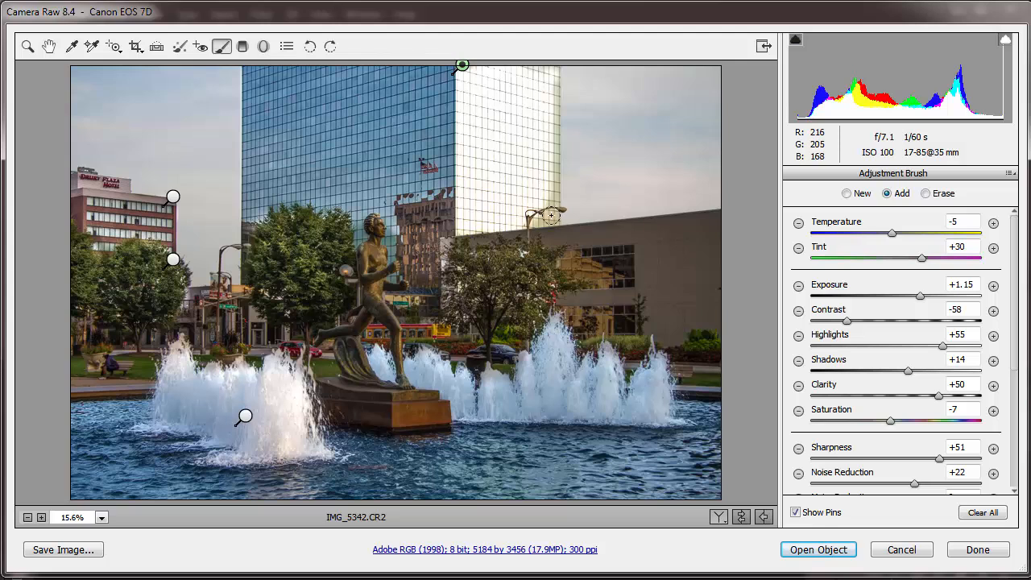
shift+click(551, 215)
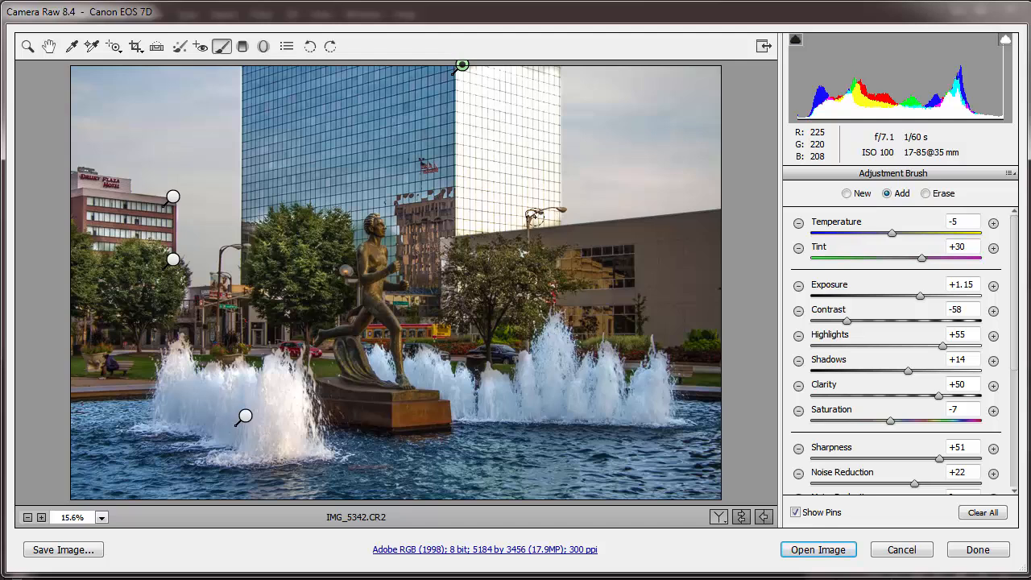
drag(541, 79, 465, 77)
drag(442, 112, 444, 114)
drag(392, 239, 391, 255)
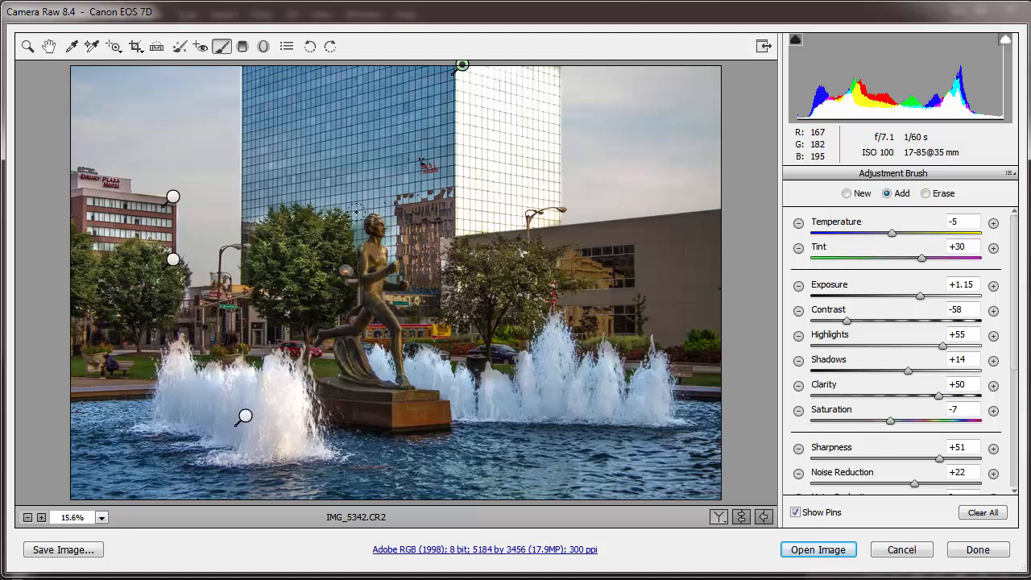
drag(360, 210, 358, 242)
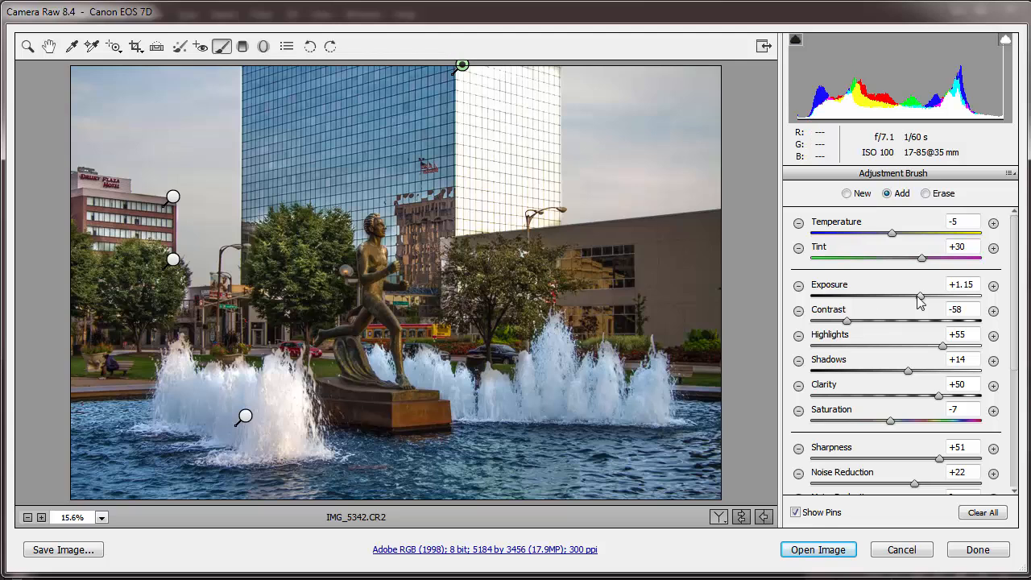
- Set the tower adjustment's Exposure to +0.10, Temperature to -42 and Tint to +30
drag(921, 296, 898, 299)
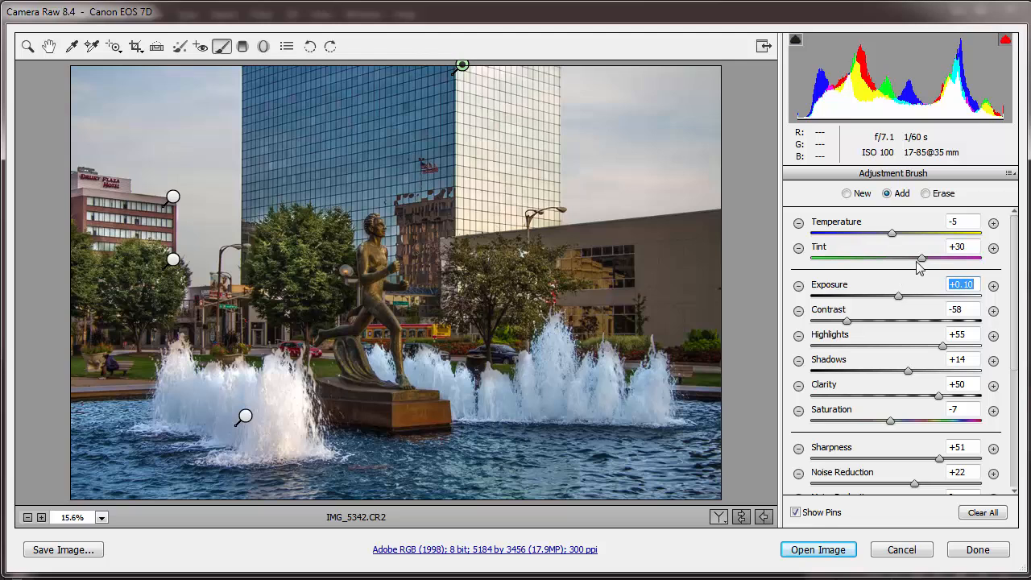
drag(922, 259, 892, 264)
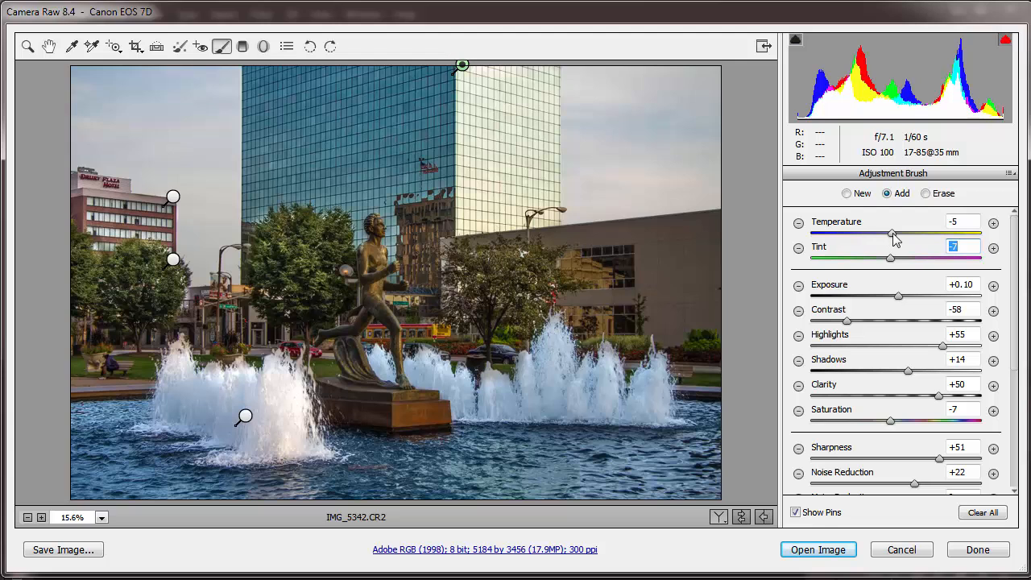
drag(893, 235, 863, 234)
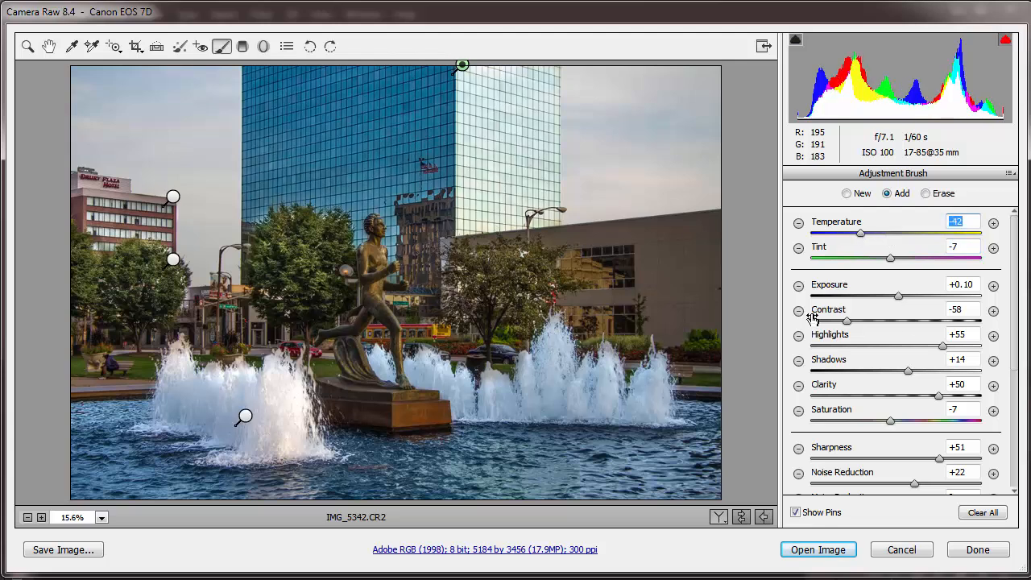
drag(889, 257, 922, 266)
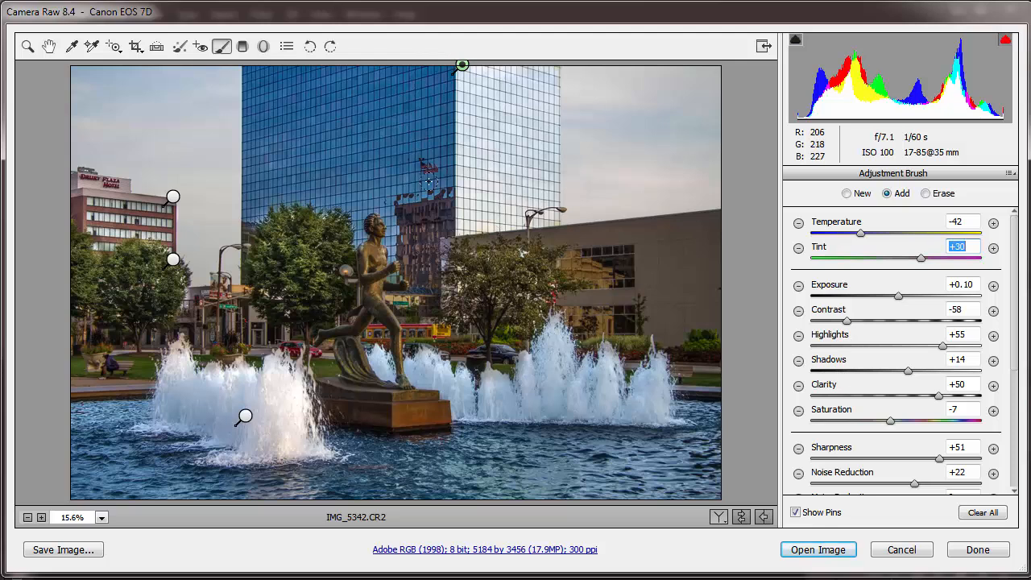
- Open the edited photo in Photoshop and switch to Bridge
click(833, 551)
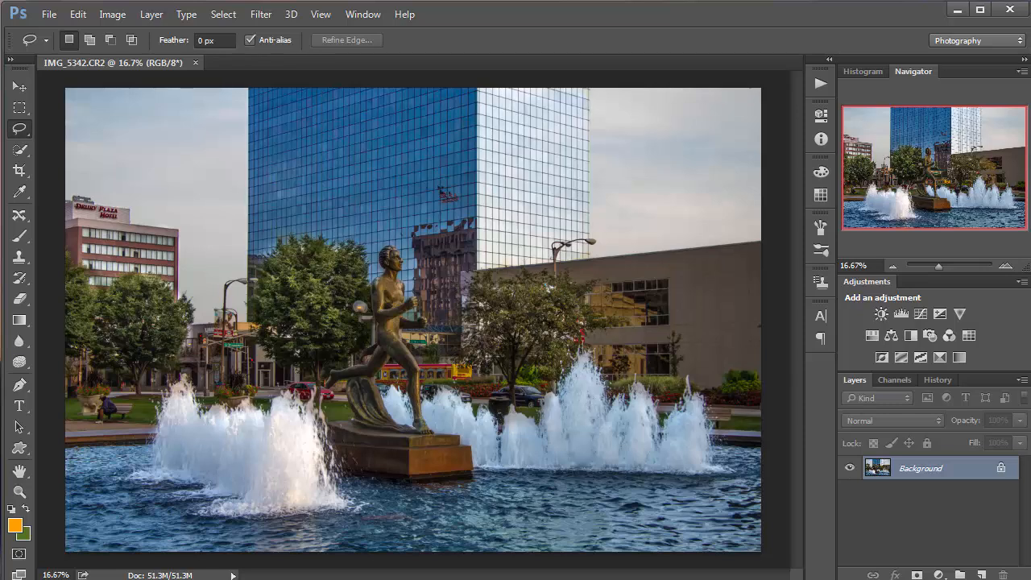
click(435, 579)
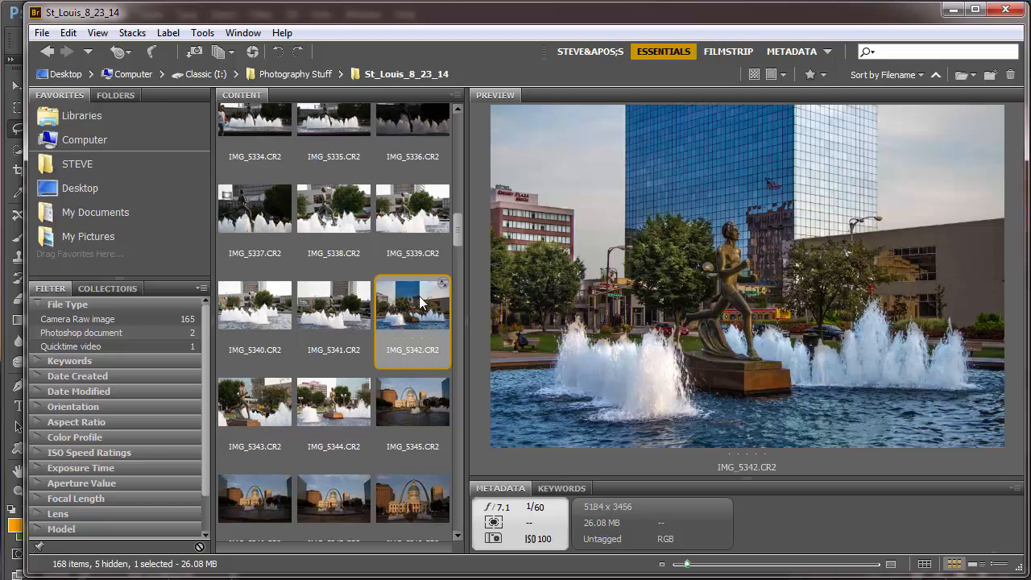
- Examine the Develop Settings options for IMG_5342.CR2, including Clear Settings, without applying any, and magnify part of the fountain preview
right_click(424, 305)
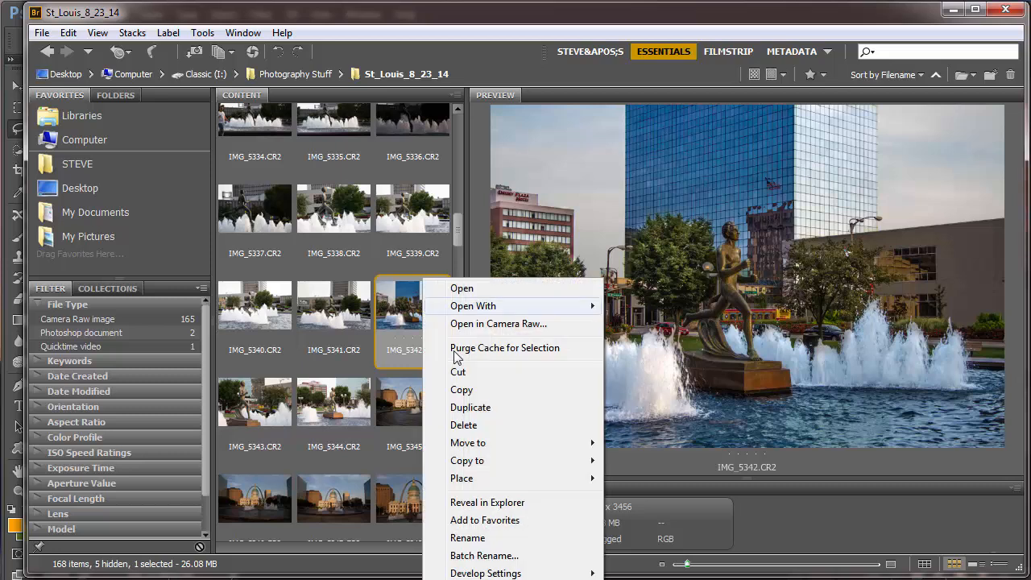
mouse_move(483, 574)
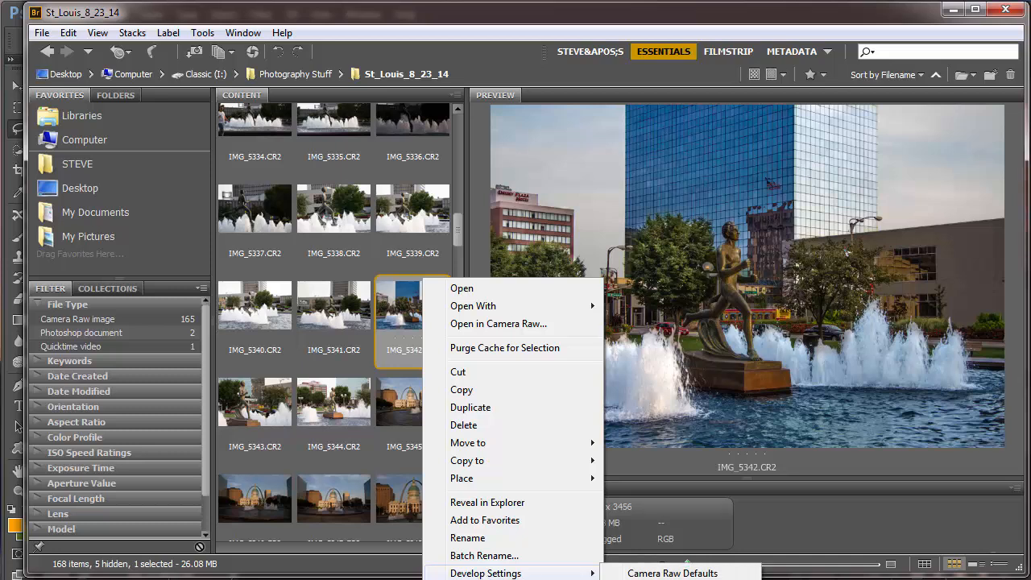
click(609, 226)
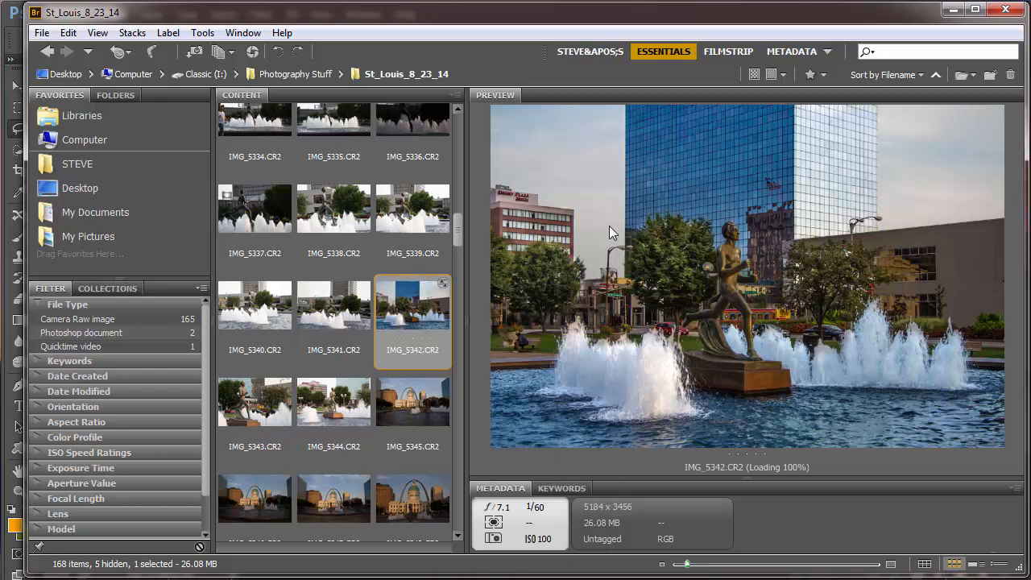
click(573, 333)
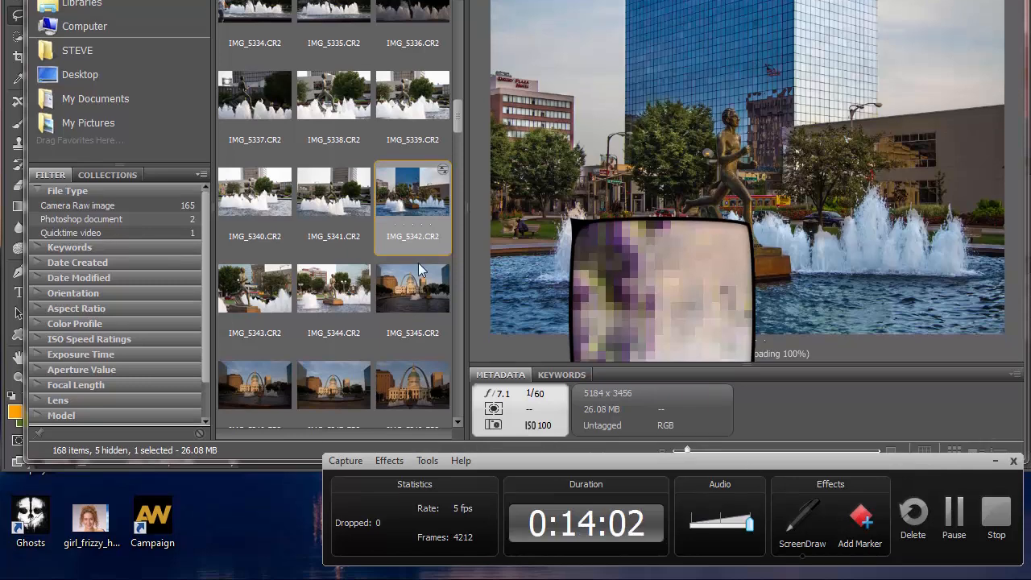
right_click(411, 176)
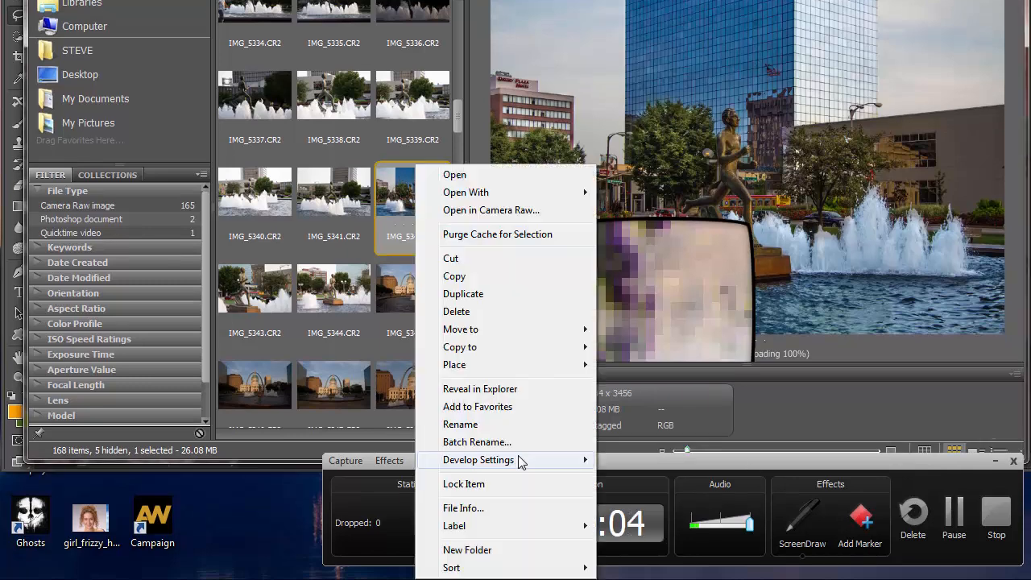
mouse_move(519, 461)
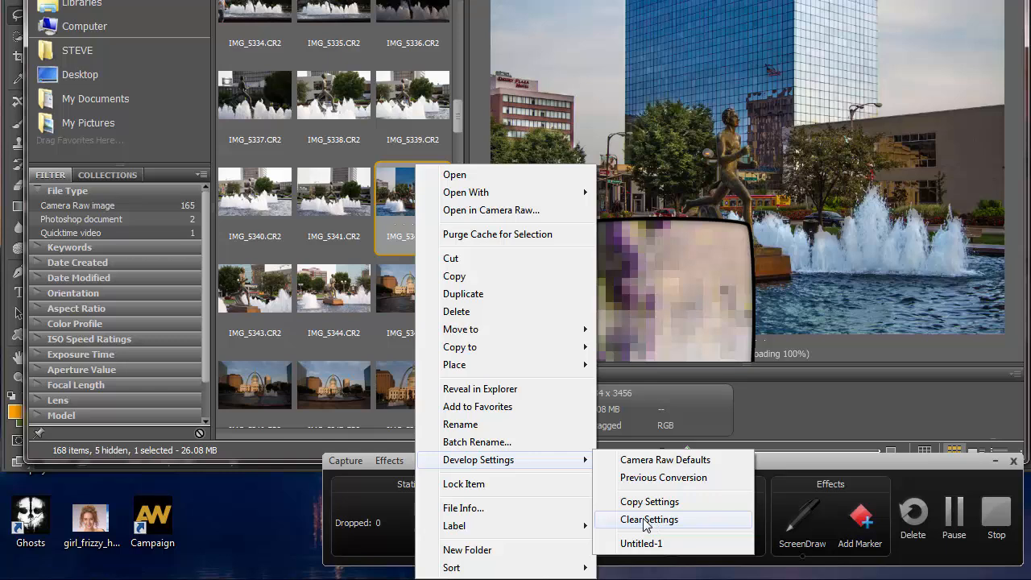
mouse_move(569, 567)
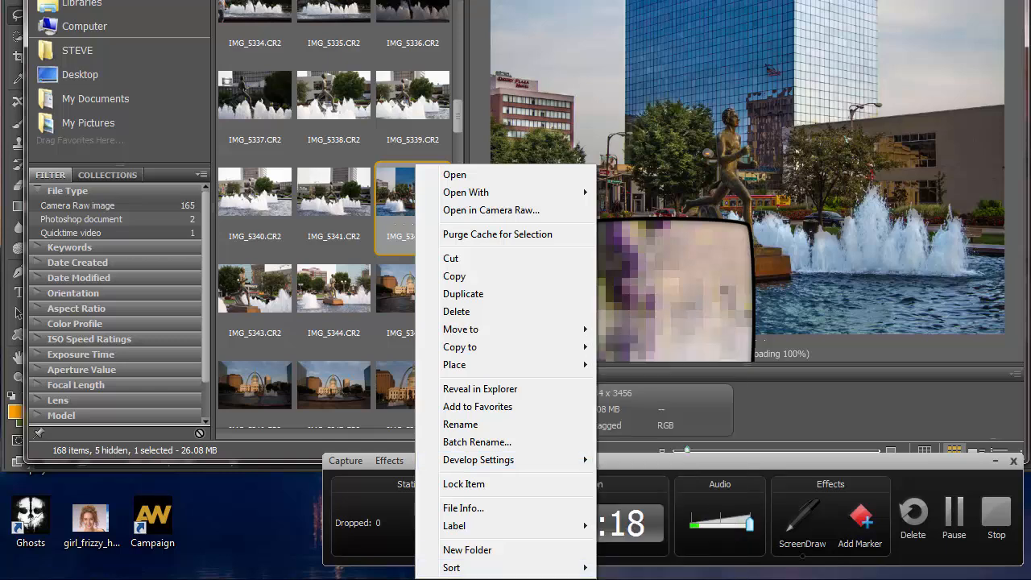
- Switch to Photoshop to view the opened photo and return to Bridge
key(alt+Tab)
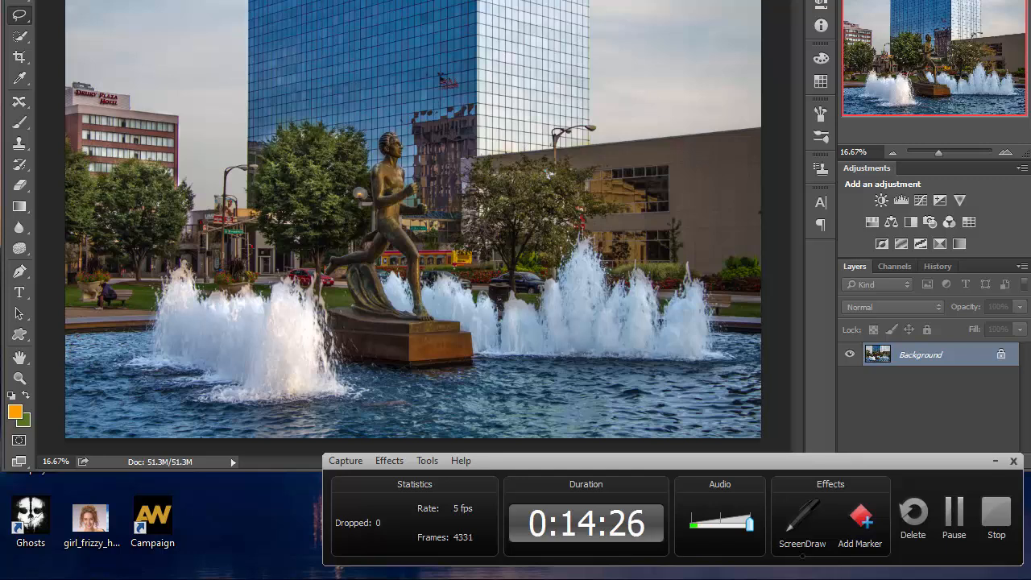
key(alt+Tab)
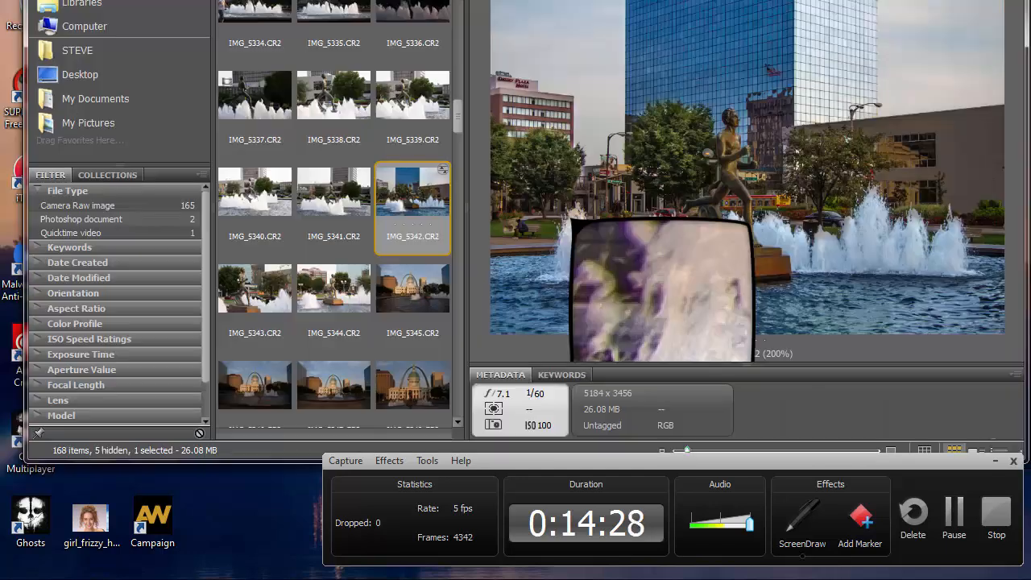
- Switch to Photoshop, open the photo in the Camera Raw filter and activate the Adjustment Brush
key(alt+Tab)
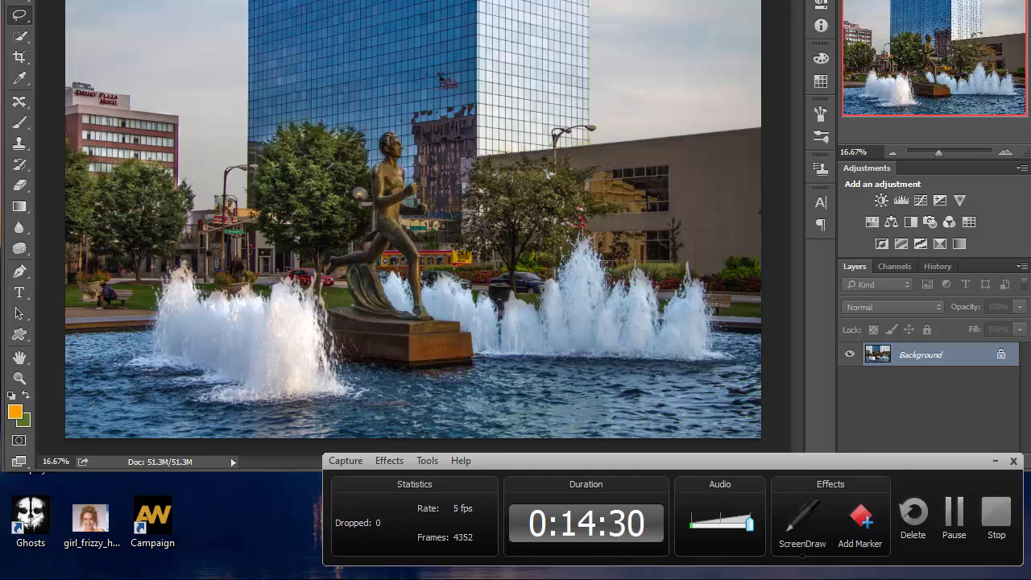
click(260, 0)
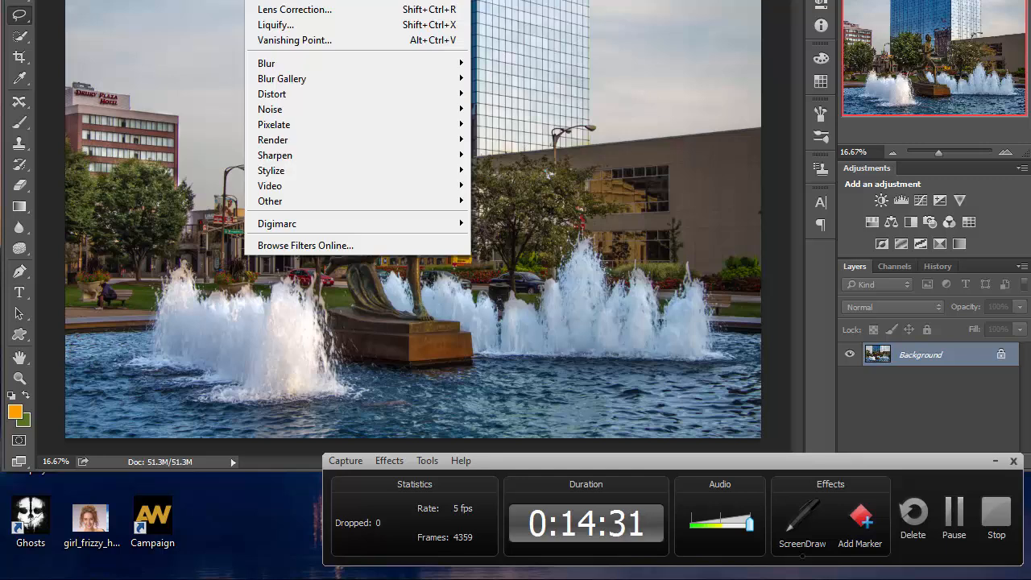
click(286, 1)
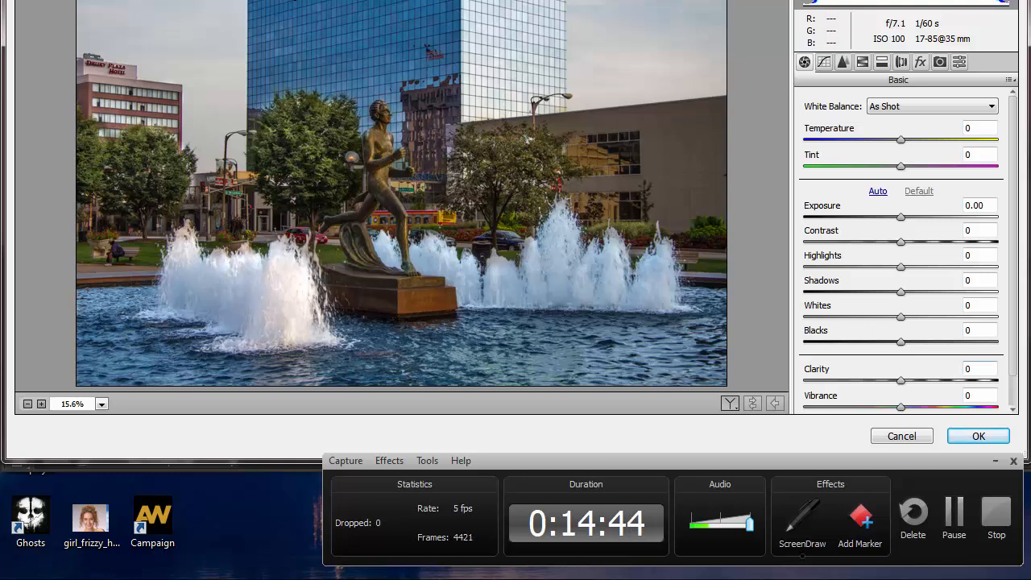
drag(1027, 574, 1023, 460)
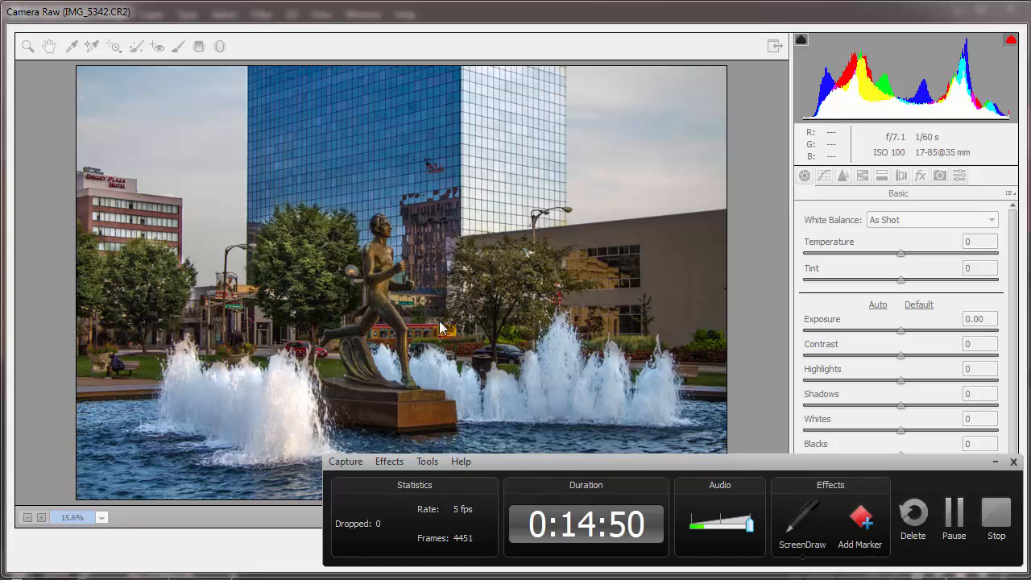
drag(691, 463, 692, 579)
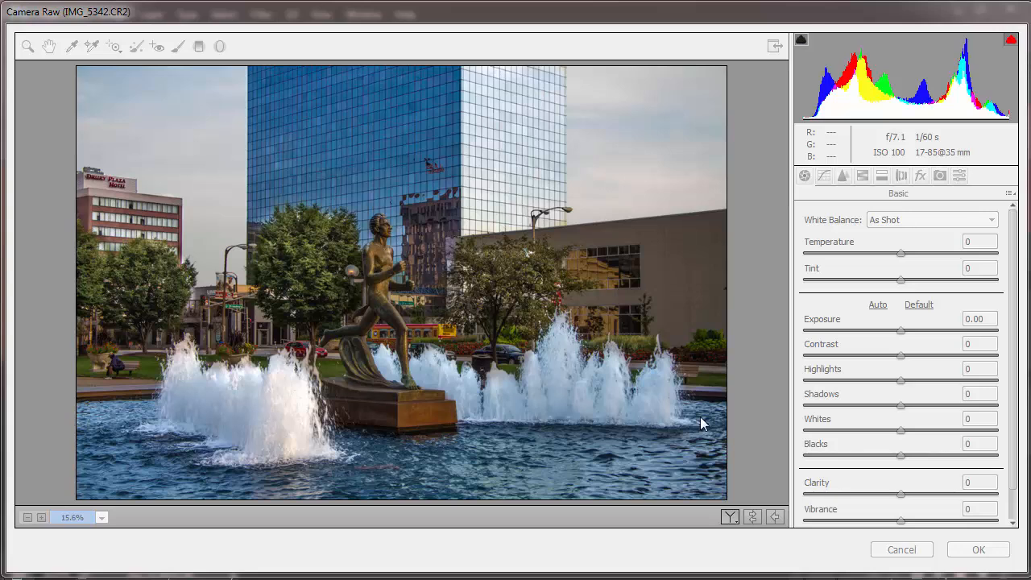
click(179, 46)
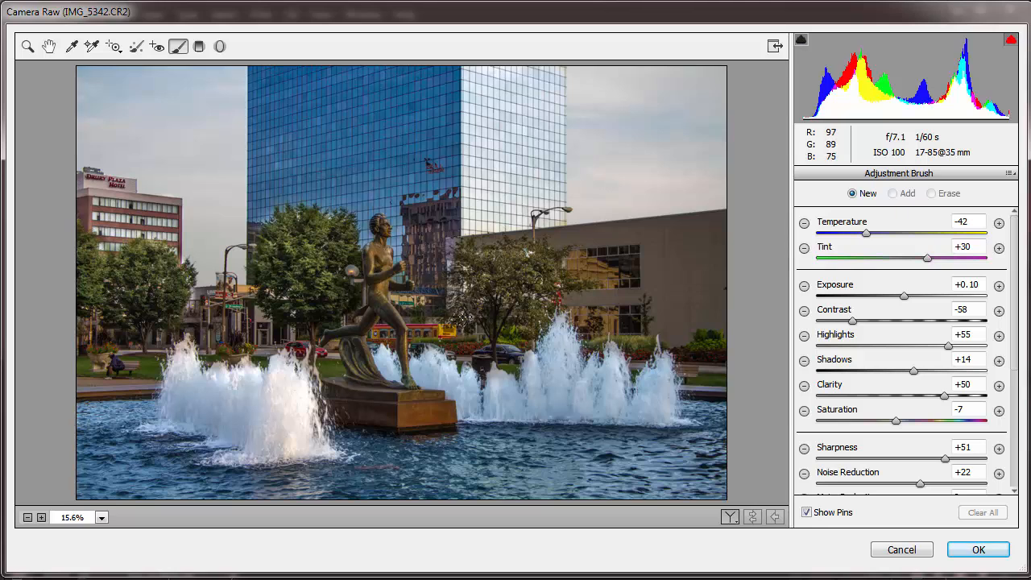
- Paint a new brush adjustment over the runner statue's face and front leg, raising its Exposure to +2.50
ctrl+click(381, 221)
ctrl+click(411, 338)
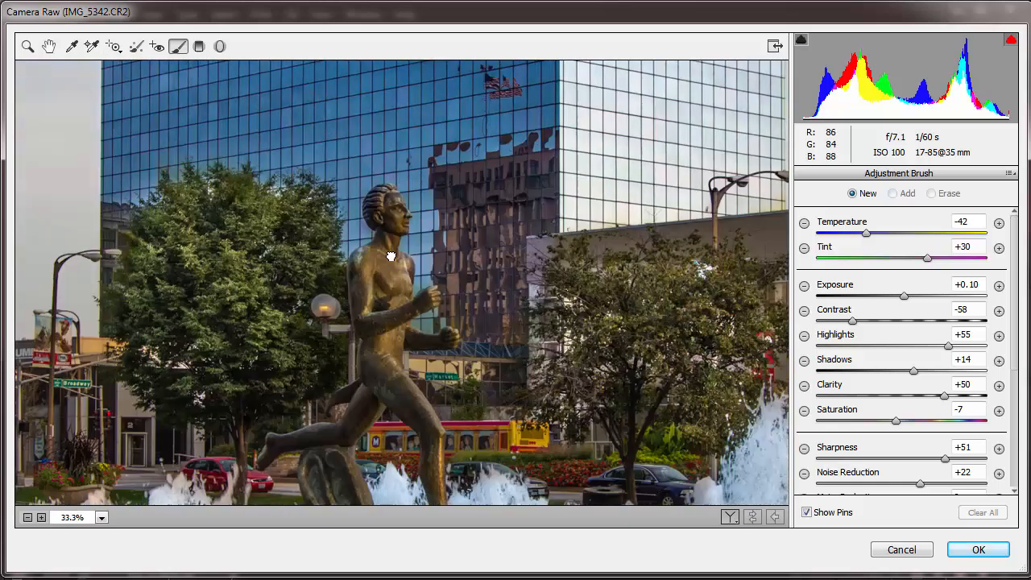
drag(391, 256, 352, 202)
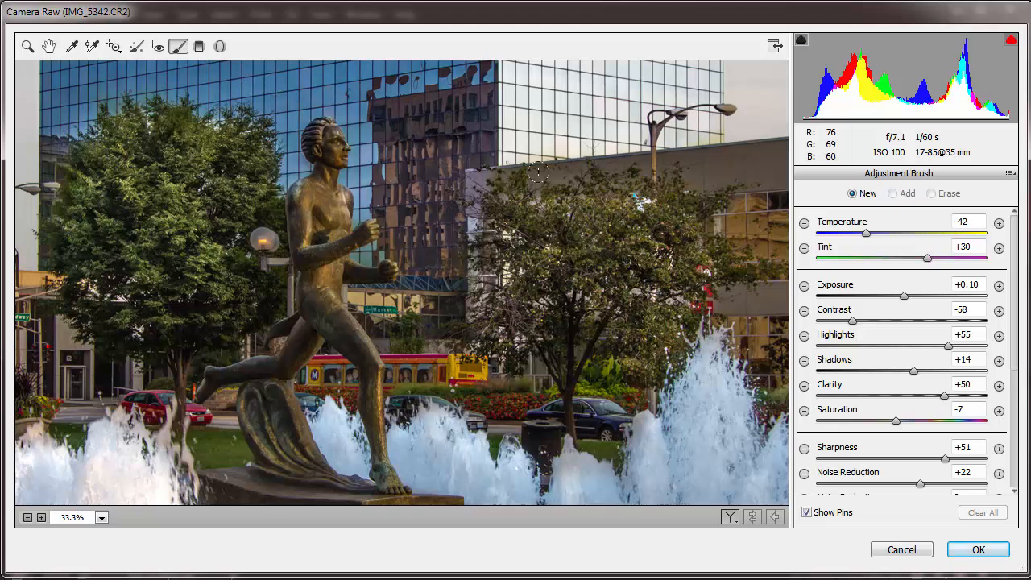
click(339, 145)
click(346, 152)
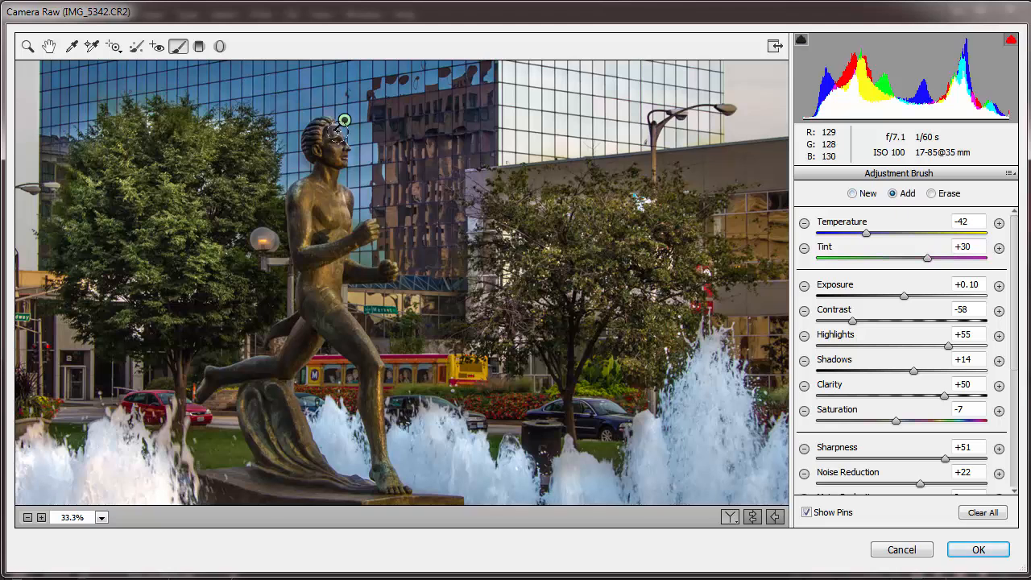
click(343, 165)
drag(904, 296, 955, 300)
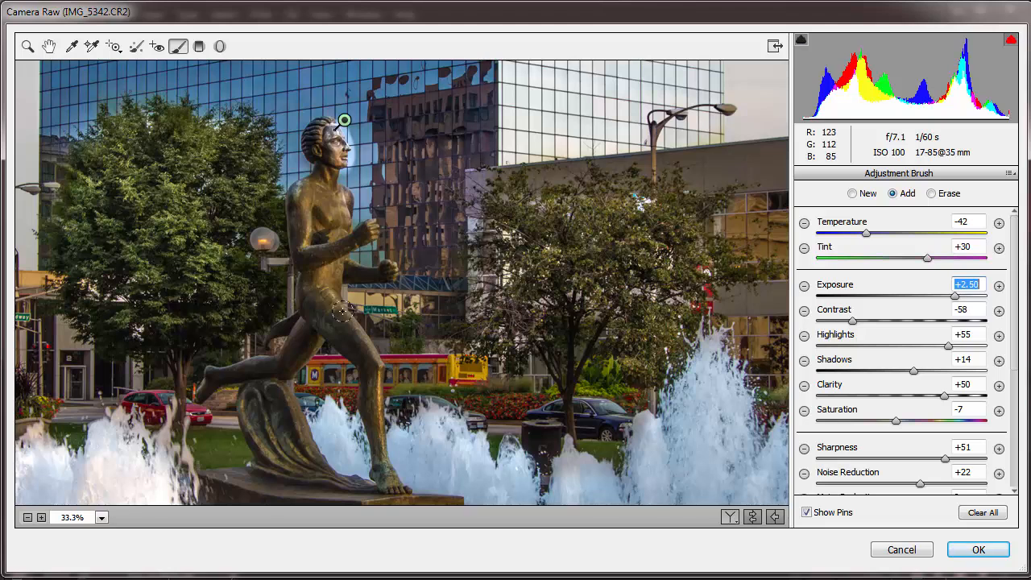
mouse_move(338, 311)
mouse_down()
mouse_move(374, 363)
mouse_move(396, 477)
mouse_up()
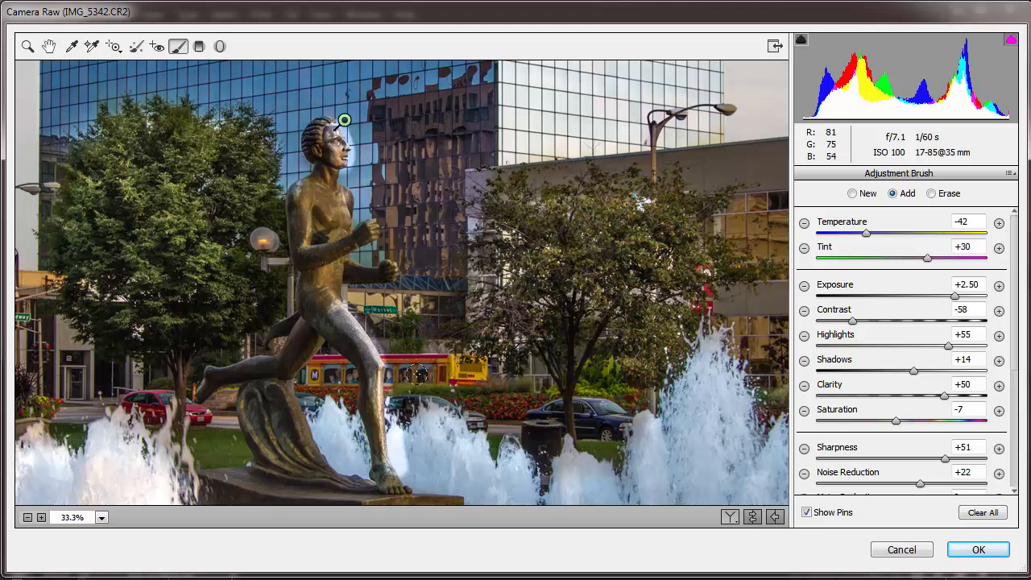
- Set the statue adjustment's Exposure to +1.00 and switch the brush to Erase mode
click(926, 297)
drag(924, 297, 922, 297)
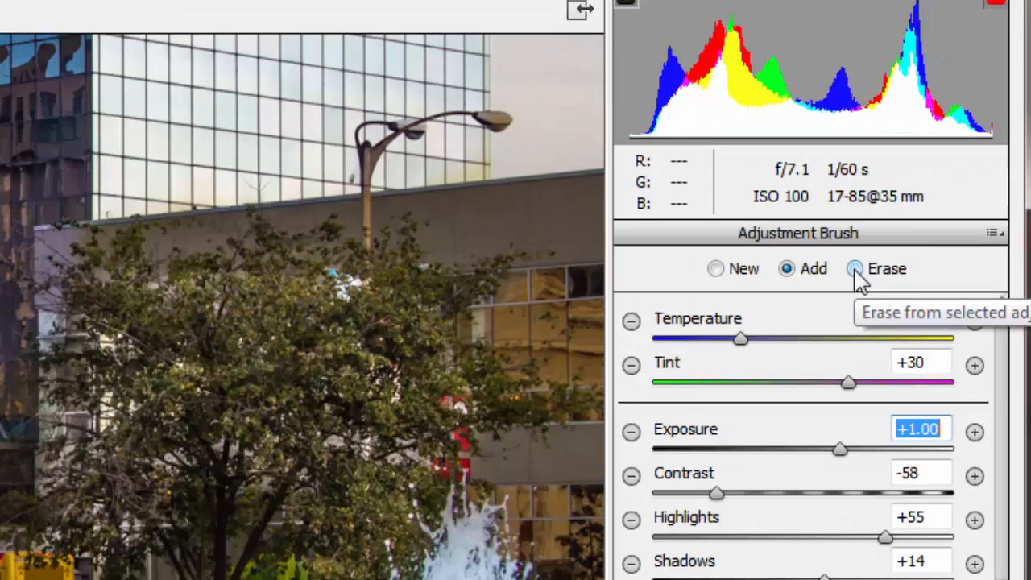
click(856, 269)
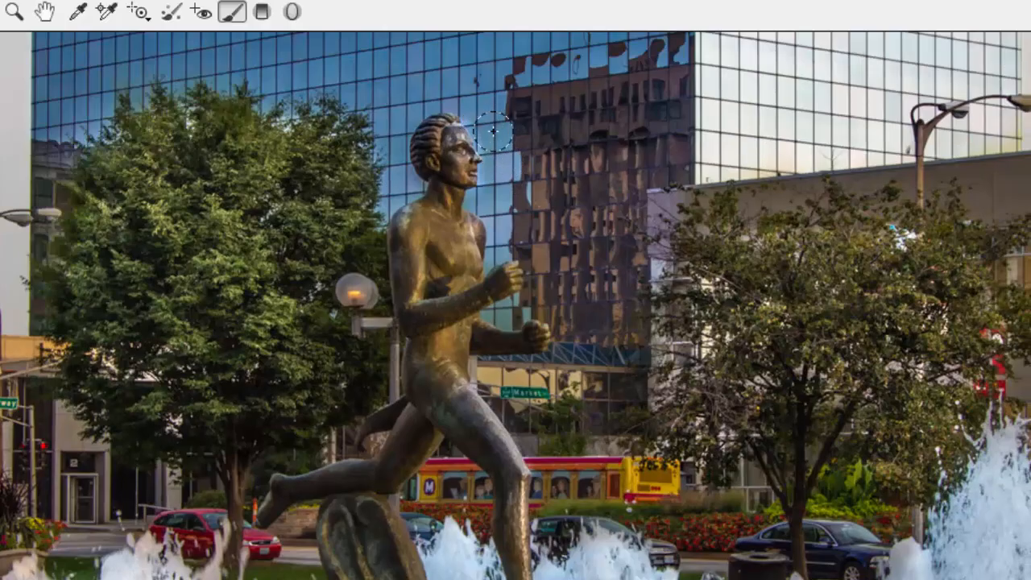
- Delete the statue's adjustment pin and undo the deletion
drag(472, 119, 487, 121)
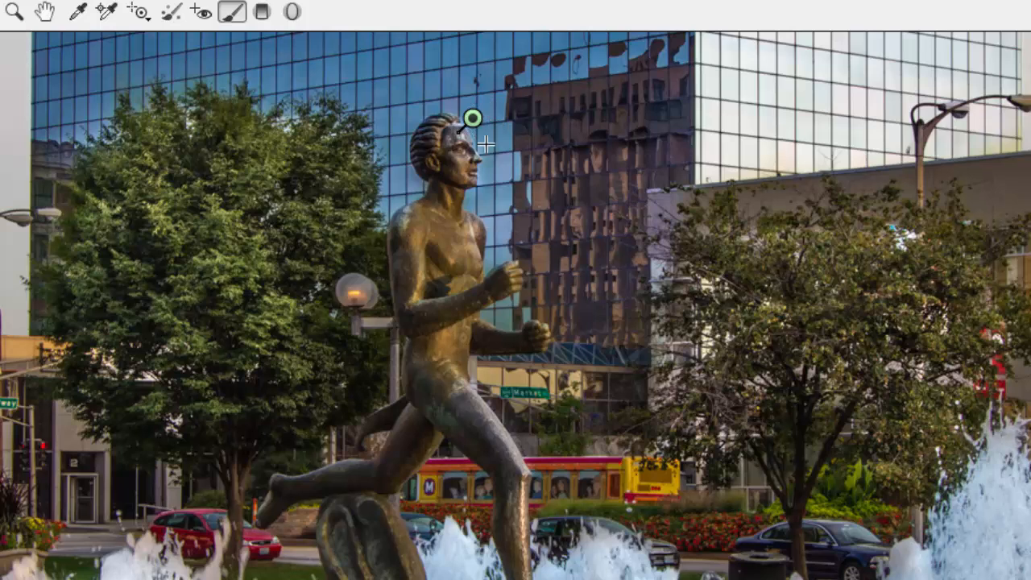
key(Delete)
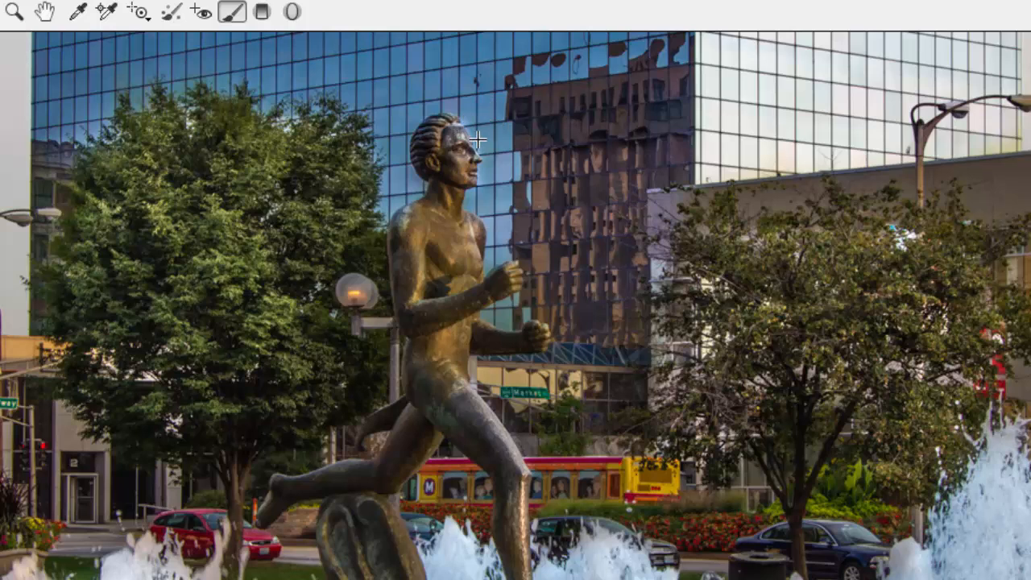
key(ctrl+z)
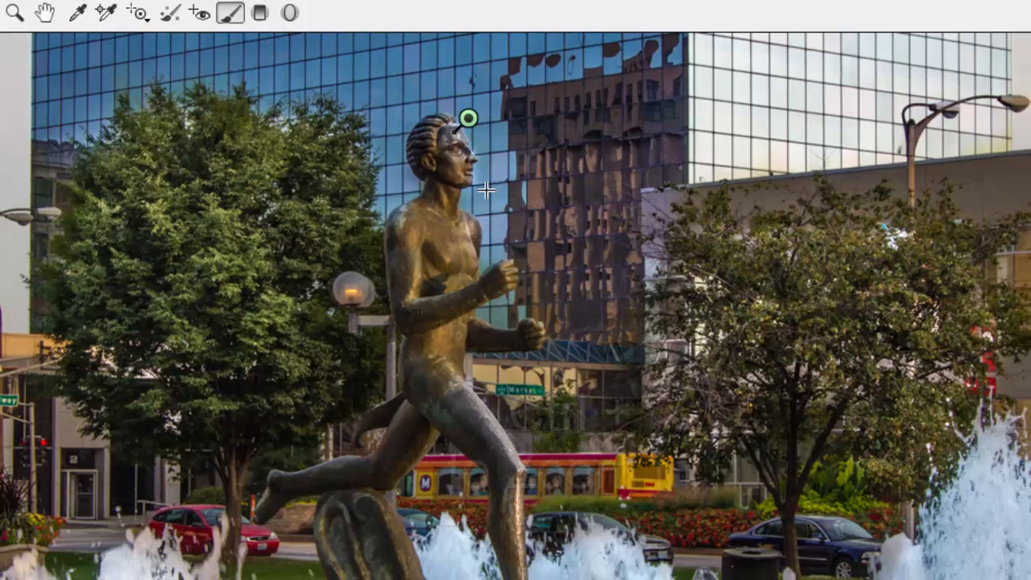
- Magnify the statue's head to 200% and set its adjustment's Exposure to +2.05
key(ctrl+minus)
key(ctrl+minus)
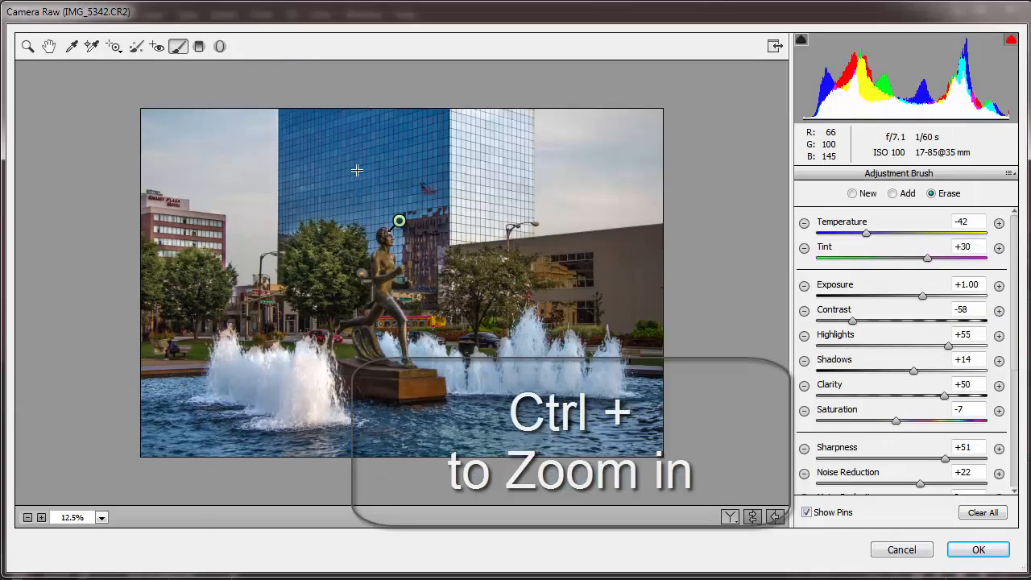
key(ctrl+plus)
key(ctrl+plus)
key(ctrl+plus)
key(ctrl+plus)
key(ctrl+plus)
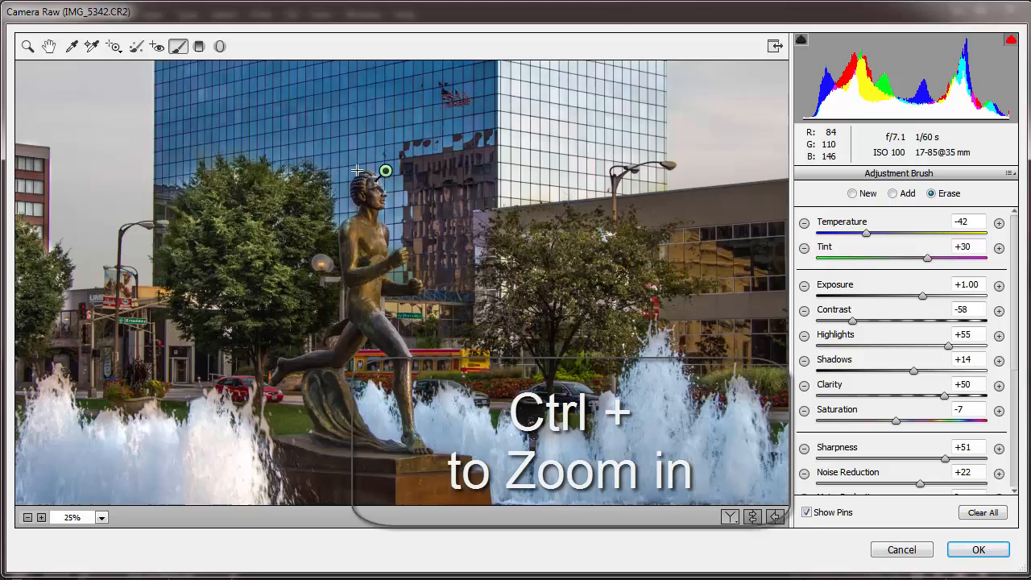
key(ctrl+plus)
key(ctrl+plus)
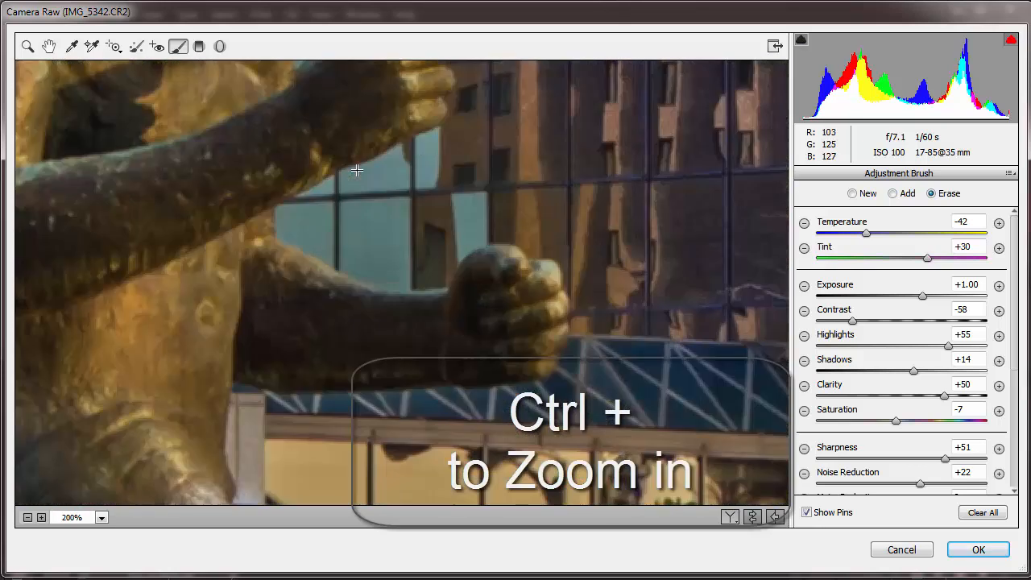
drag(405, 229, 451, 361)
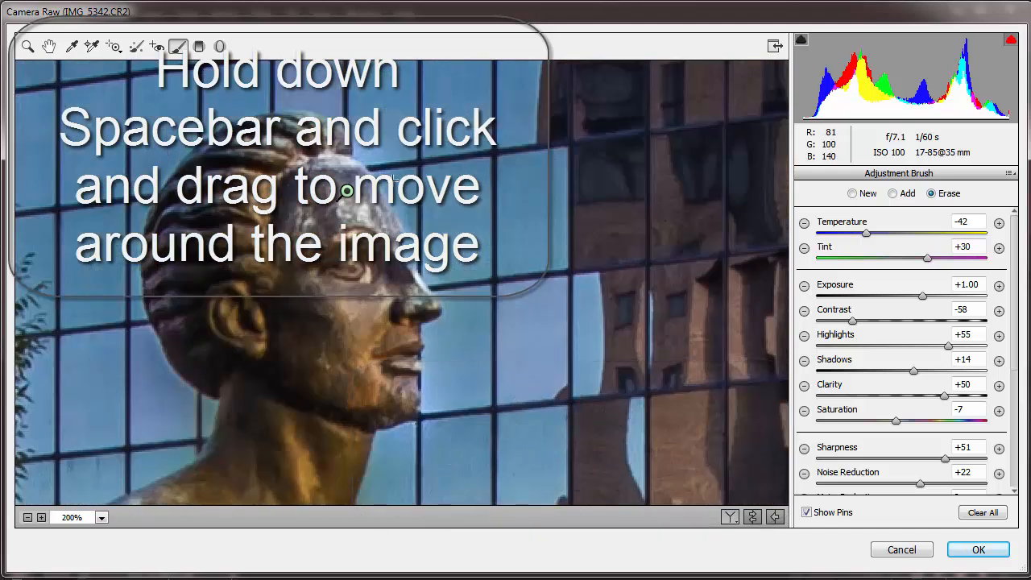
mouse_move(463, 299)
mouse_down()
mouse_move(461, 214)
mouse_move(462, 285)
mouse_move(460, 259)
mouse_up()
mouse_move(419, 210)
mouse_down()
mouse_move(418, 198)
mouse_move(435, 236)
mouse_move(421, 234)
mouse_move(476, 243)
mouse_up()
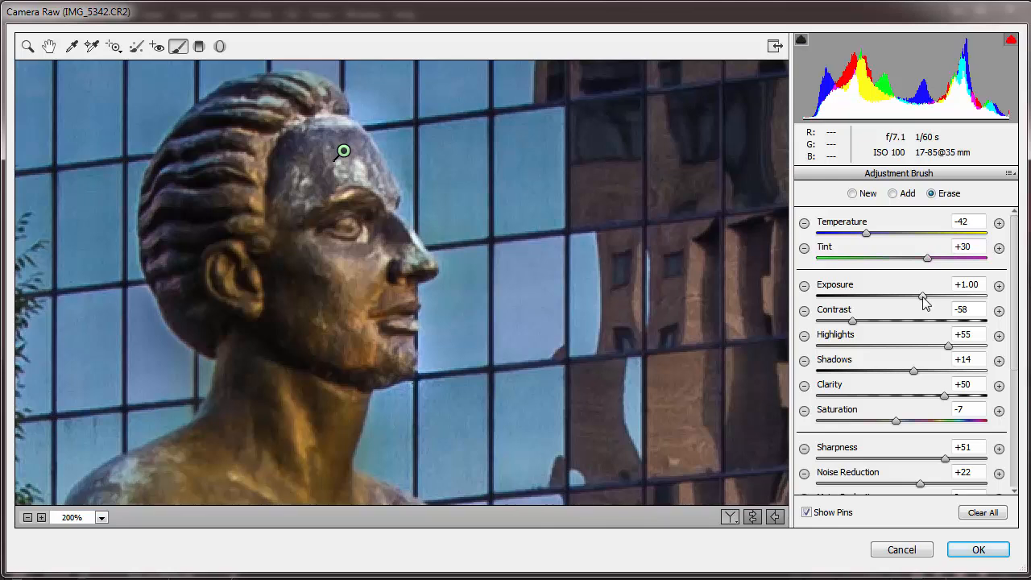
drag(923, 298, 945, 297)
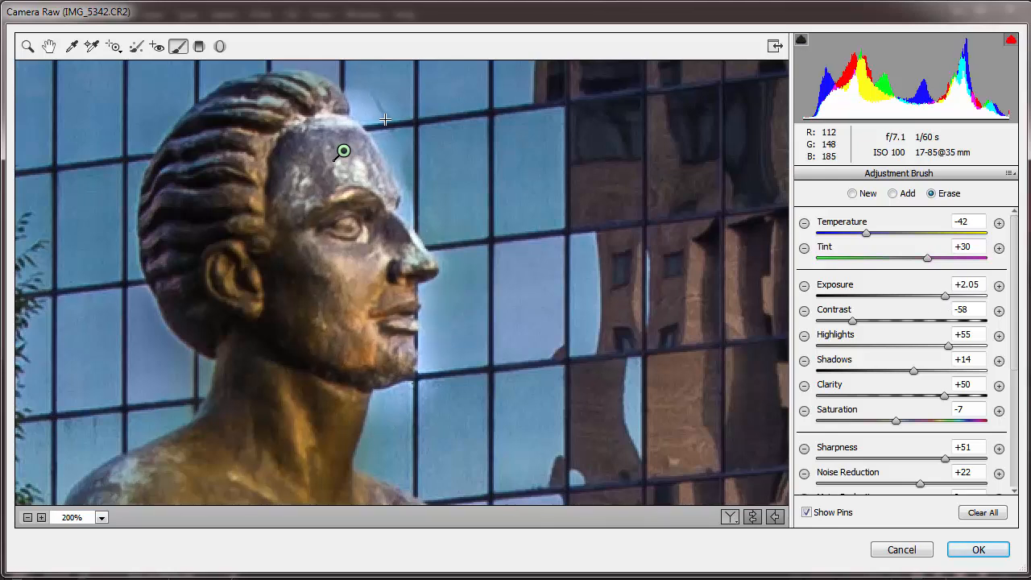
- Erase the adjustment's spill from the glass tower along the statue's forehead and nose
mouse_move(380, 108)
mouse_down()
mouse_move(352, 93)
mouse_move(410, 162)
mouse_move(392, 103)
mouse_move(391, 125)
mouse_move(375, 123)
mouse_move(400, 163)
mouse_up()
mouse_move(407, 178)
mouse_down()
mouse_move(418, 217)
mouse_move(398, 156)
mouse_move(359, 101)
mouse_up()
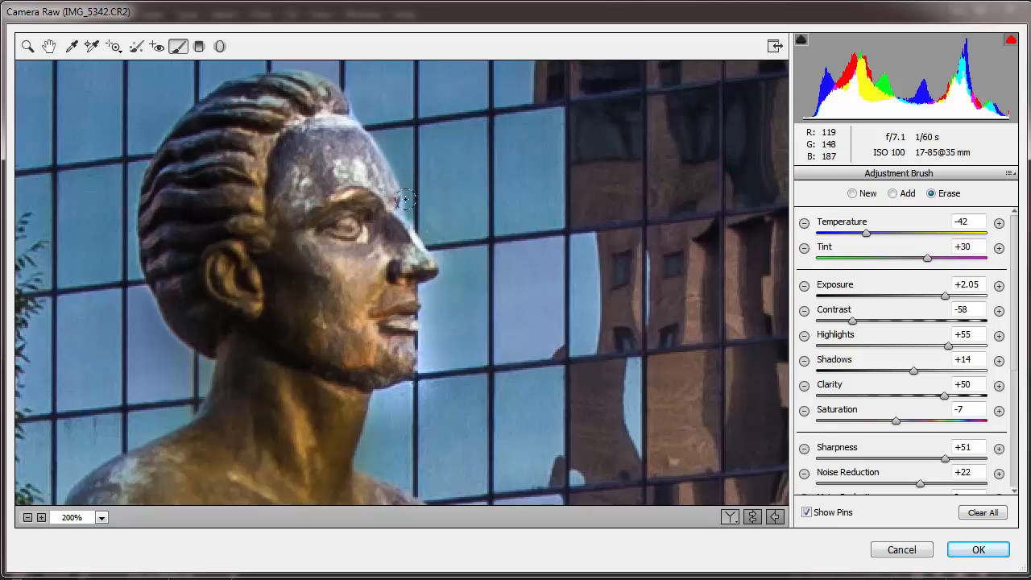
drag(405, 200, 433, 232)
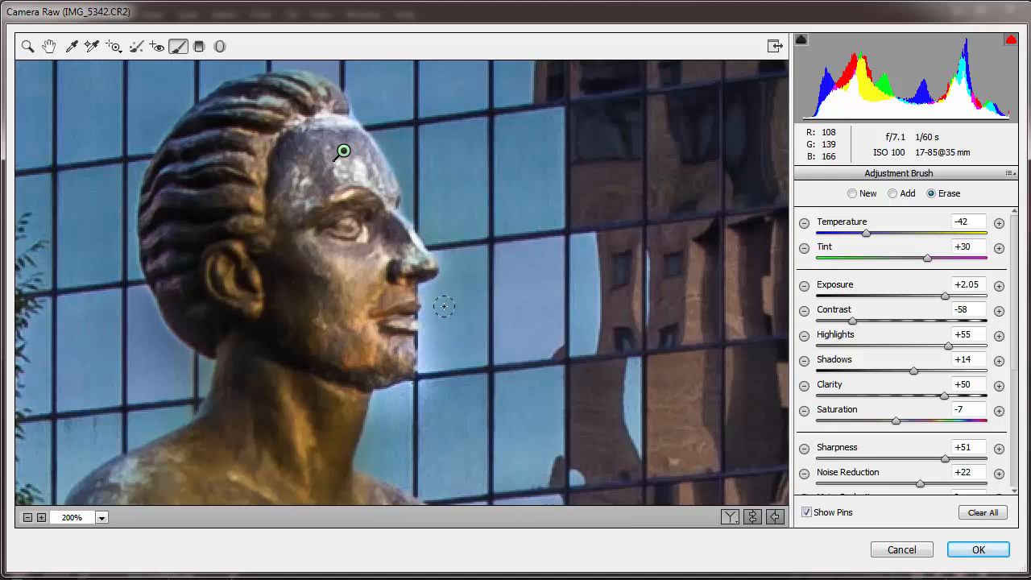
drag(404, 281, 400, 289)
- Add the adjustment to the statue's lower face and to the sunlit side of its chest and shoulder
click(893, 193)
drag(390, 232, 402, 250)
mouse_move(368, 307)
mouse_down()
mouse_move(334, 298)
mouse_move(329, 316)
mouse_move(320, 278)
mouse_move(297, 277)
mouse_move(360, 368)
mouse_move(389, 359)
mouse_up()
drag(345, 361, 335, 169)
mouse_move(397, 327)
mouse_down()
mouse_move(414, 360)
mouse_move(427, 360)
mouse_move(427, 341)
mouse_move(426, 360)
mouse_move(397, 385)
mouse_move(383, 379)
mouse_move(379, 331)
mouse_move(414, 434)
mouse_move(346, 308)
mouse_move(400, 333)
mouse_move(411, 398)
mouse_up()
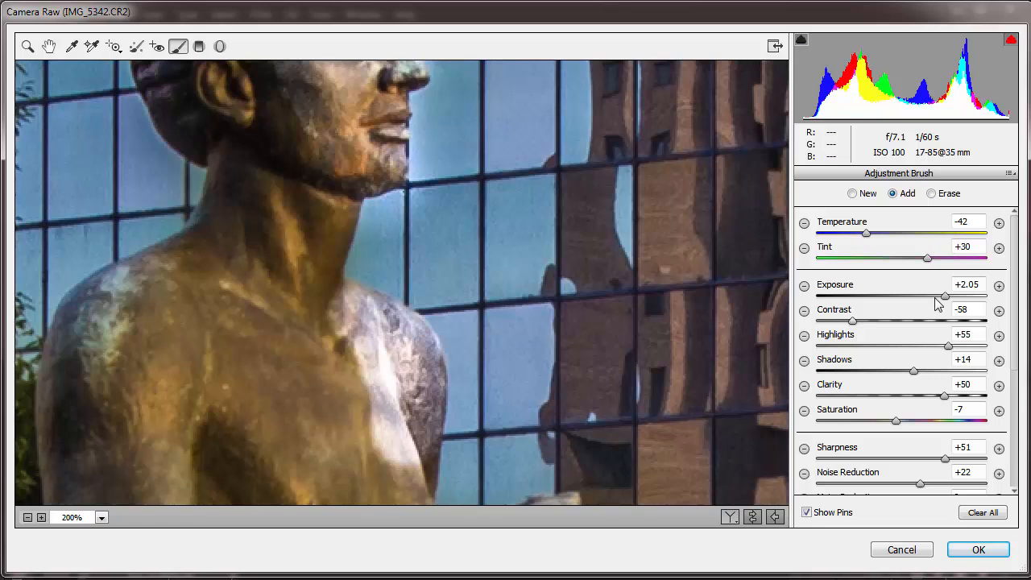
- Set the statue adjustment's Exposure to +1.20, Temperature to +22 and Tint to -14
drag(944, 297, 929, 300)
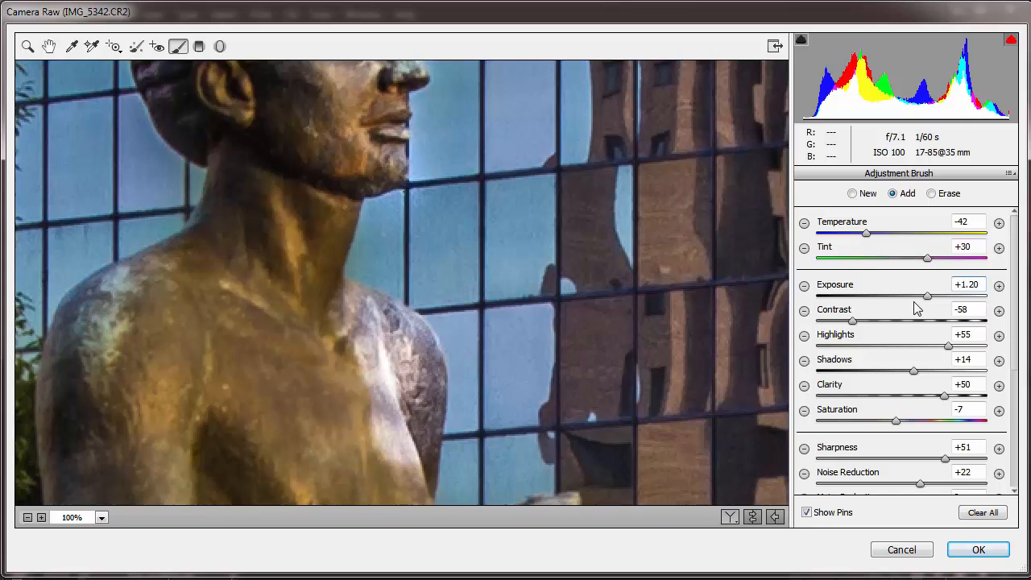
key(ctrl+0)
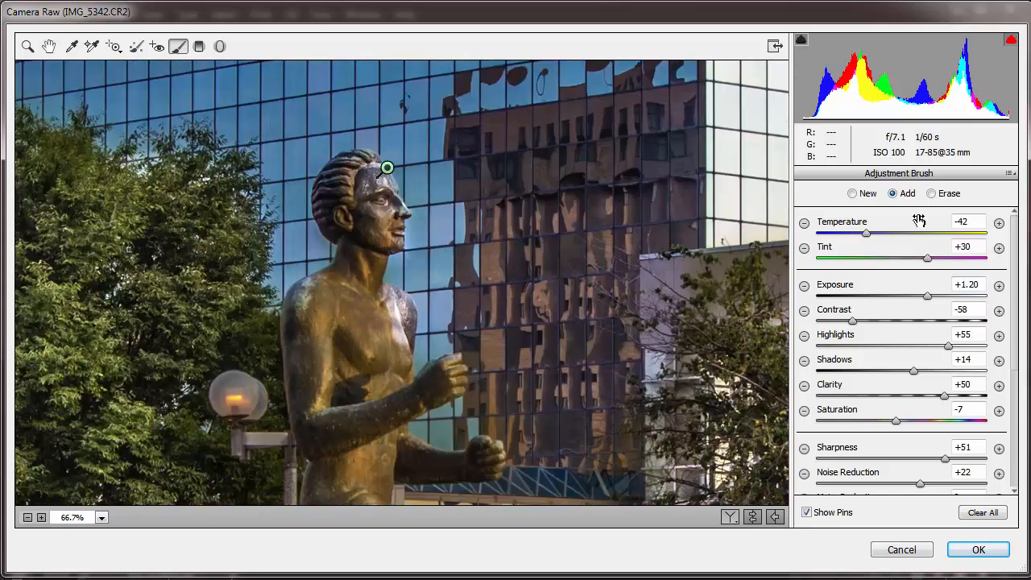
click(909, 233)
drag(910, 236, 921, 236)
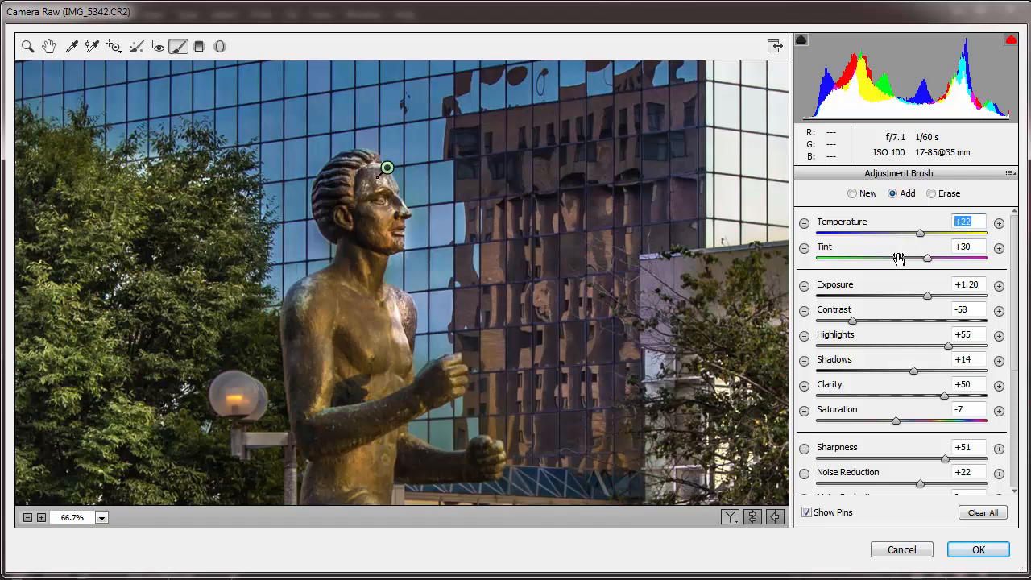
click(890, 258)
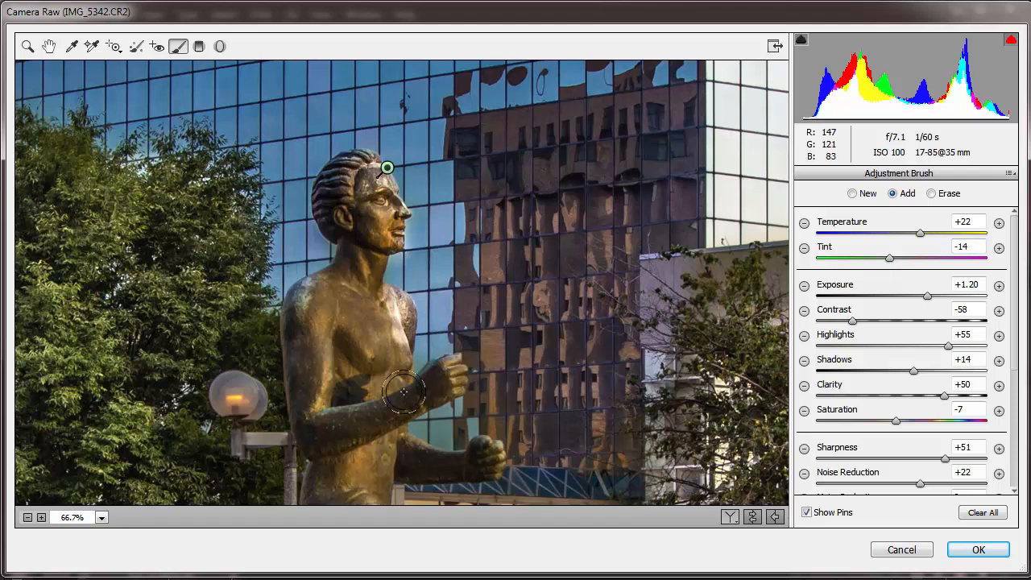
- Extend the adjustment over the statue's upper chest and front lower leg, and fit the whole photo in view
mouse_move(376, 301)
mouse_down()
mouse_move(389, 336)
mouse_move(367, 238)
mouse_move(378, 208)
mouse_move(377, 290)
mouse_up()
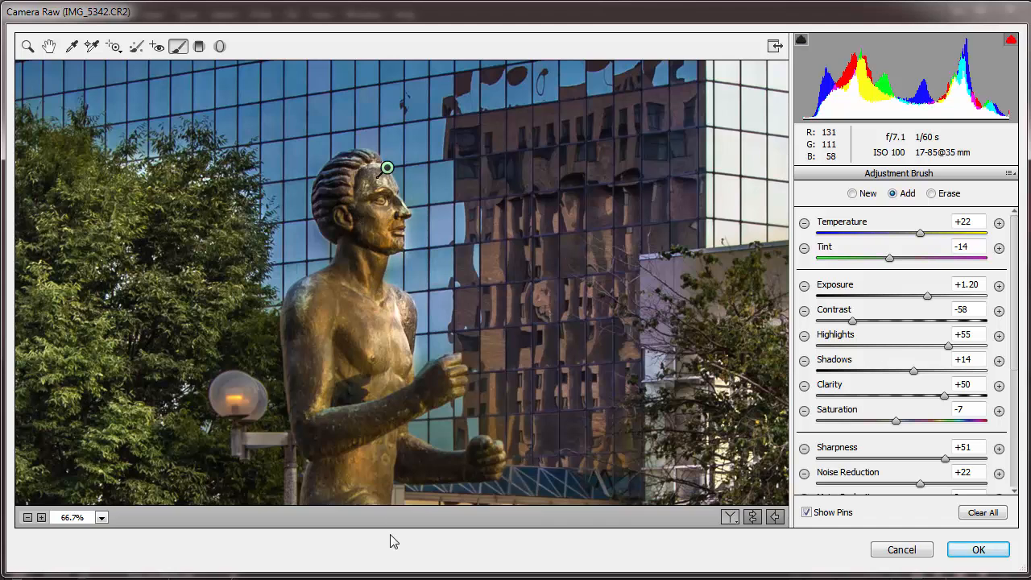
key(space)
drag(422, 387, 448, 236)
mouse_move(398, 284)
mouse_down()
mouse_move(396, 344)
mouse_move(417, 418)
mouse_move(396, 367)
mouse_move(449, 462)
mouse_move(481, 320)
mouse_move(497, 461)
mouse_up()
key(space)
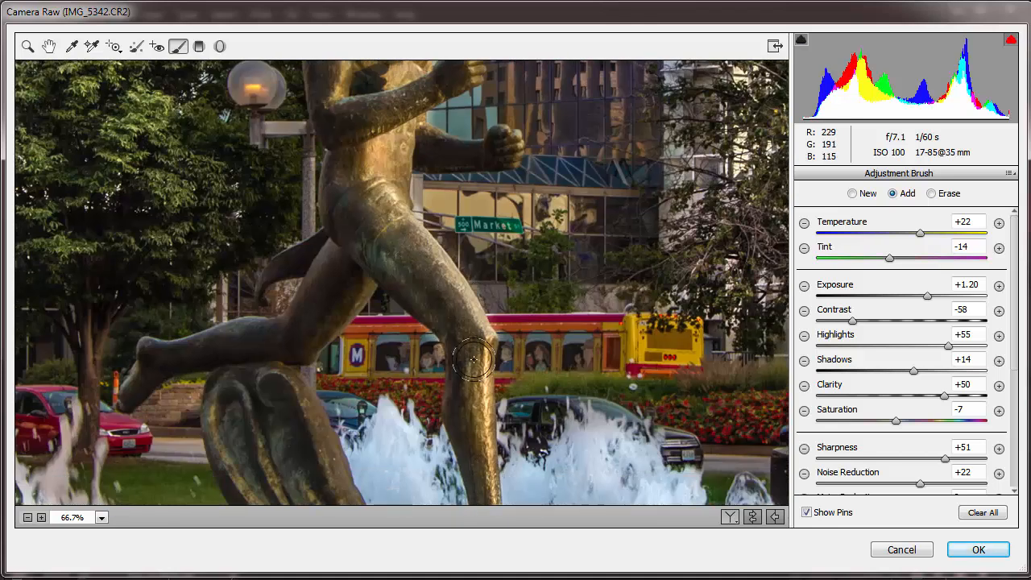
drag(481, 407, 508, 475)
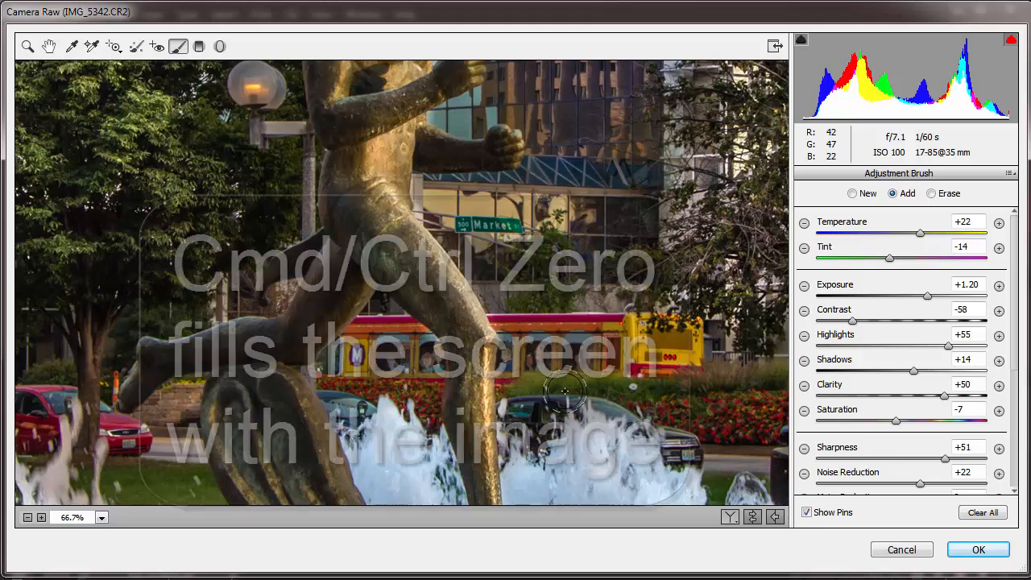
key(ctrl+0)
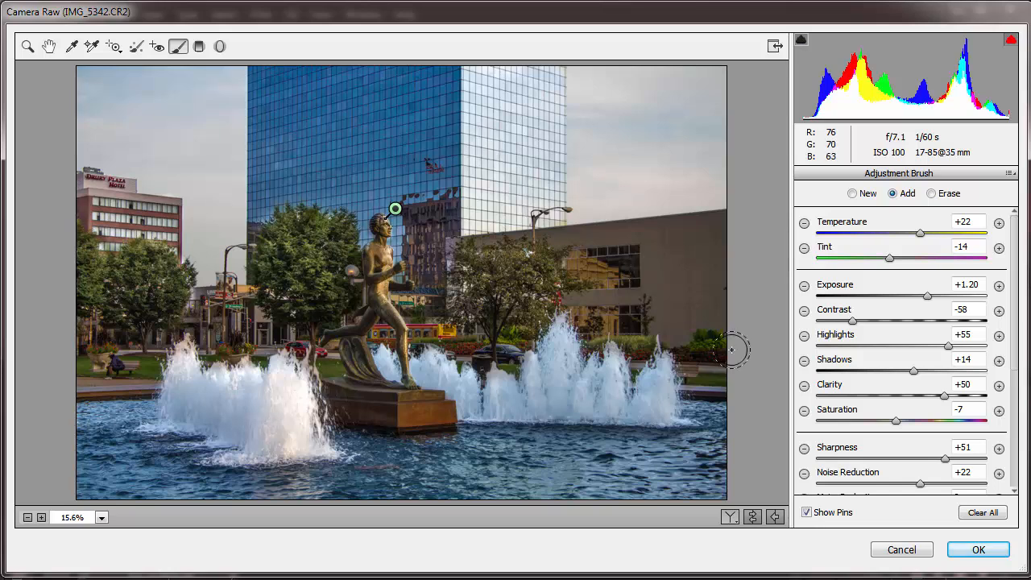
- Switch to Bridge, reset IMG_5342.CR2 to the Camera Raw defaults, and inspect the statue's head with the 200% preview loupe
click(986, 516)
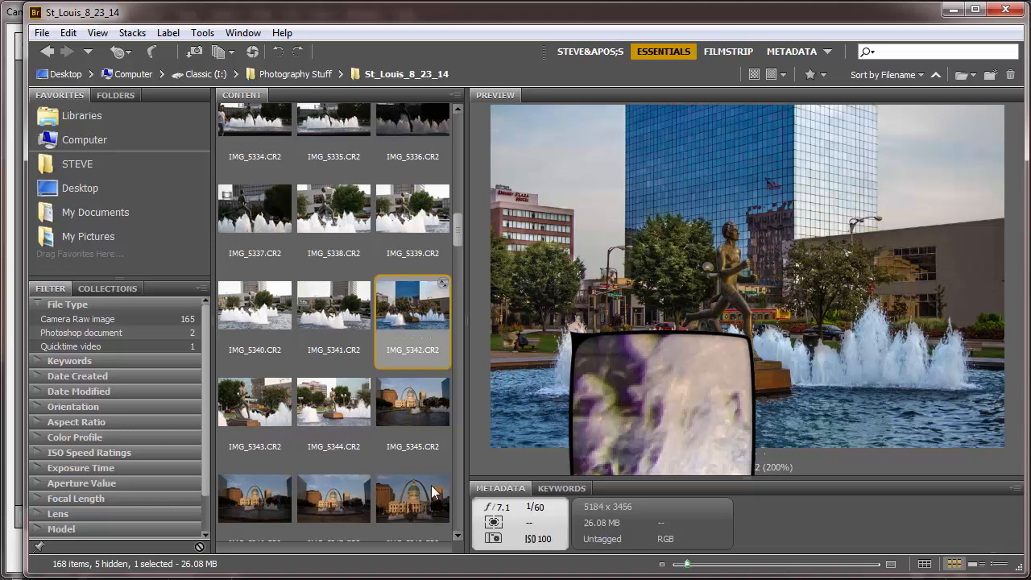
right_click(424, 302)
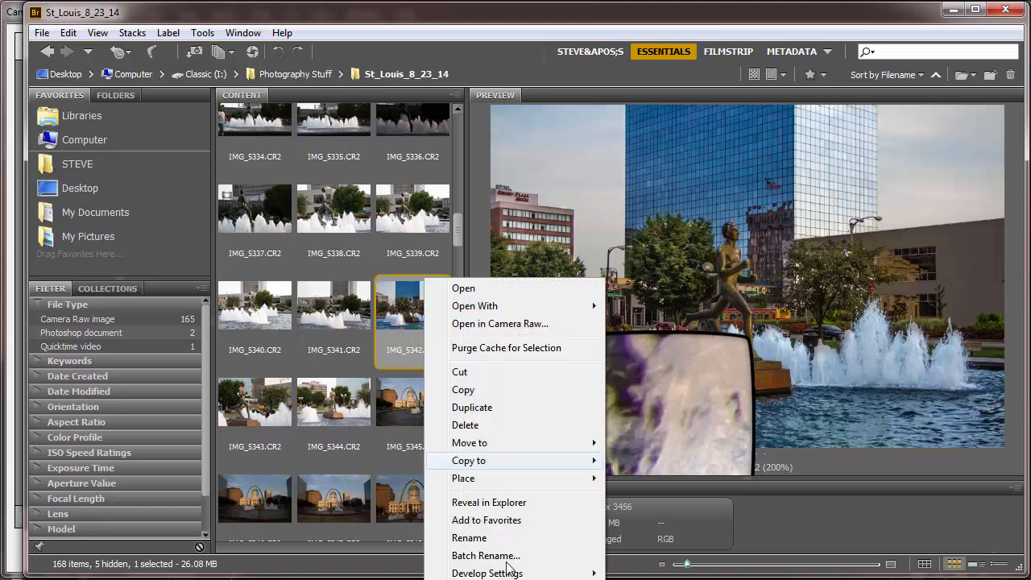
mouse_move(509, 573)
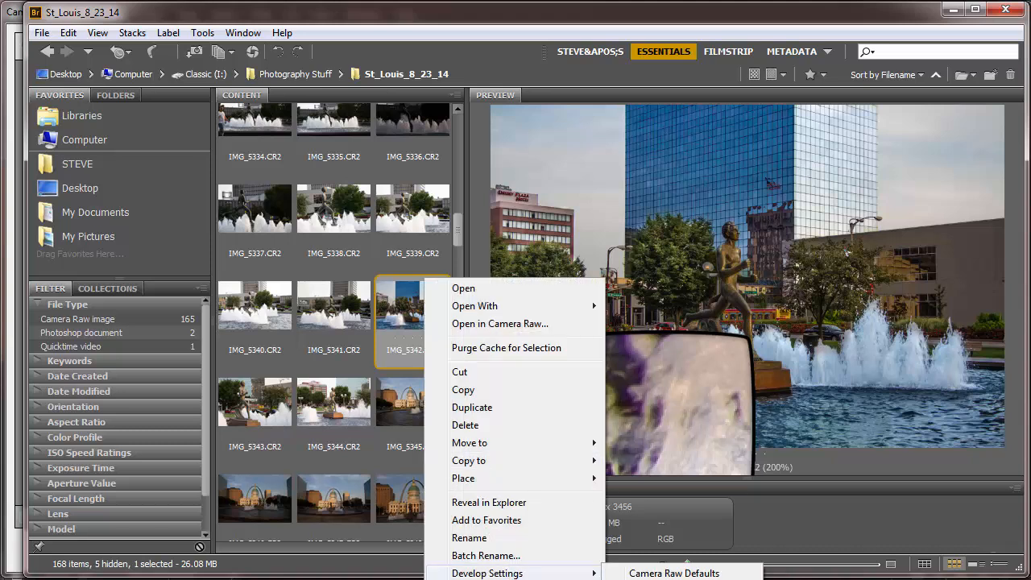
click(674, 573)
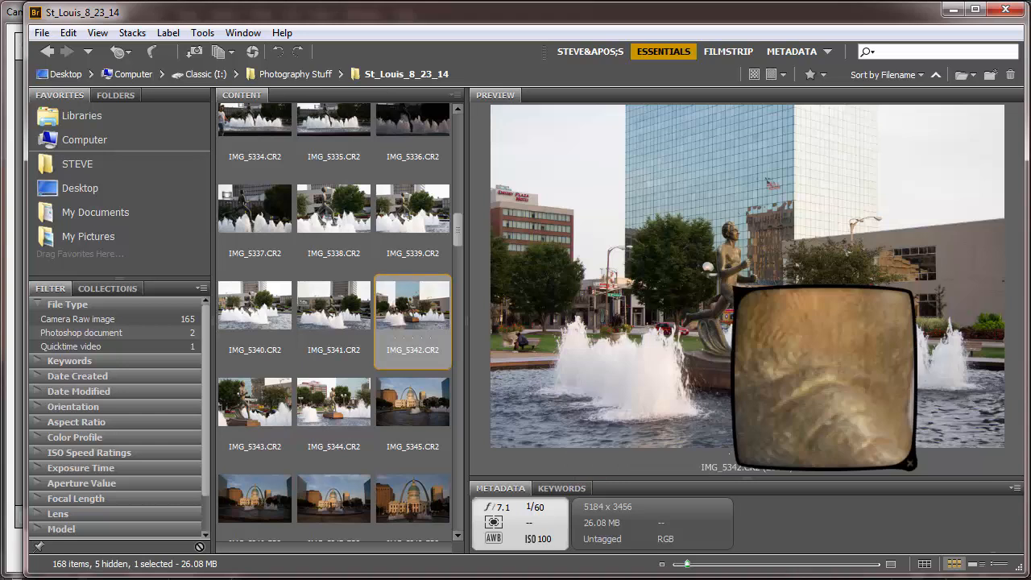
click(731, 233)
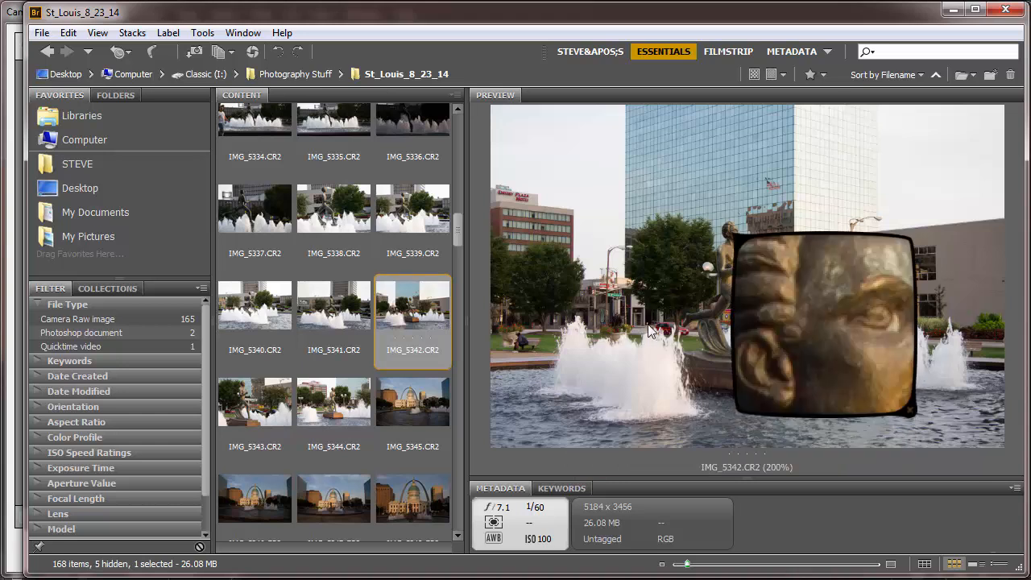
click(688, 397)
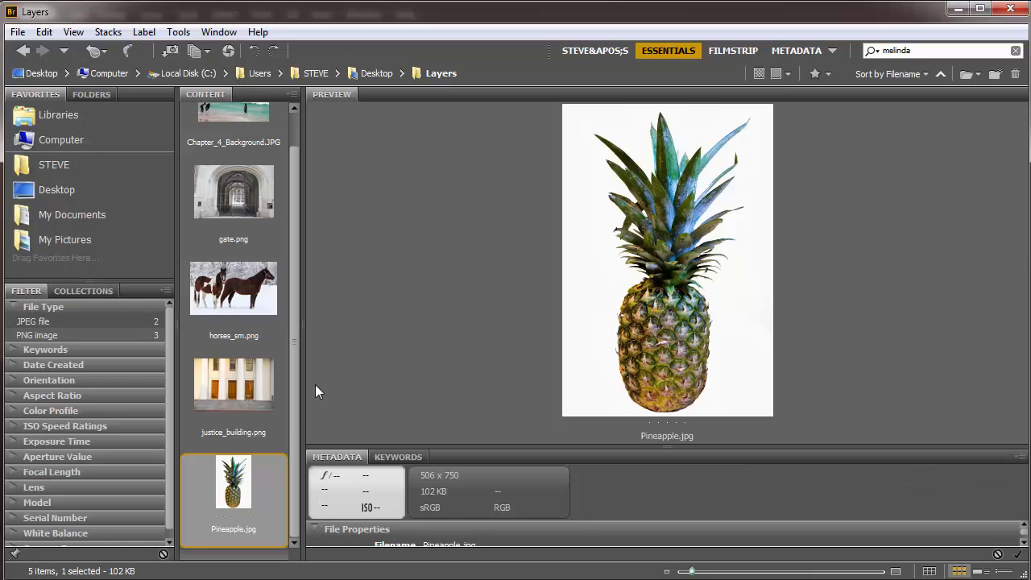
- Open Chapter_4_Background.JPG from the Layers folder in Camera Raw and pass it on to Photoshop without adjustments
drag(293, 387, 295, 290)
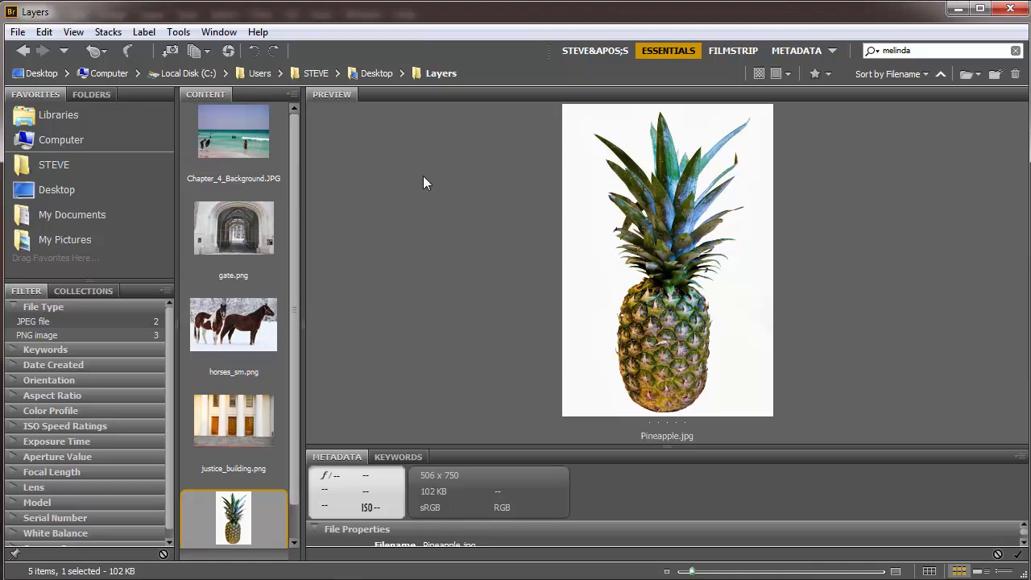
click(244, 132)
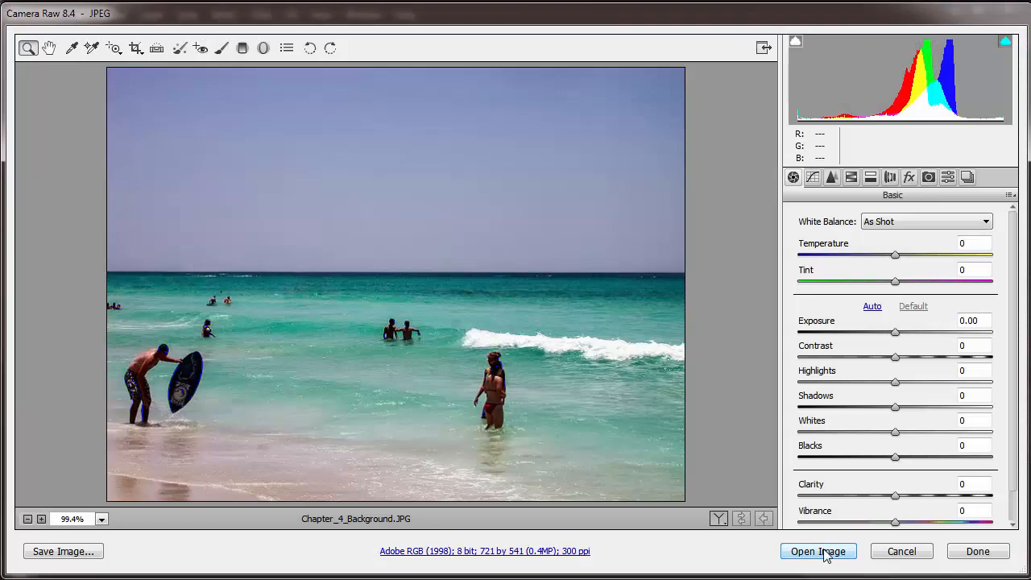
click(819, 550)
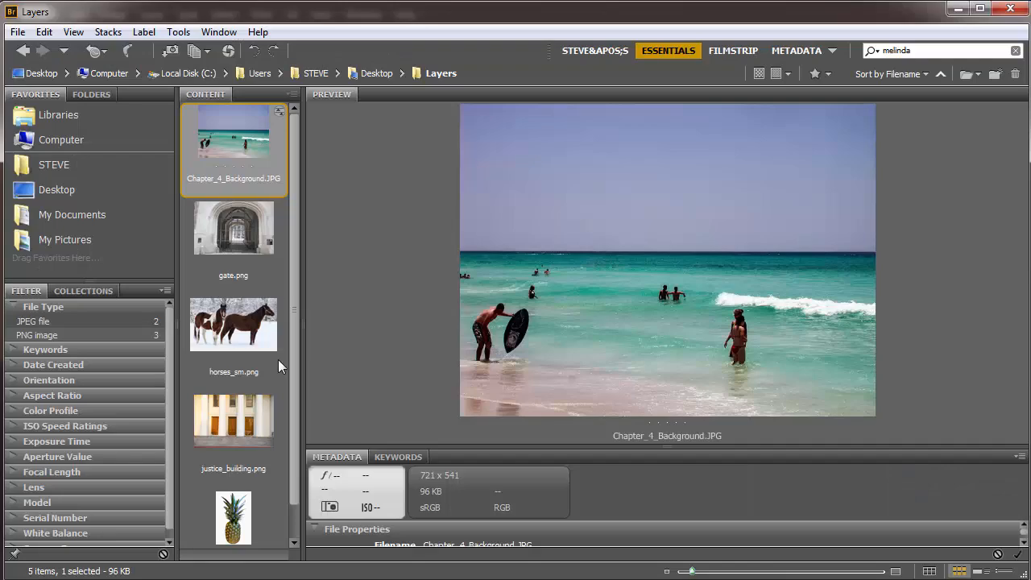
- Open the cloud image puffy_clouds.png from the Desktop folder in Photoshop
scroll(298, 359, down, 2)
scroll(298, 266, up, 1)
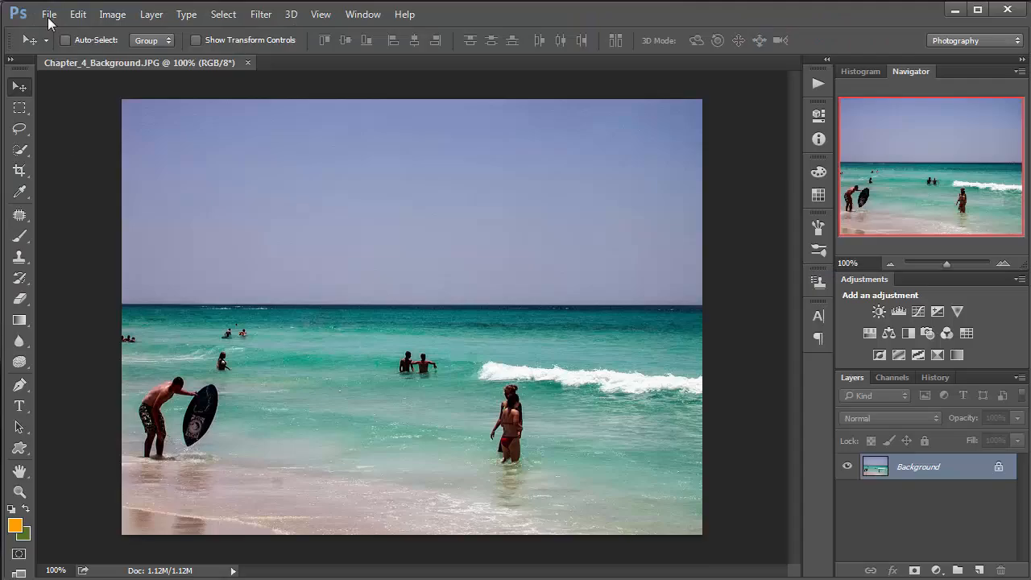
click(49, 14)
click(53, 46)
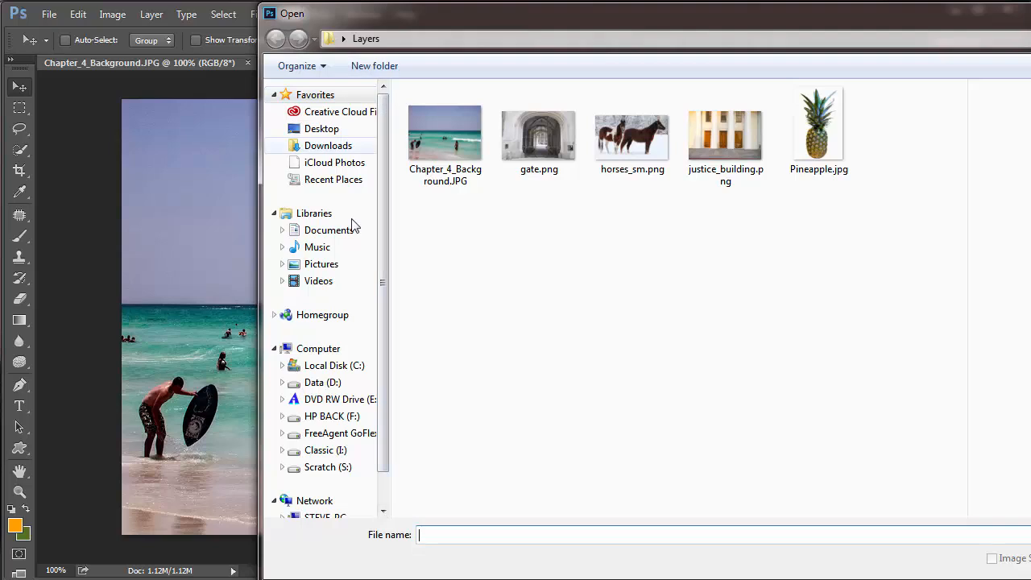
click(322, 130)
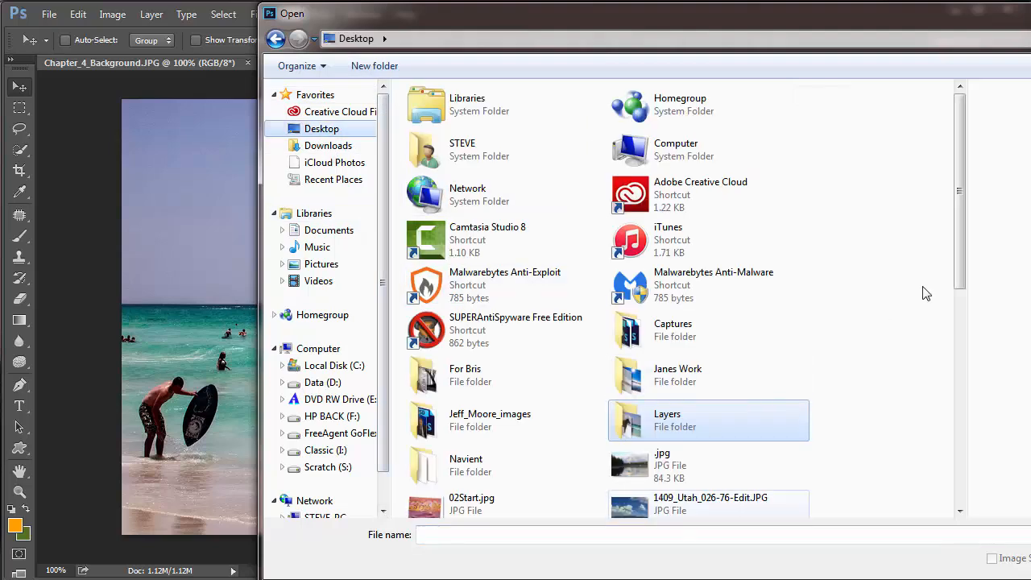
scroll(960, 276, down, 2)
scroll(959, 317, down, 4)
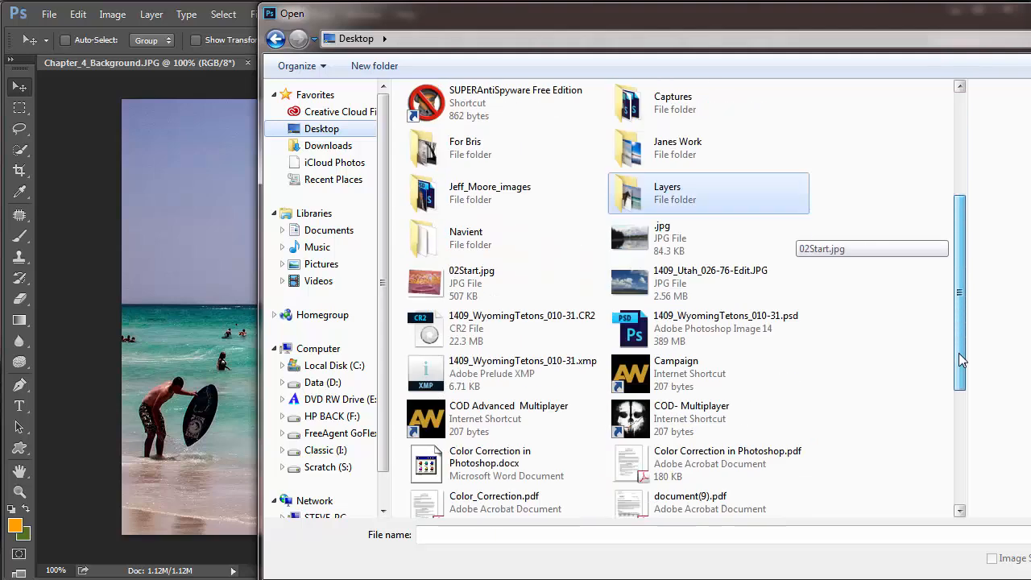
scroll(961, 442, down, 4)
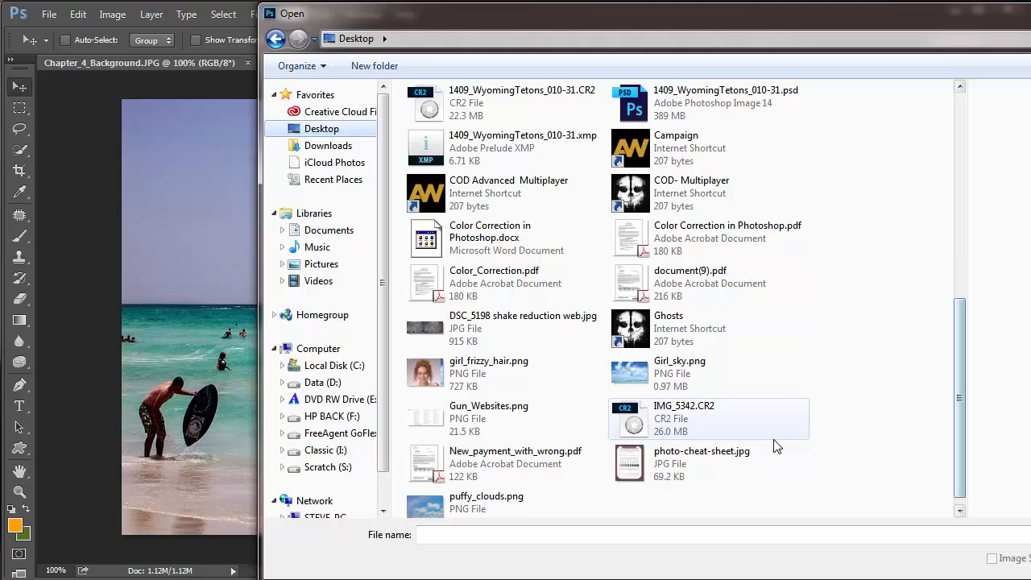
double_click(432, 508)
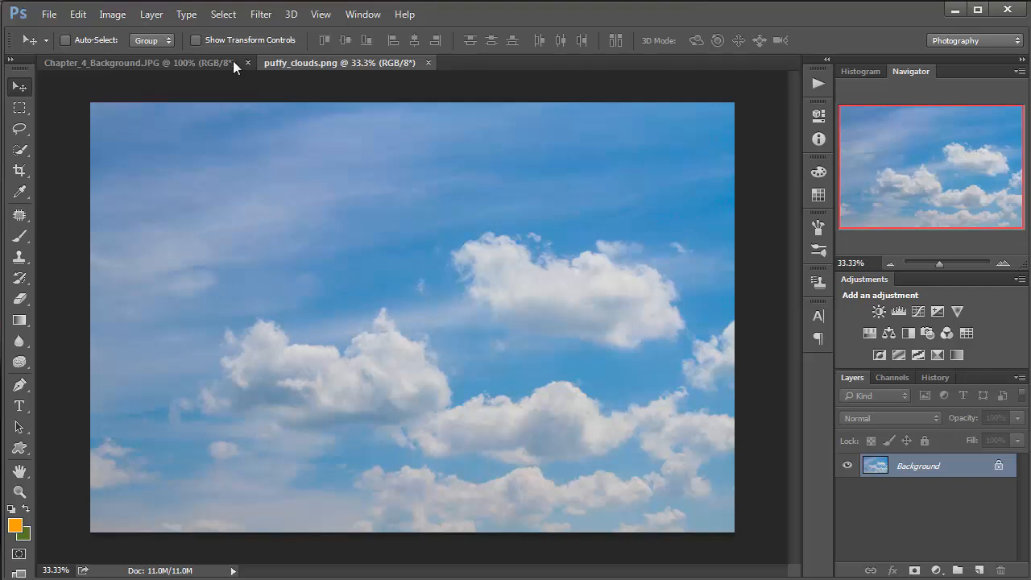
- Copy the entire puffy_clouds.png image and paste it into Chapter_4_Background.JPG as a new layer
click(183, 63)
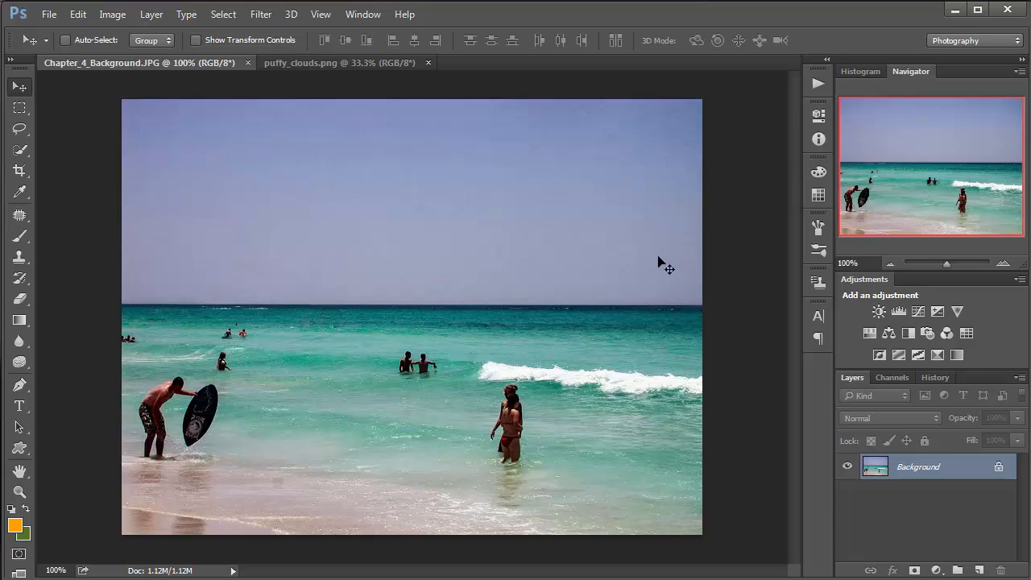
click(323, 63)
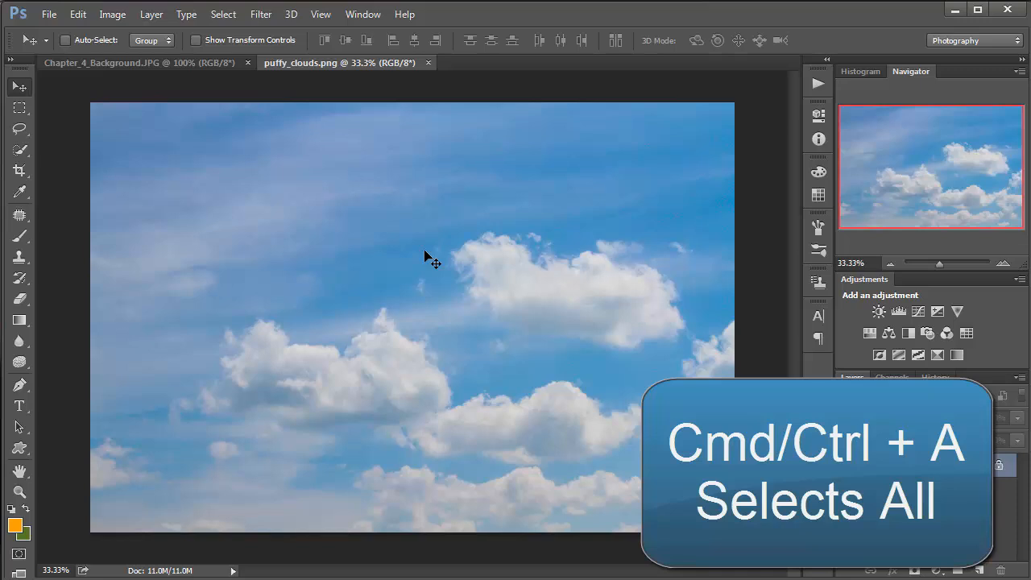
key(ctrl+a)
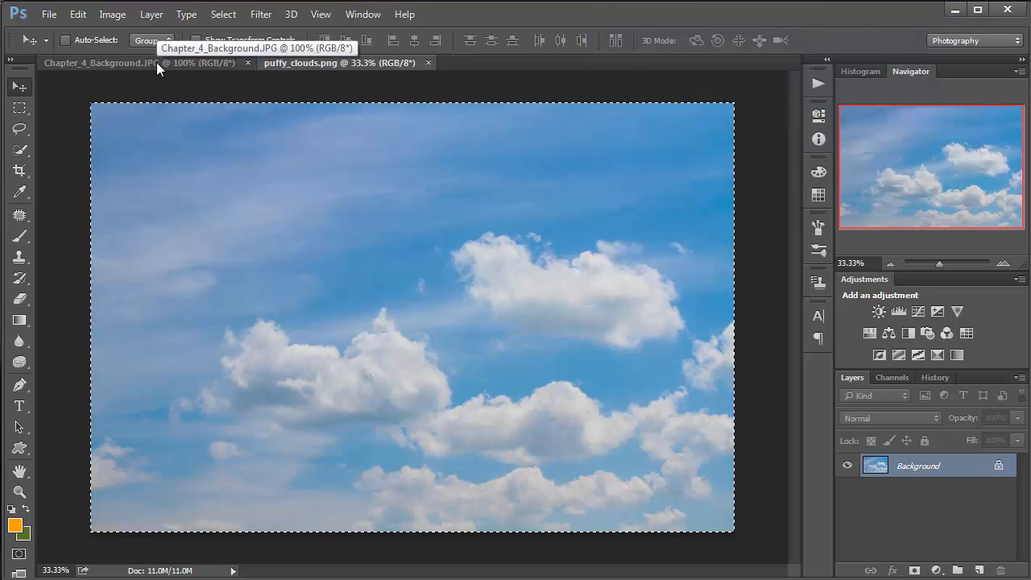
click(176, 61)
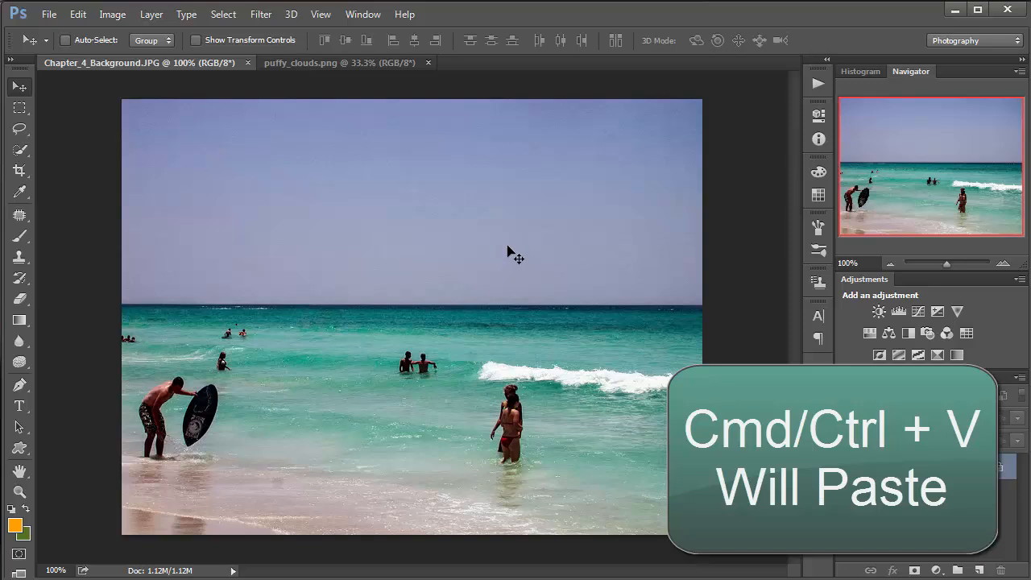
key(ctrl+v)
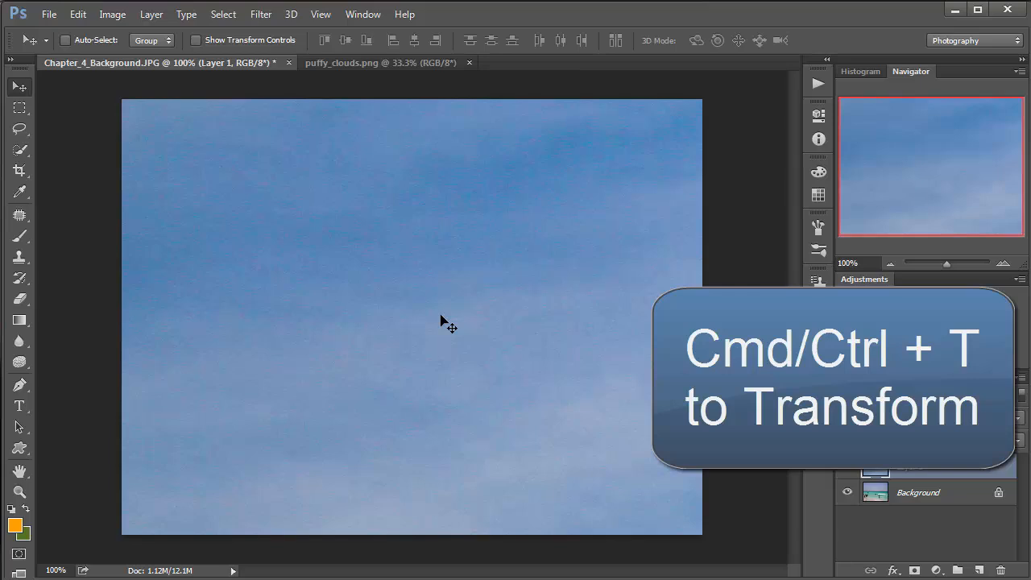
- Scale the pasted cloud layer to 30.25% width and 33.81% height so it exactly covers the beach photo, and fit the image in view
key(ctrl+t)
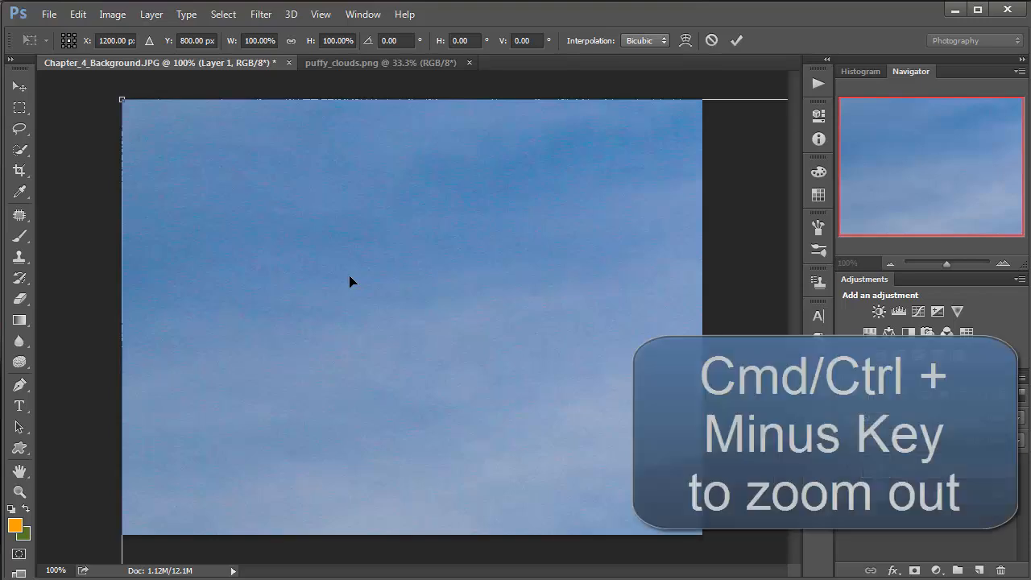
key(ctrl+minus)
key(ctrl+minus)
key(ctrl+minus)
key(ctrl+minus)
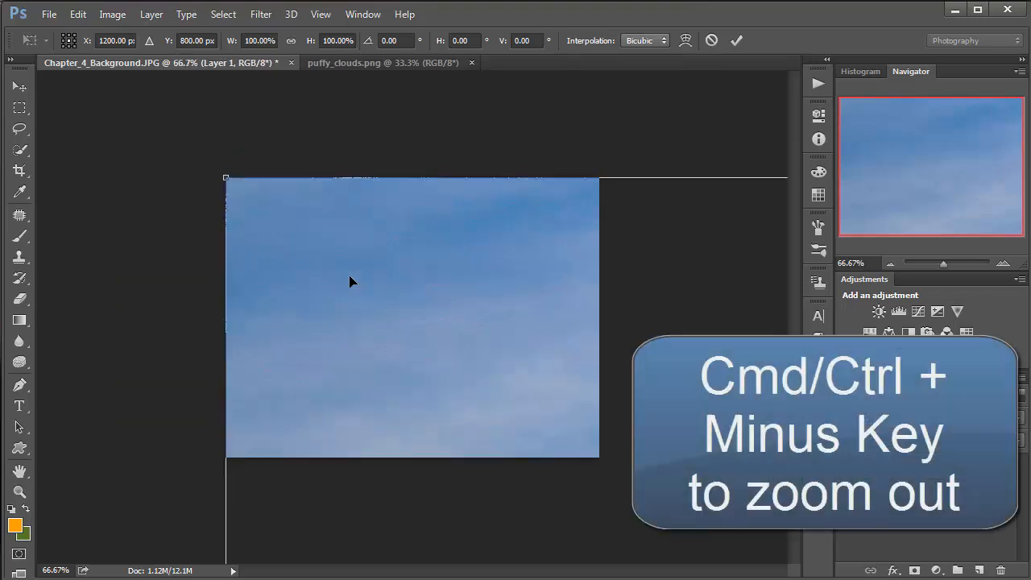
key(ctrl+minus)
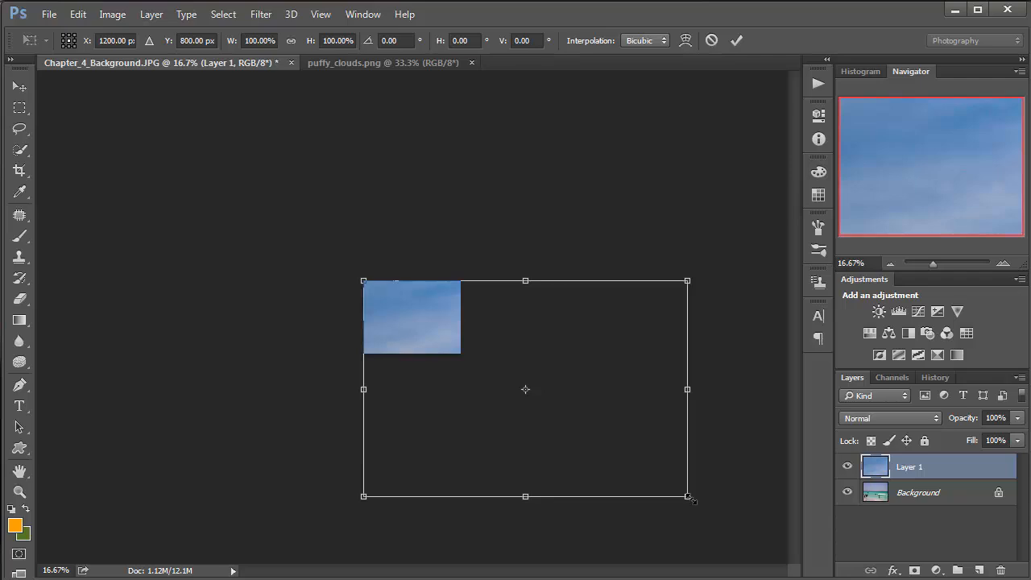
drag(651, 473, 412, 353)
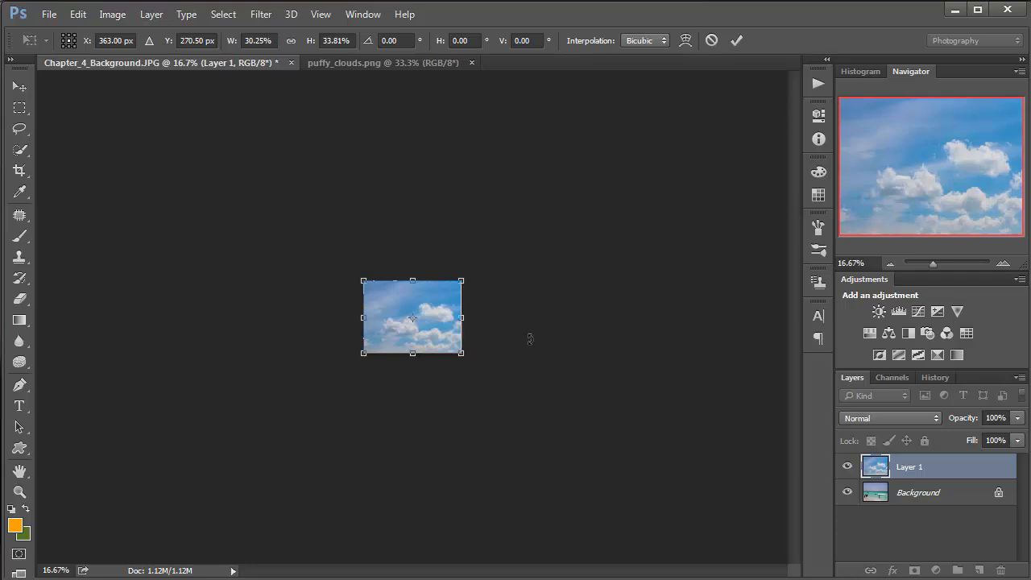
key(Return)
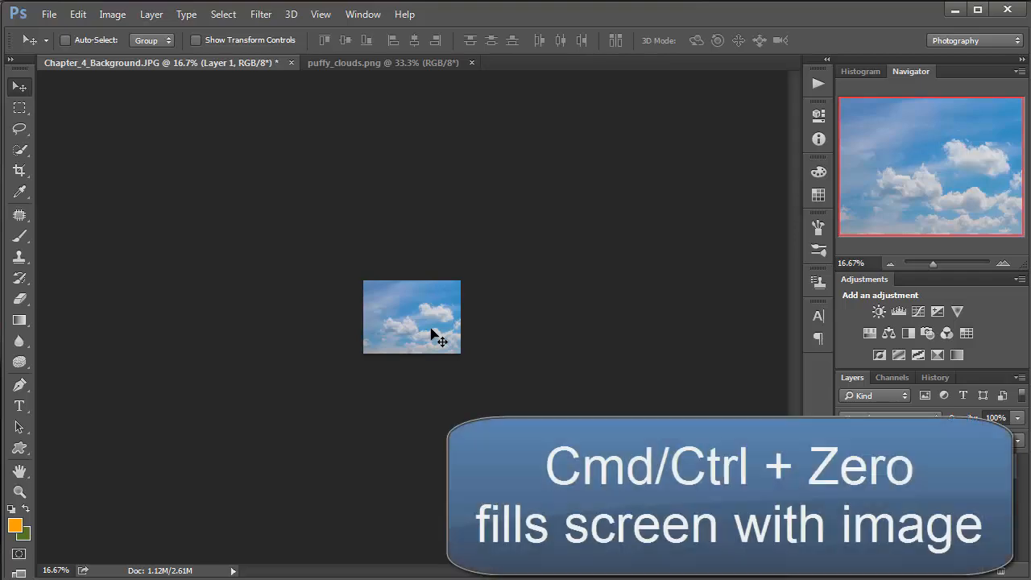
key(ctrl+0)
key(ctrl+0)
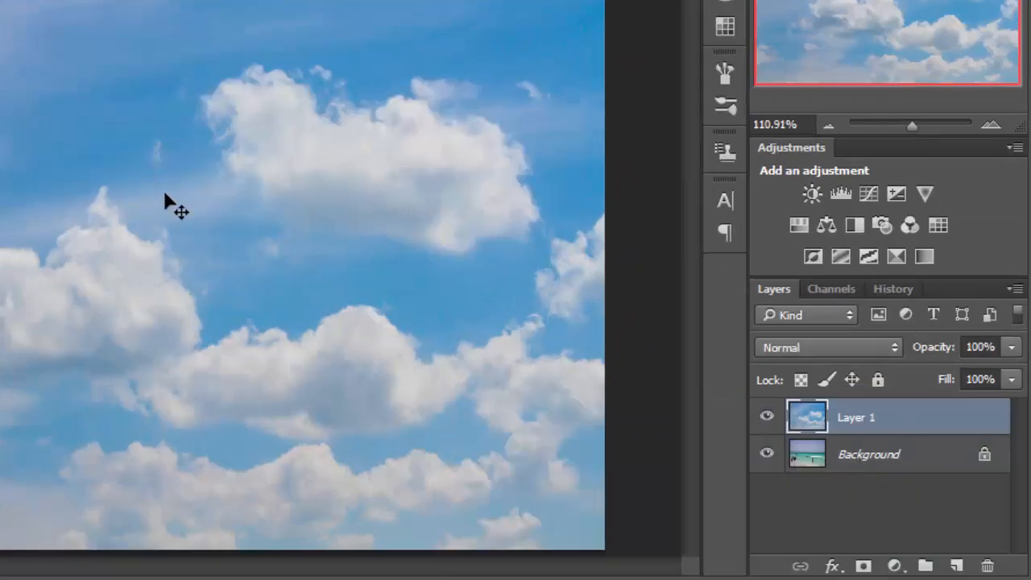
- Toggle the cloud layer's visibility several times to compare it with the beach photo underneath, leaving the layer shown
click(766, 417)
click(767, 417)
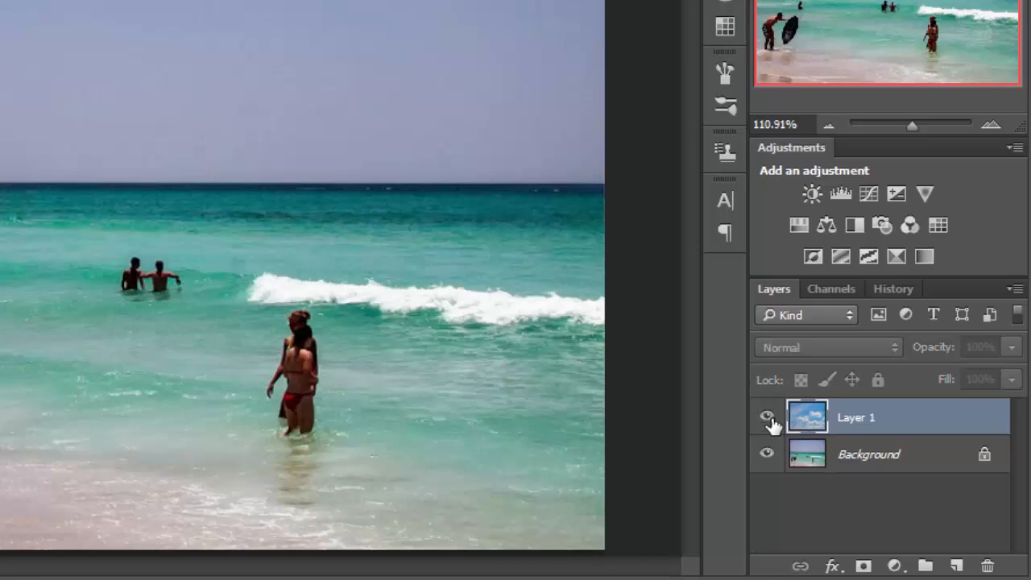
click(768, 418)
click(768, 417)
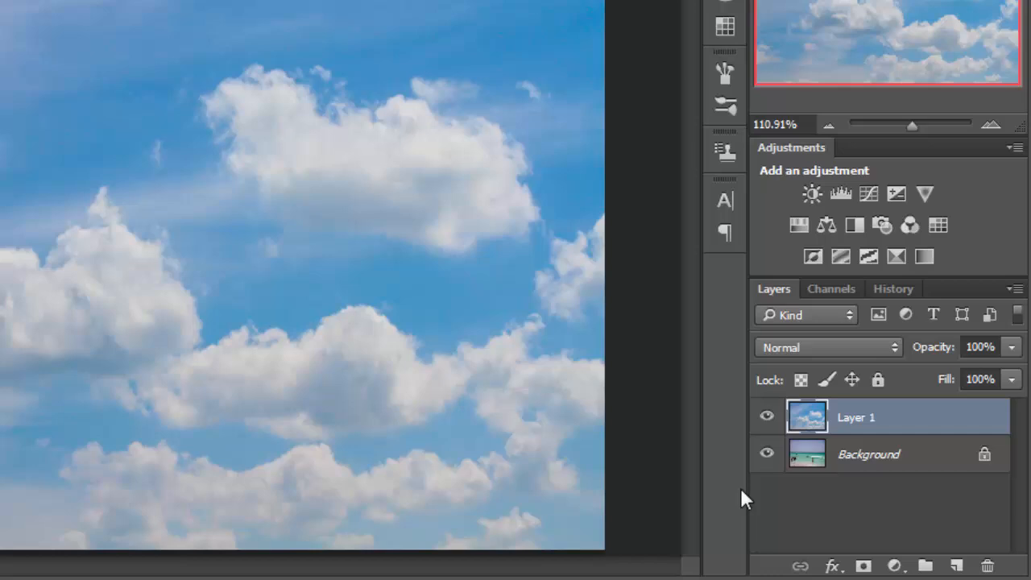
click(770, 417)
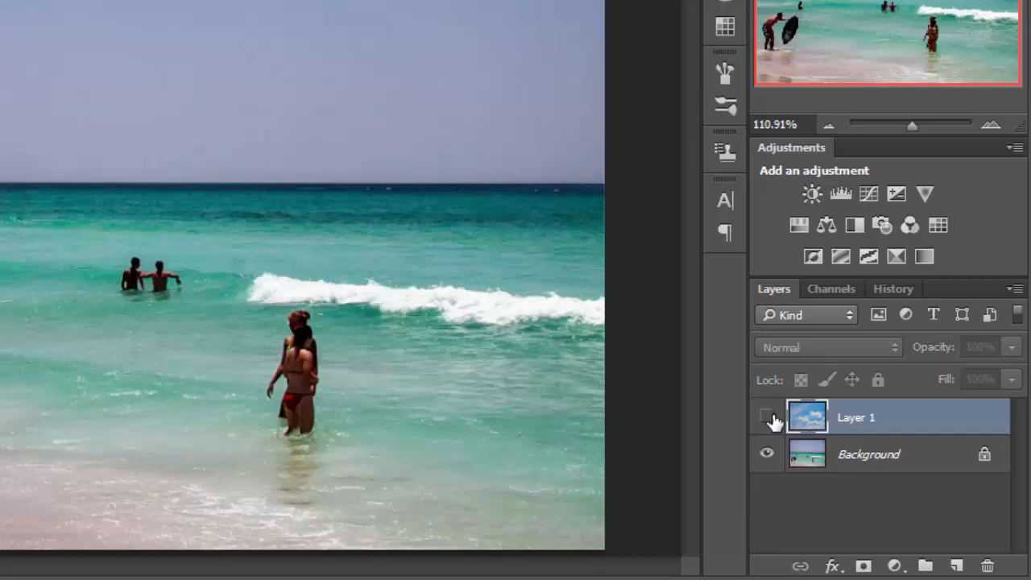
click(770, 417)
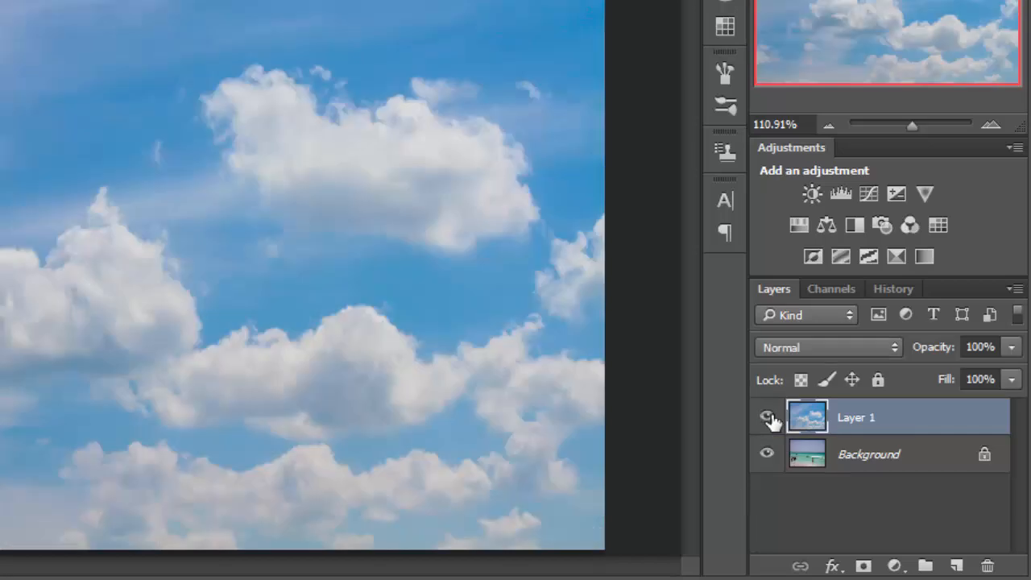
click(769, 418)
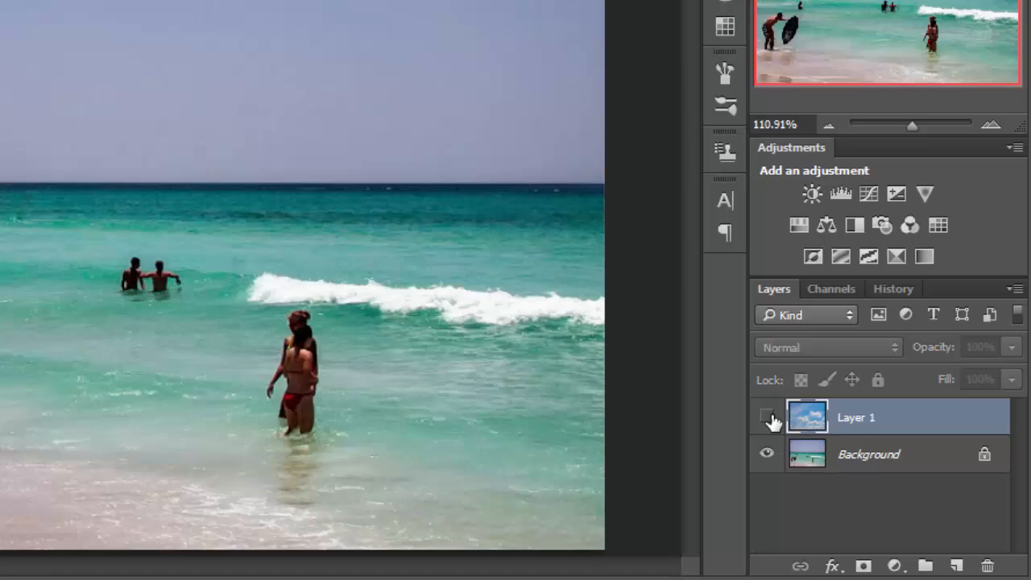
click(769, 418)
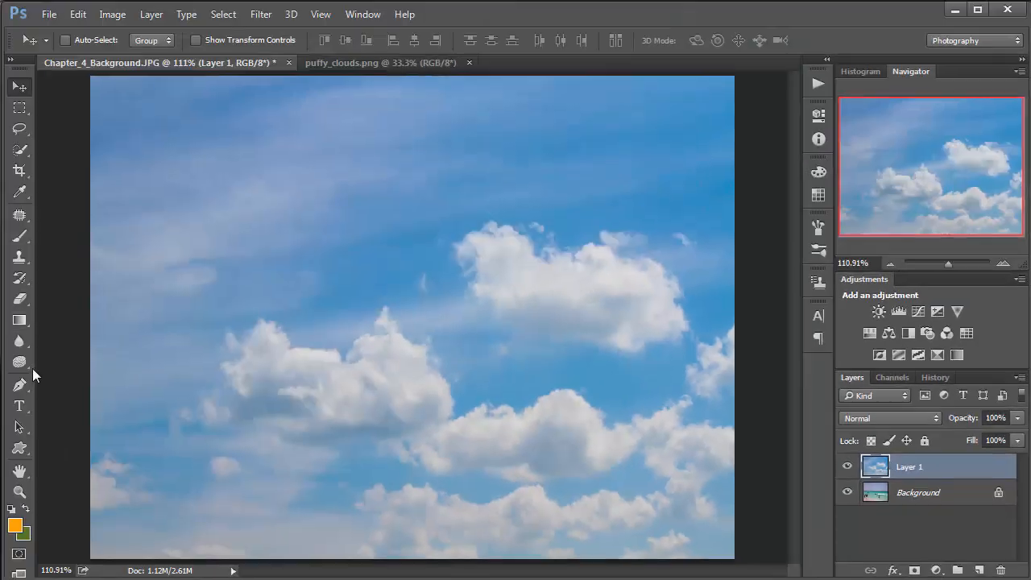
- Choose the Eraser tool and enlarge its brush to 175 pixels
click(24, 301)
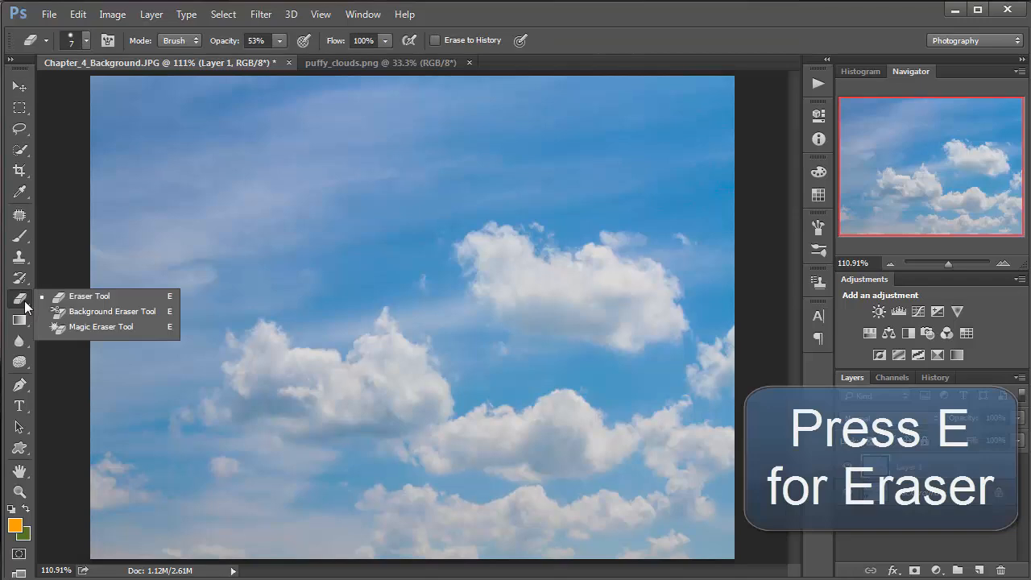
click(133, 296)
key(bracketright)
key(bracketright)
key(bracketright)
key(bracketright)
key(bracketright)
key(bracketright)
key(bracketright)
key(bracketright)
key(bracketright)
key(bracketright)
key(bracketright)
key(bracketright)
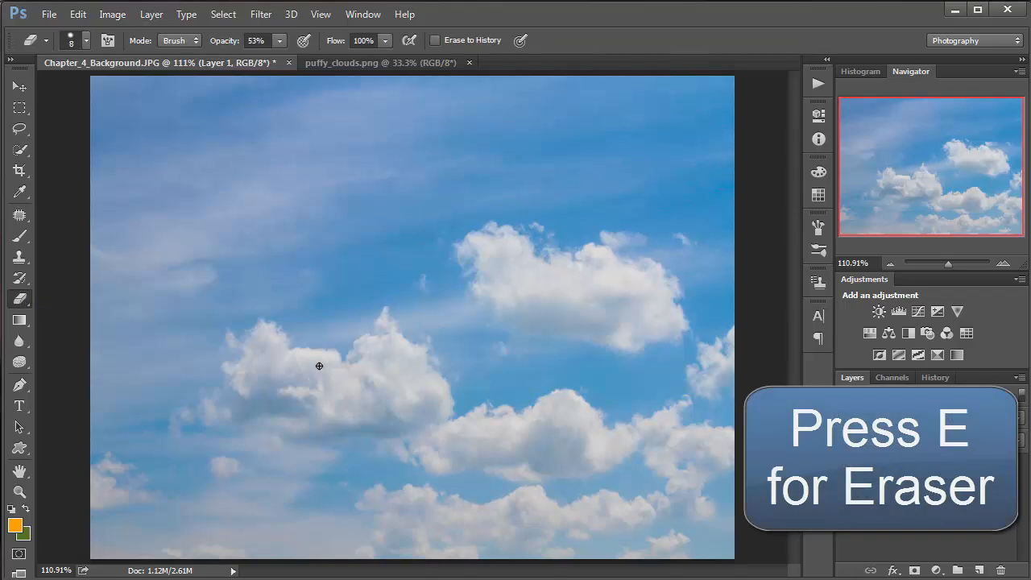
key(bracketright)
key(bracketright)
key(bracketright)
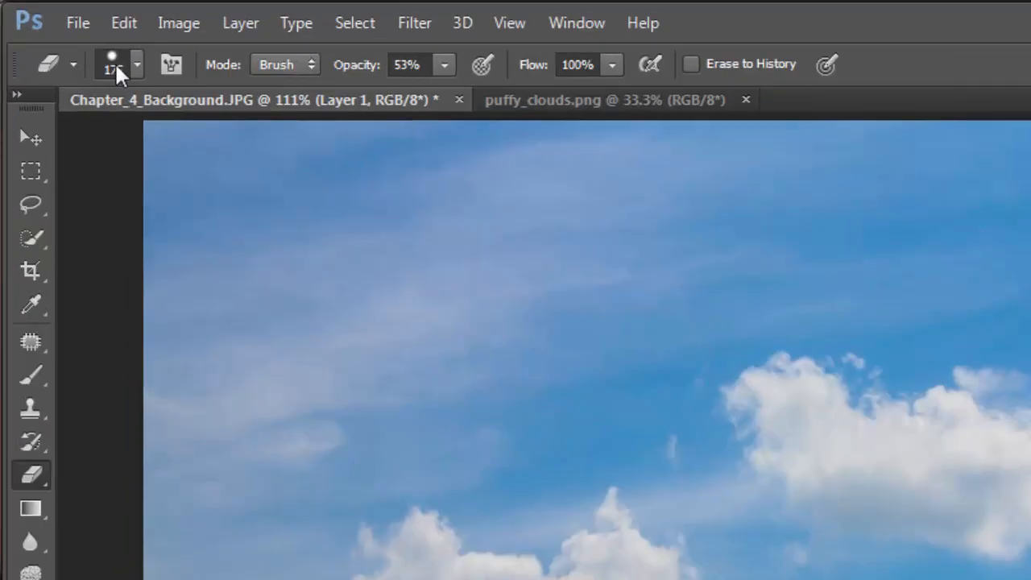
- Set the Eraser brush's hardness to 0% for a soft edge
click(113, 66)
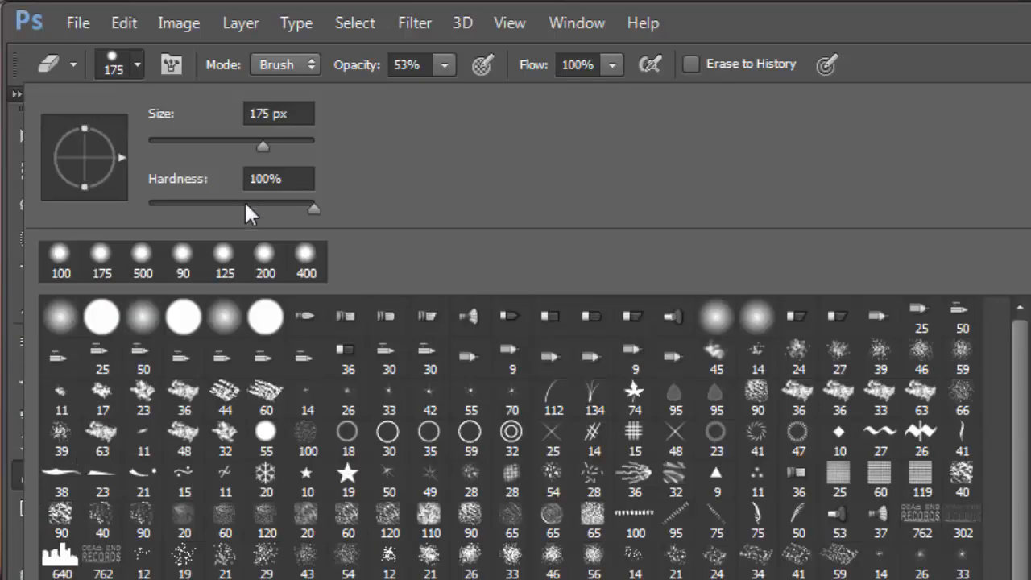
drag(312, 209, 121, 211)
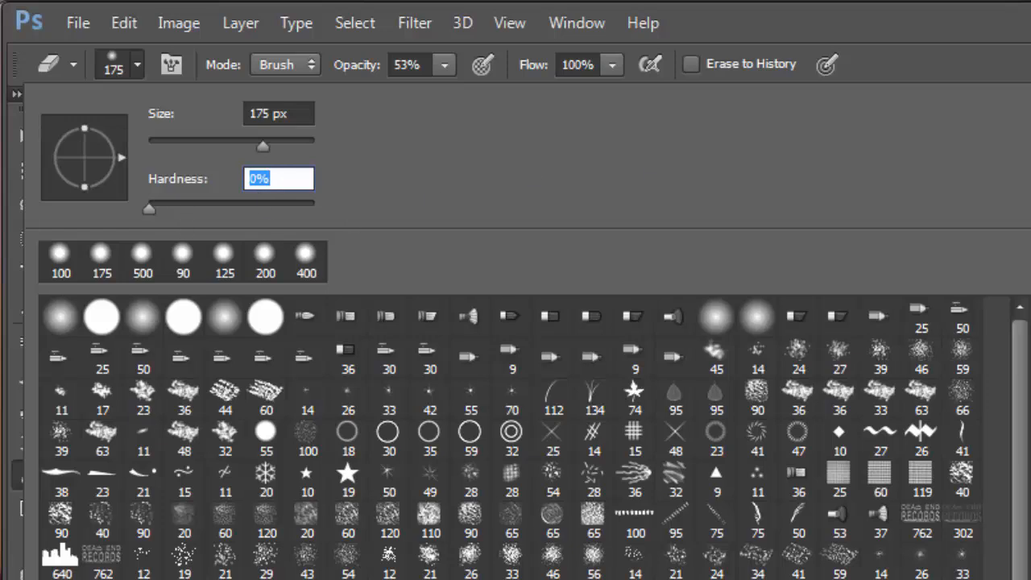
key(Return)
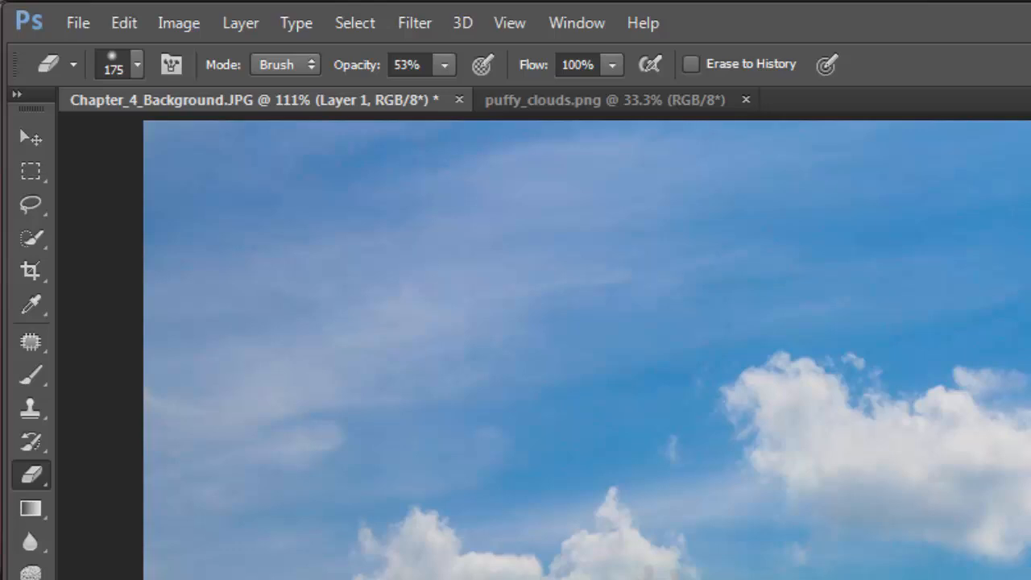
- Erase the lower part of the cloud layer up to the horizon to uncover the sea, and reduce the Eraser brush to 50 pixels
mouse_move(669, 577)
mouse_down()
mouse_move(338, 576)
mouse_move(675, 576)
mouse_move(646, 577)
mouse_up()
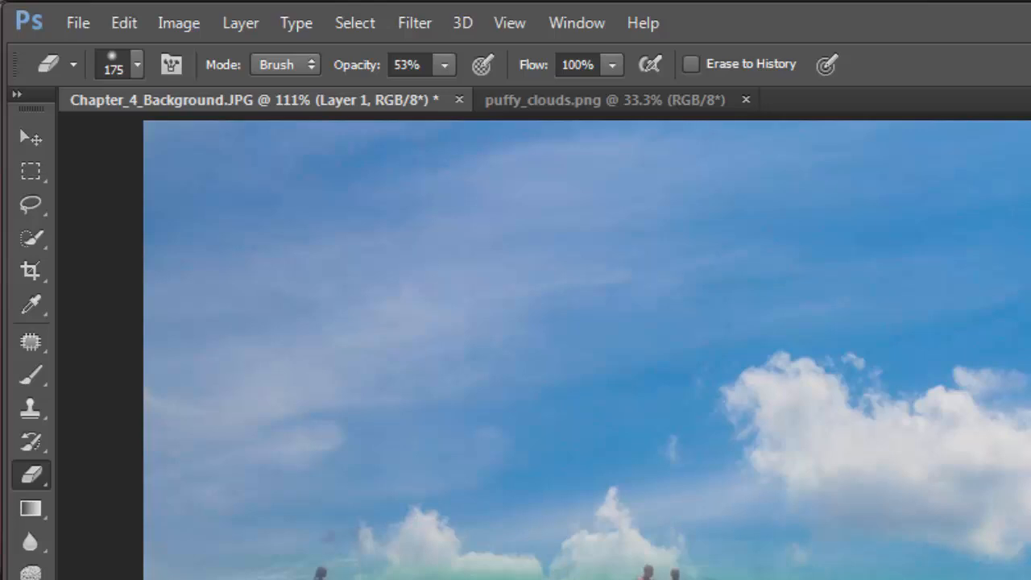
mouse_move(816, 579)
mouse_down()
mouse_move(295, 579)
mouse_move(1030, 579)
mouse_up()
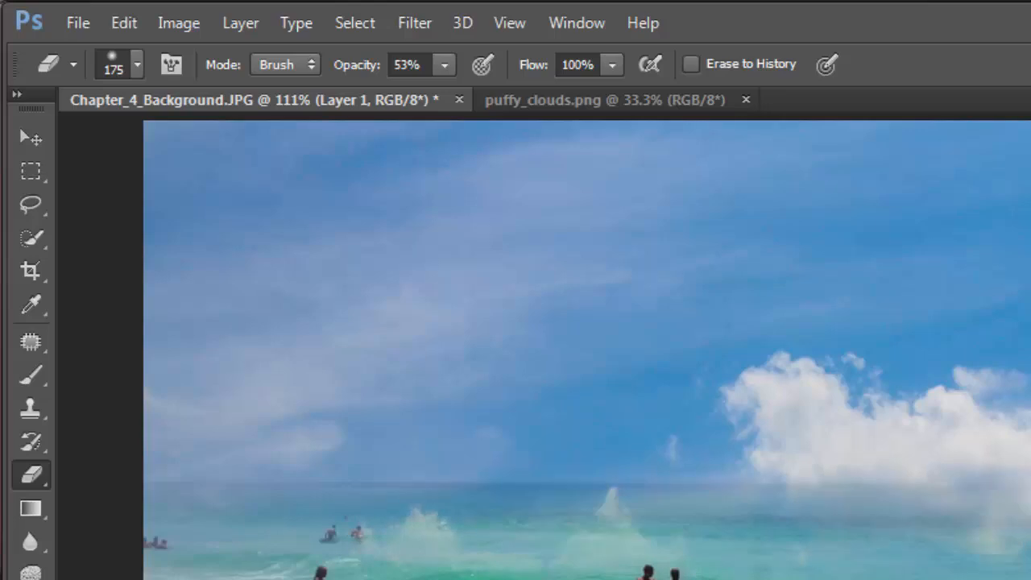
drag(798, 579, 1030, 579)
drag(443, 579, 157, 579)
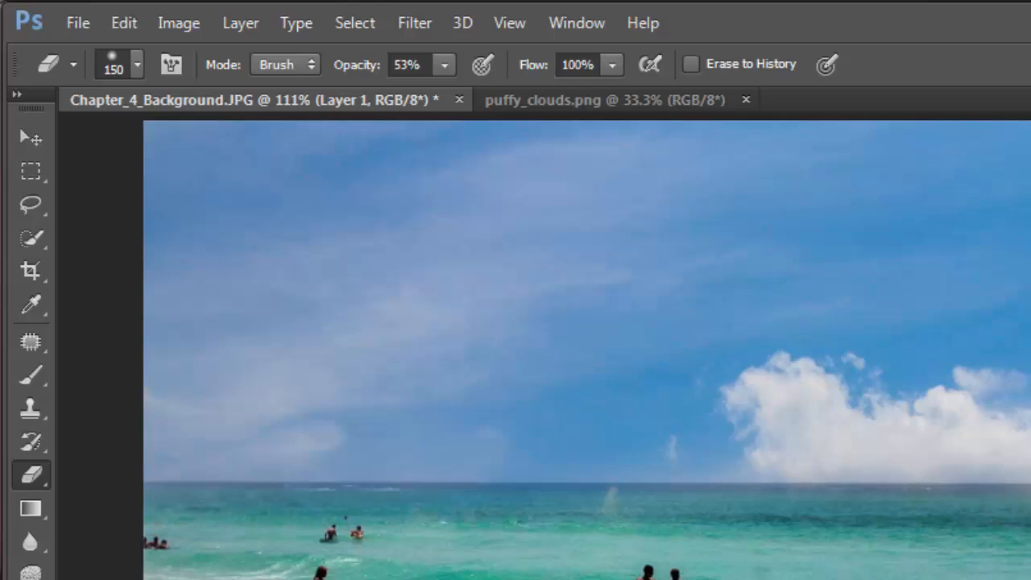
key(bracketleft)
key(bracketleft)
key(bracketleft)
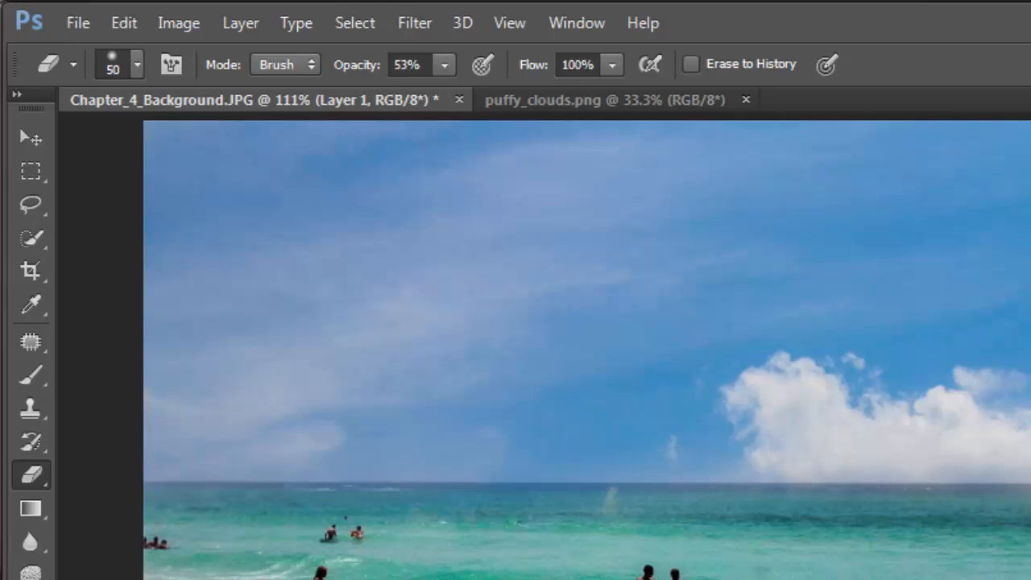
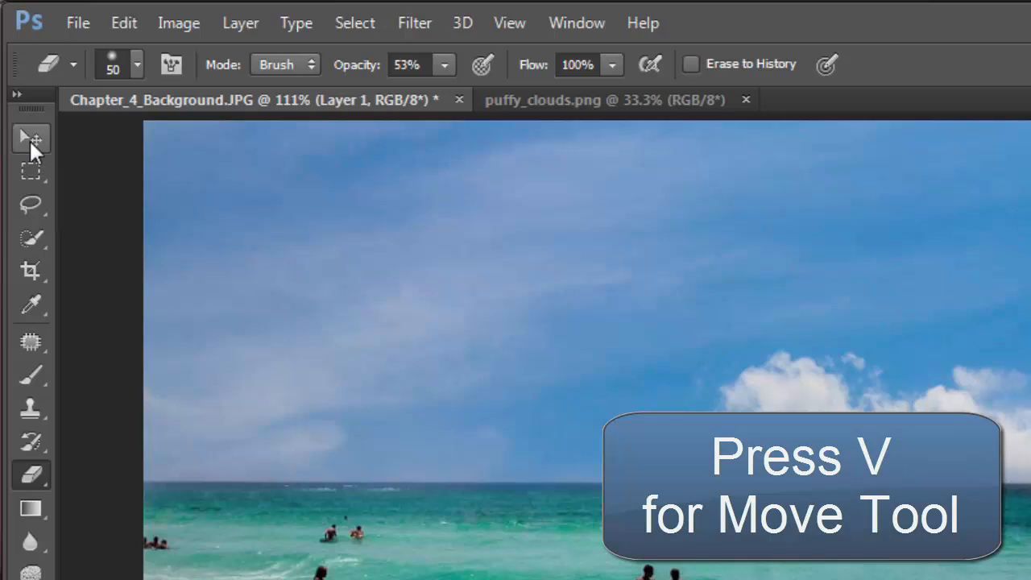
- Try shifting the partly erased cloud layer upward with the Move tool, and undo the move
click(29, 139)
mouse_move(692, 395)
mouse_down()
mouse_move(650, 247)
mouse_move(715, 369)
mouse_move(845, 236)
mouse_move(634, 248)
mouse_move(577, 414)
mouse_move(924, 359)
mouse_move(668, 336)
mouse_move(952, 349)
mouse_move(675, 338)
mouse_move(697, 386)
mouse_move(738, 428)
mouse_move(706, 405)
mouse_up()
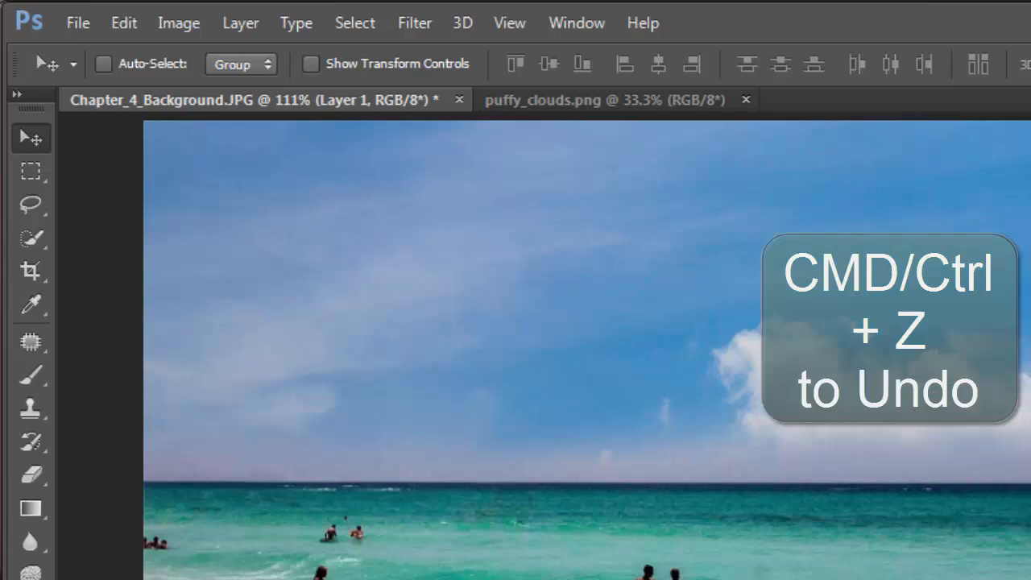
key(ctrl+z)
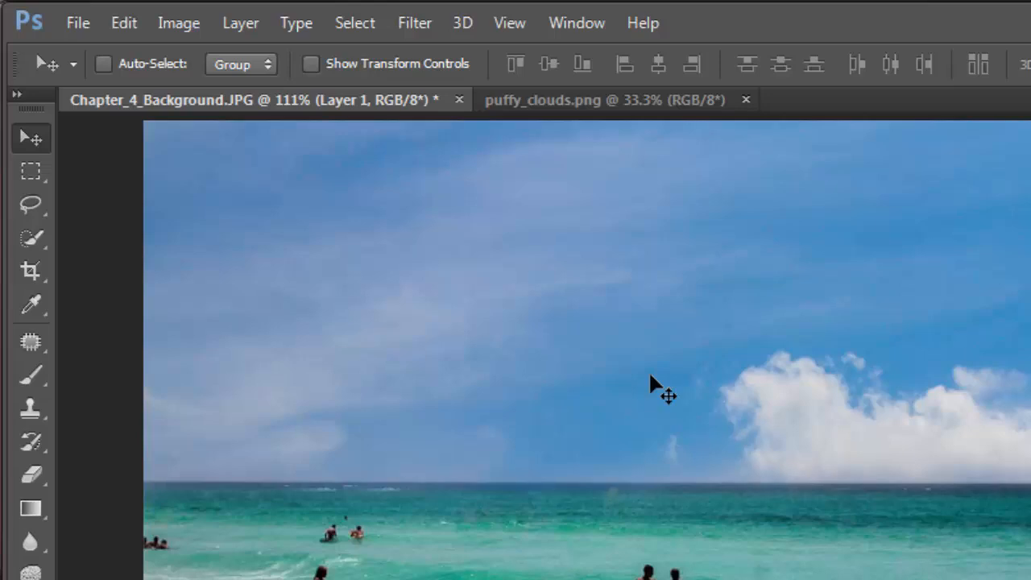
- Paste the copied clouds again as a new layer and delete the partly erased Layer 1
key(ctrl+v)
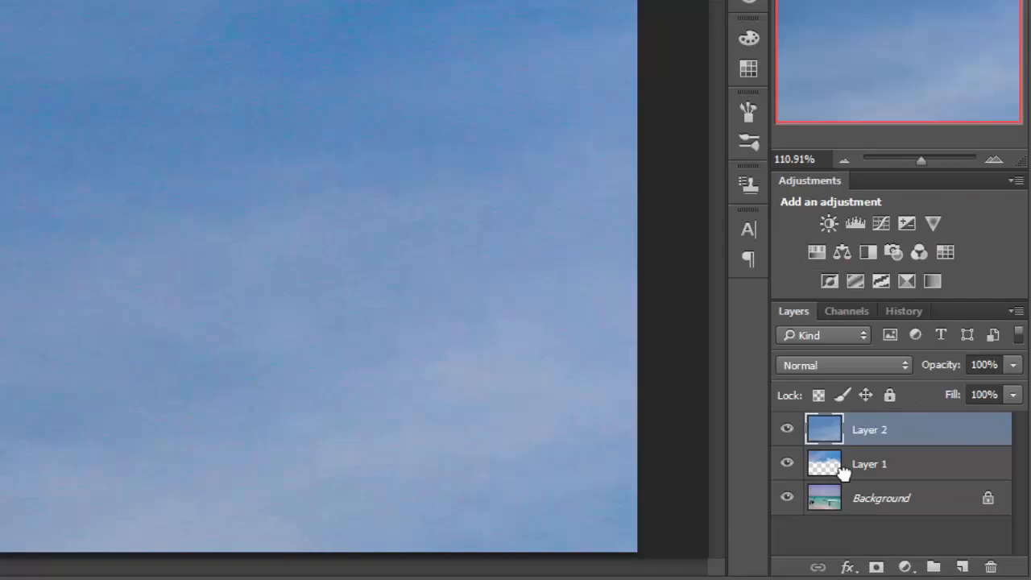
drag(890, 499, 925, 494)
drag(830, 415, 973, 564)
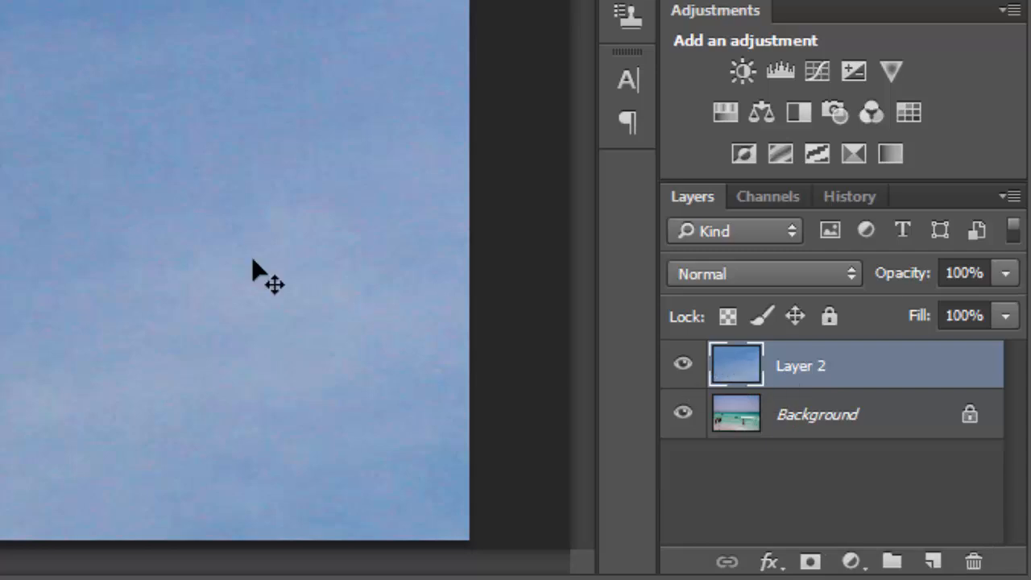
- Scale the new cloud layer to 30.13% width and 33.81% height so it covers the beach photo, and fit the image in view
key(ctrl+minus)
key(ctrl+minus)
key(ctrl+minus)
key(ctrl+minus)
key(ctrl+minus)
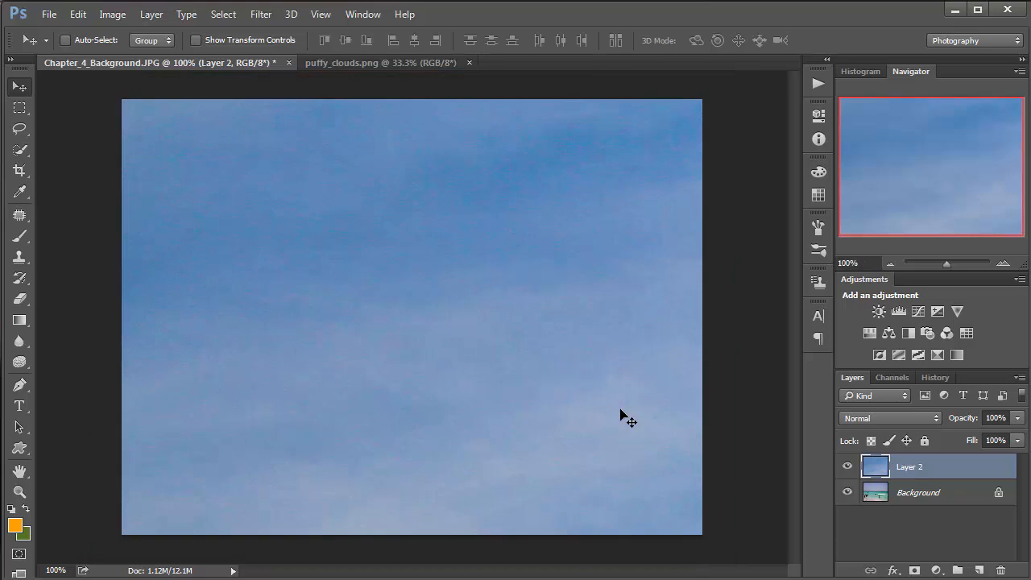
key(ctrl+minus)
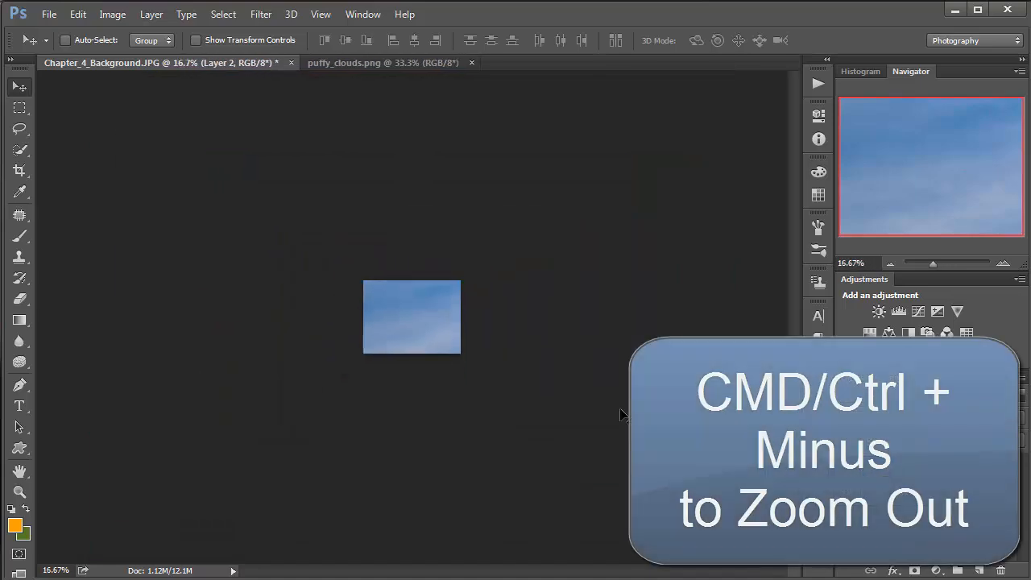
key(ctrl+t)
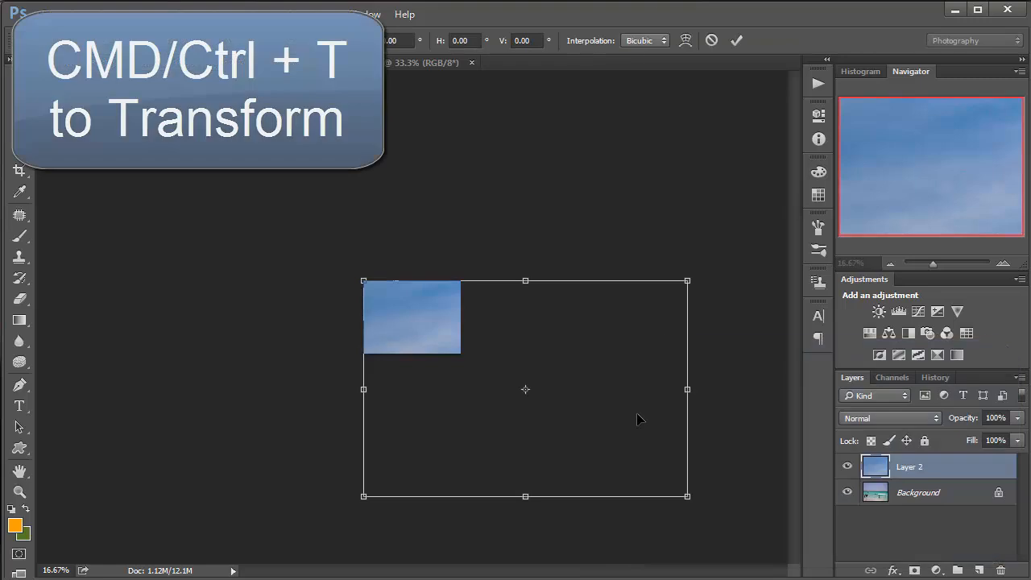
drag(688, 497, 411, 349)
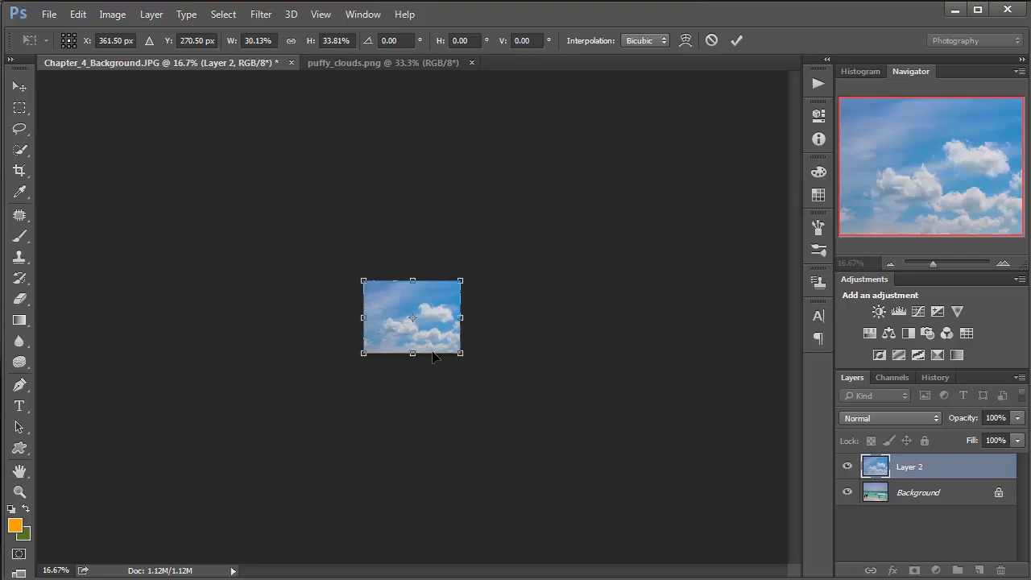
key(Return)
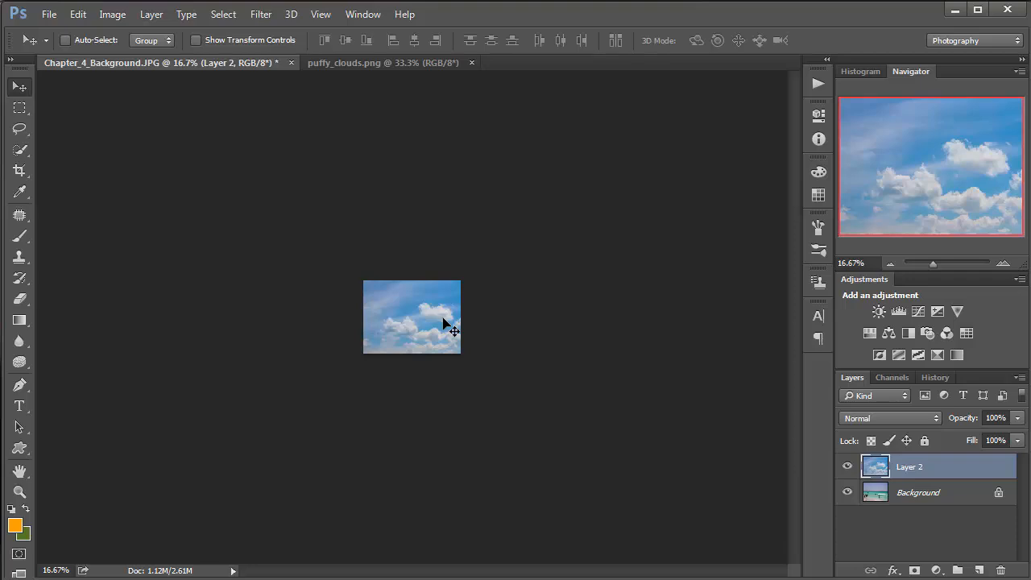
key(ctrl+0)
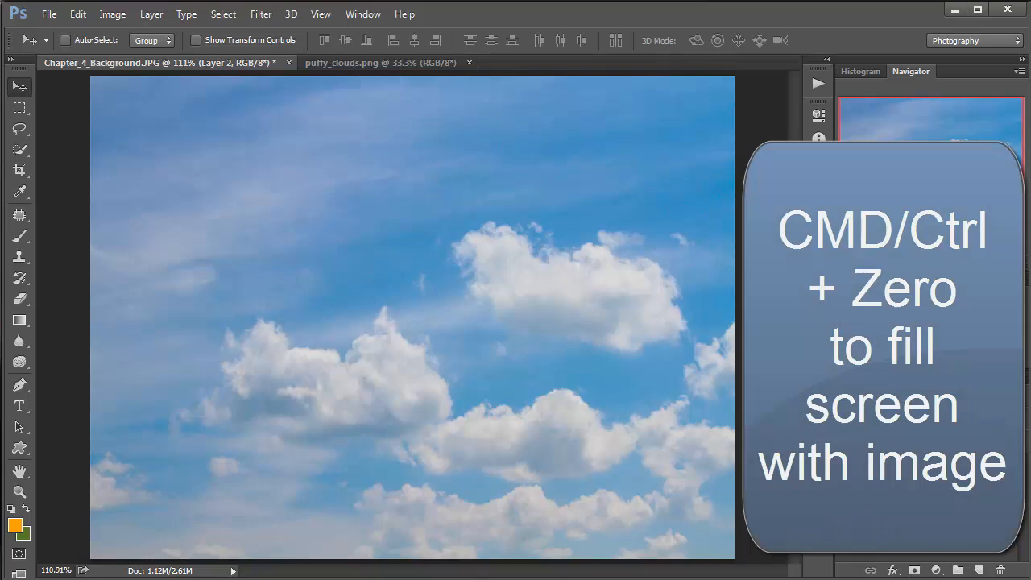
- Toggle Layer 2's visibility repeatedly to compare the clouds with the beach photo's horizon, leaving the layer shown
click(847, 462)
click(847, 467)
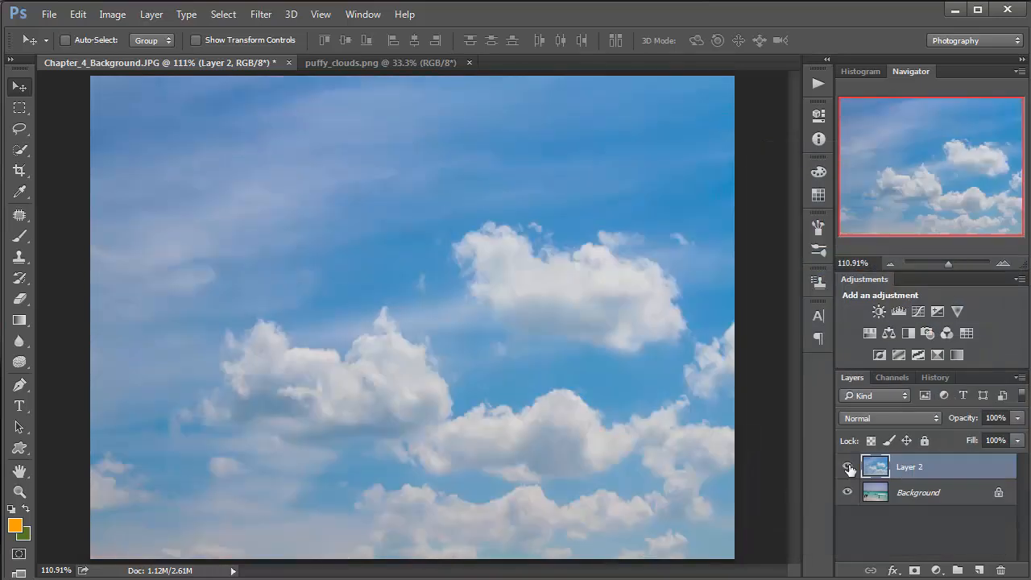
click(848, 468)
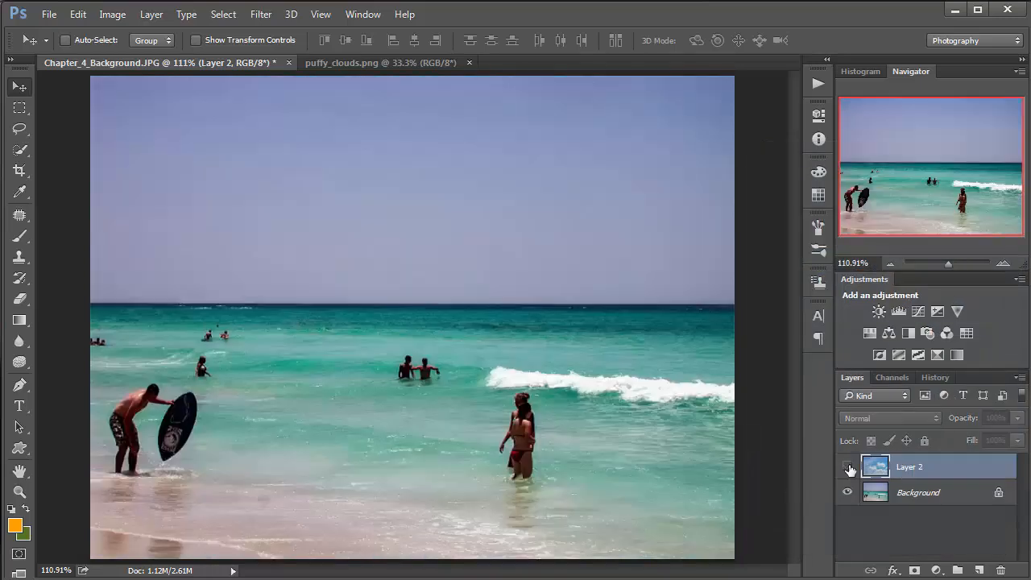
click(849, 468)
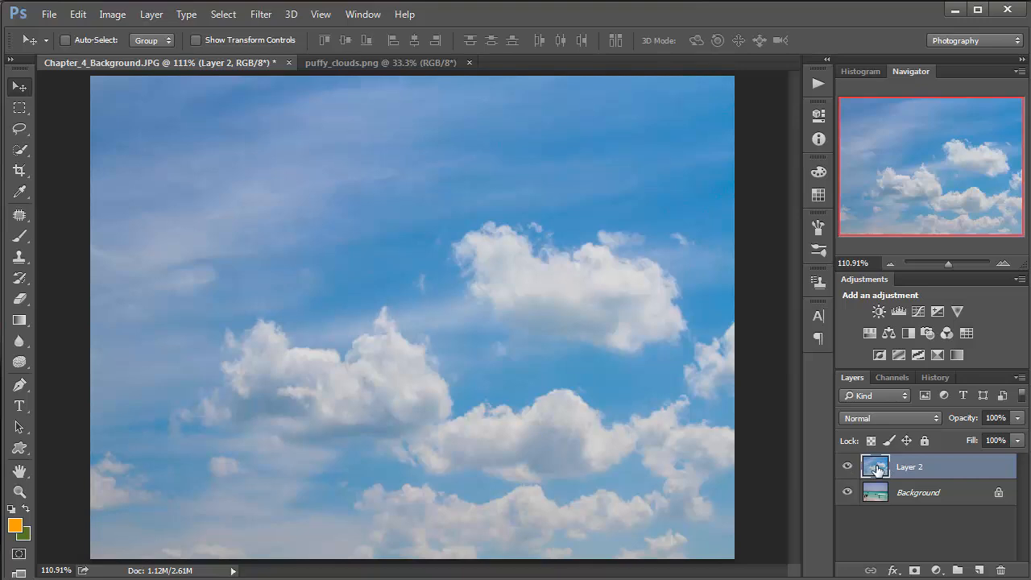
click(849, 467)
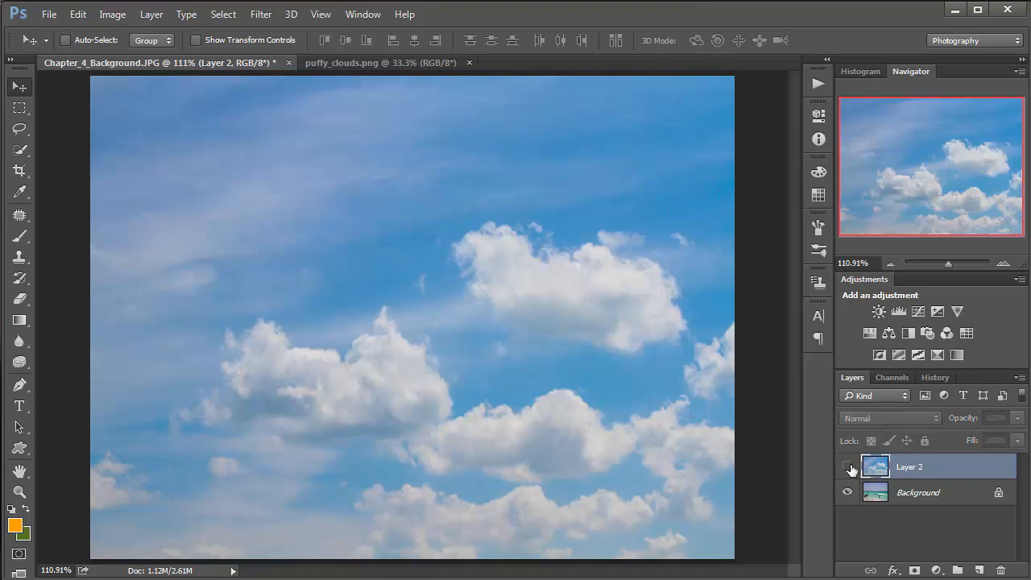
click(849, 467)
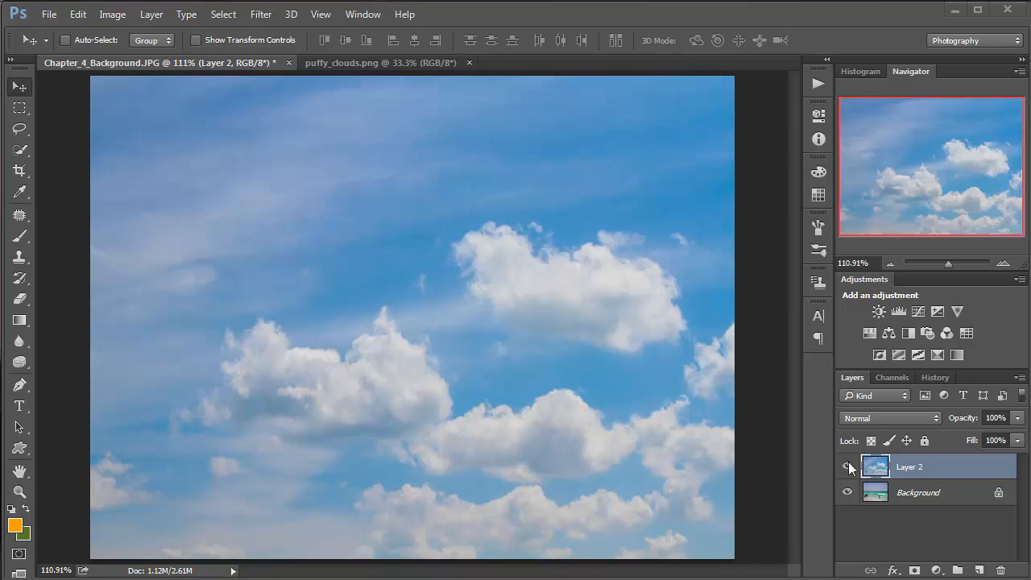
click(846, 466)
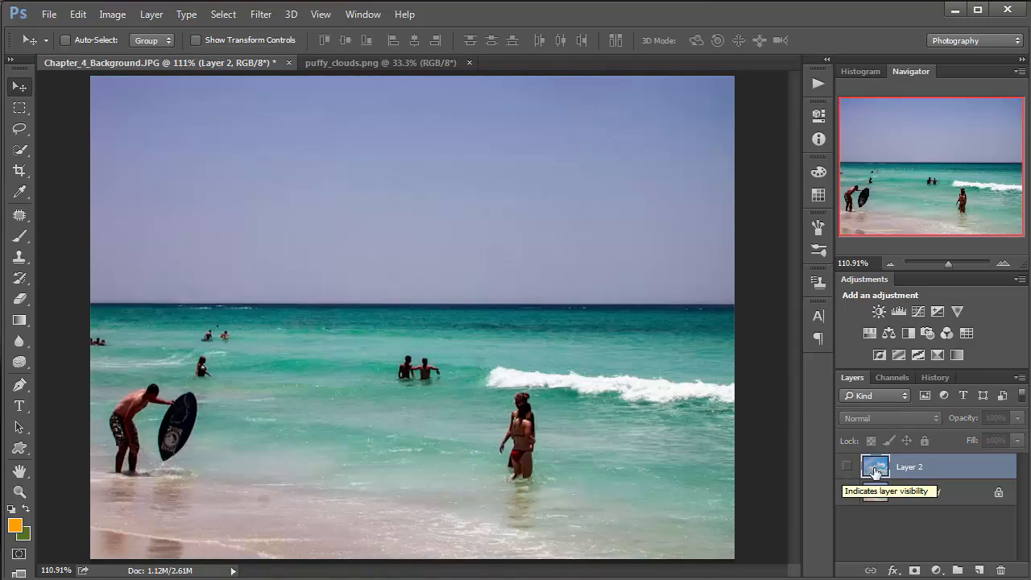
click(847, 466)
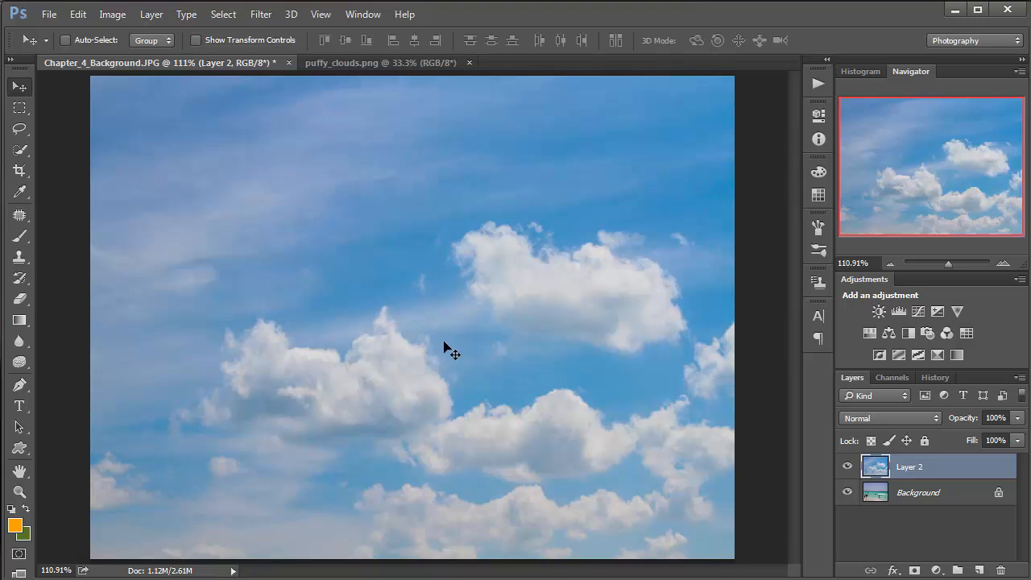
- Move the cloud layer up until its lower edge crosses the distant swimmers, slightly below the photo's horizon
drag(443, 344, 443, 198)
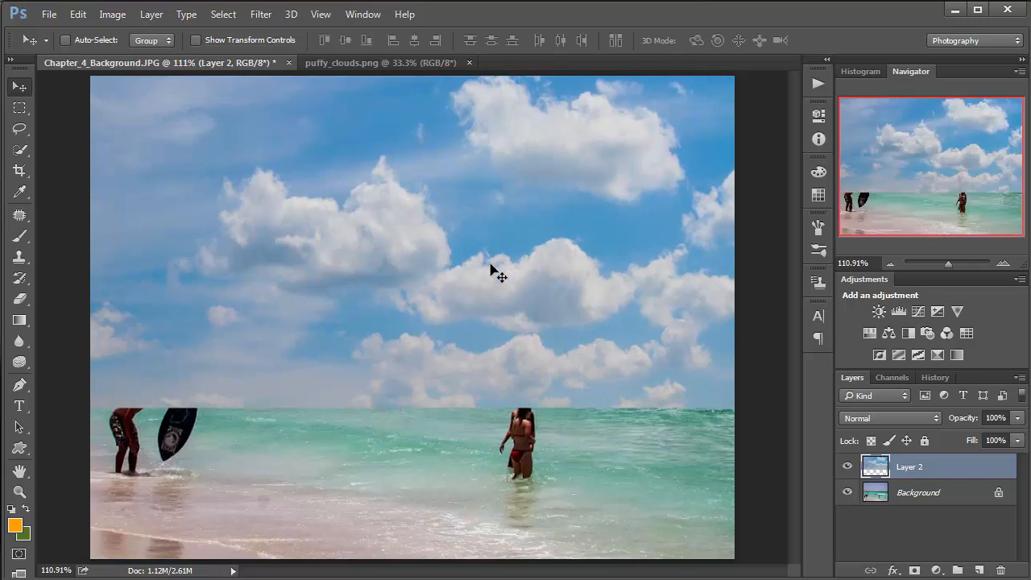
drag(483, 306, 493, 241)
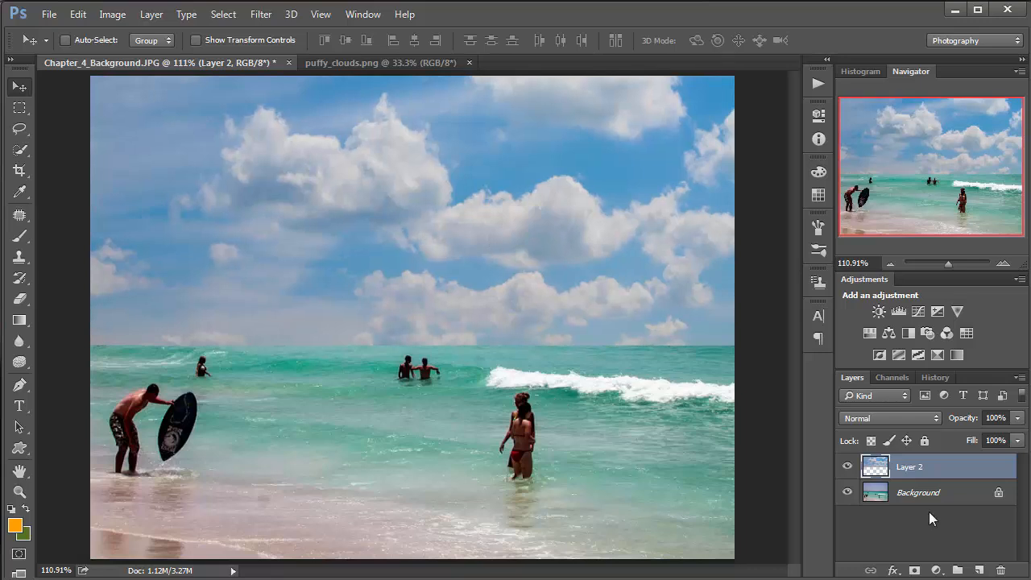
drag(499, 268, 504, 286)
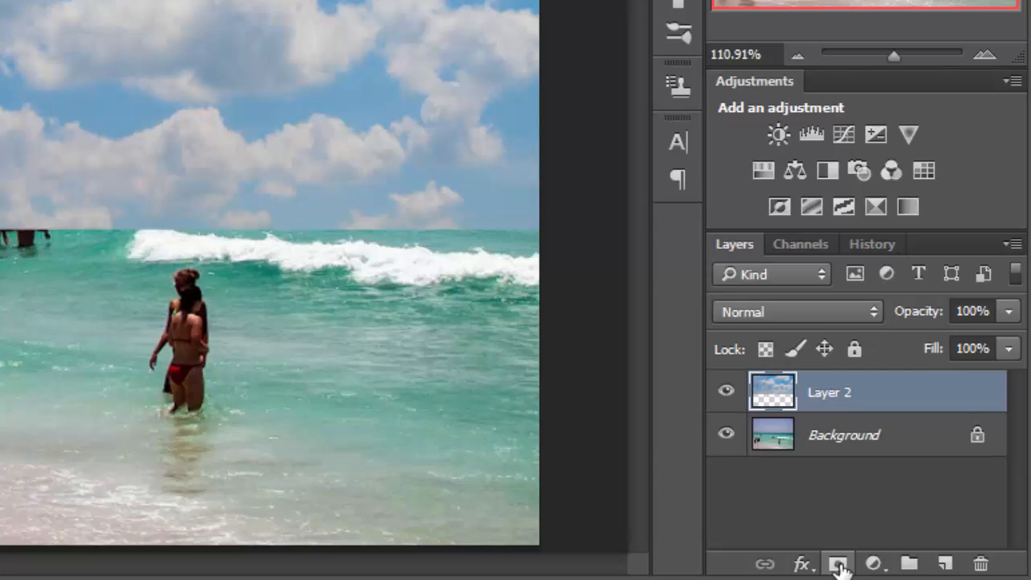
- Add a layer mask to Layer 2 and choose the Brush tool with a 45-pixel brush for painting on it
click(838, 566)
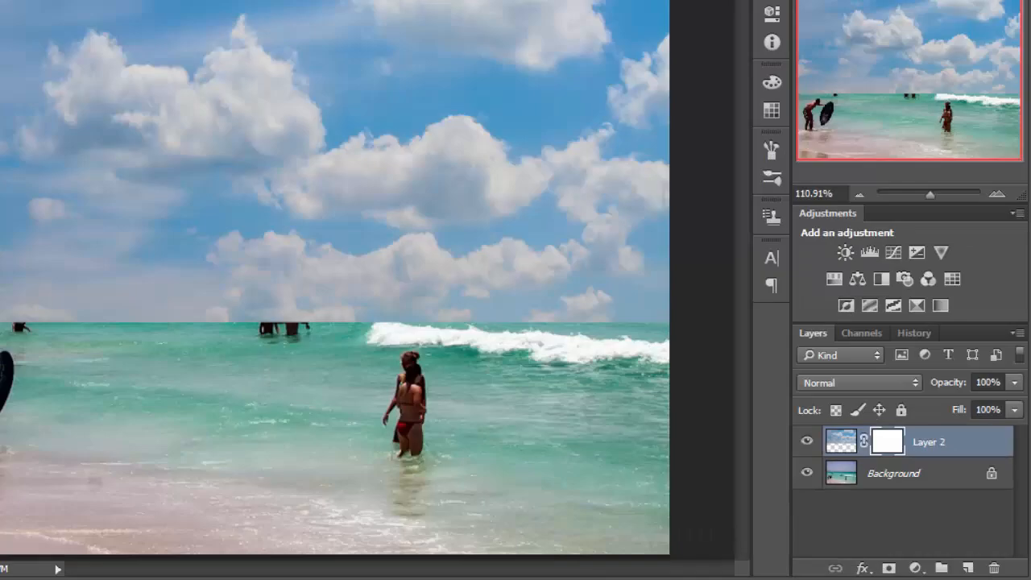
click(21, 235)
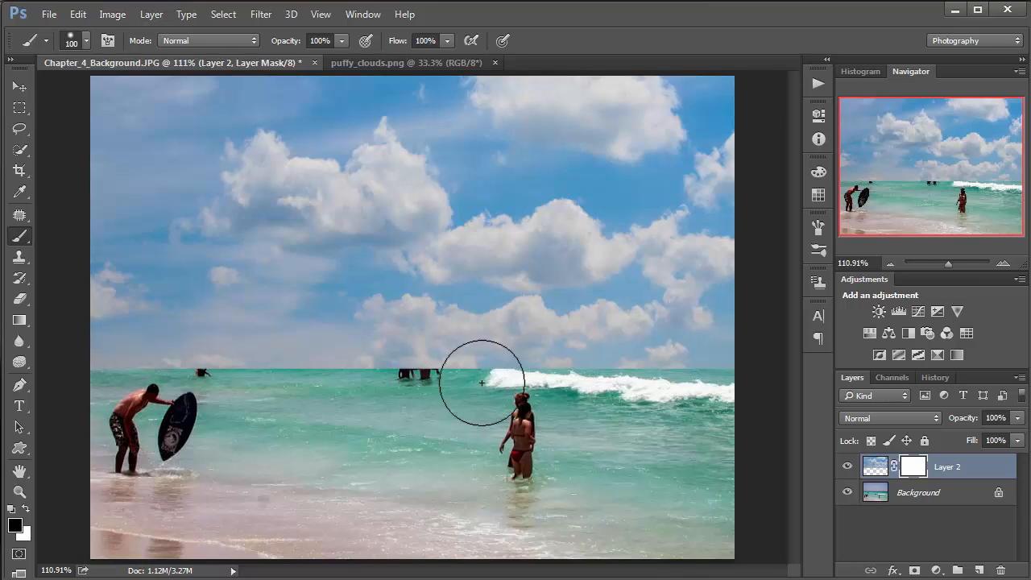
key(bracketleft)
key(bracketleft)
key(bracketleft)
key(bracketleft)
key(bracketleft)
key(bracketleft)
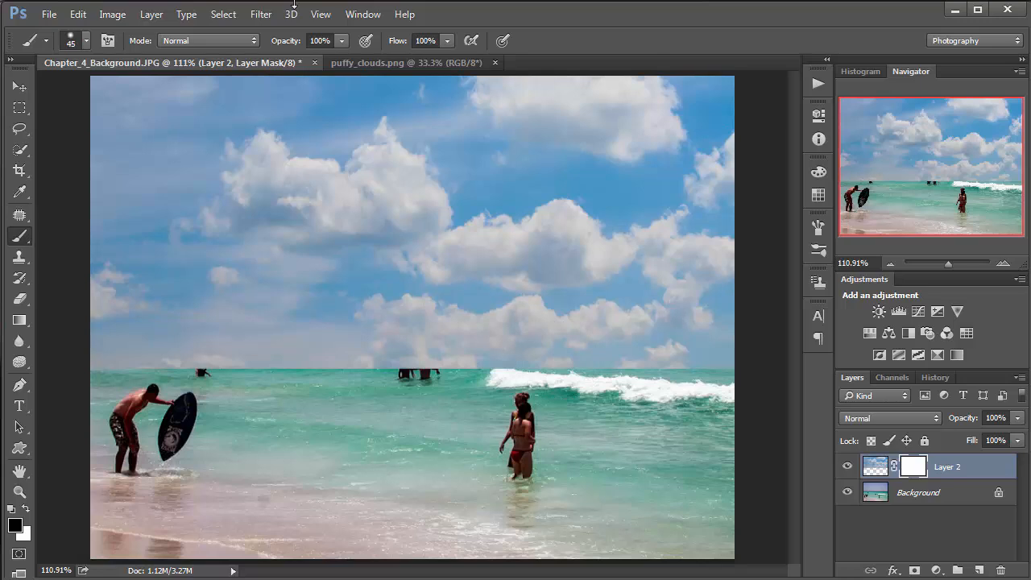
- Paint black on Layer 2's mask to hide the clouds around the horizon and across the middle of the sky
mouse_move(729, 364)
mouse_down()
mouse_move(672, 373)
mouse_move(697, 375)
mouse_up()
mouse_move(365, 368)
mouse_down()
mouse_move(739, 364)
mouse_move(686, 354)
mouse_move(563, 362)
mouse_move(520, 341)
mouse_move(656, 329)
mouse_move(459, 322)
mouse_move(556, 294)
mouse_move(390, 304)
mouse_up()
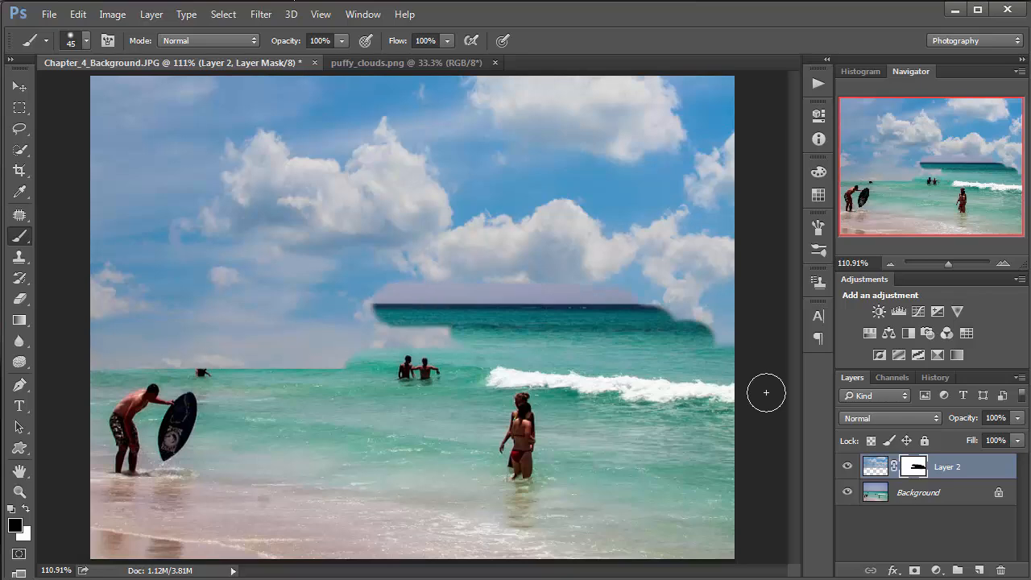
mouse_move(538, 219)
mouse_down()
mouse_move(445, 325)
mouse_move(477, 209)
mouse_move(321, 392)
mouse_move(325, 236)
mouse_move(251, 294)
mouse_move(218, 212)
mouse_up()
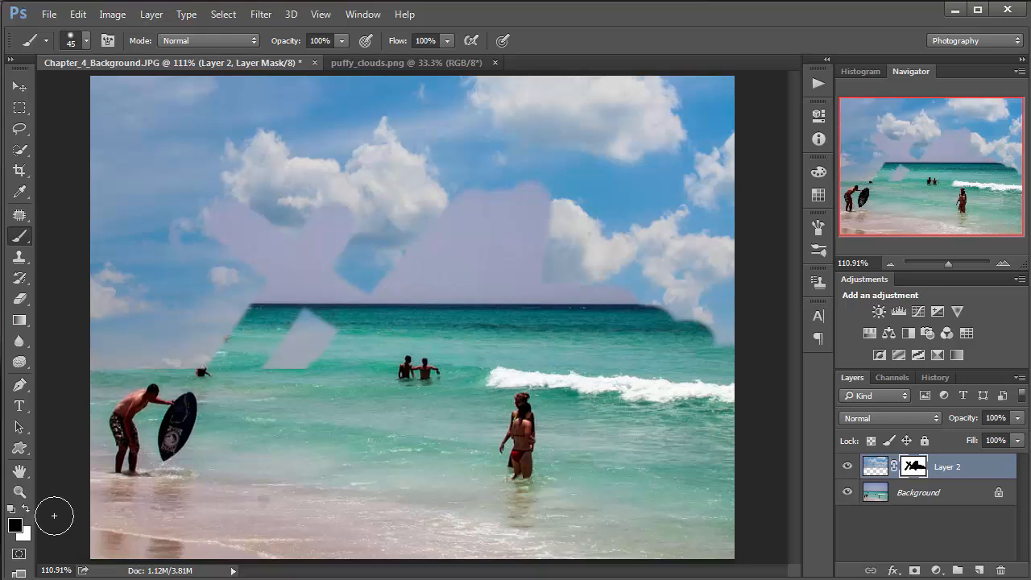
- Swap the foreground colour to white and paint on Layer 2's mask to bring back the hidden clouds
click(28, 510)
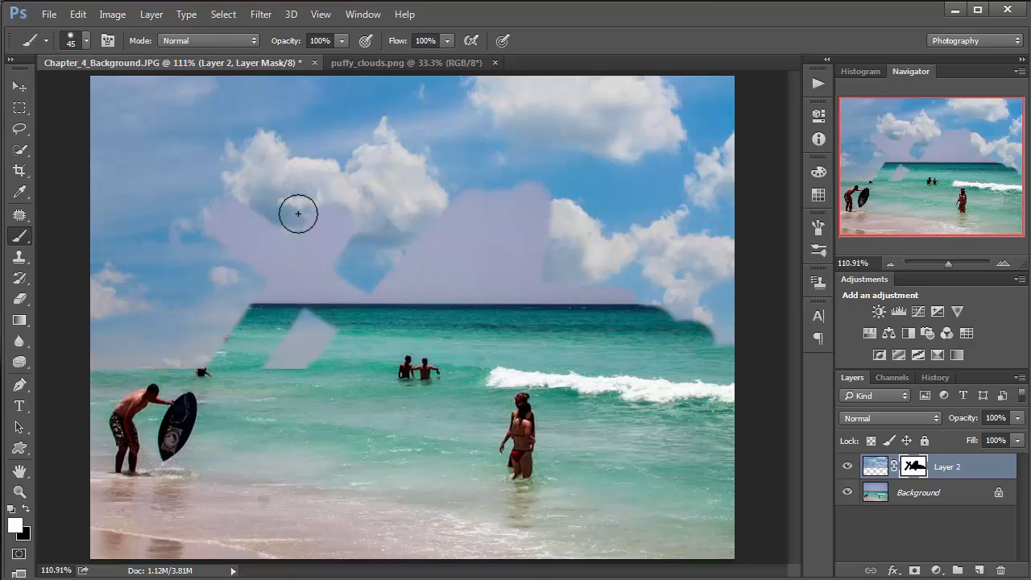
mouse_move(195, 282)
mouse_down()
mouse_move(246, 267)
mouse_move(266, 237)
mouse_move(378, 251)
mouse_move(272, 229)
mouse_move(477, 284)
mouse_move(319, 273)
mouse_move(514, 288)
mouse_move(251, 287)
mouse_move(382, 297)
mouse_move(224, 309)
mouse_move(705, 311)
mouse_move(563, 229)
mouse_move(575, 239)
mouse_move(571, 254)
mouse_move(458, 214)
mouse_move(411, 217)
mouse_up()
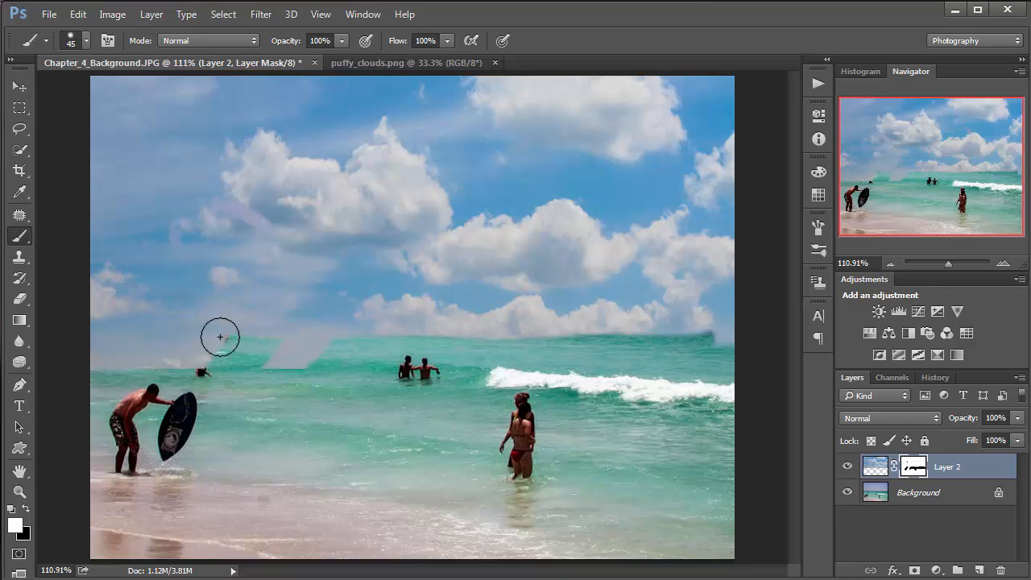
- Paint white on Layer 2's mask to restore the clouds down to their lower edge, and paint black around the two central swimmers
mouse_move(218, 336)
mouse_down()
mouse_move(709, 338)
mouse_move(704, 352)
mouse_move(743, 354)
mouse_move(183, 363)
mouse_up()
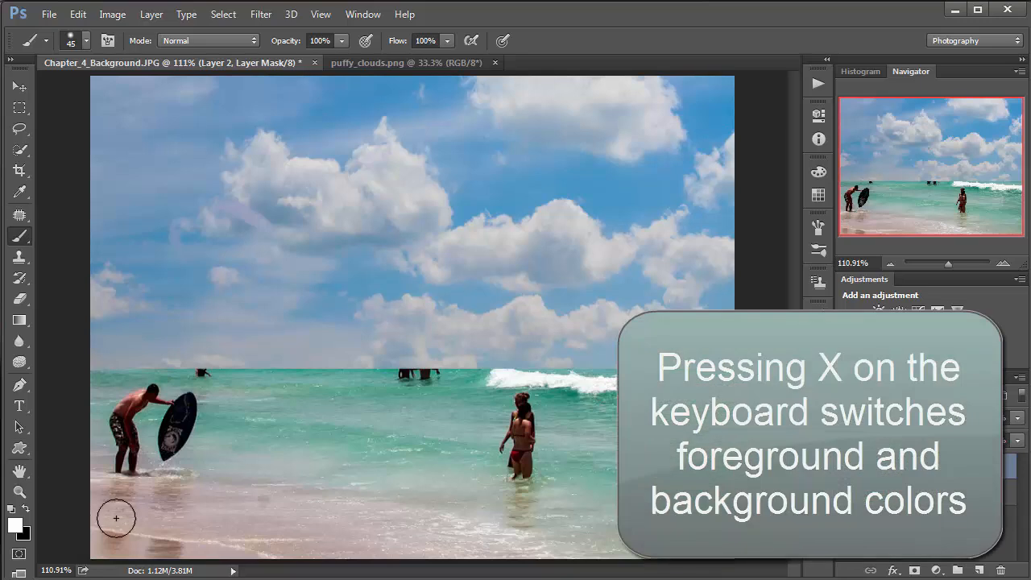
key(x)
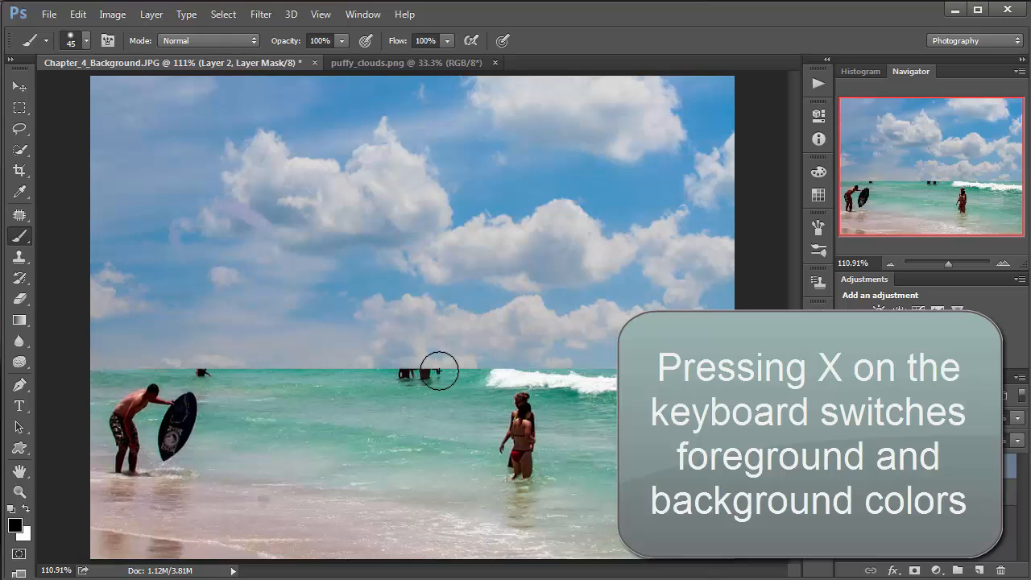
drag(442, 375, 596, 376)
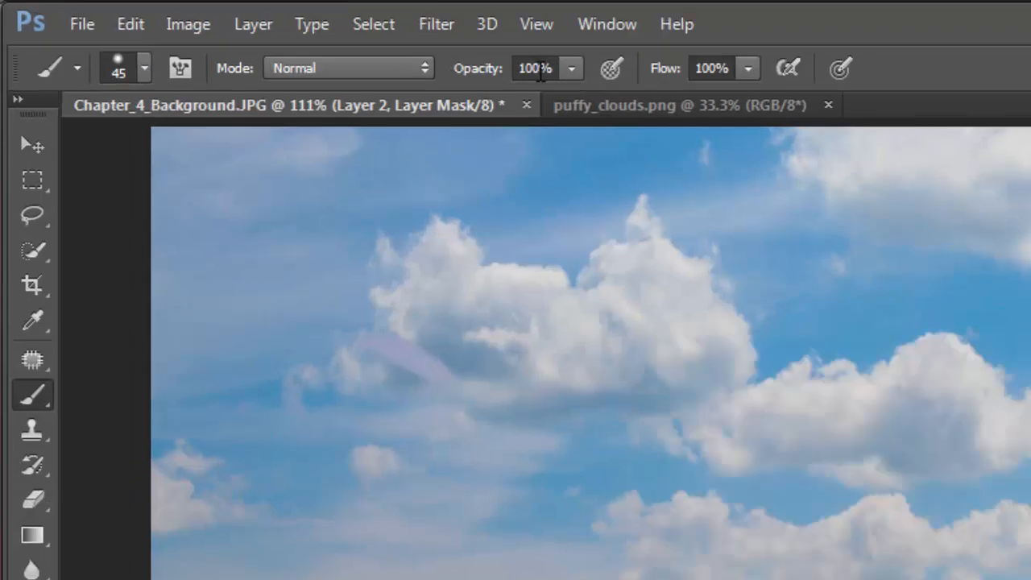
- Lower the brush opacity to 31% and paint black on Layer 2's mask from the swimmers up to the horizon
click(574, 68)
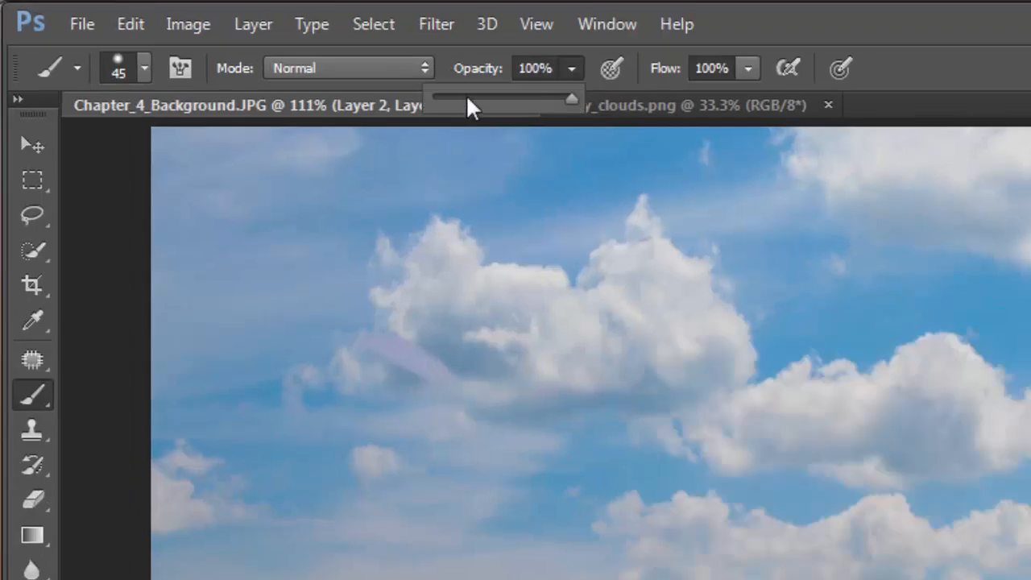
drag(466, 97, 477, 97)
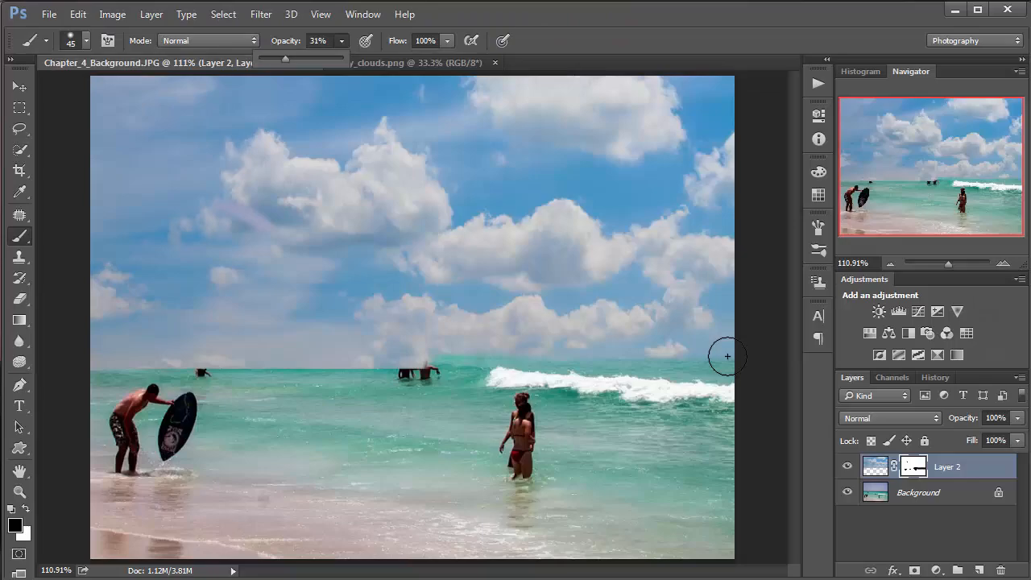
mouse_move(674, 368)
mouse_down()
mouse_move(248, 377)
mouse_move(476, 366)
mouse_move(272, 369)
mouse_move(325, 373)
mouse_move(359, 363)
mouse_move(101, 357)
mouse_move(212, 362)
mouse_move(249, 350)
mouse_move(235, 348)
mouse_up()
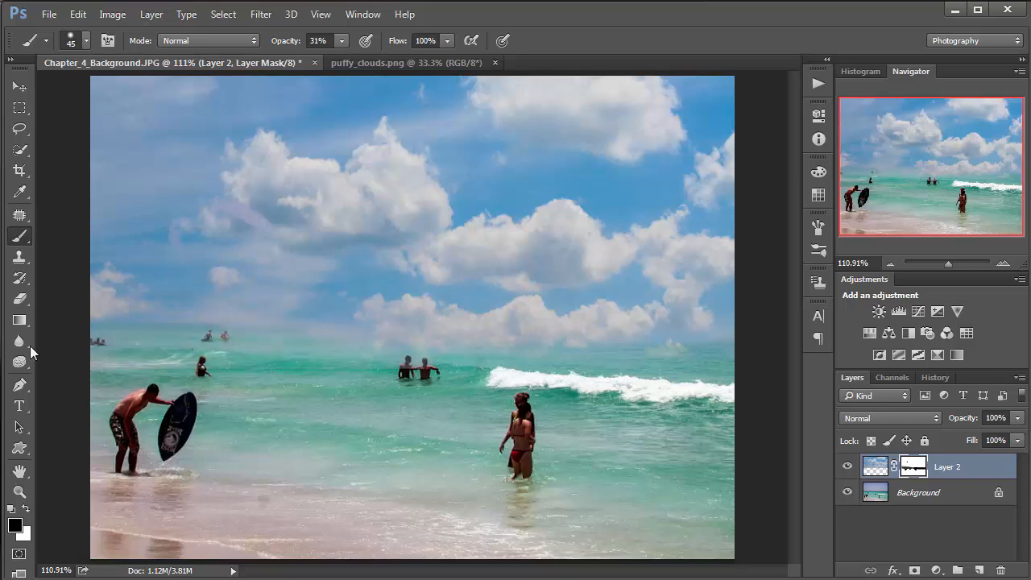
mouse_move(23, 348)
mouse_down()
mouse_move(622, 349)
mouse_move(445, 341)
mouse_move(664, 343)
mouse_move(596, 340)
mouse_move(748, 325)
mouse_move(563, 324)
mouse_up()
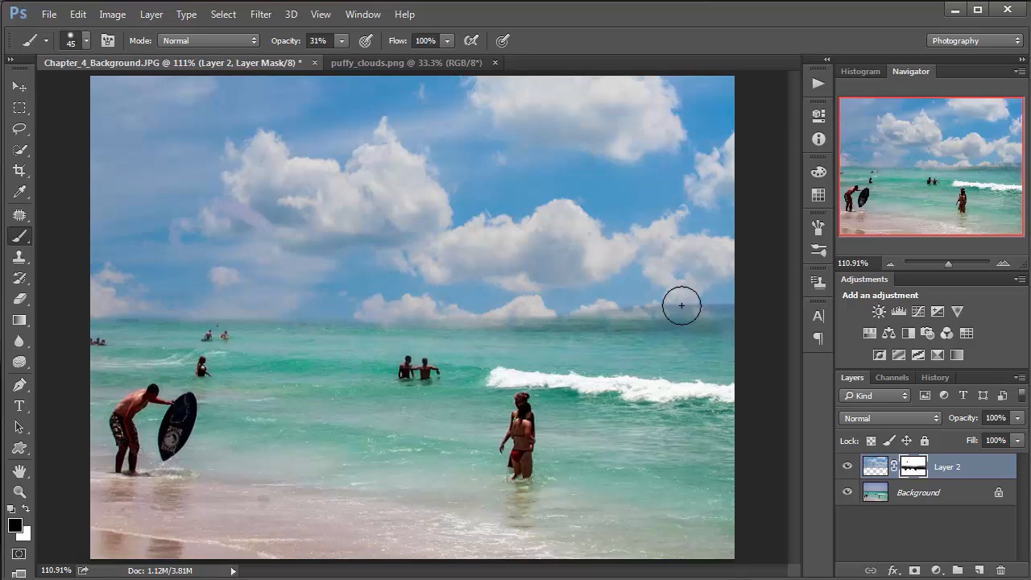
drag(629, 299, 741, 291)
drag(609, 293, 586, 296)
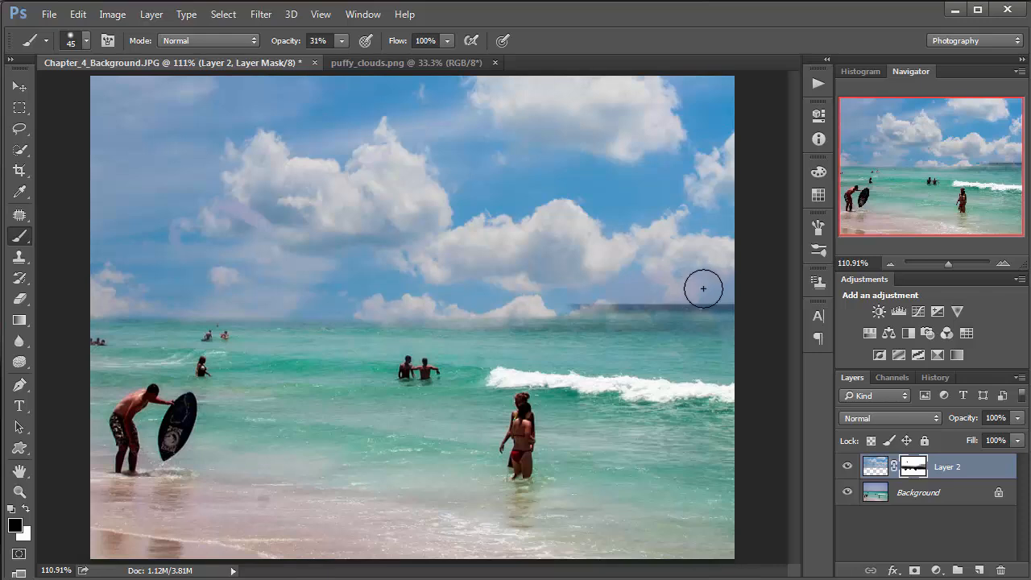
mouse_move(684, 295)
mouse_down()
mouse_move(554, 295)
mouse_move(726, 319)
mouse_move(616, 338)
mouse_move(708, 332)
mouse_move(721, 322)
mouse_move(648, 328)
mouse_move(539, 305)
mouse_move(591, 328)
mouse_move(563, 326)
mouse_move(573, 290)
mouse_up()
- Refine Layer 2's mask along the horizon, painting white to restore clouds above it and black to reveal the sea below
key(x)
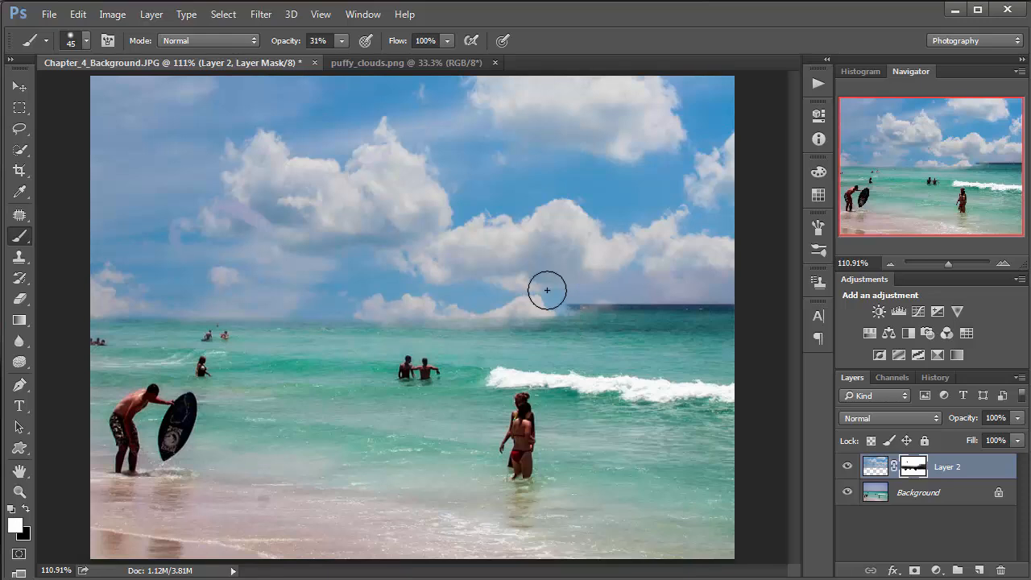
mouse_move(653, 286)
mouse_down()
mouse_move(712, 288)
mouse_move(614, 283)
mouse_move(722, 280)
mouse_up()
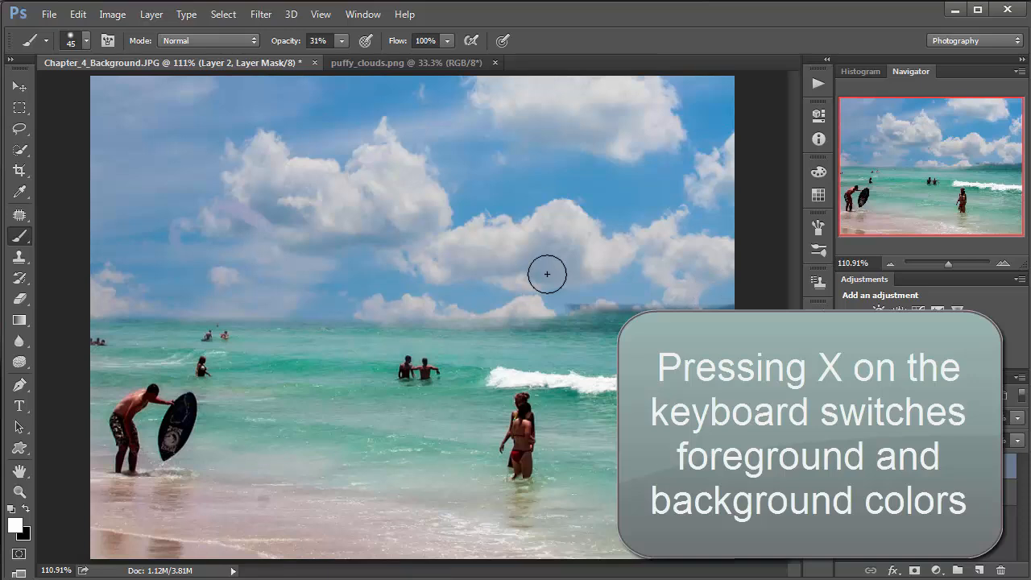
key(x)
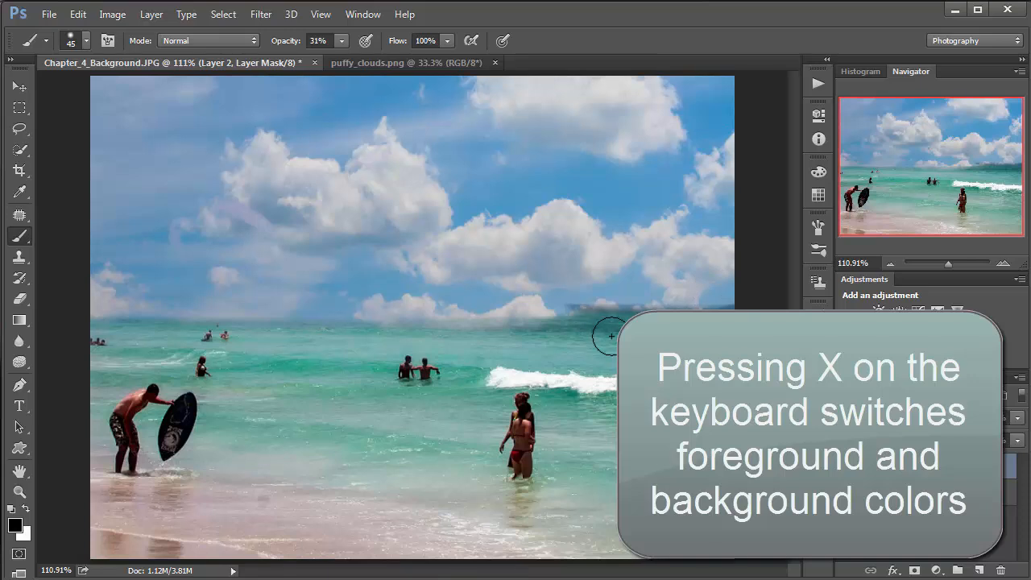
mouse_move(603, 333)
mouse_down()
mouse_move(64, 324)
mouse_move(669, 344)
mouse_up()
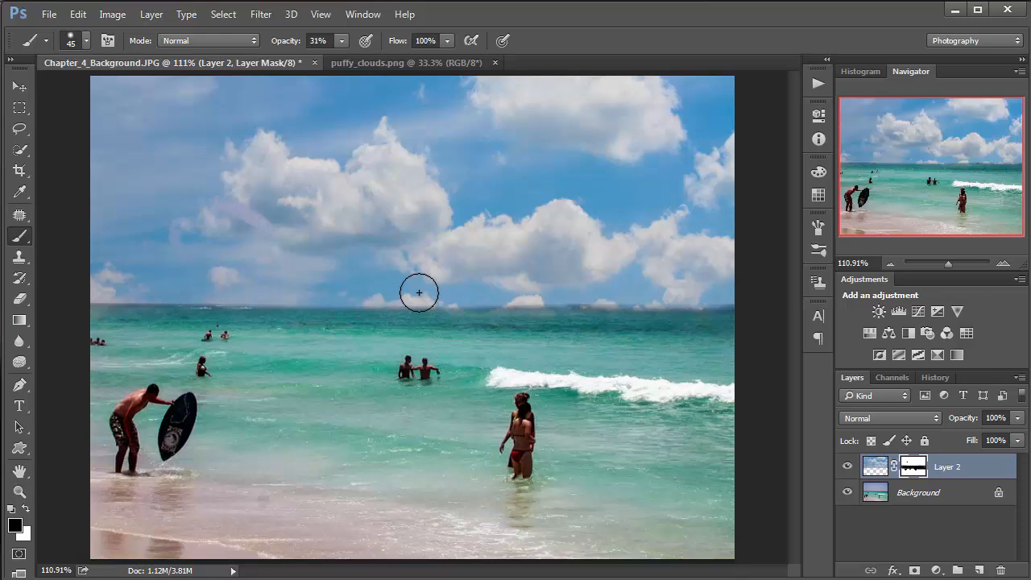
key(x)
drag(470, 283, 753, 284)
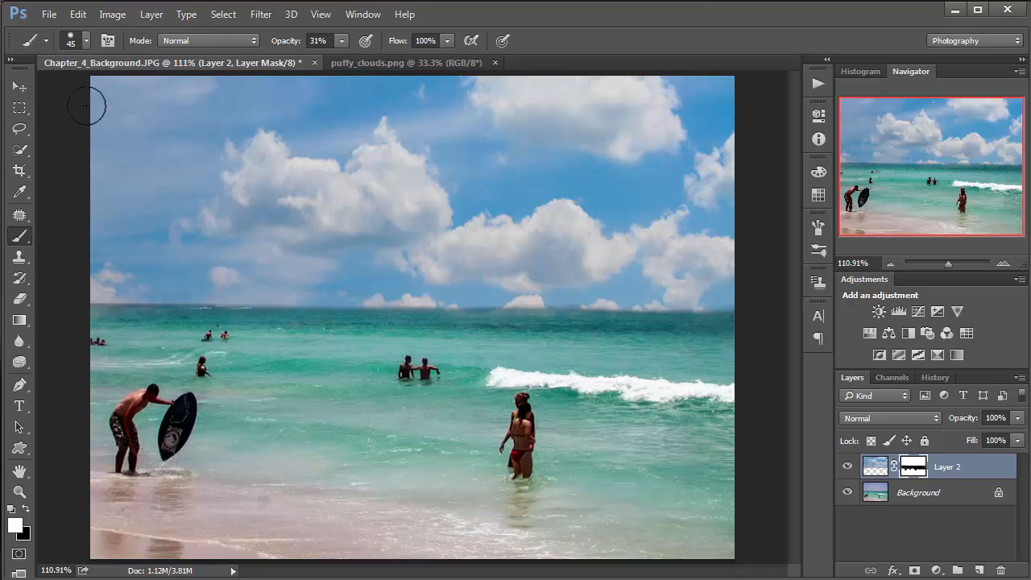
- Move Layer 2 together with its mask about 0.19 in upwards
click(19, 87)
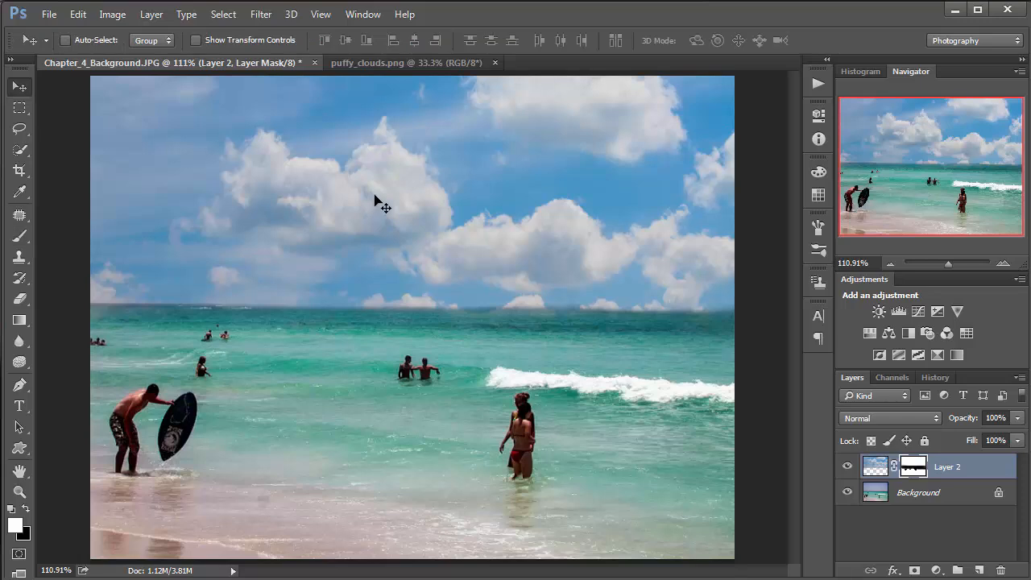
drag(372, 220, 371, 154)
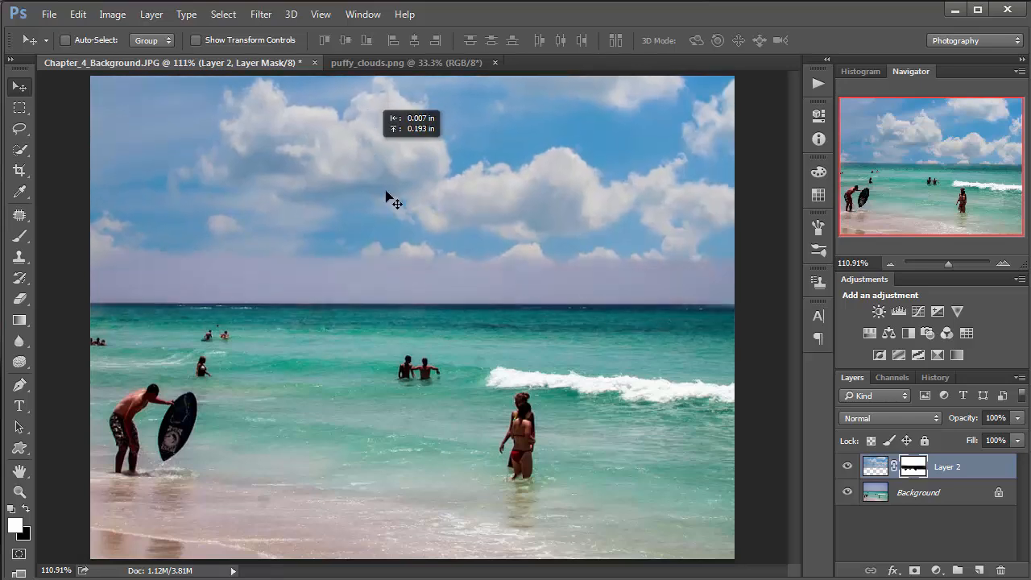
drag(393, 200, 393, 202)
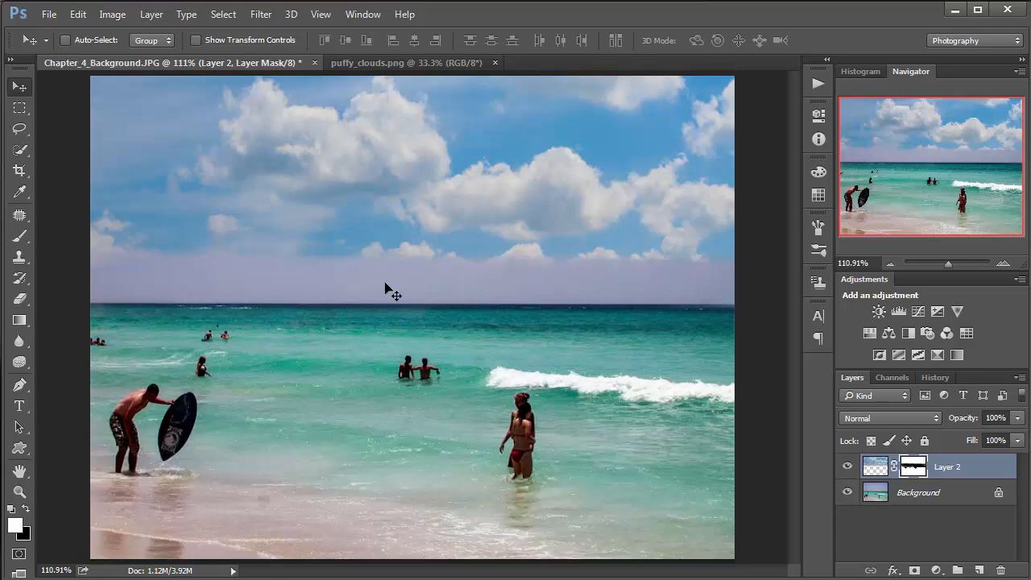
- Paint white on Layer 2's mask over the bare strip above the horizon, first at 31% and then at 100% brush opacity
key(b)
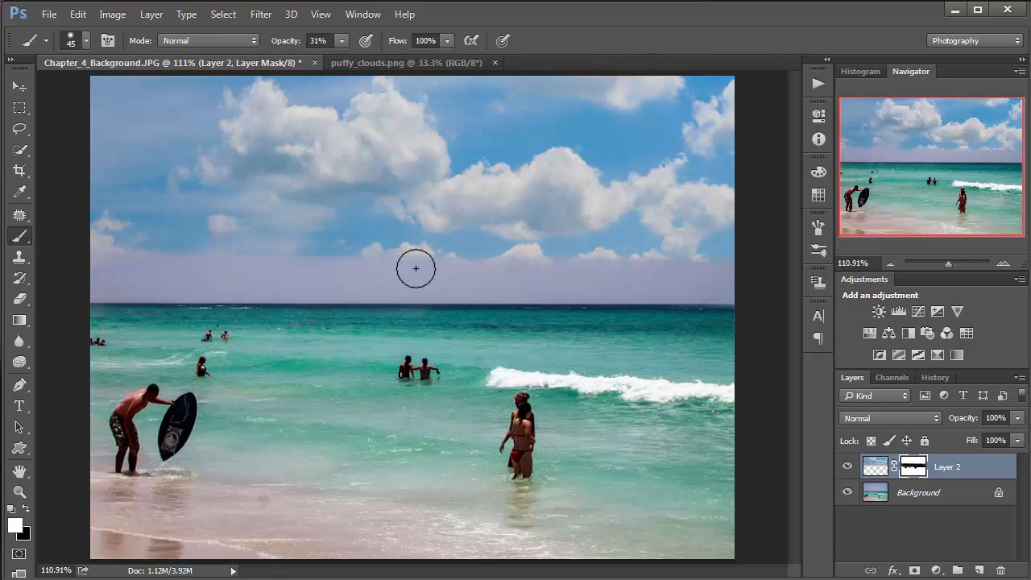
mouse_move(345, 269)
mouse_down()
mouse_move(330, 282)
mouse_move(389, 269)
mouse_move(283, 260)
mouse_move(592, 270)
mouse_up()
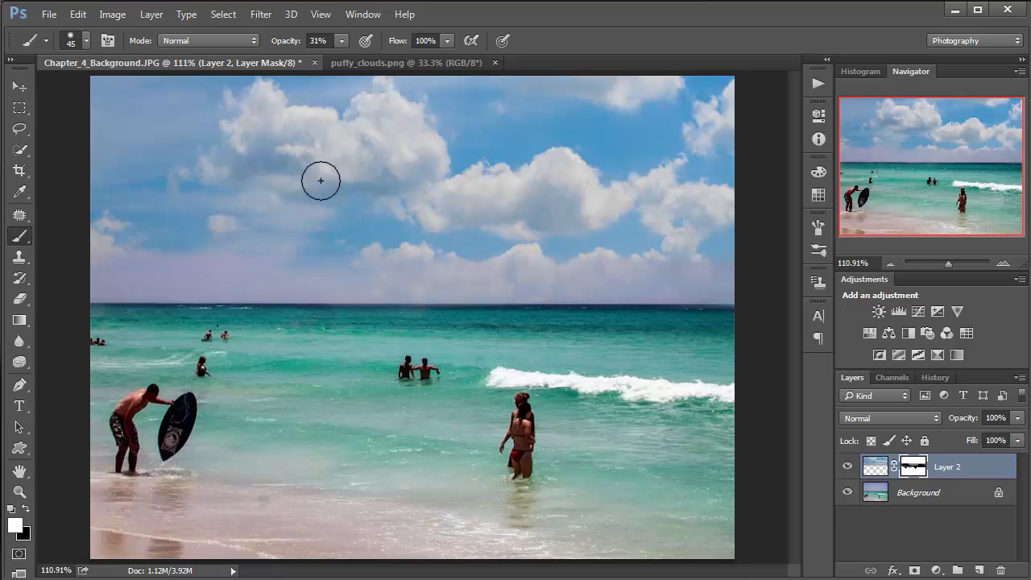
click(342, 43)
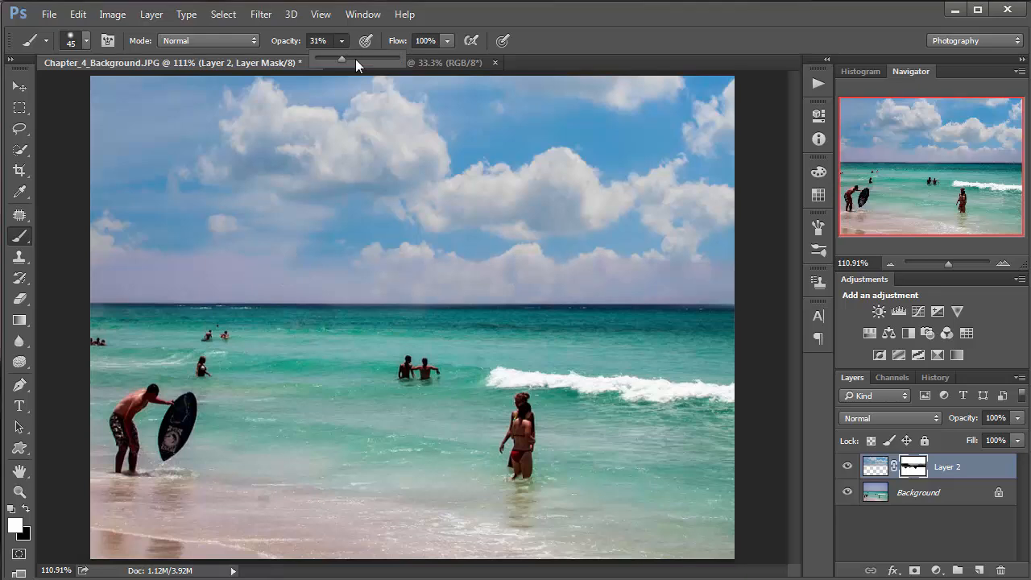
drag(337, 59, 434, 63)
drag(664, 277, 559, 276)
mouse_move(247, 276)
mouse_down()
mouse_move(315, 286)
mouse_move(343, 266)
mouse_up()
drag(204, 276, 96, 281)
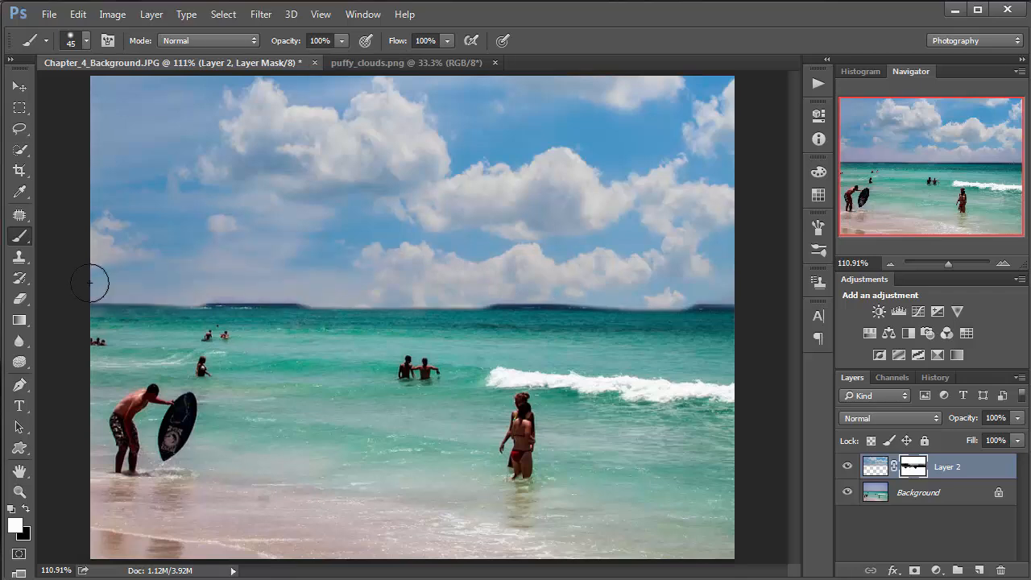
drag(288, 288, 766, 292)
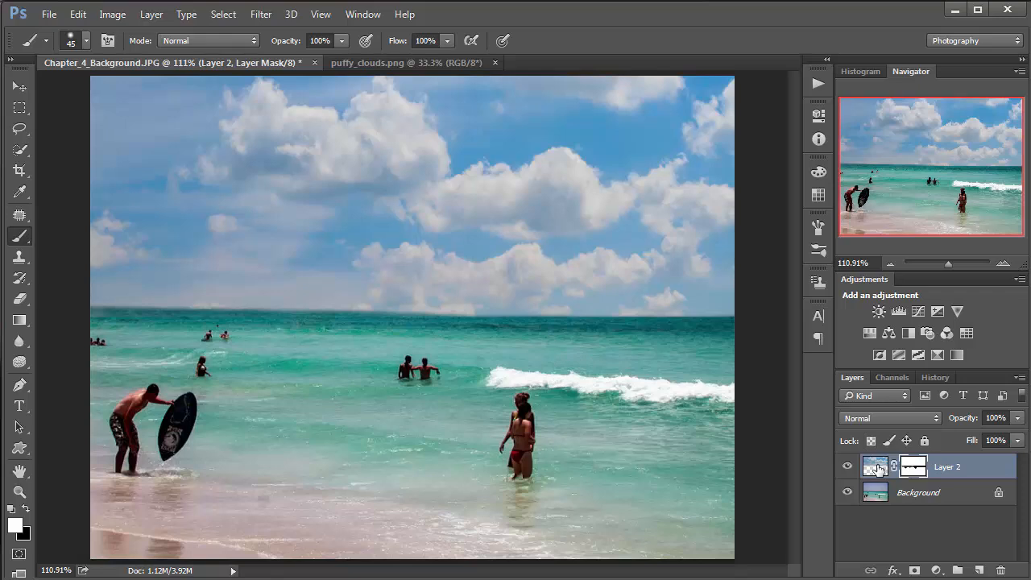
- Delete Layer 2 from the beach photo and choose the Rectangular Marquee tool
drag(904, 512, 999, 569)
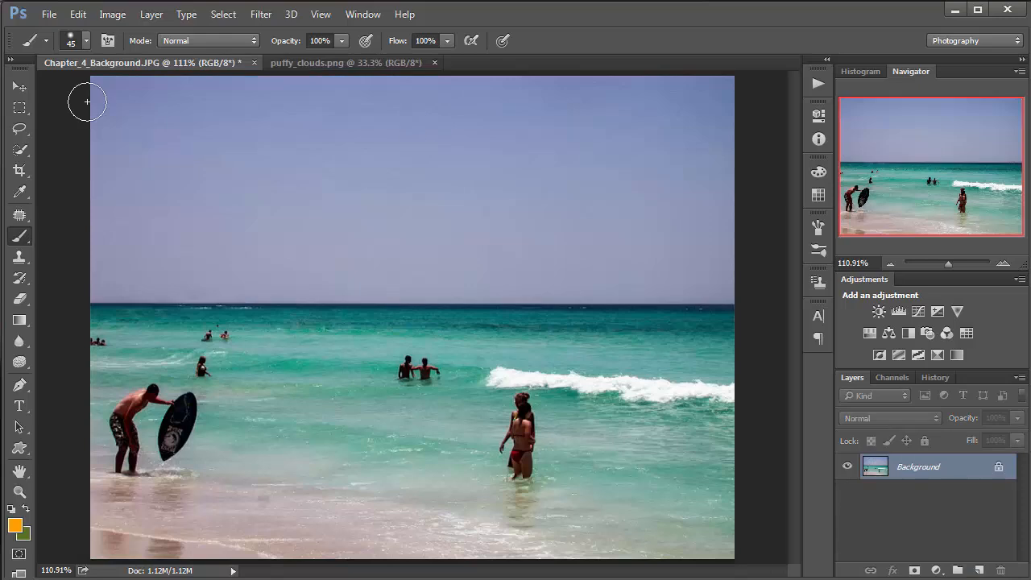
key(m)
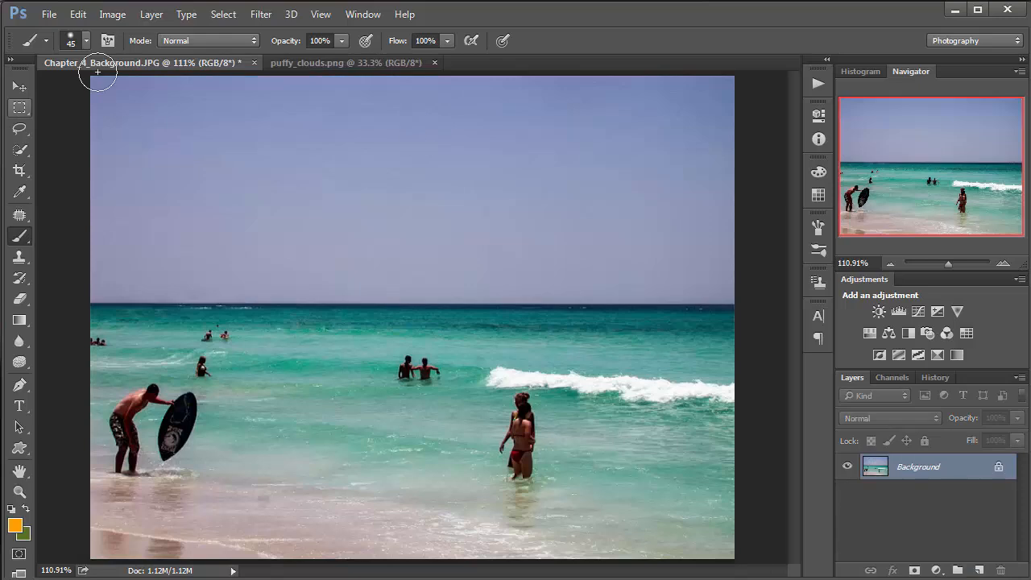
click(22, 111)
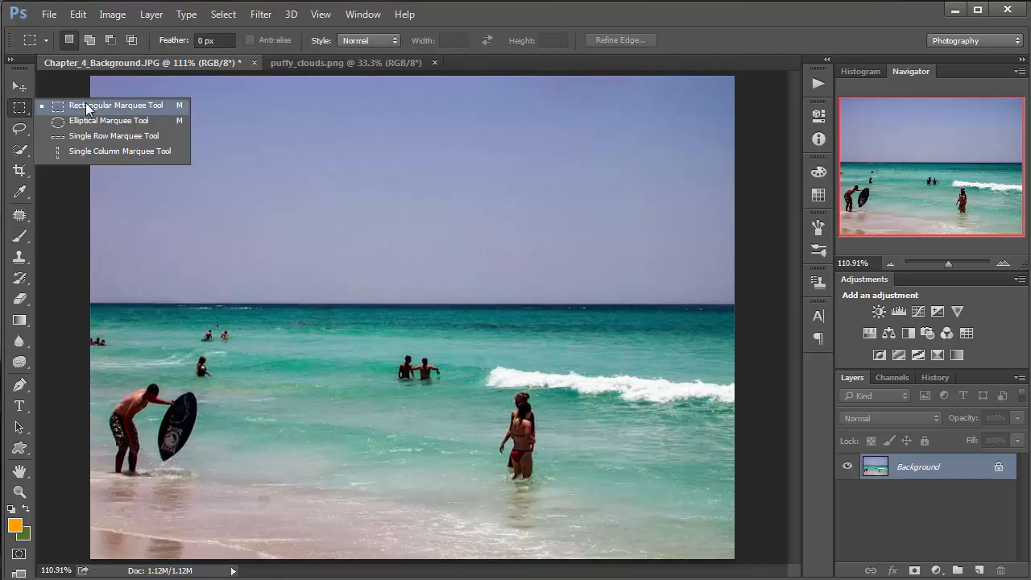
click(87, 109)
- Select the whole sky down to just below the horizon without feathering, and drop that selection again
drag(530, 193, 760, 306)
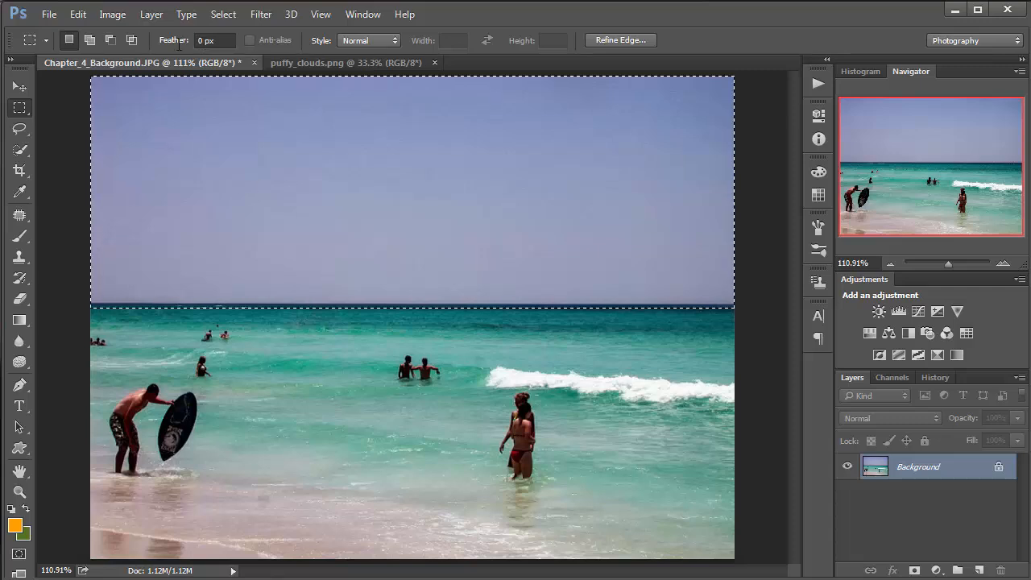
click(206, 42)
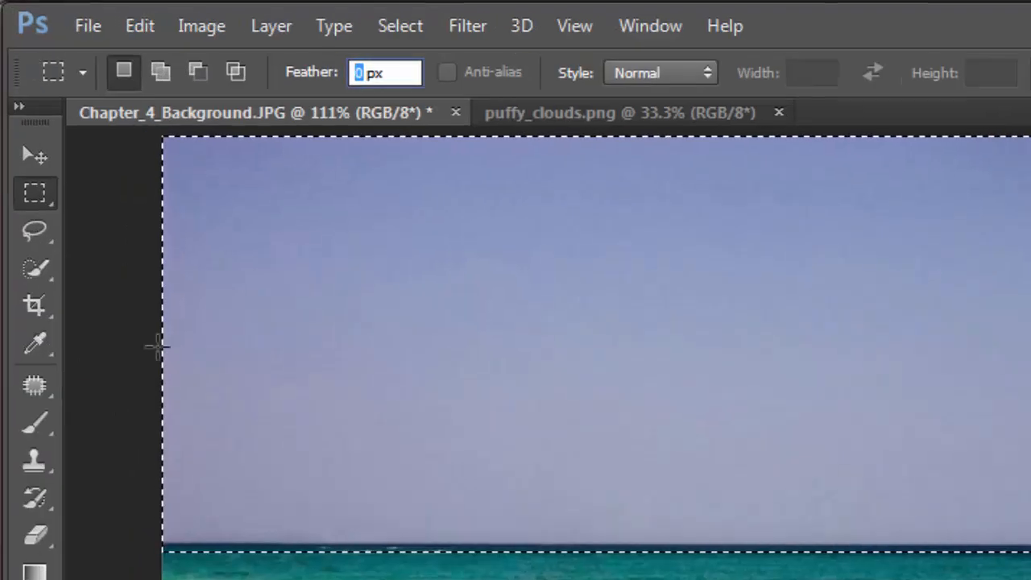
click(569, 427)
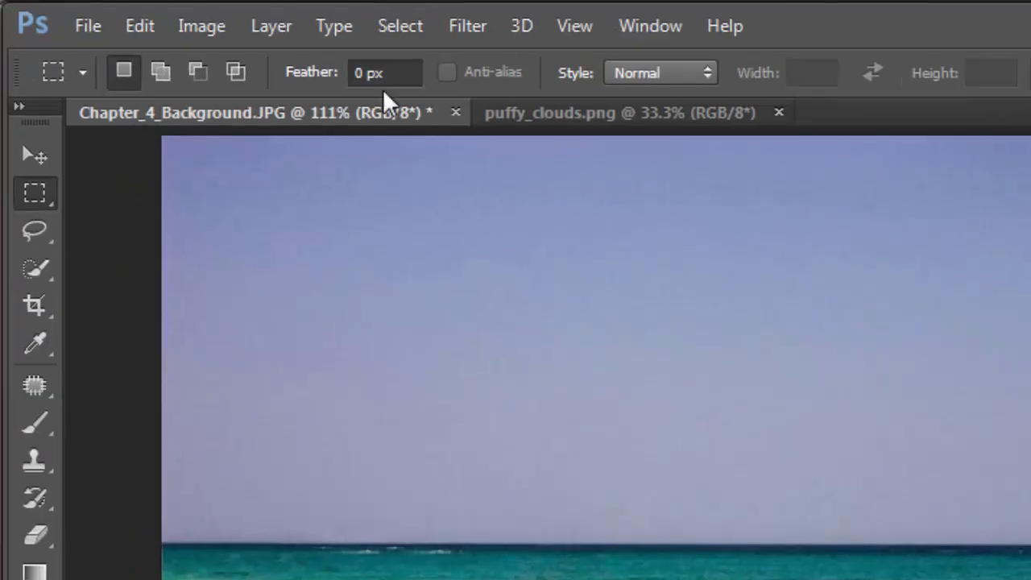
- Set the marquee feather to 10 px and select the whole sky down to just below the horizon
click(311, 82)
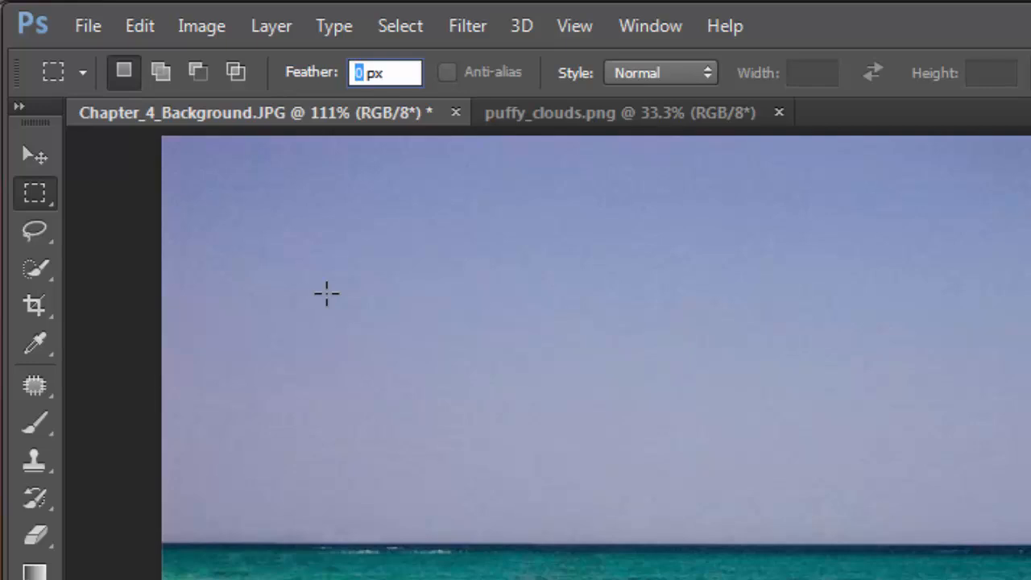
text(10)
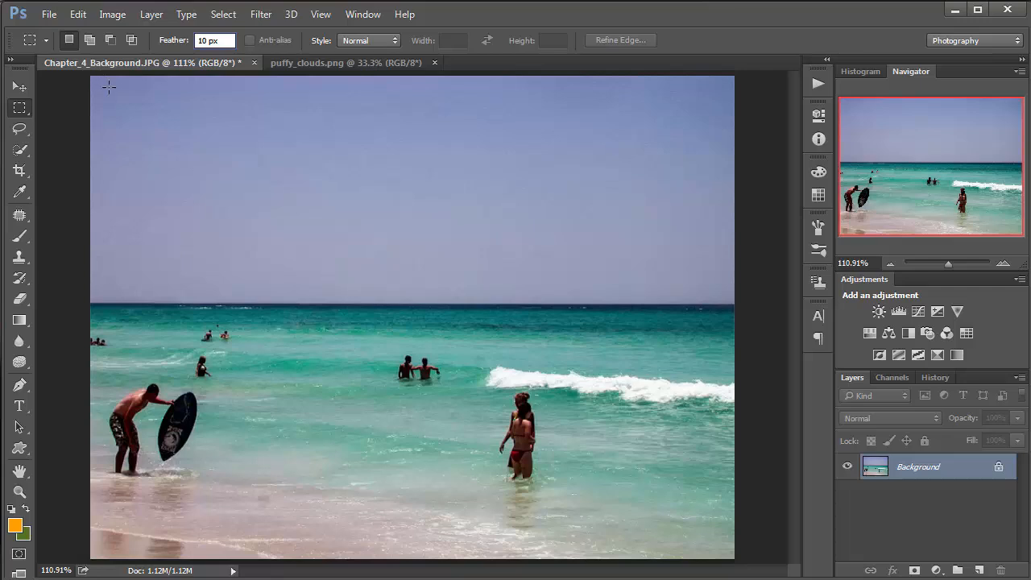
drag(541, 219, 758, 307)
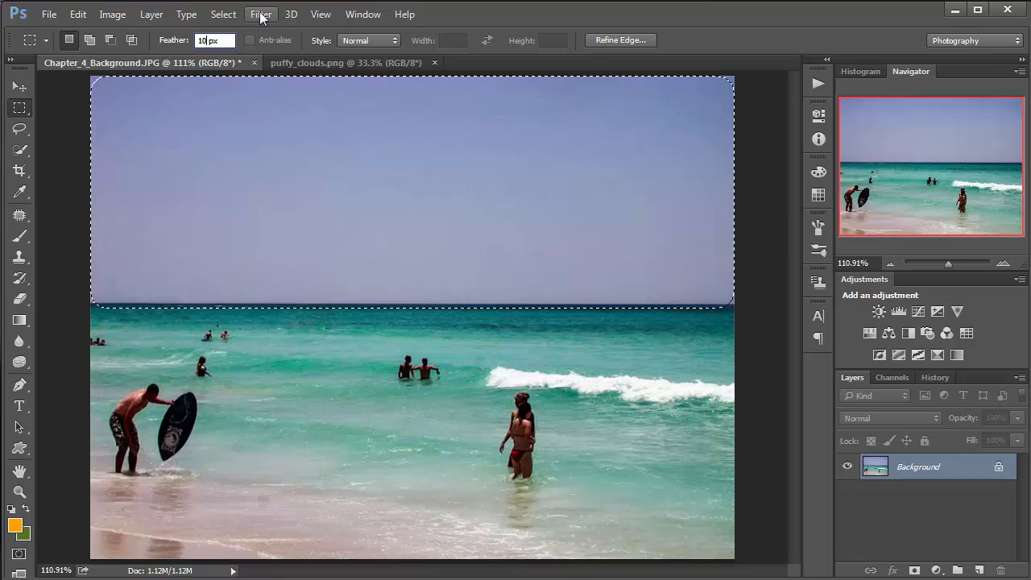
- Copy the entire puffy_clouds.png image and use Paste Into to place it inside the sky selection of Chapter_4_Background.JPG
click(296, 63)
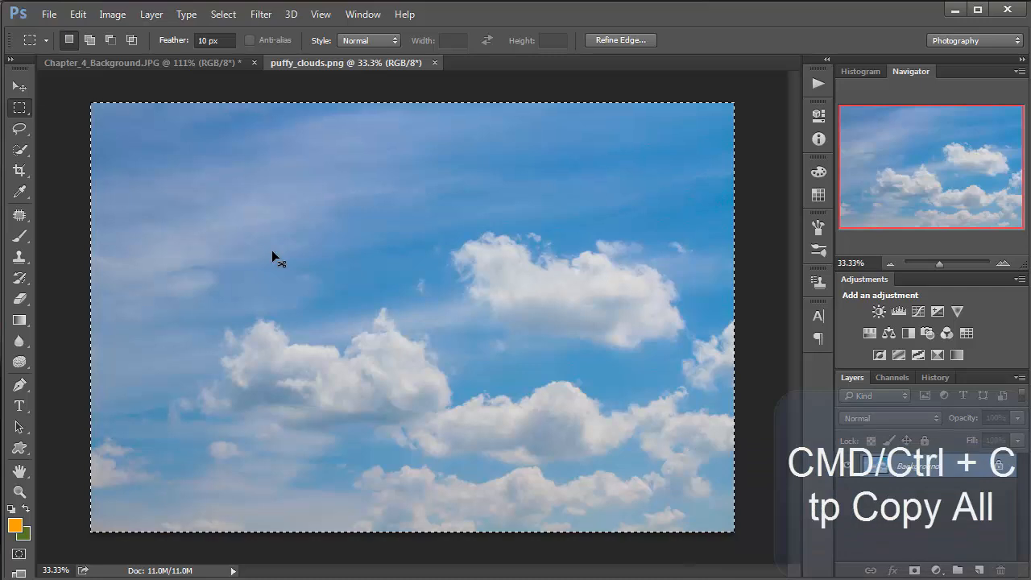
click(169, 62)
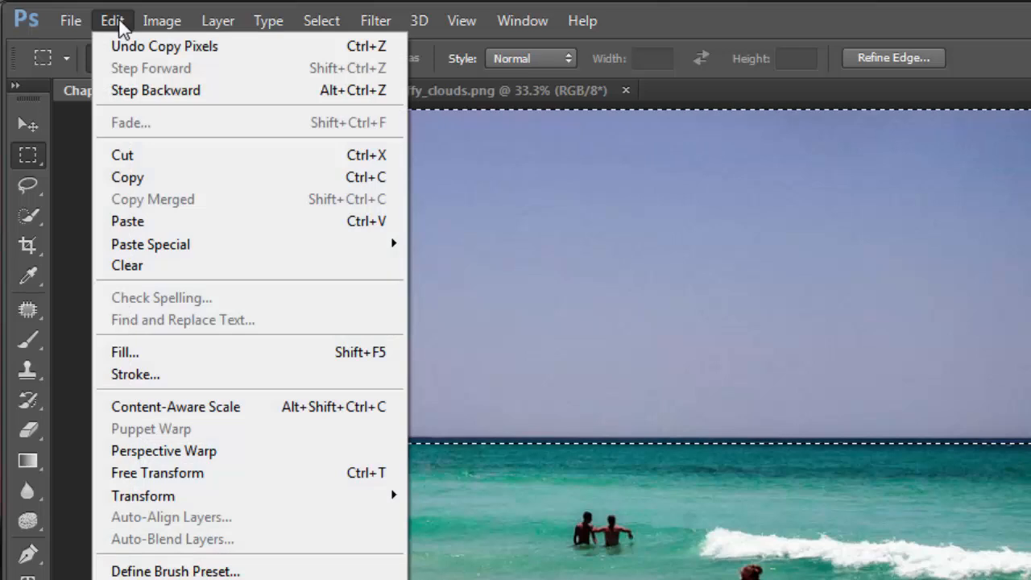
mouse_move(174, 250)
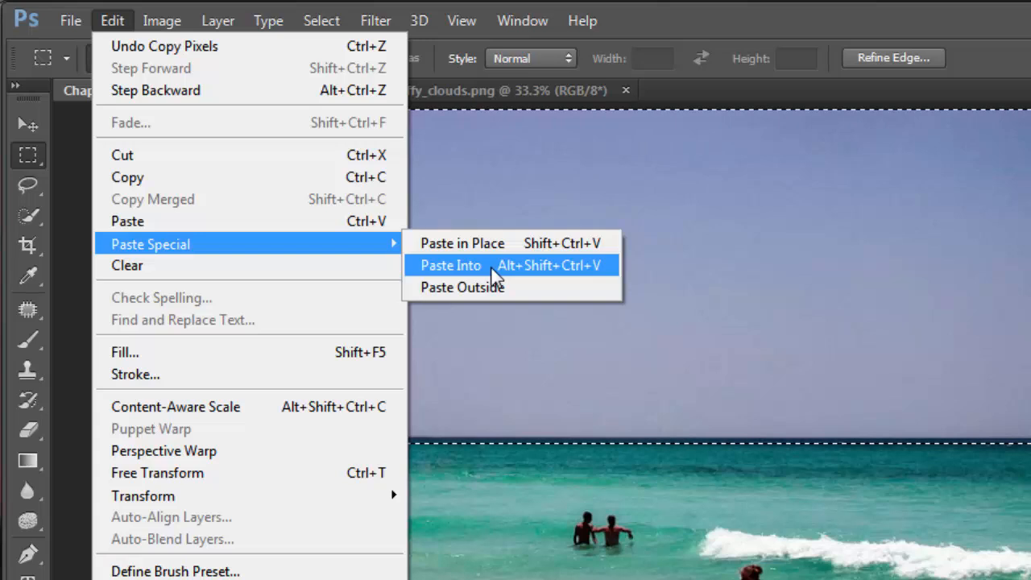
click(452, 266)
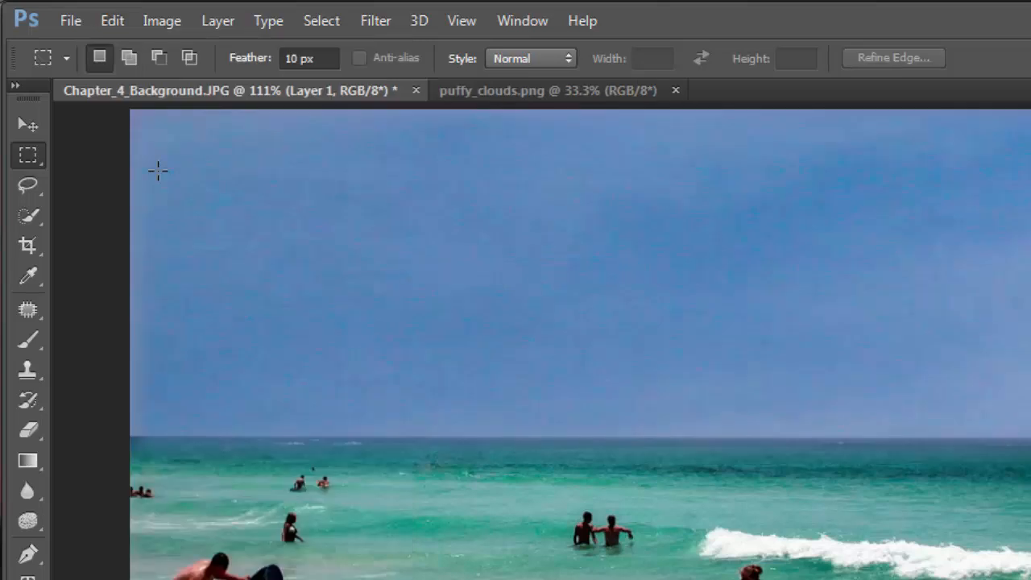
click(121, 21)
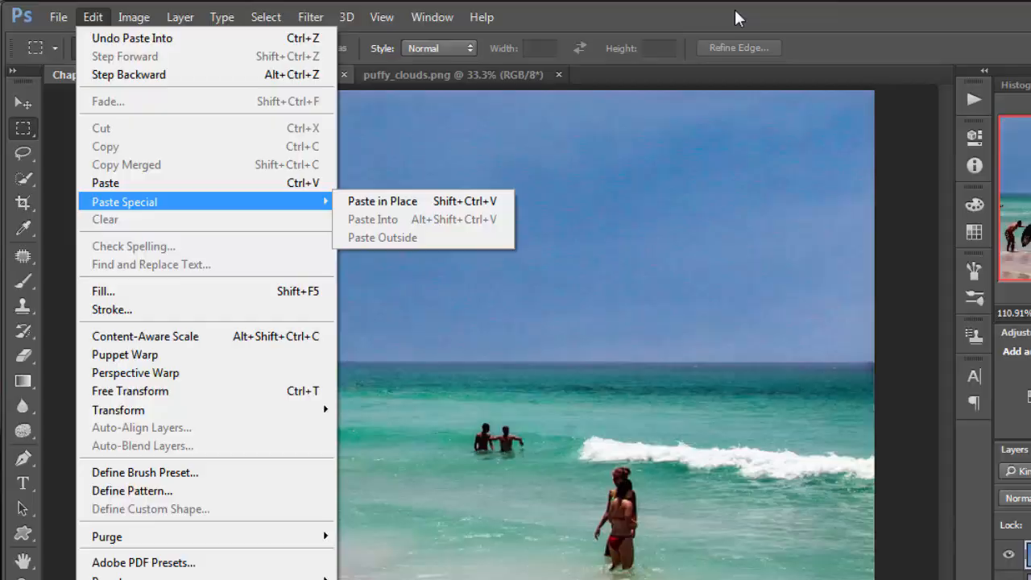
- Move the pasted clouds inside the masked sky until a bank of white clouds sits on the horizon
click(739, 18)
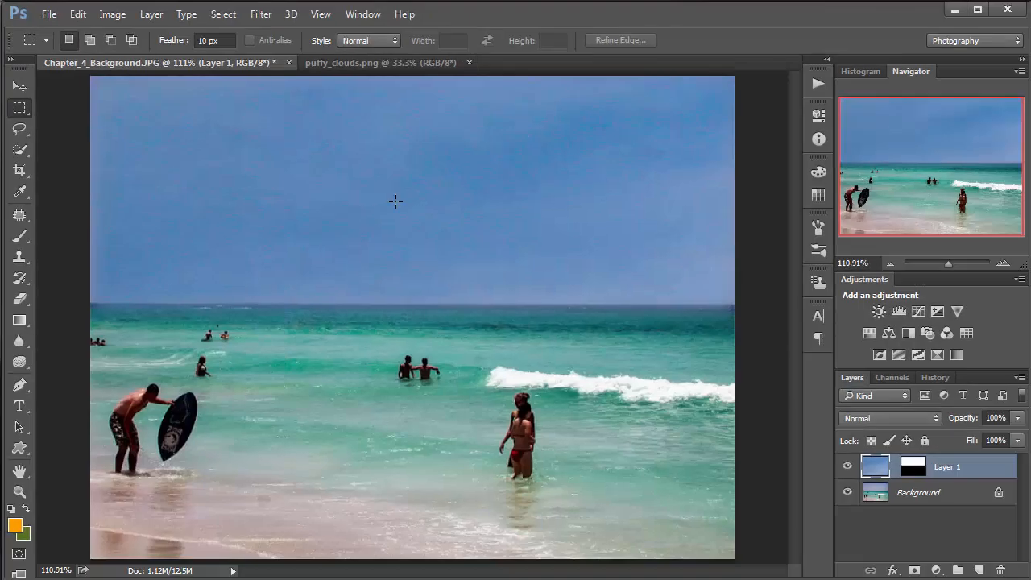
click(22, 87)
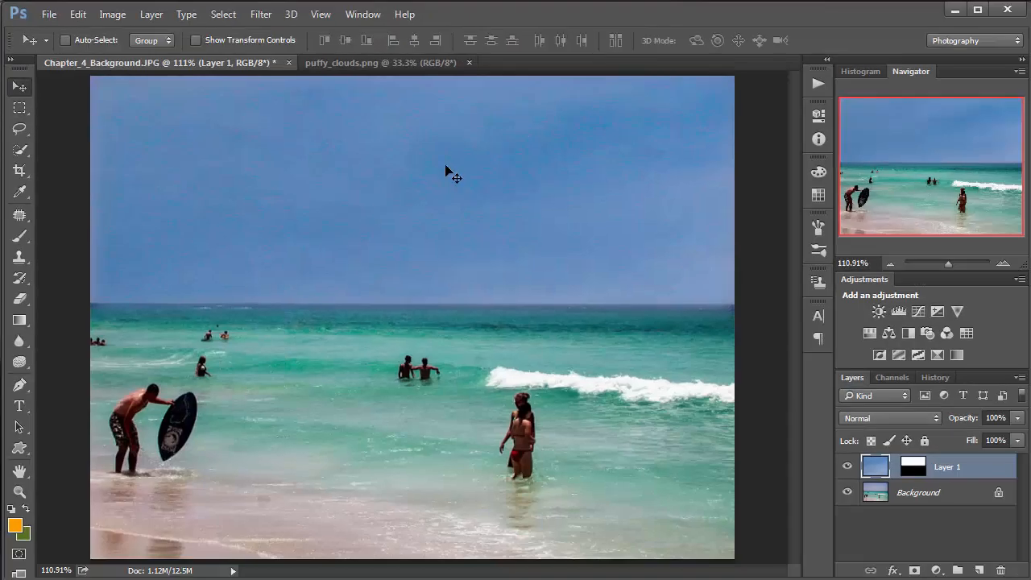
drag(433, 180, 577, 240)
drag(357, 193, 528, 224)
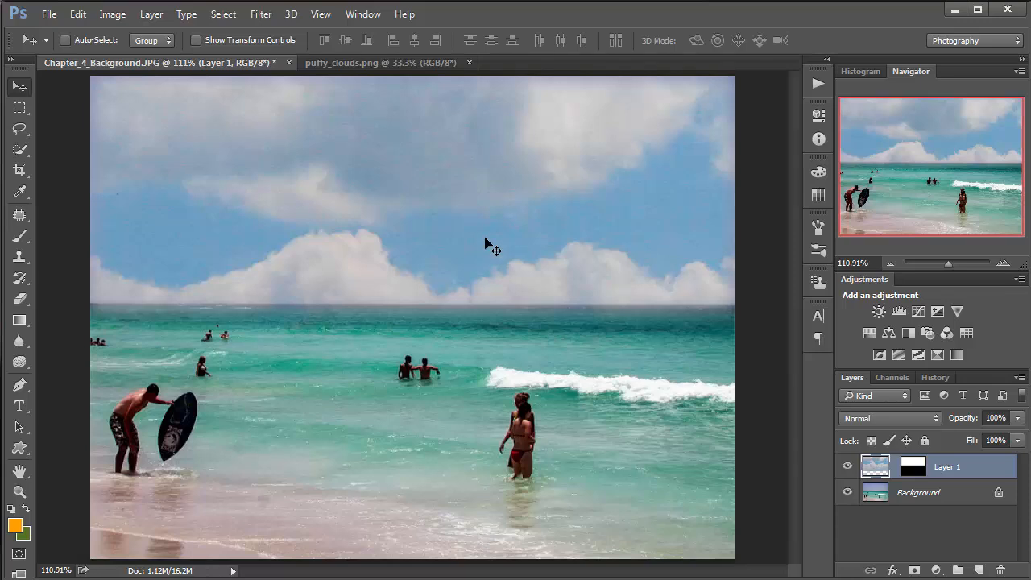
- Free Transform the cloud image on Layer 1 down to about 33% wide and 34% high and place it over the sky
key(ctrl+minus)
key(ctrl+minus)
key(ctrl+minus)
key(ctrl+minus)
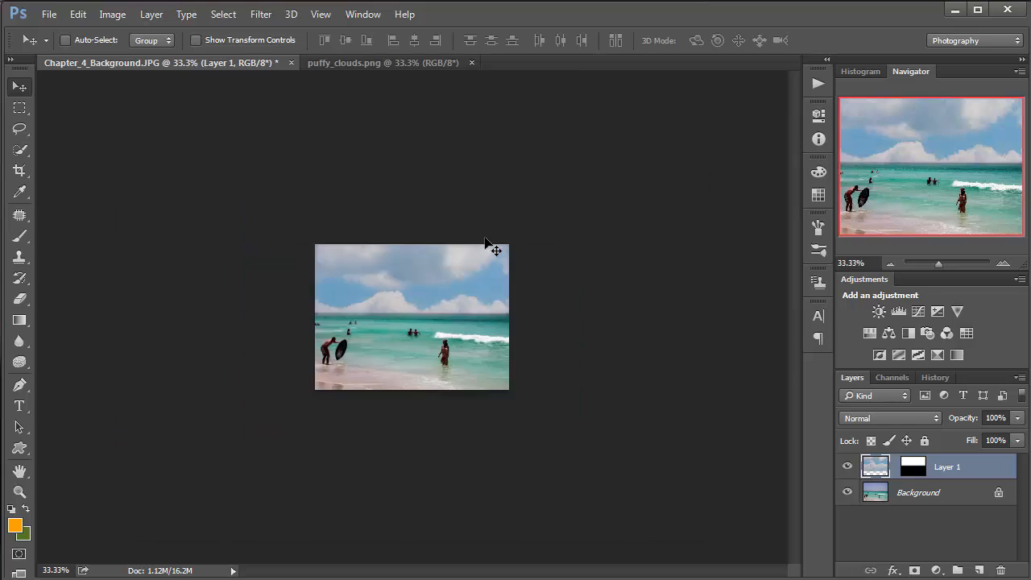
key(ctrl+t)
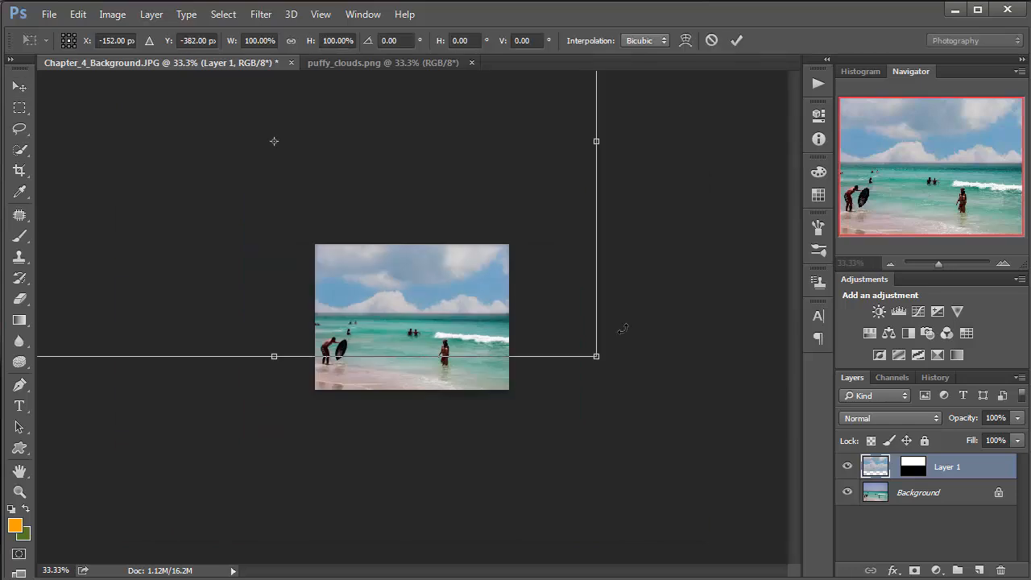
drag(602, 358, 364, 208)
drag(268, 144, 503, 398)
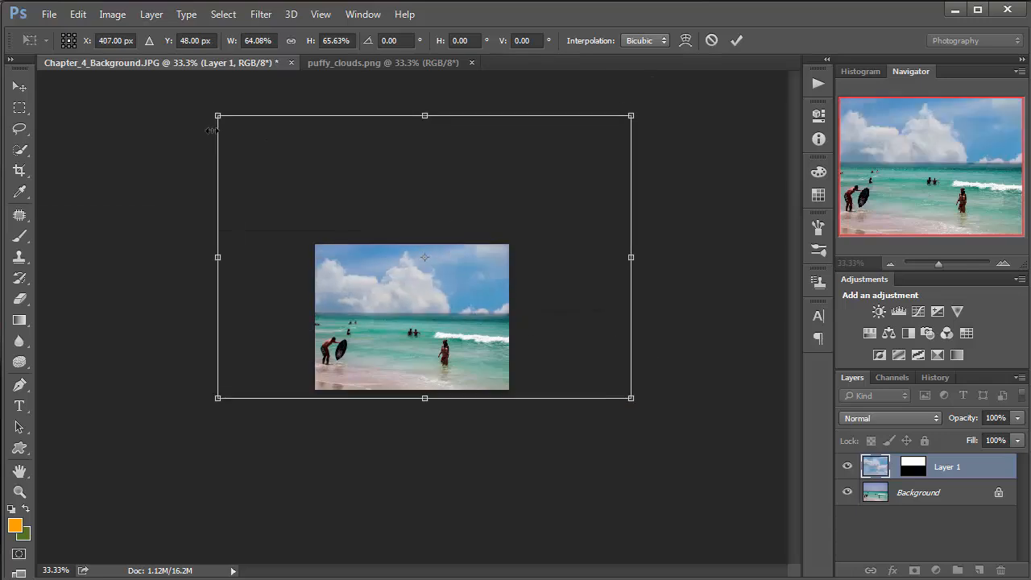
drag(211, 113, 345, 203)
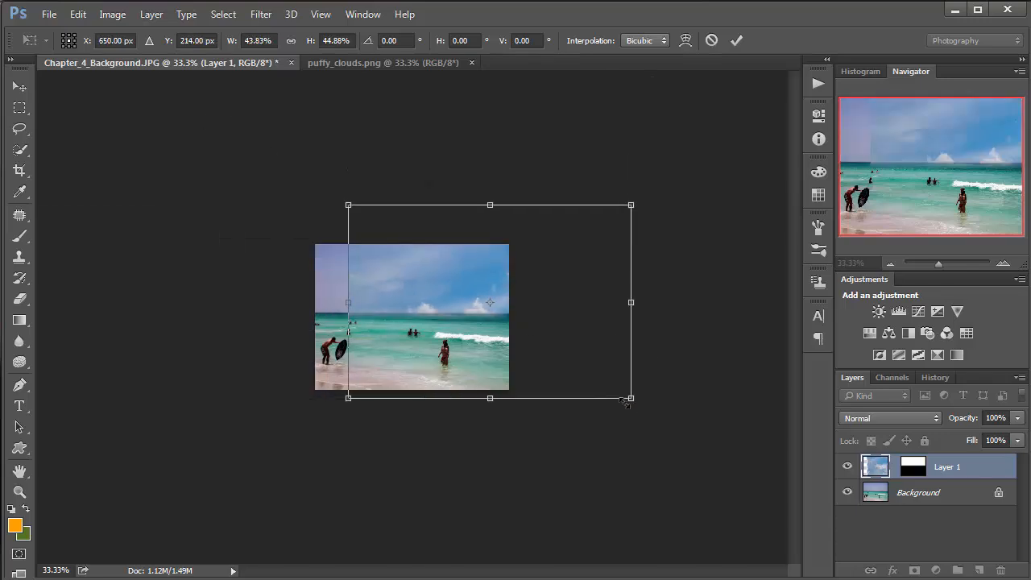
drag(631, 403, 560, 349)
drag(525, 314, 480, 282)
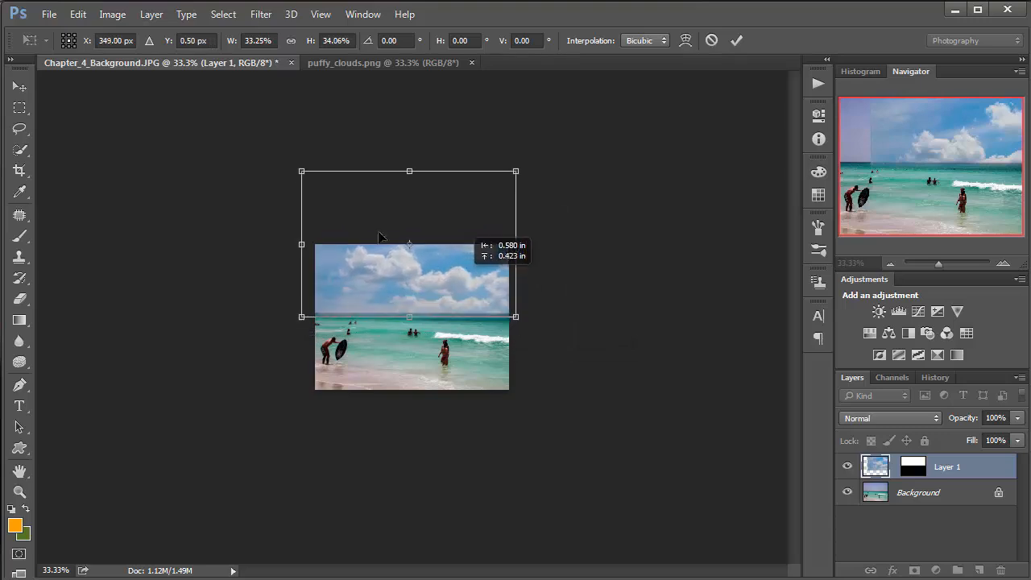
- Fit the cloud image to the photo's width at about 30% wide and 26% high, and apply the transformation
drag(410, 171, 422, 231)
drag(301, 274, 315, 274)
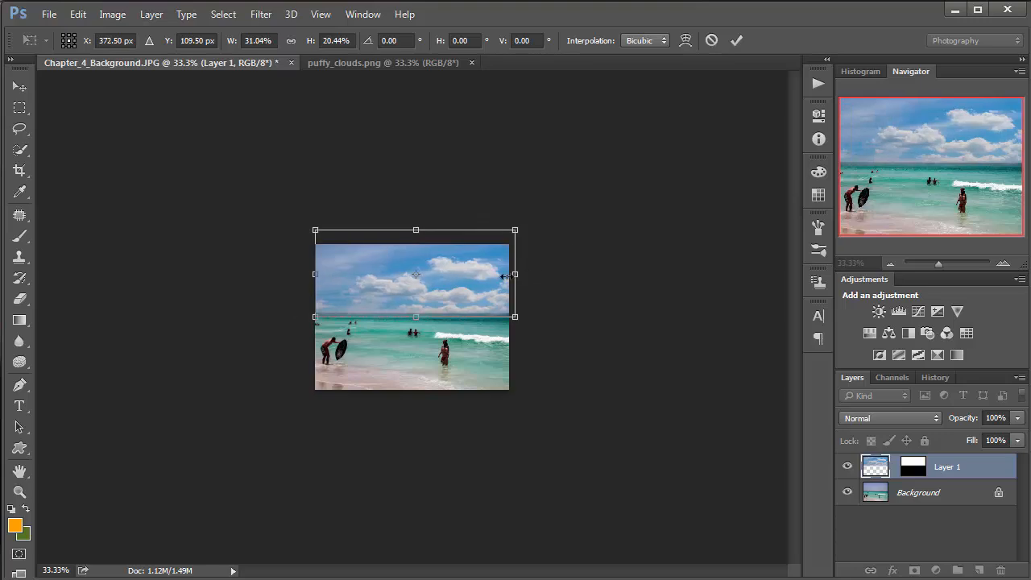
drag(506, 275, 498, 275)
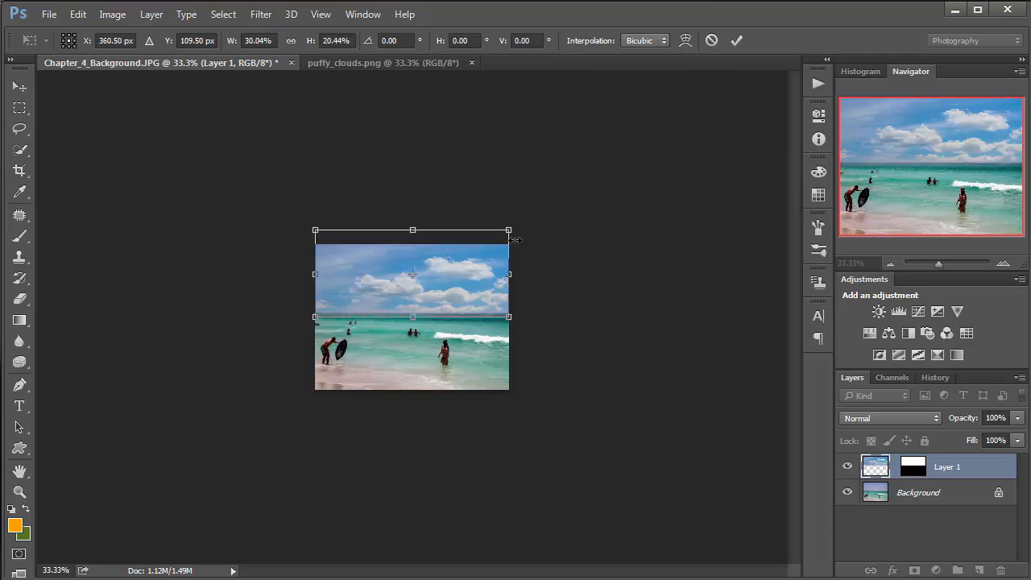
drag(410, 319, 411, 339)
drag(438, 288, 458, 280)
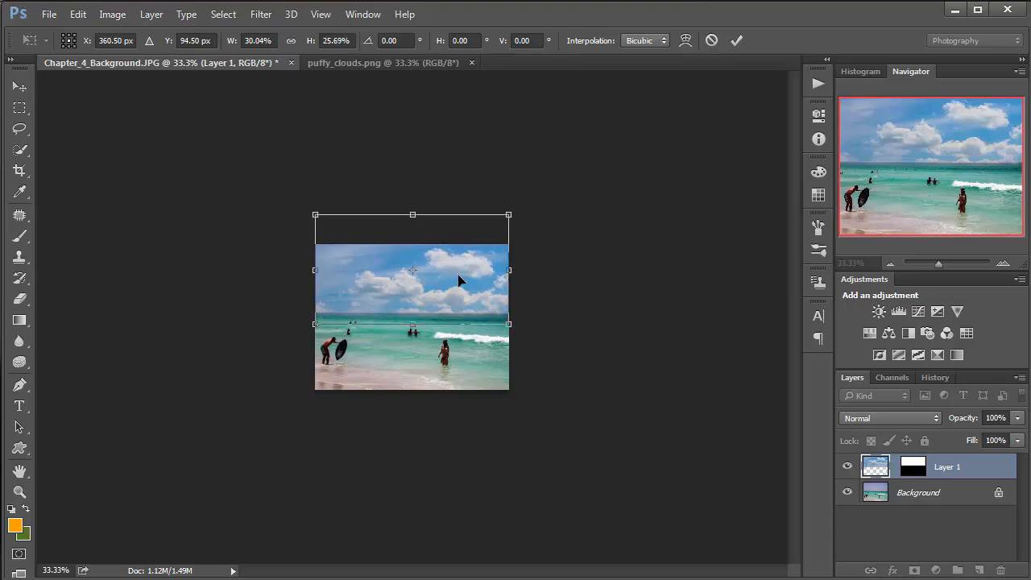
key(Return)
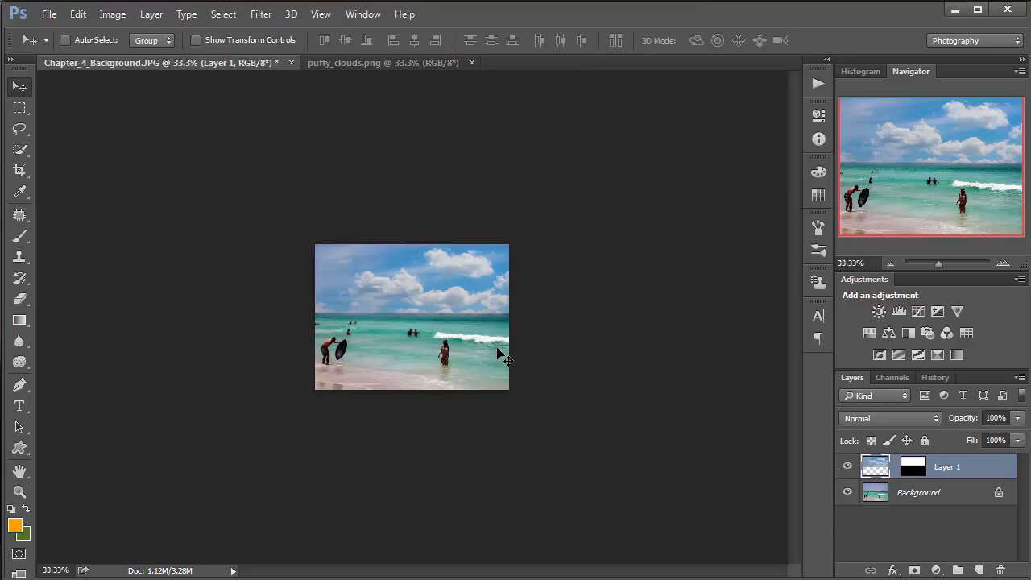
- Delete the mask of Layer 1, and delete Layer 1 itself from the beach photo
key(ctrl+0)
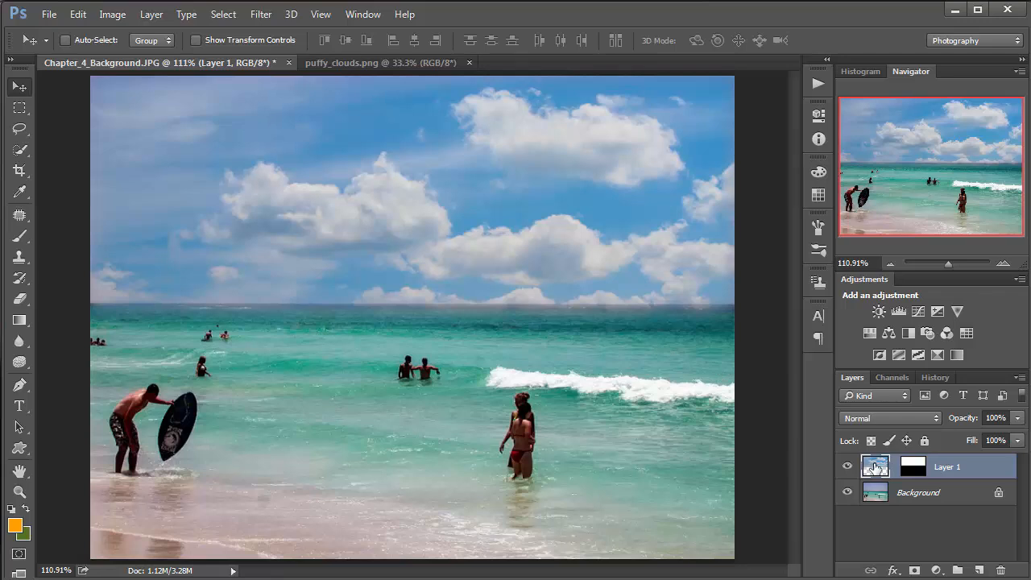
drag(875, 467, 1000, 572)
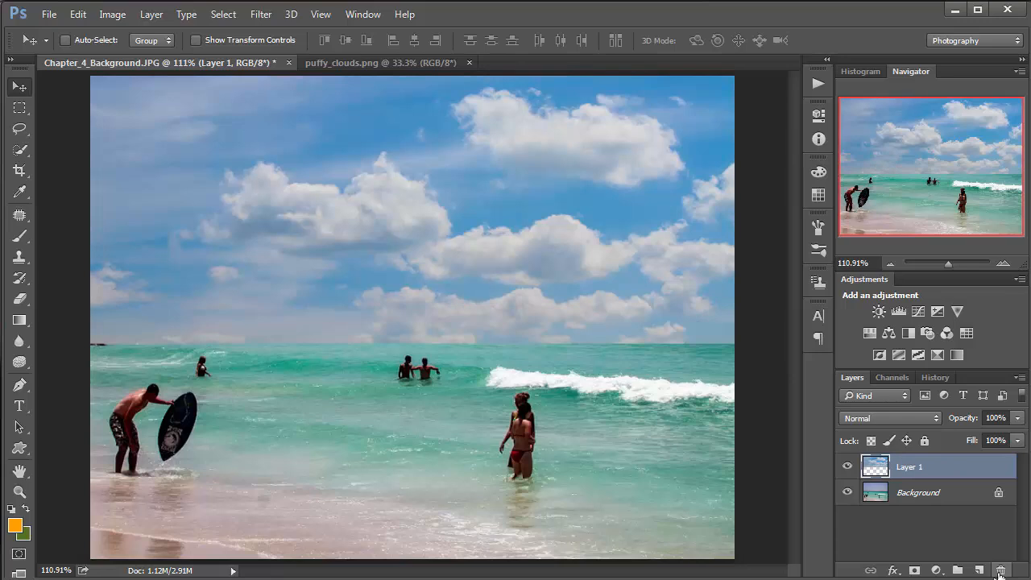
click(999, 572)
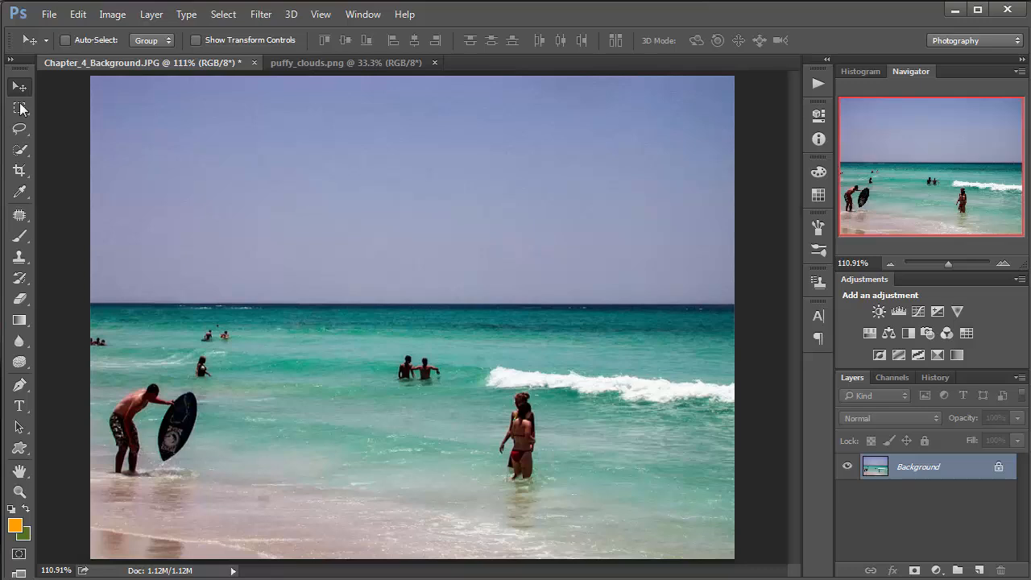
- Set the rectangular marquee feather to 5 px and select the whole sky down to just below the horizon
click(20, 110)
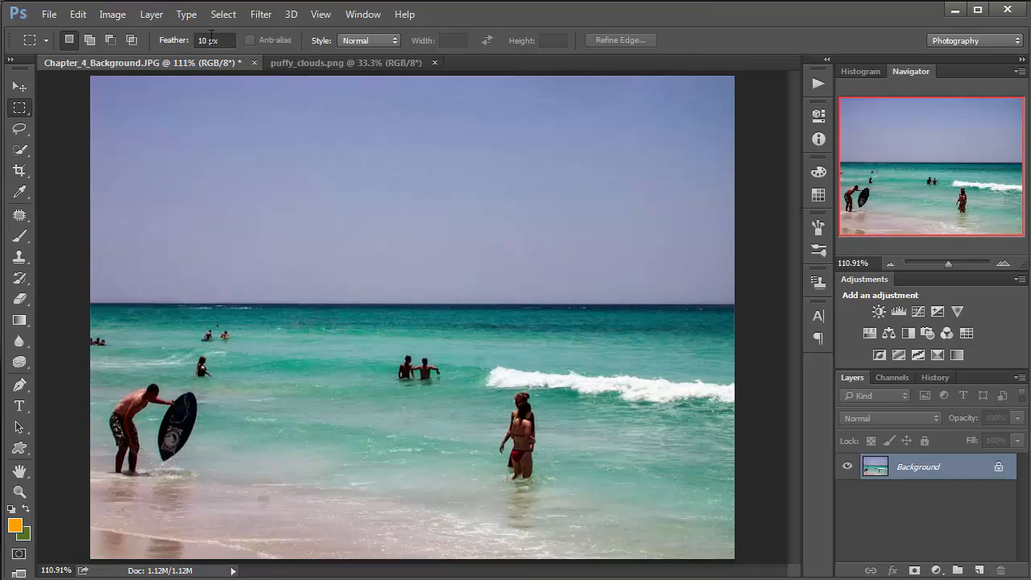
click(183, 40)
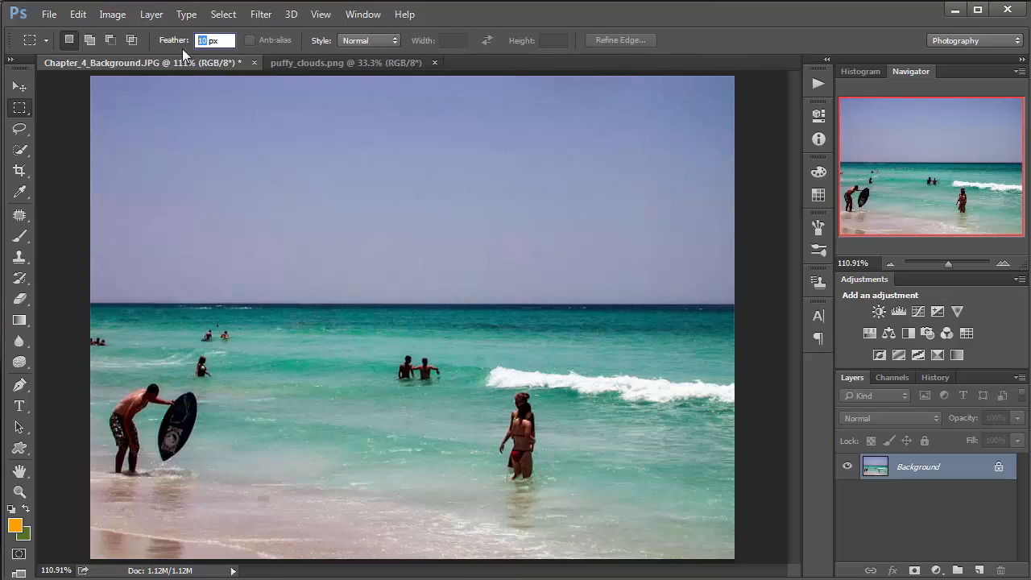
text(5)
drag(101, 79, 752, 307)
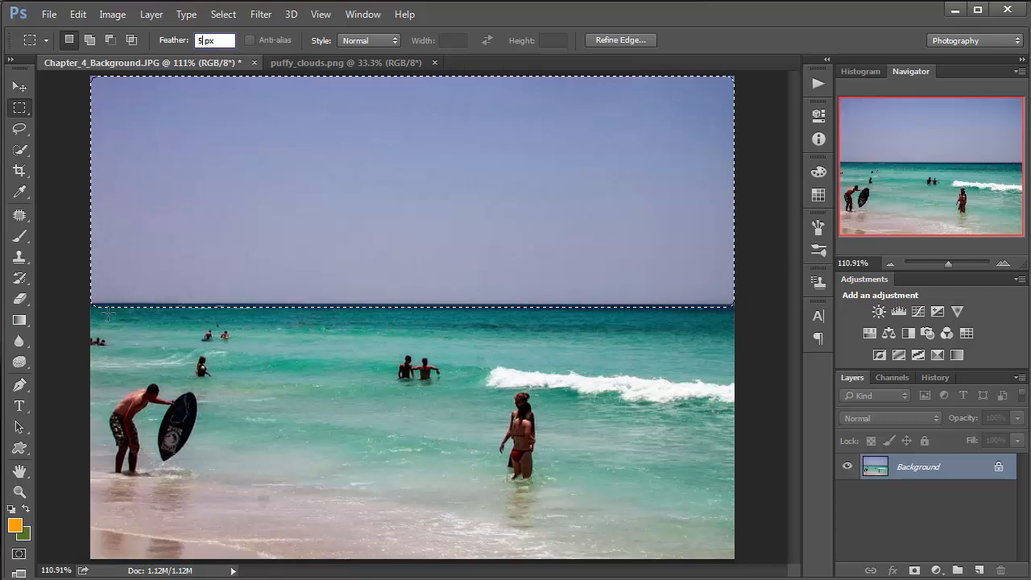
- Copy the selected puffy_clouds.png image and use Paste Into to insert it in the beach photo's 5 px feathered sky selection
click(334, 62)
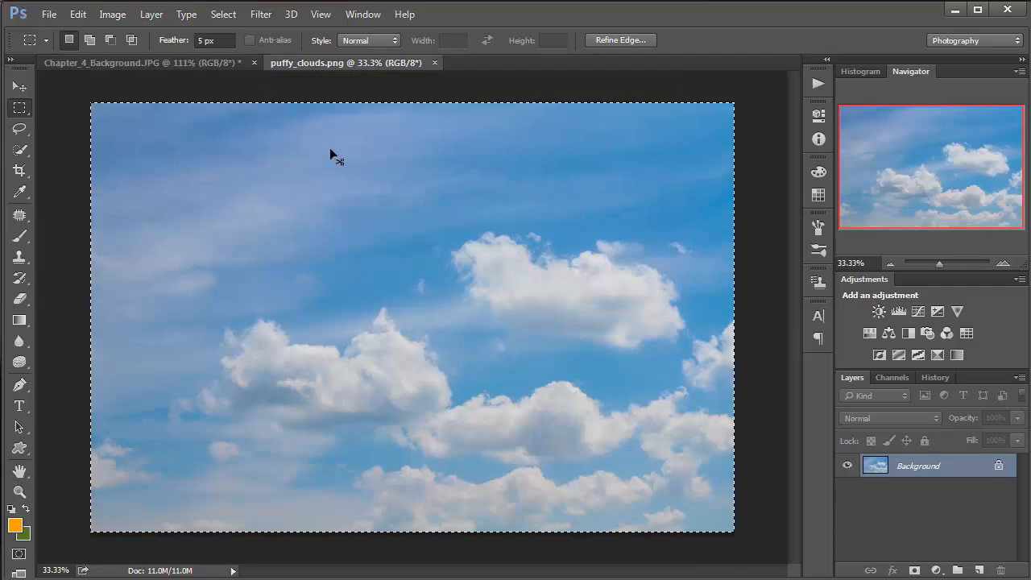
click(178, 62)
click(76, 16)
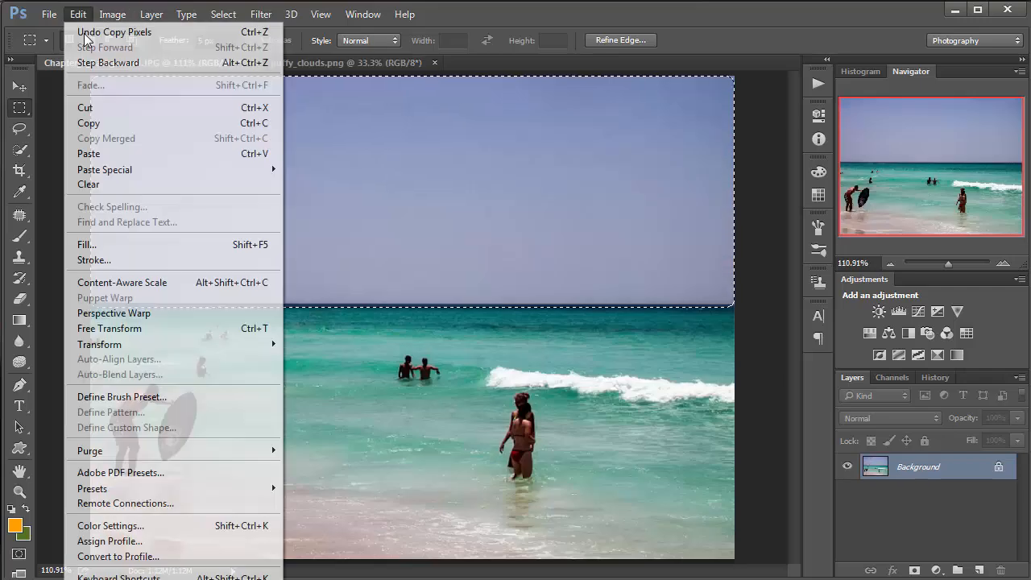
mouse_move(110, 171)
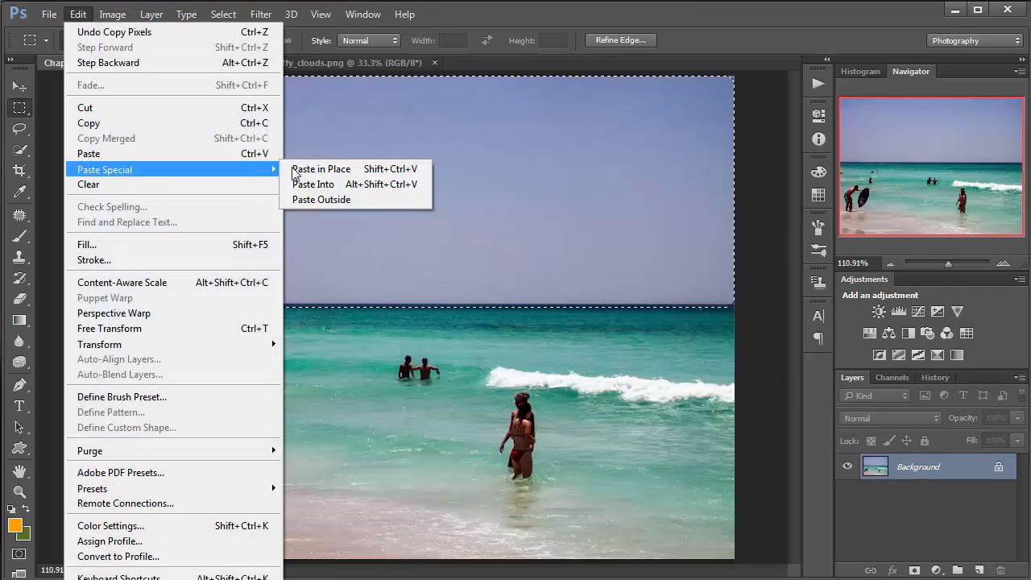
click(347, 190)
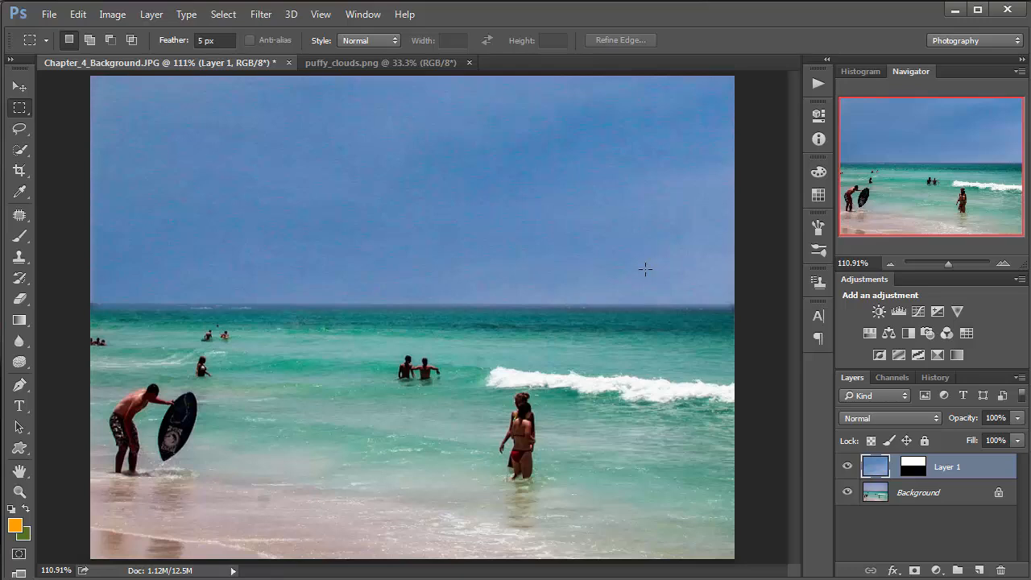
- Scale the newly pasted cloud image to about 32% with Free Transform so it spans the photo's width, and apply it
key(ctrl+minus)
key(ctrl+minus)
key(ctrl+minus)
key(ctrl+minus)
key(ctrl+minus)
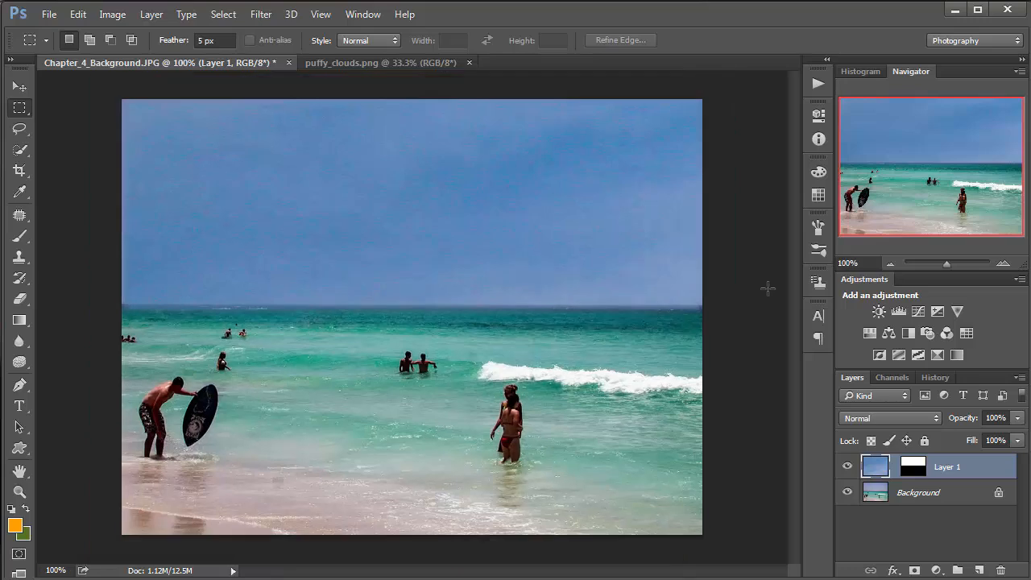
key(ctrl+minus)
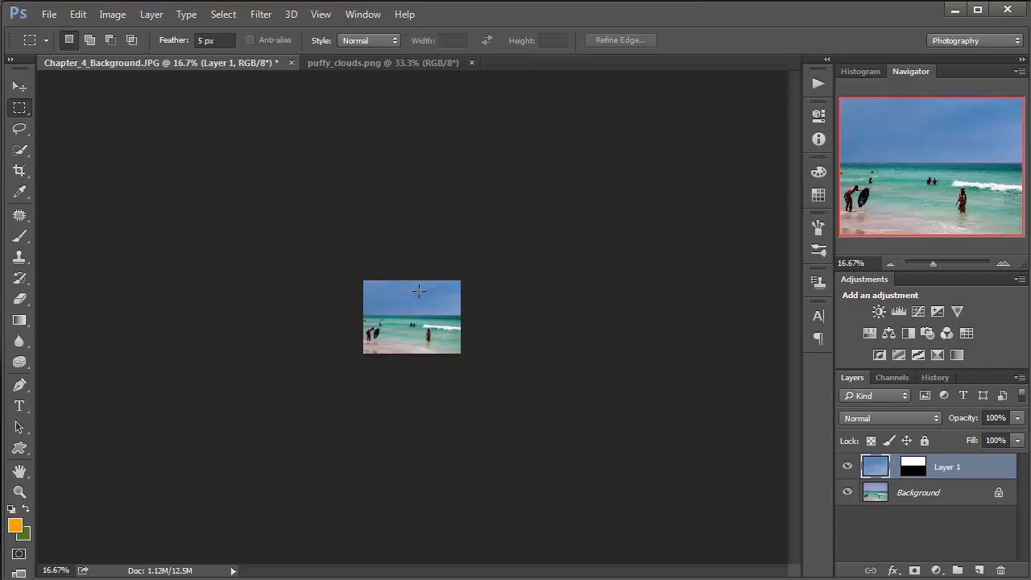
key(ctrl+t)
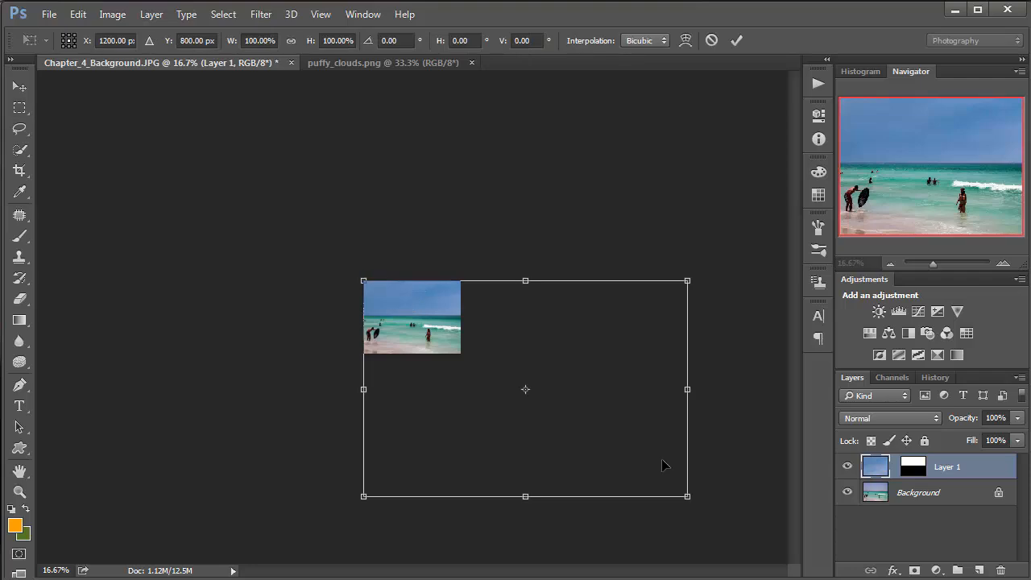
drag(590, 409, 467, 353)
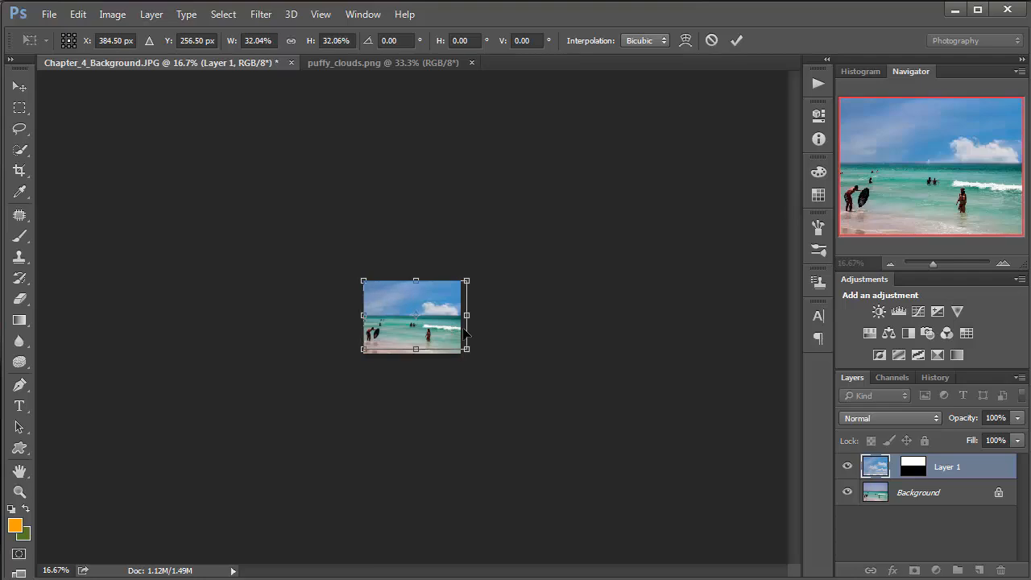
key(Return)
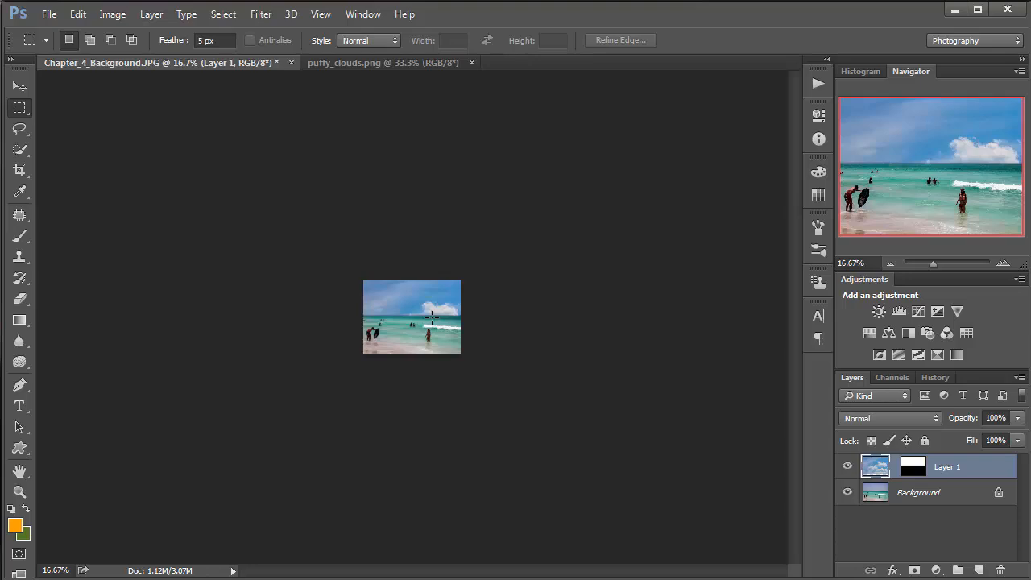
key(ctrl+0)
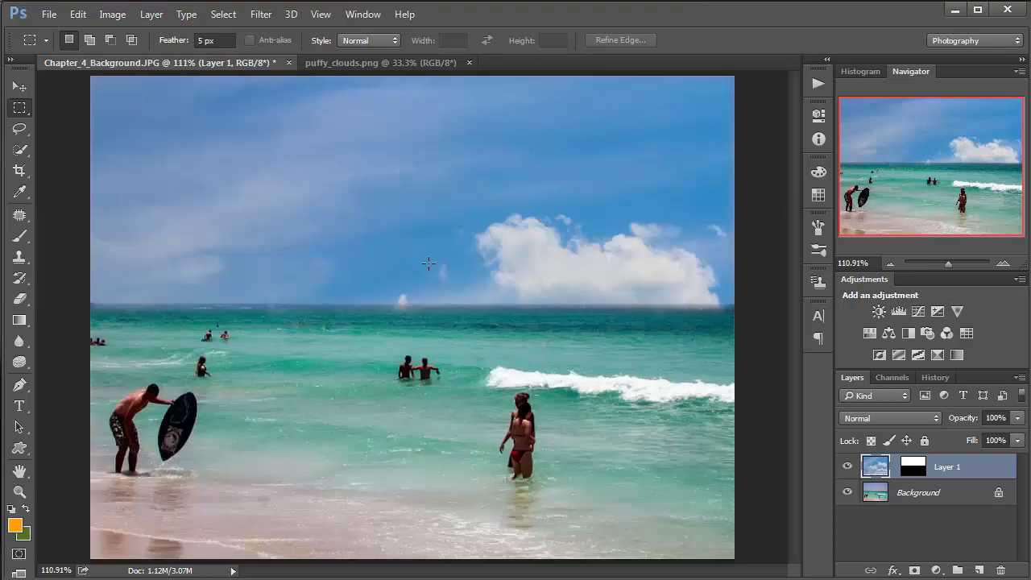
- Reposition the clouds of Layer 1 within the masked sky so they fill the area above the horizon
key(v)
drag(459, 233, 509, 150)
drag(598, 218, 621, 206)
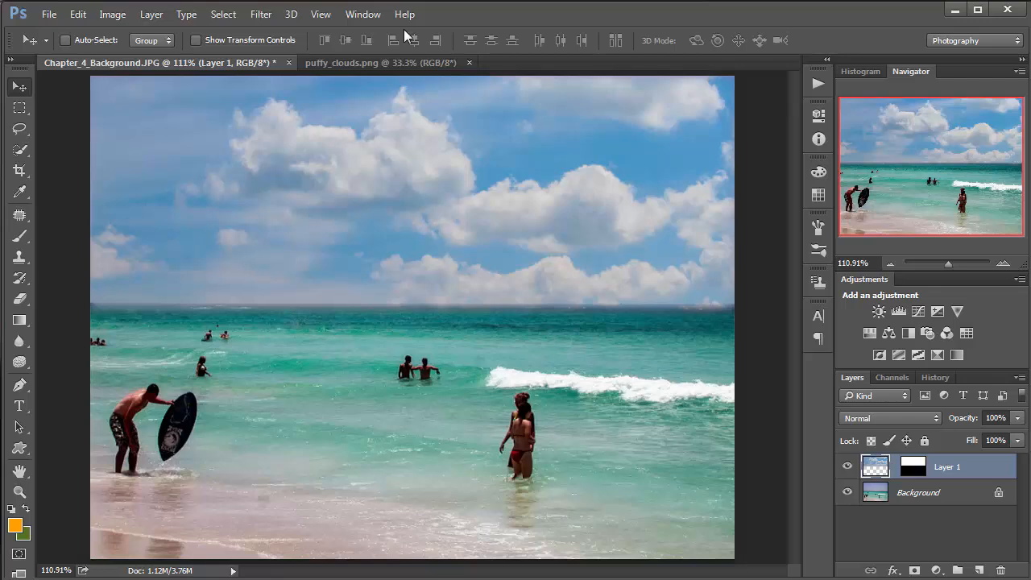
- Apply a Motion Blur to the clouds on Layer 1 with an angle of 0° and a distance of 3 pixels
click(259, 16)
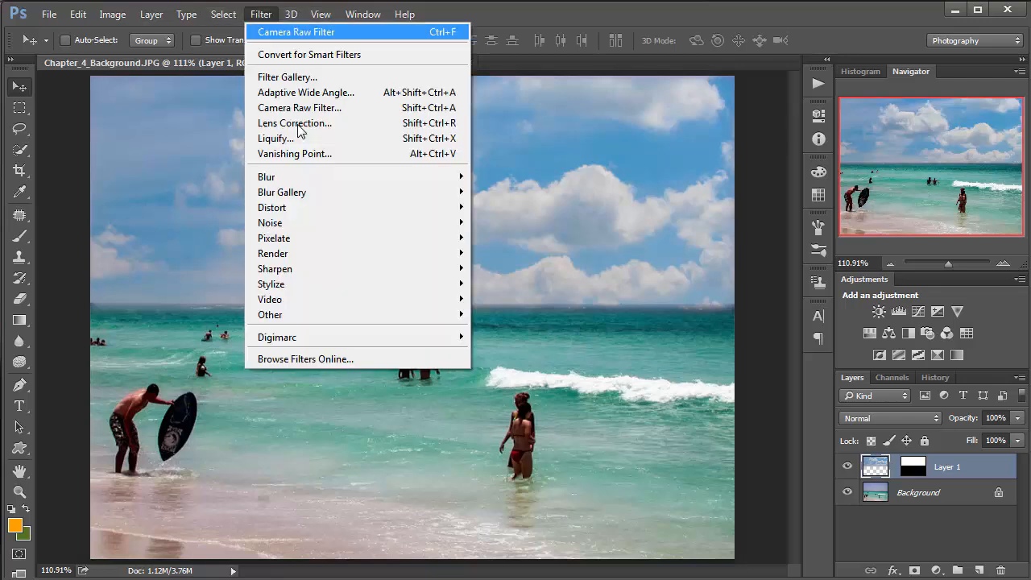
mouse_move(338, 179)
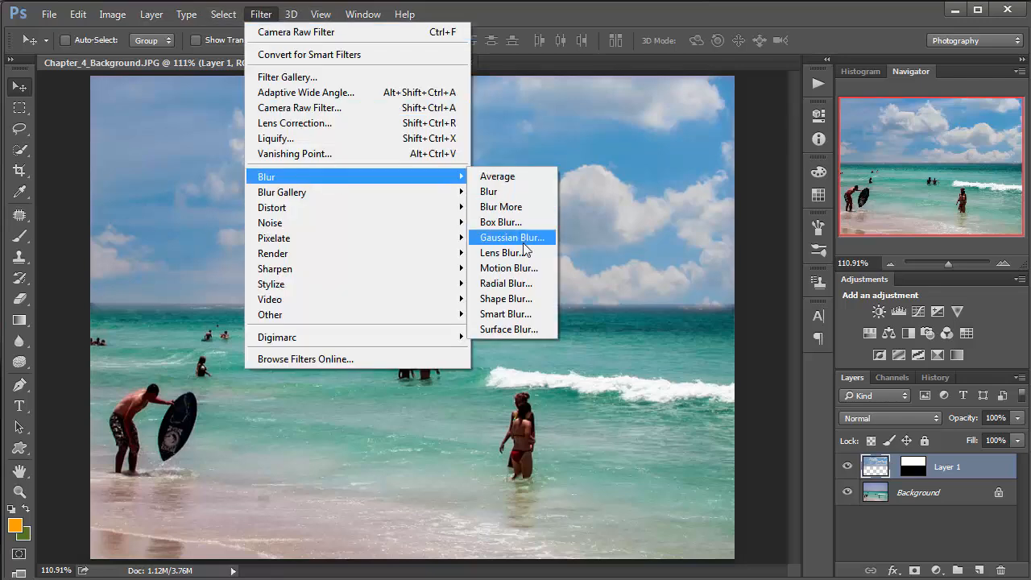
click(520, 272)
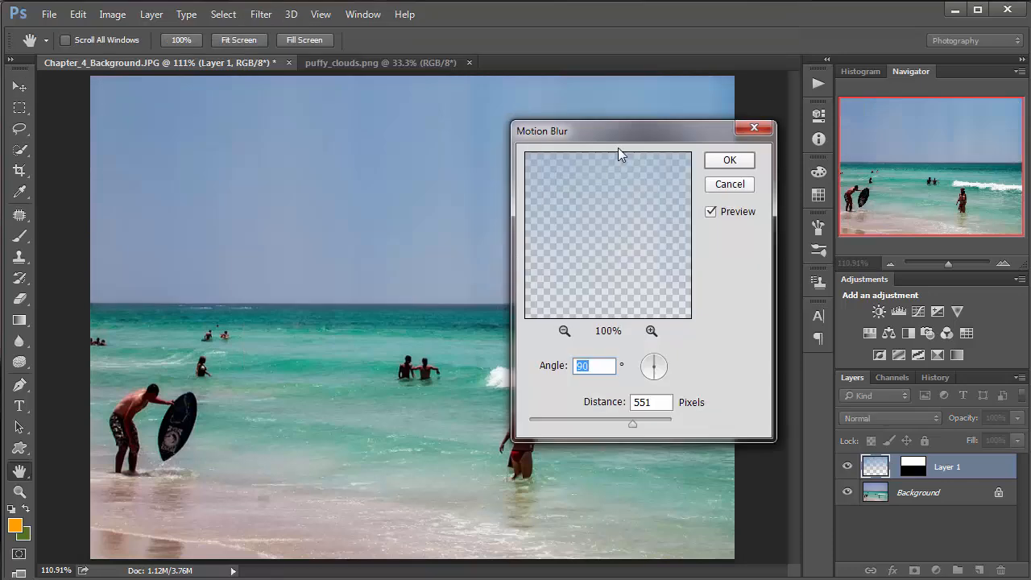
mouse_move(631, 135)
mouse_down()
mouse_move(841, 120)
mouse_move(842, 109)
mouse_up()
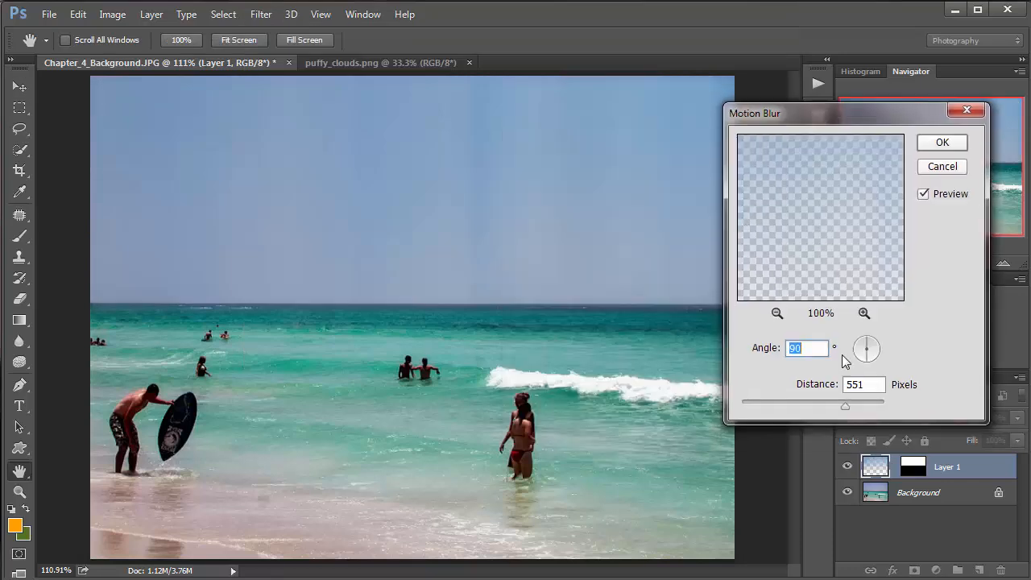
click(859, 350)
drag(859, 350, 821, 348)
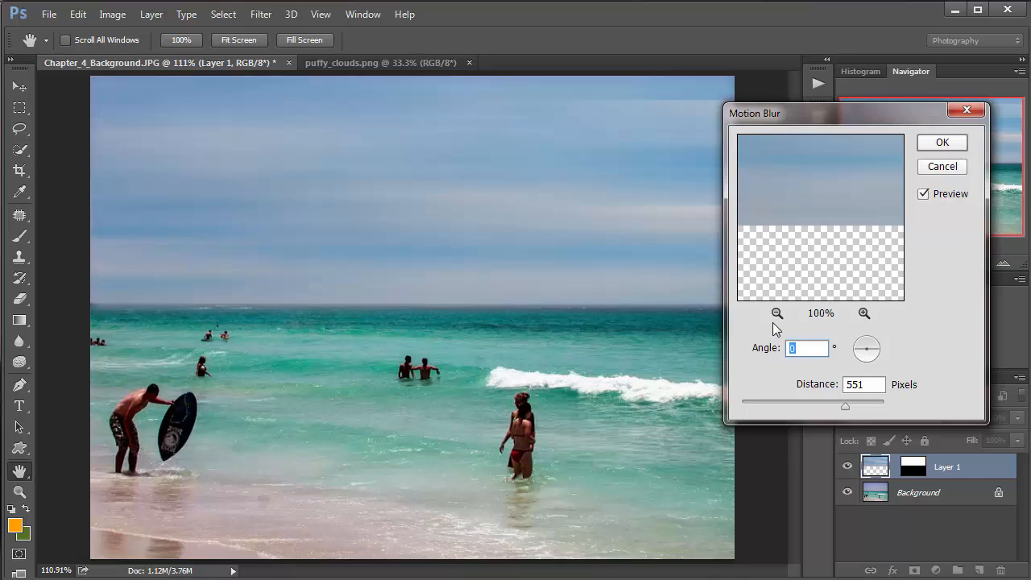
click(765, 404)
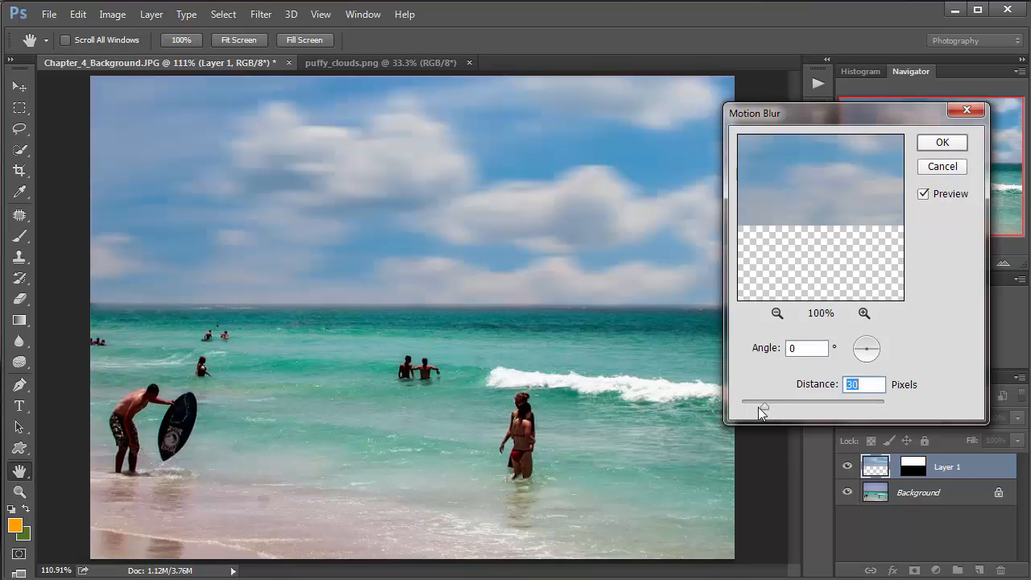
drag(759, 408, 746, 413)
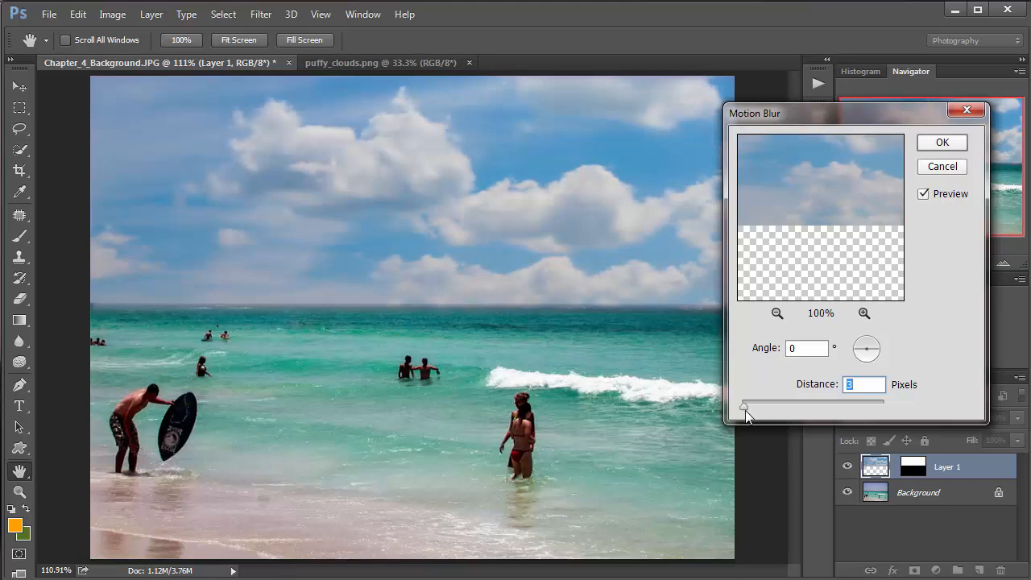
click(959, 167)
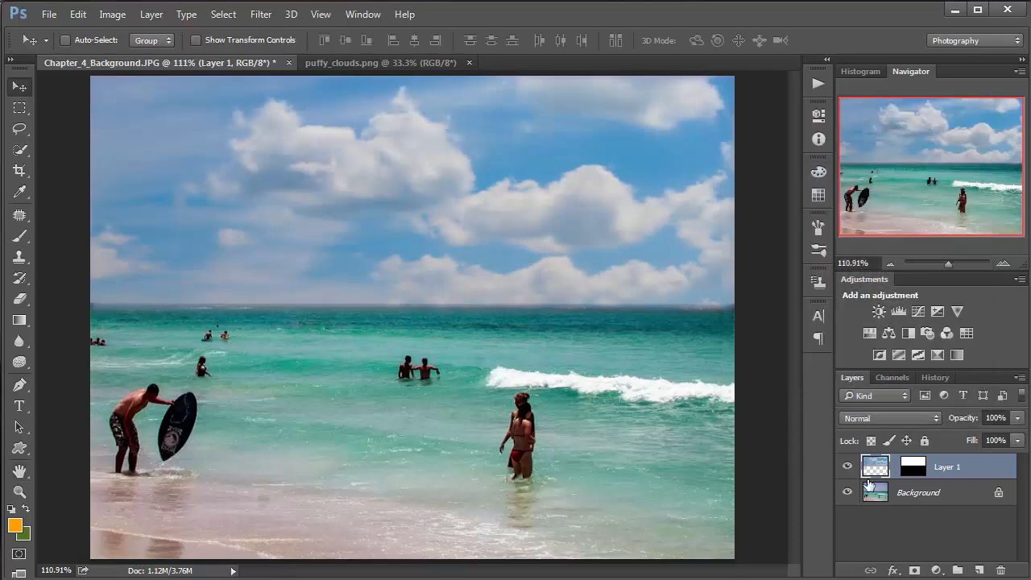
- Revert the beach image to the Move state recorded just before the Motion Blur
click(934, 377)
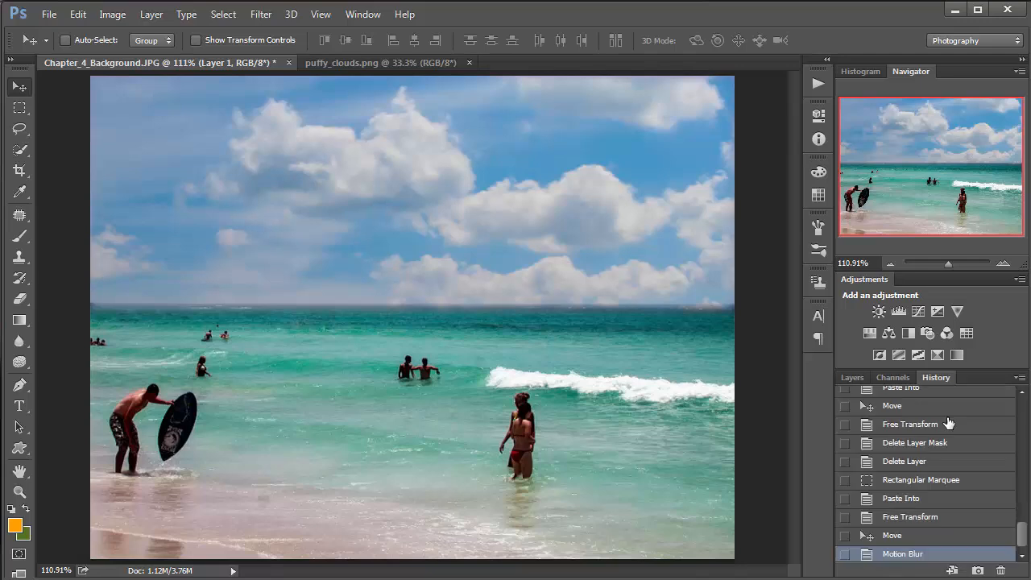
click(895, 551)
click(891, 538)
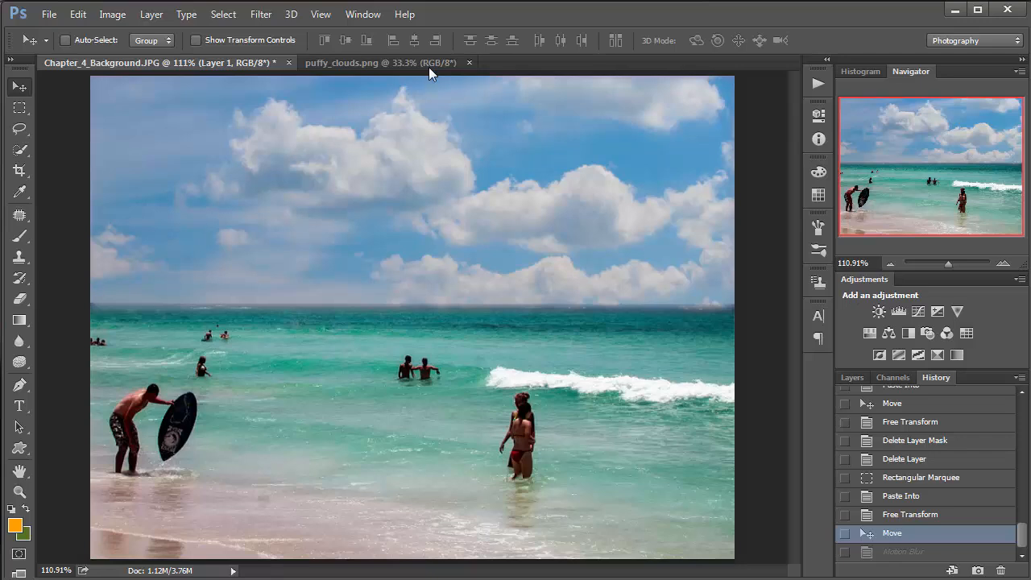
- Close the beach and clouds images without saving changes, and open justice_building.png from Adobe Bridge
click(290, 64)
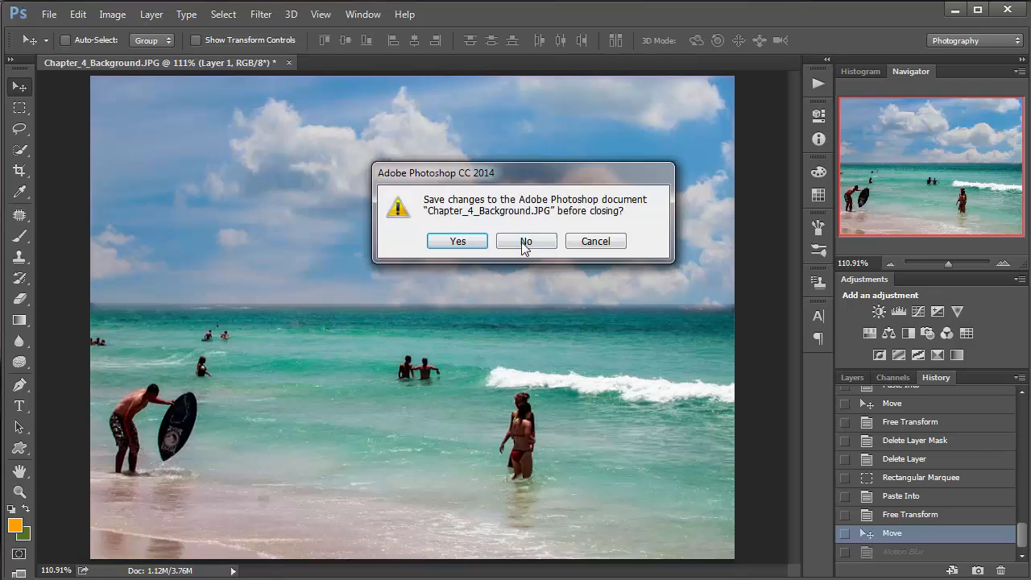
click(523, 243)
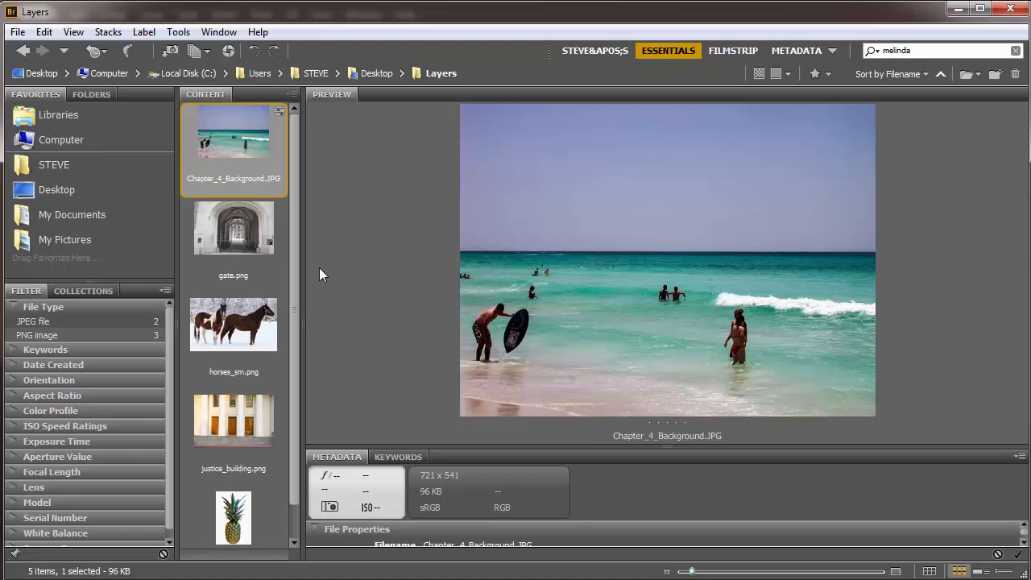
click(246, 409)
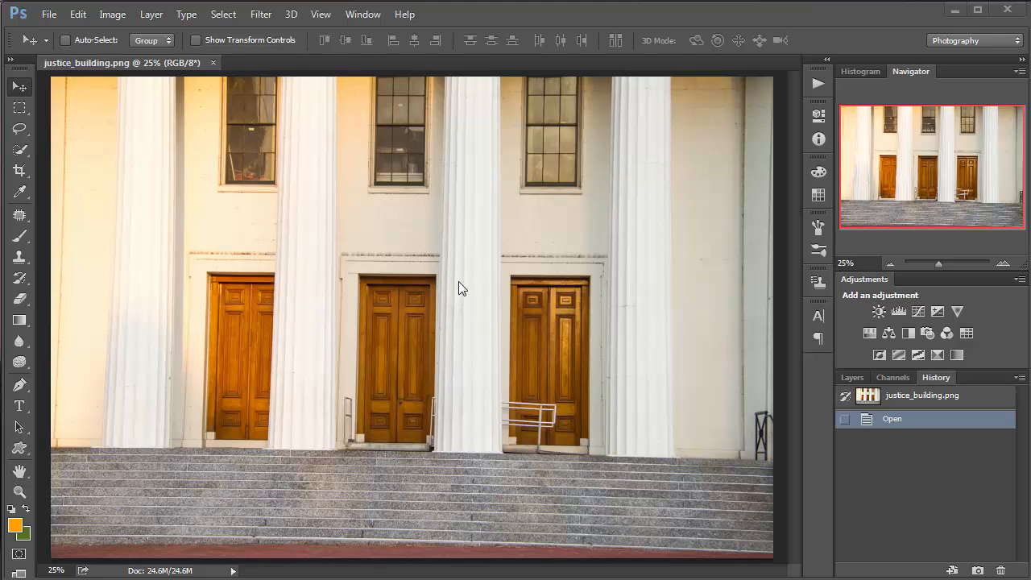
- Straighten justice_building.png by rotating it slightly within the crop frame, and apply the crop
click(612, 65)
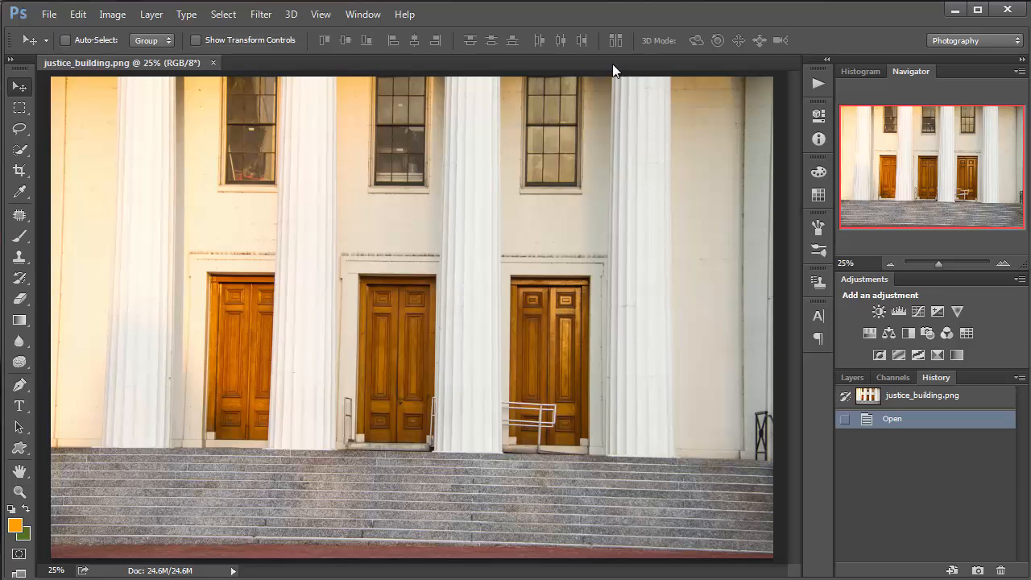
key(ctrl+minus)
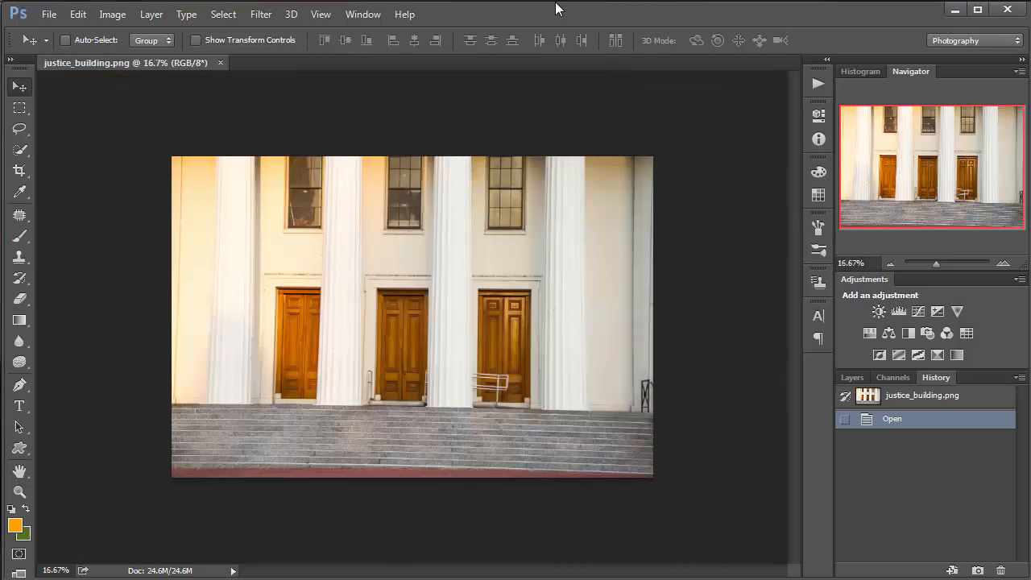
key(c)
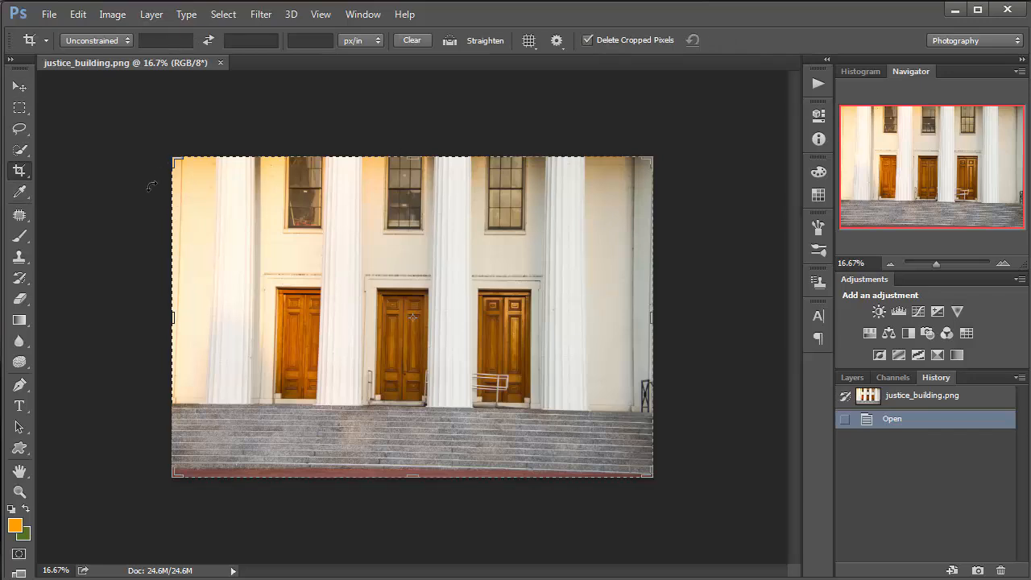
drag(150, 181, 148, 184)
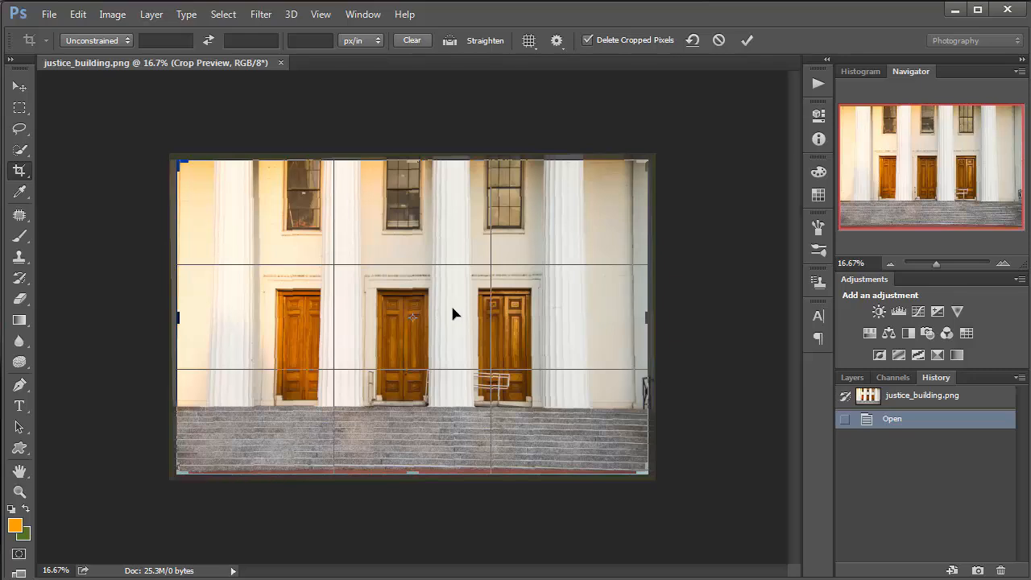
key(Return)
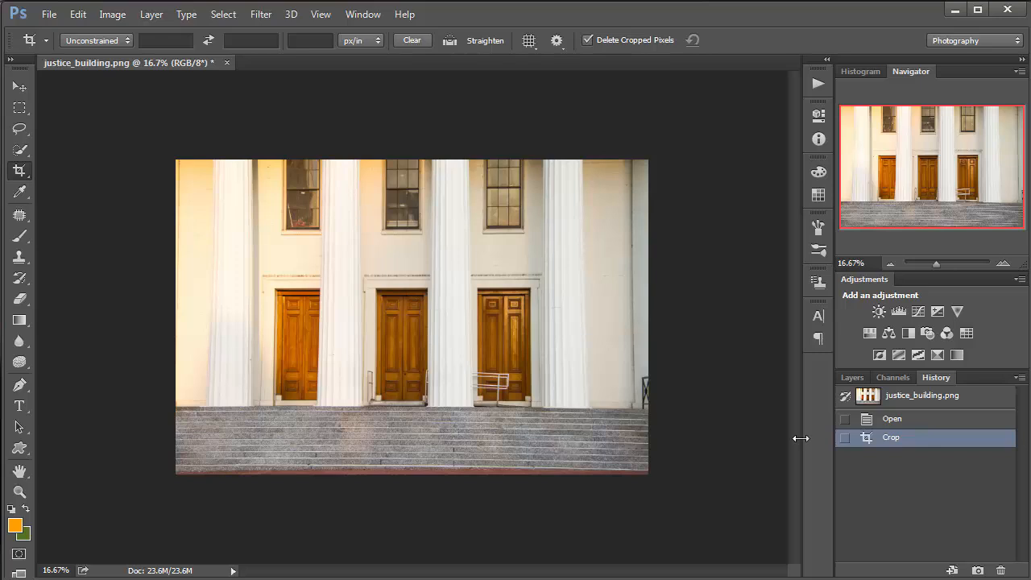
- Display the building image's layers, then switch to Adobe Bridge and open gate.png with Adobe Photoshop CC 2014
click(852, 378)
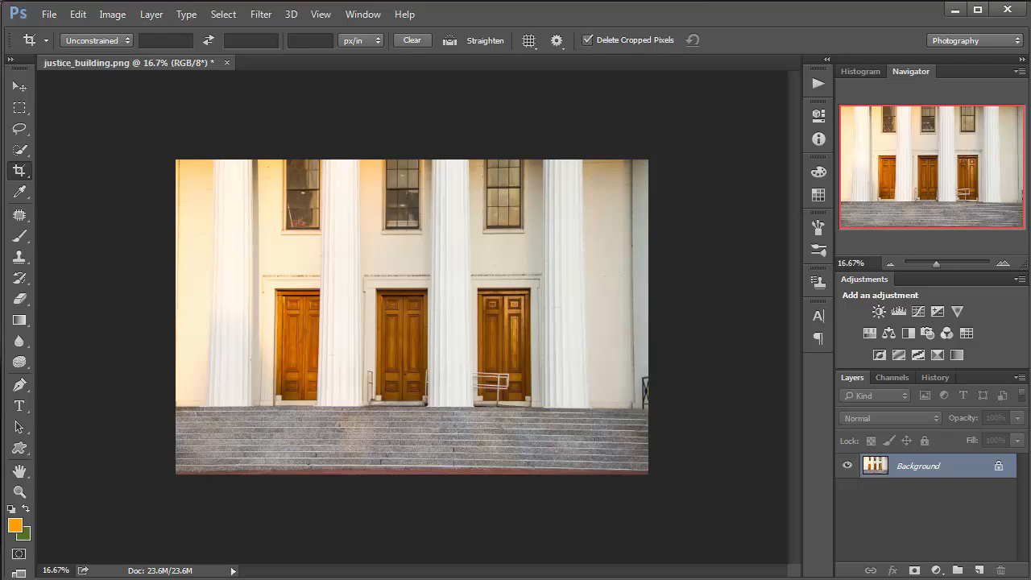
click(371, 577)
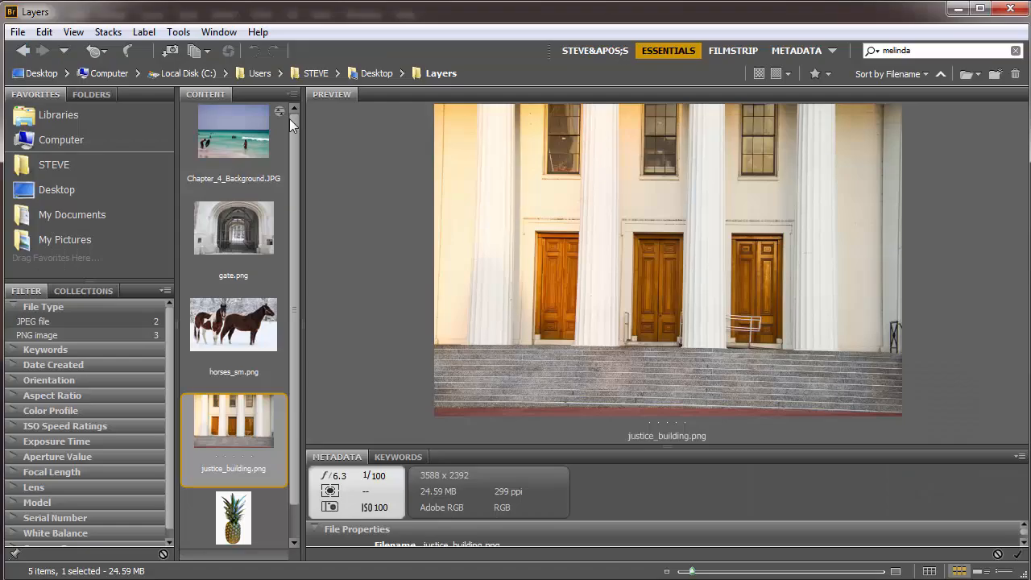
click(244, 233)
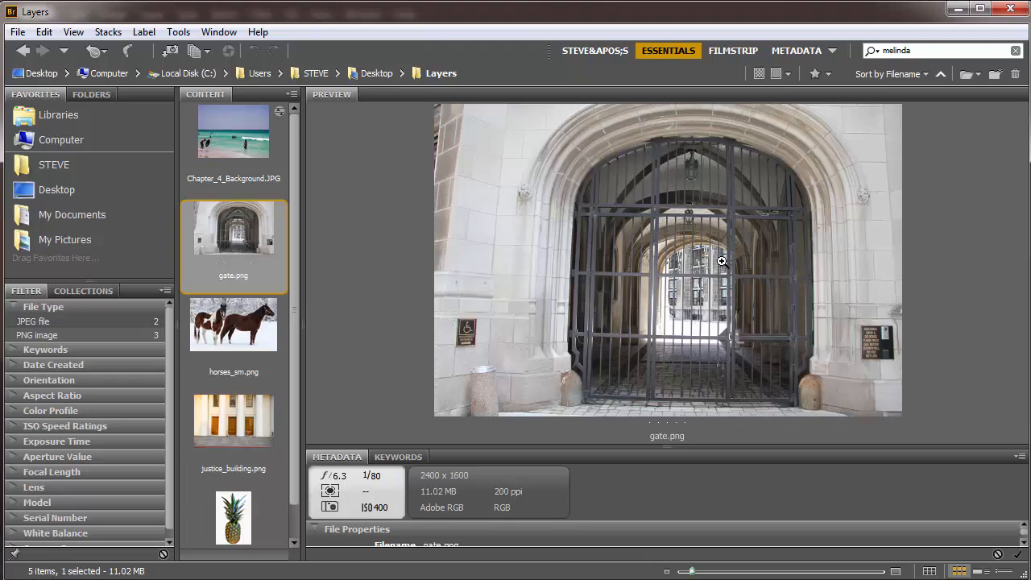
right_click(237, 230)
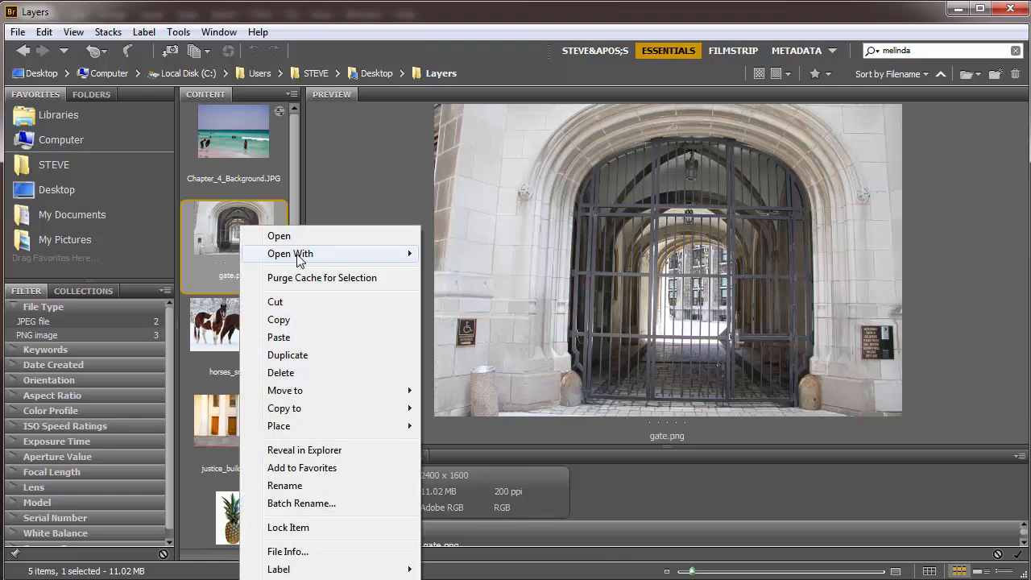
mouse_move(312, 257)
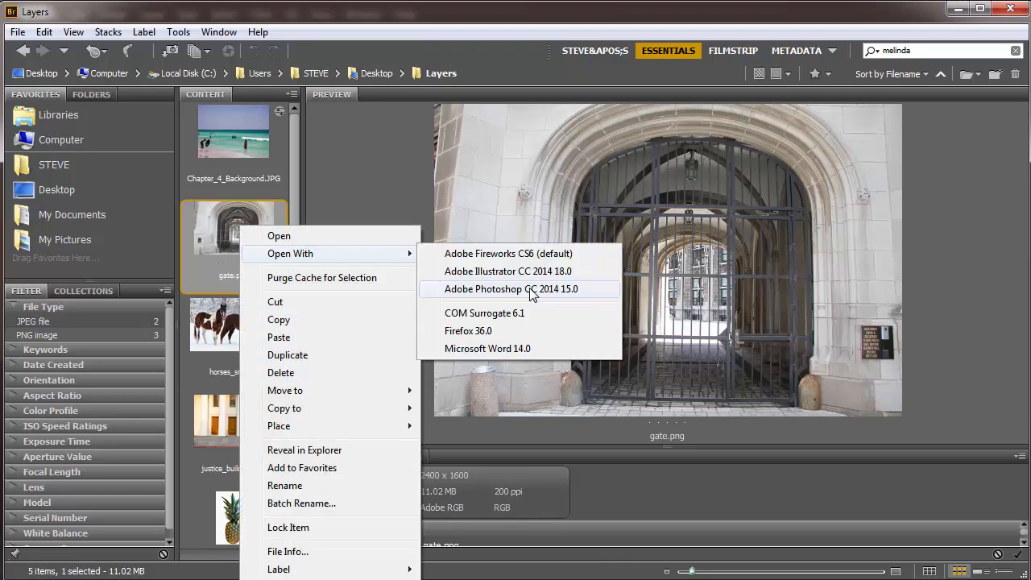
click(532, 290)
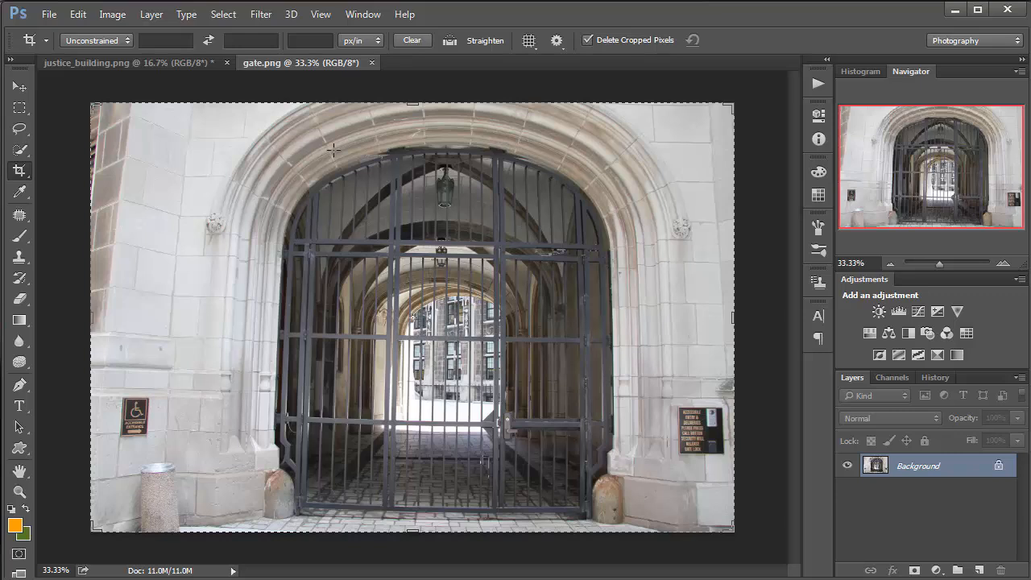
- Select the whole gate.png image and copy it into justice_building.png as a new layer, fitting the building image to the window
click(19, 86)
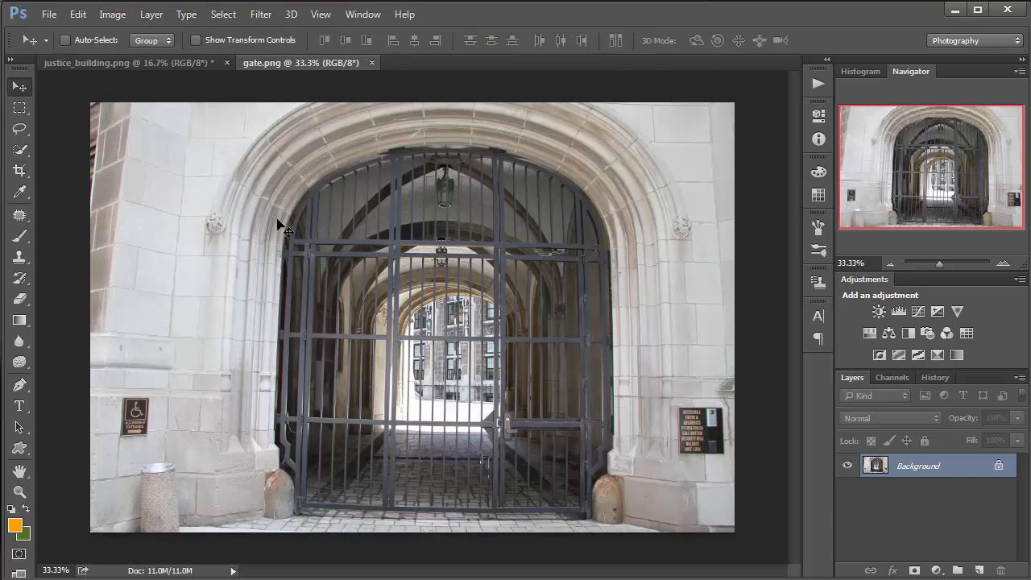
key(ctrl+a)
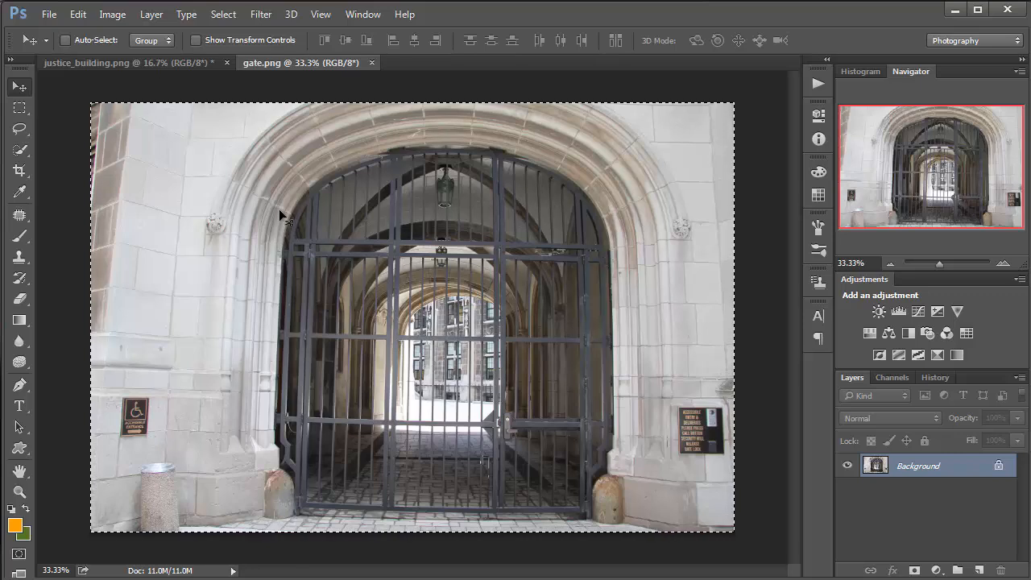
drag(216, 115, 475, 339)
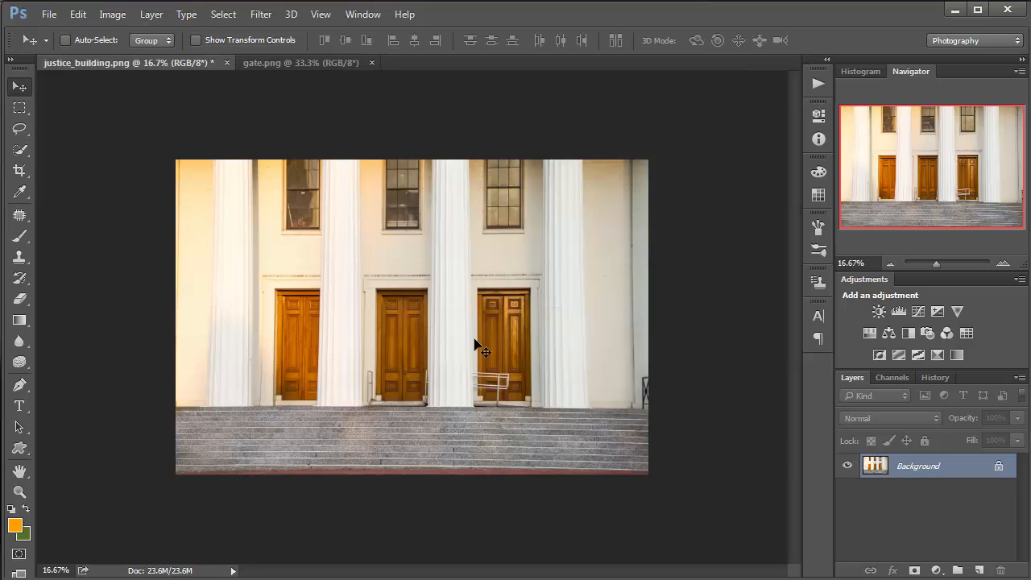
drag(474, 344, 475, 347)
key(ctrl+0)
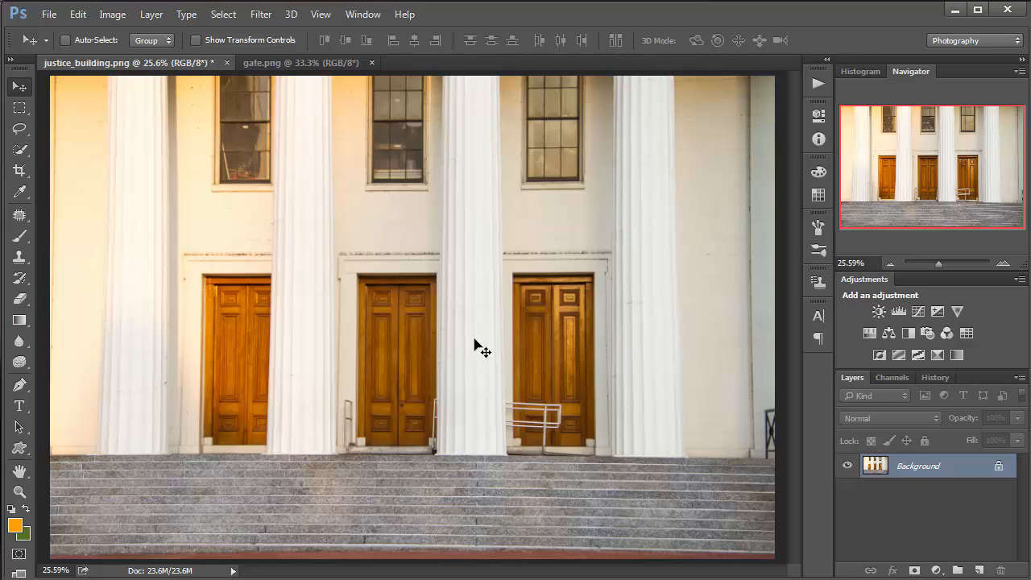
drag(475, 344, 475, 346)
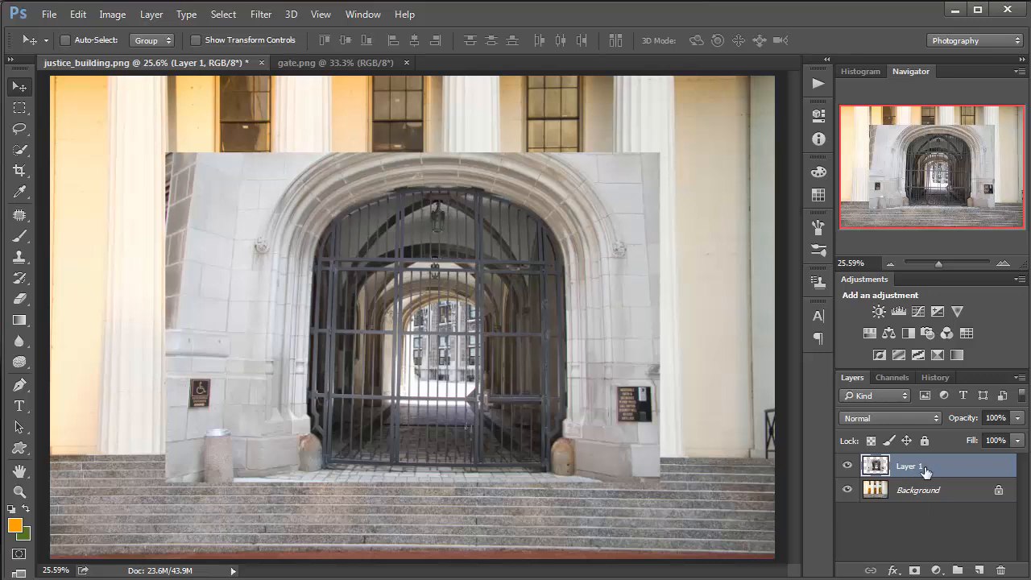
- Align the gate layer with the building image's upper-left corner and try scaling it to 156.17% width and 153% height to cover the building
drag(427, 330, 303, 256)
key(ctrl+t)
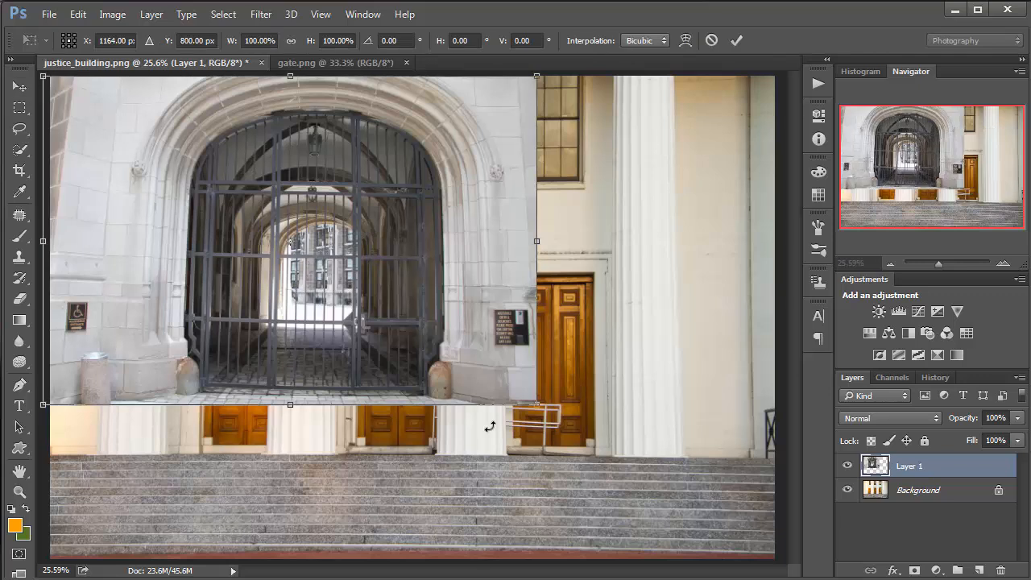
drag(536, 405, 810, 577)
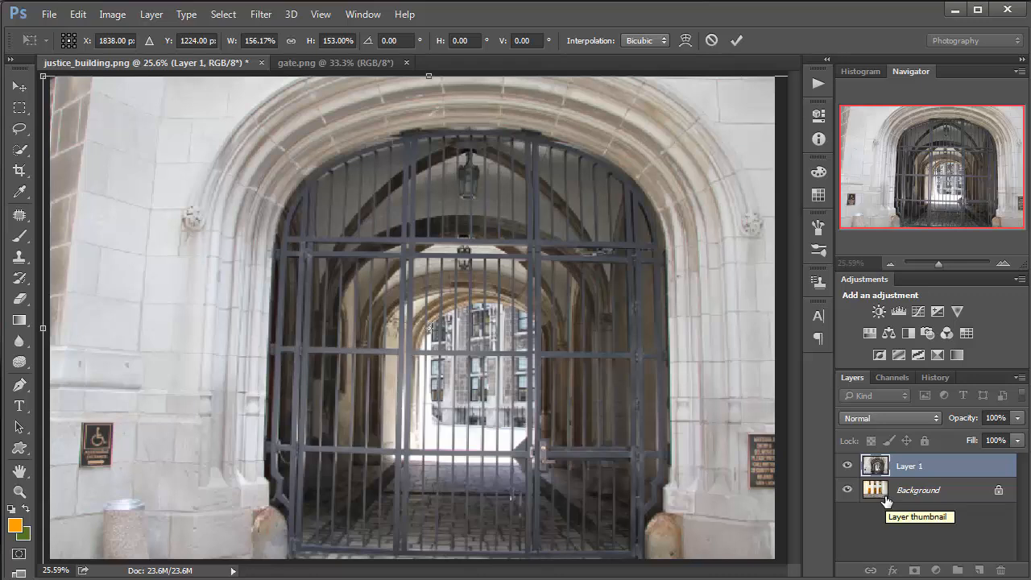
key(Escape)
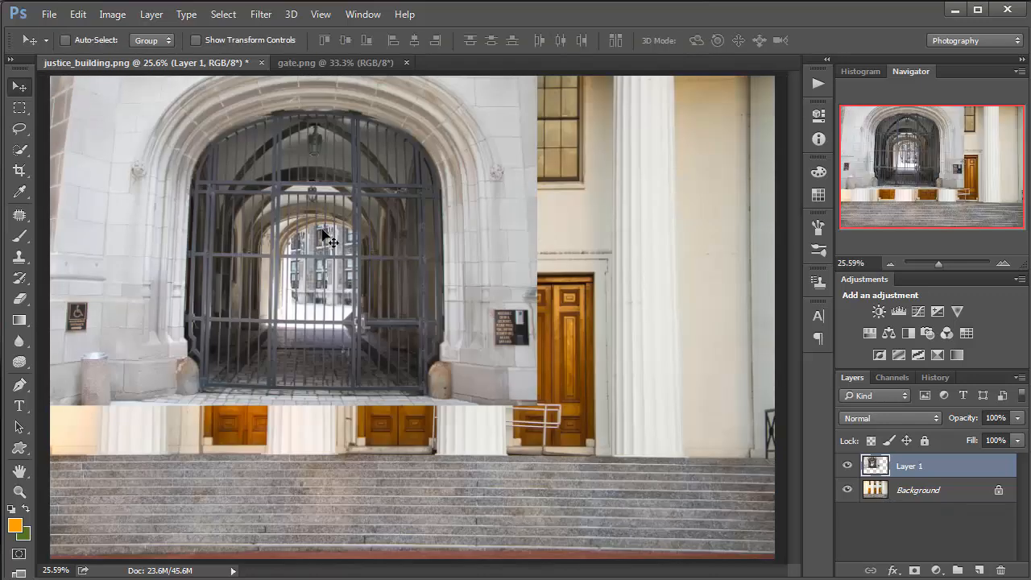
- Move the gate layer over the lower-right part of the building image
drag(401, 312, 446, 362)
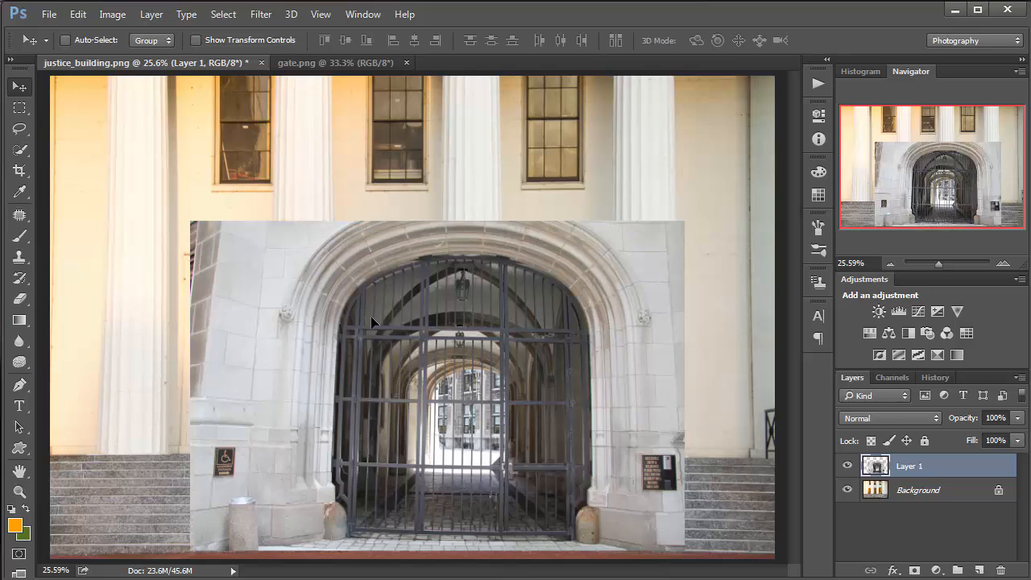
drag(467, 394, 448, 415)
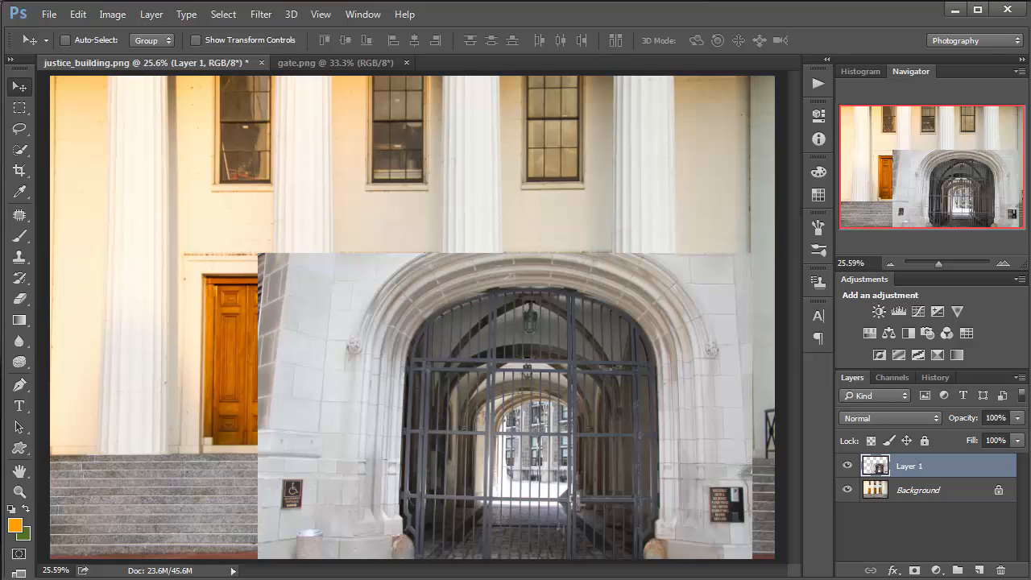
- Switch to Adobe Bridge, open horses_sm.png in Photoshop, and copy the whole image into justice_building.png as a new layer
click(370, 579)
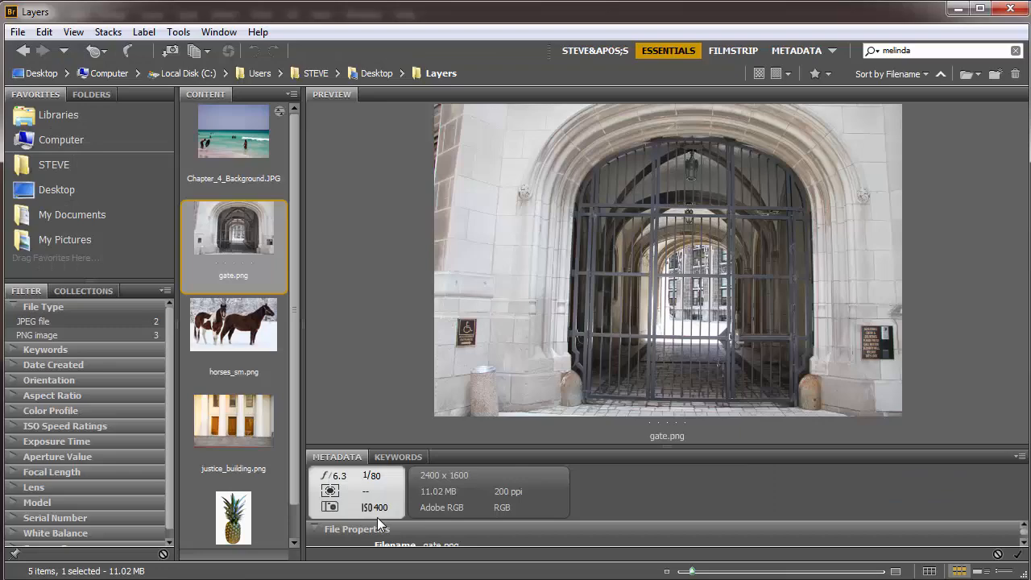
click(232, 330)
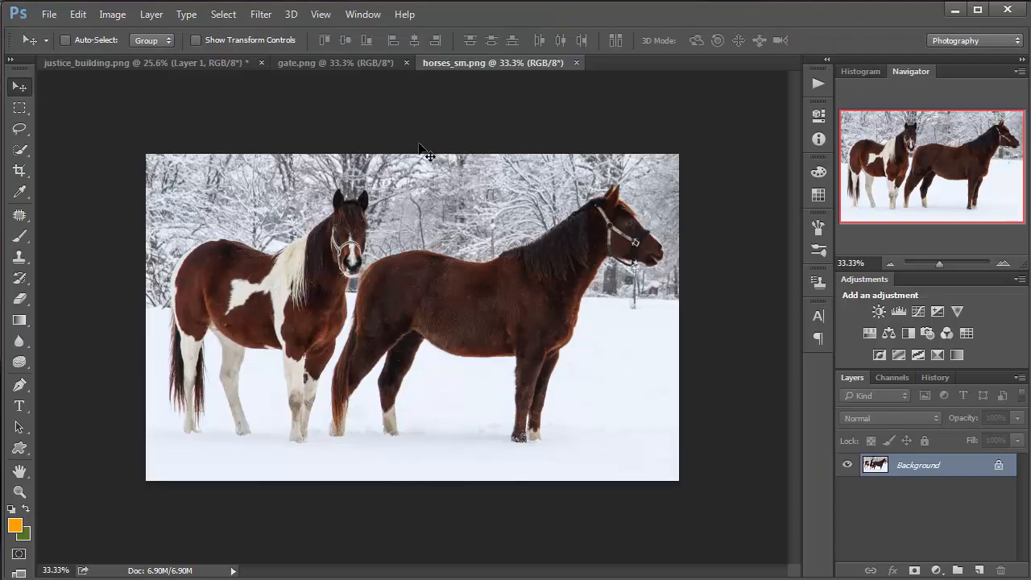
key(ctrl+a)
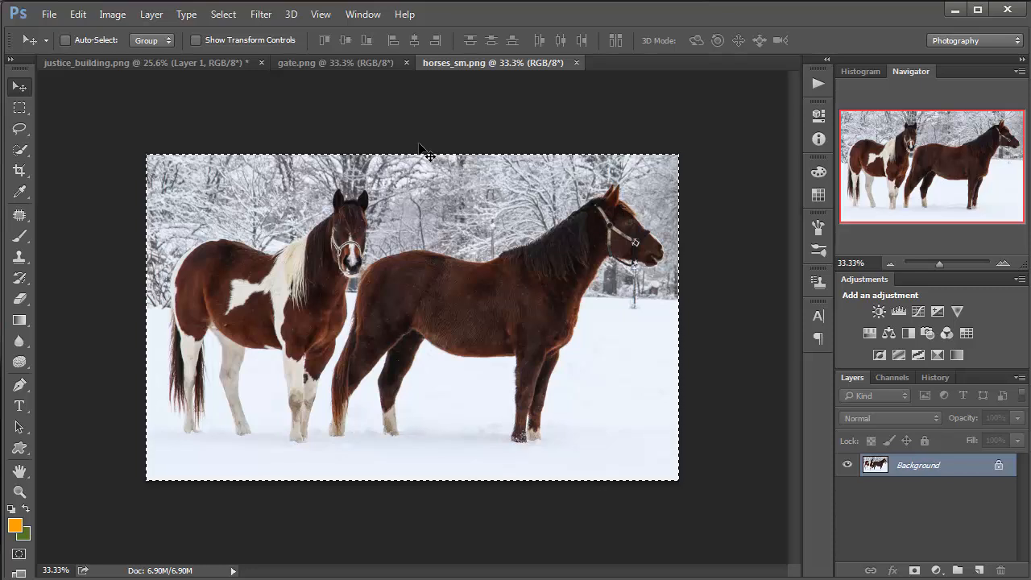
click(143, 62)
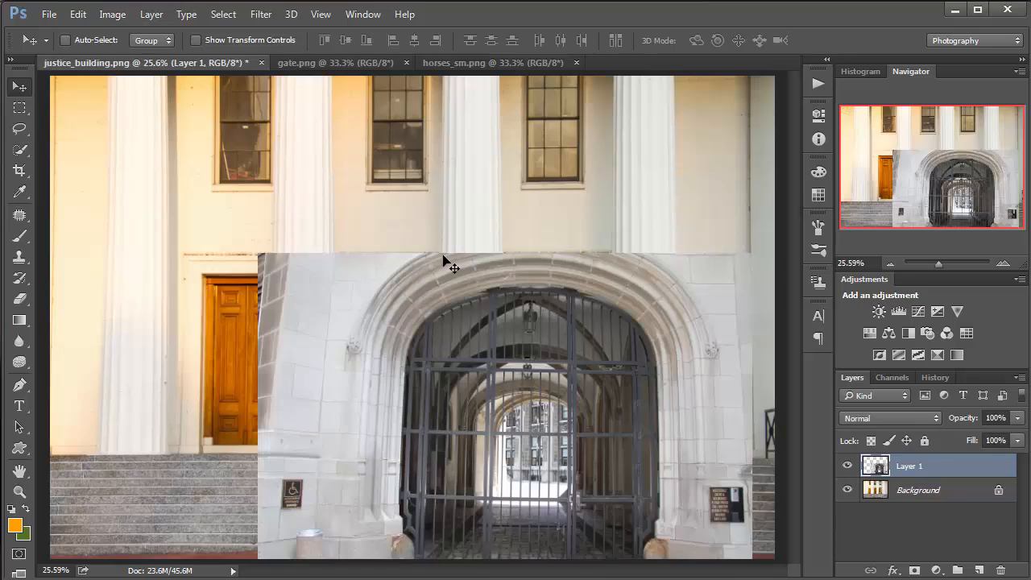
key(ctrl+v)
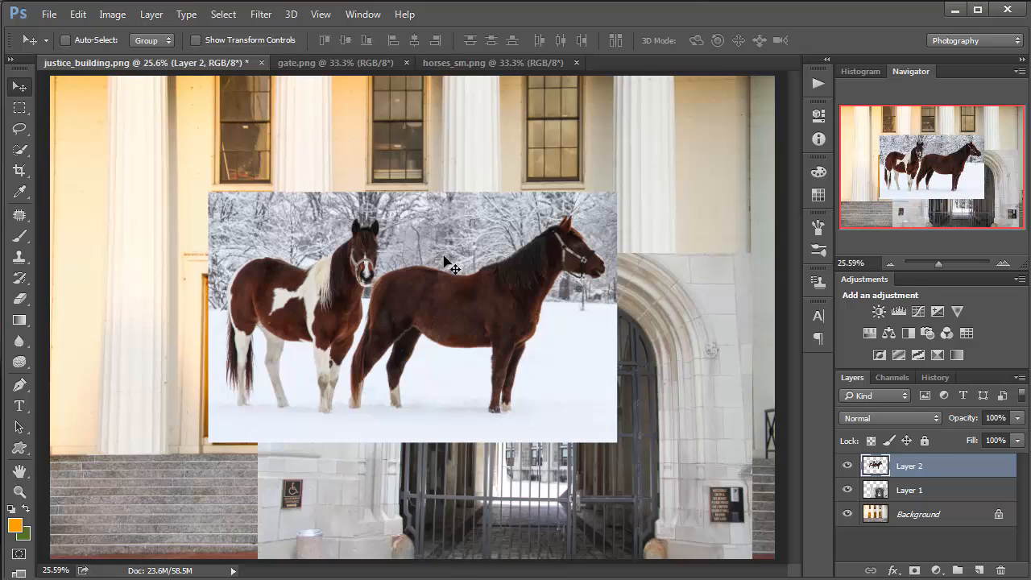
- Move the horses layer around the composite and leave it over the gate image in the lower-right part of the building
drag(415, 254, 342, 223)
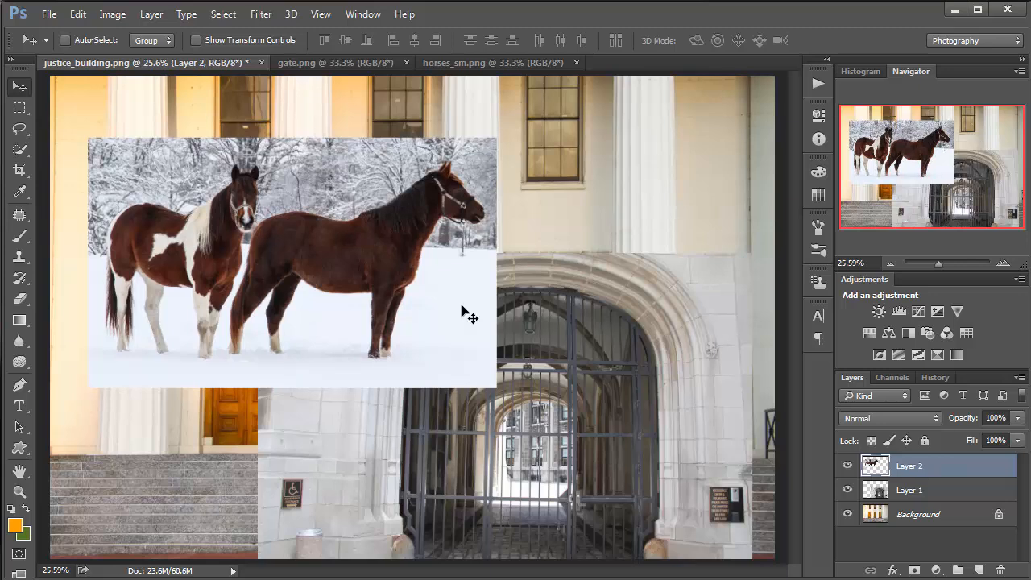
drag(411, 286, 448, 300)
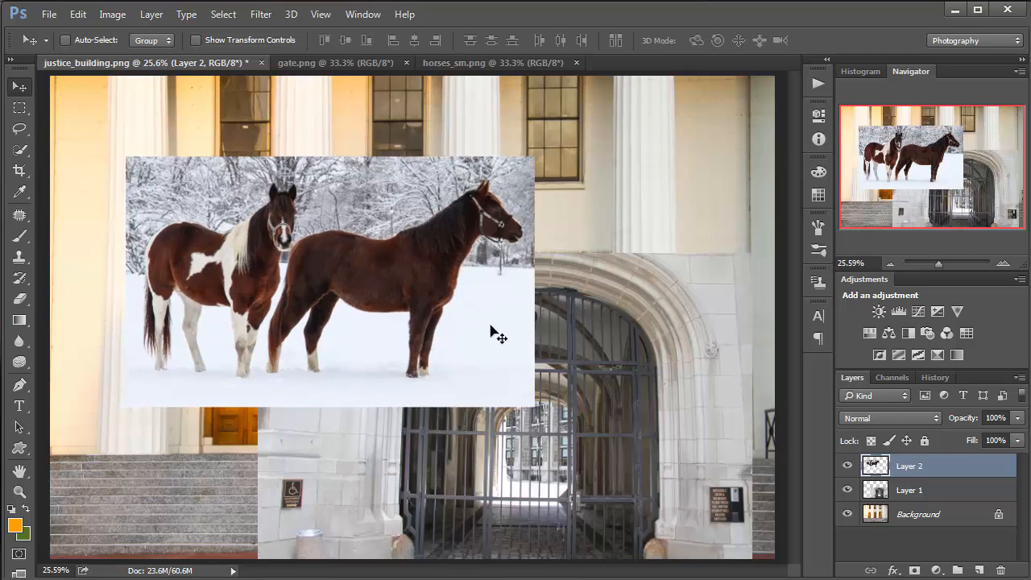
drag(497, 326, 665, 433)
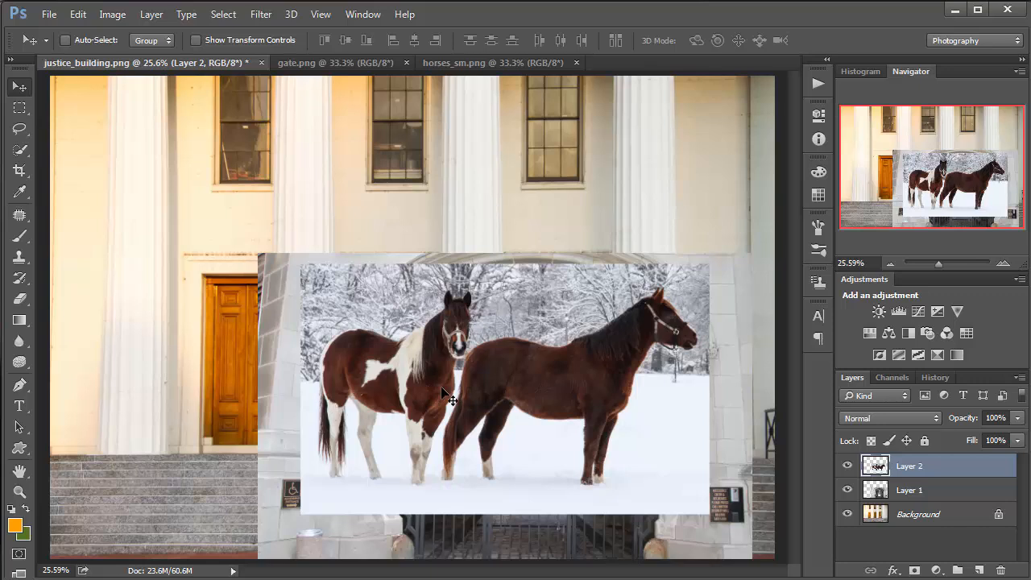
drag(367, 337, 193, 158)
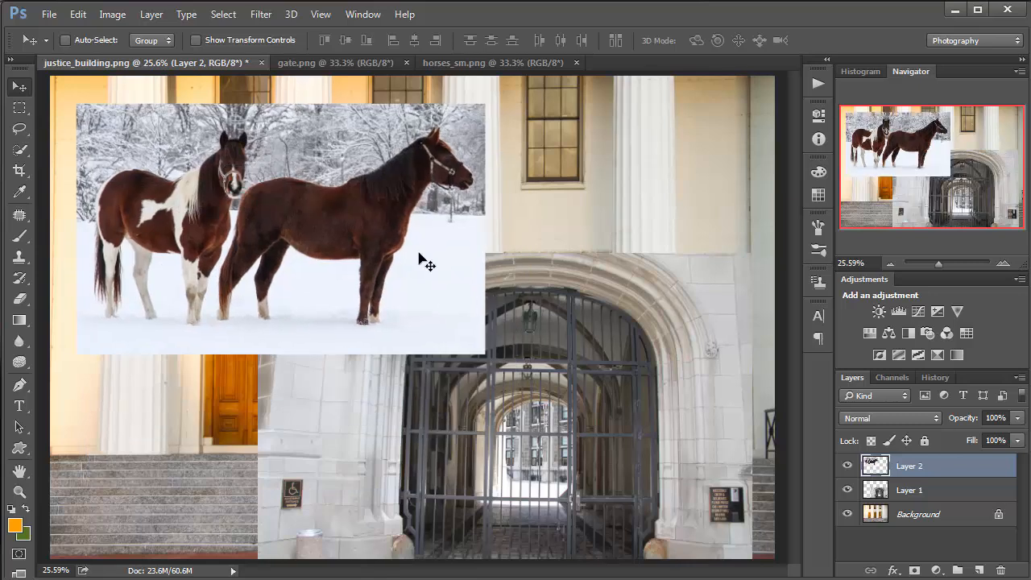
drag(471, 305, 645, 420)
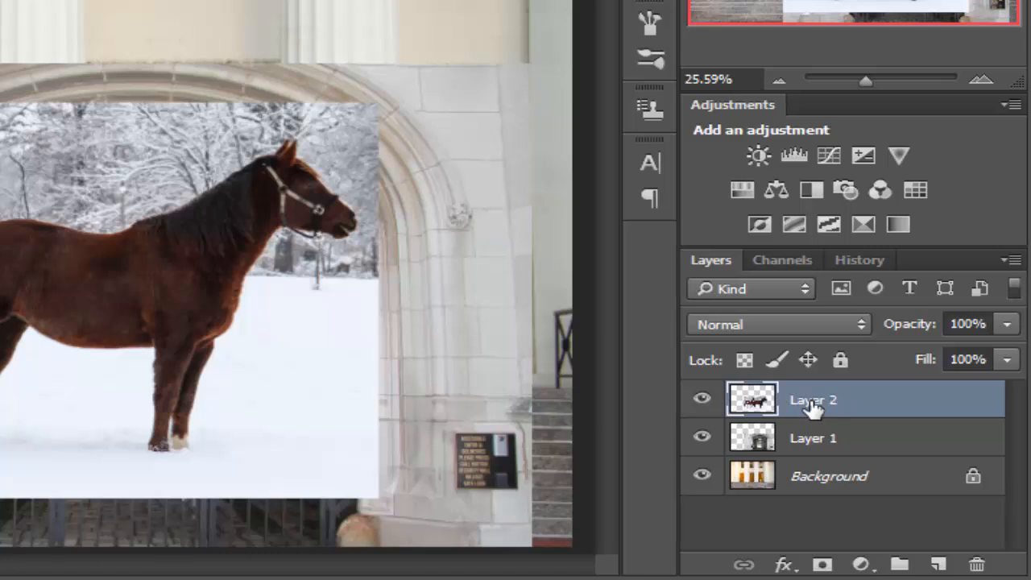
- Rename the horse image's layer as Horses and the gate image's layer as Gate
double_click(814, 403)
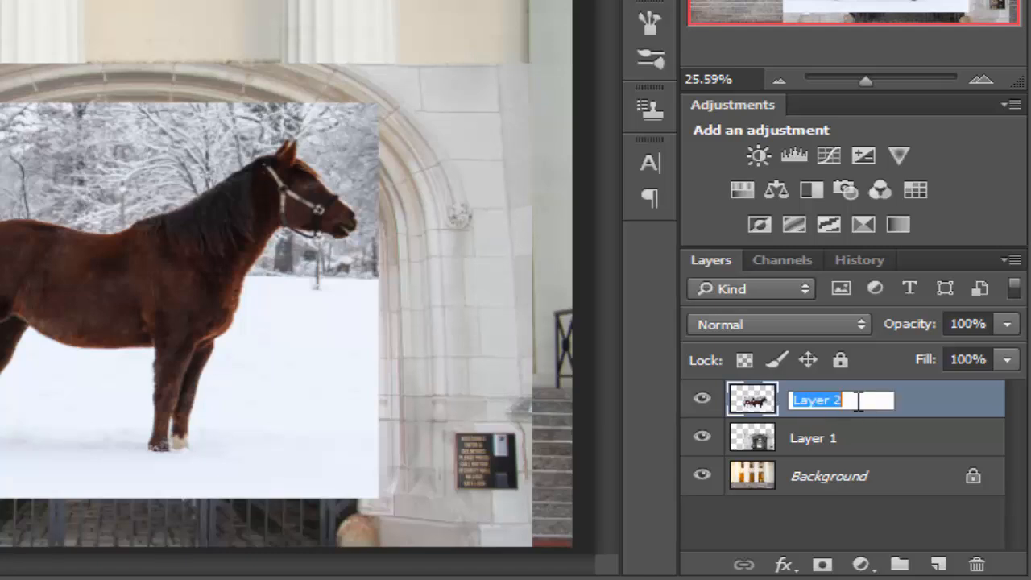
text(Hor)
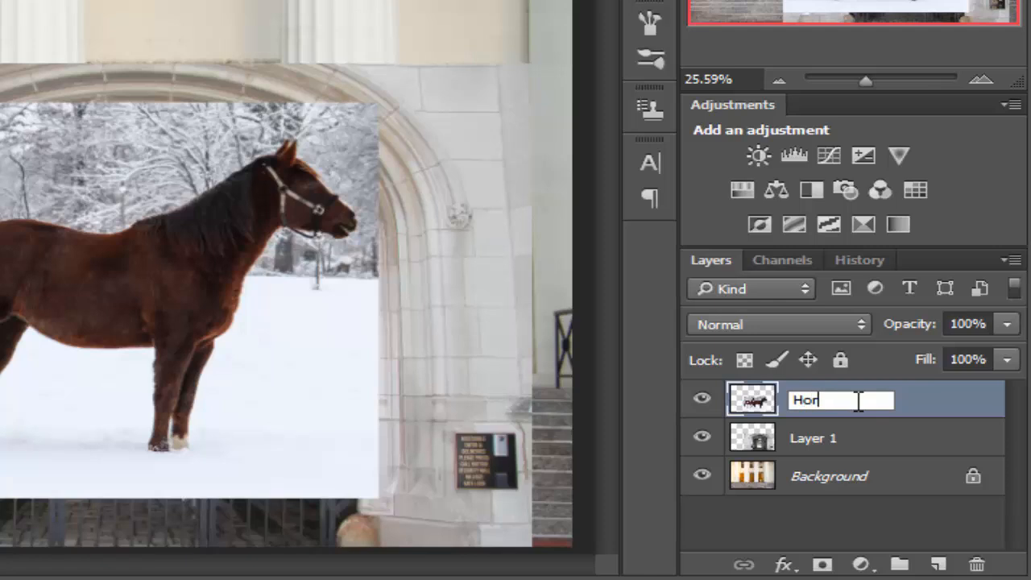
text(ses)
key(Return)
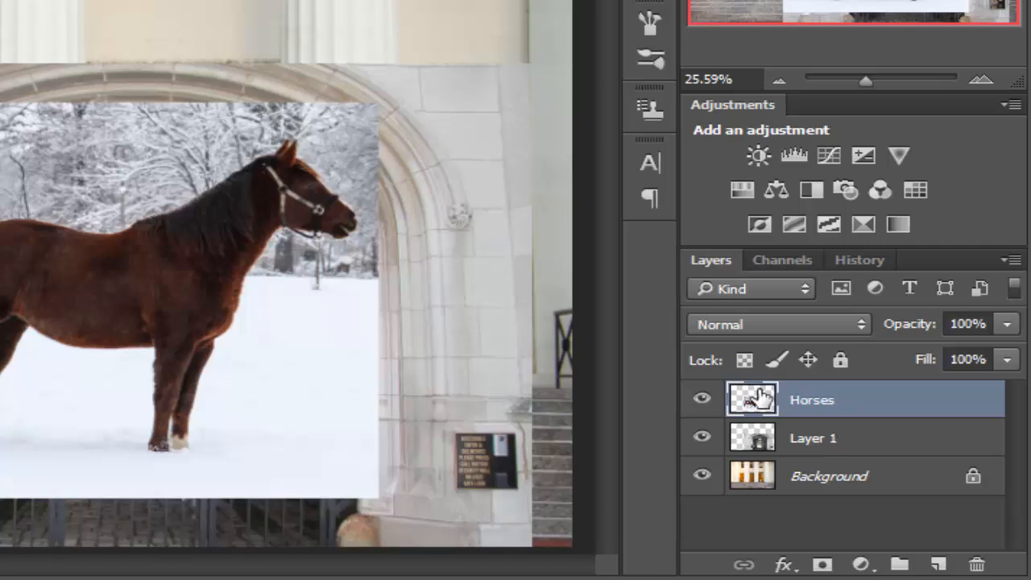
double_click(814, 439)
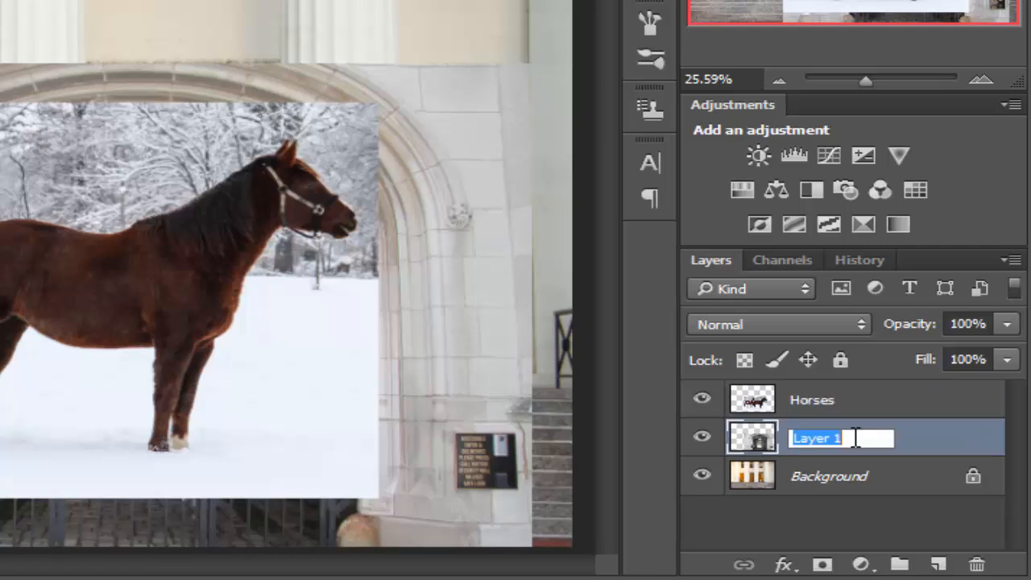
text(Gate)
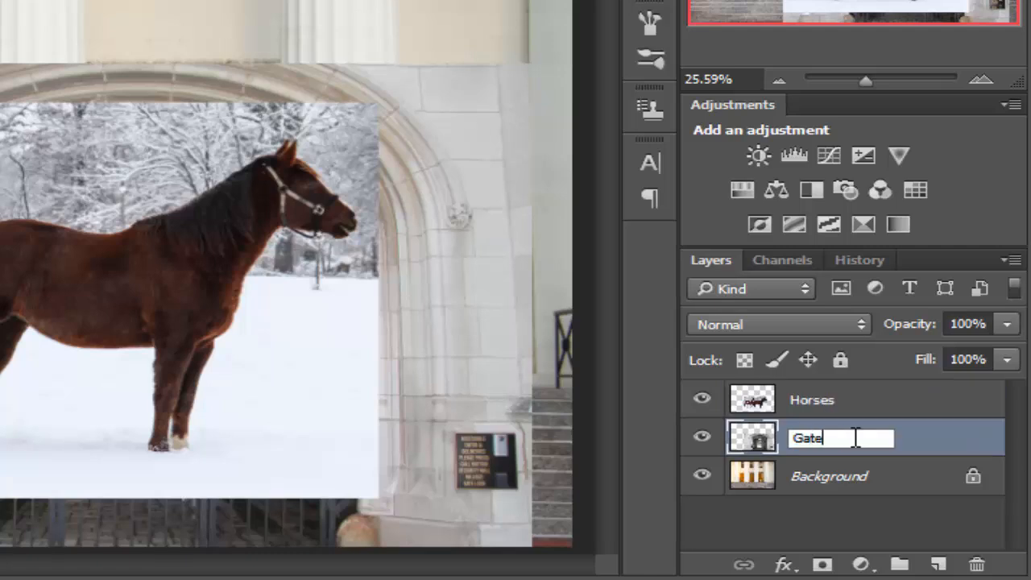
click(934, 439)
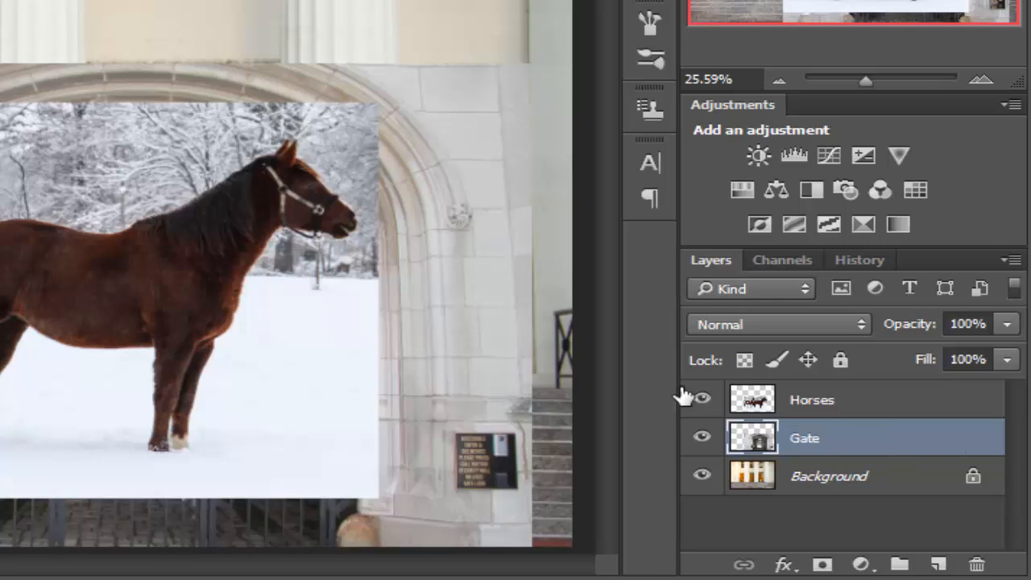
- Stack the Gate layer above the Horses layer and move the gate image into the canvas's lower-right corner
click(796, 443)
drag(799, 449, 818, 390)
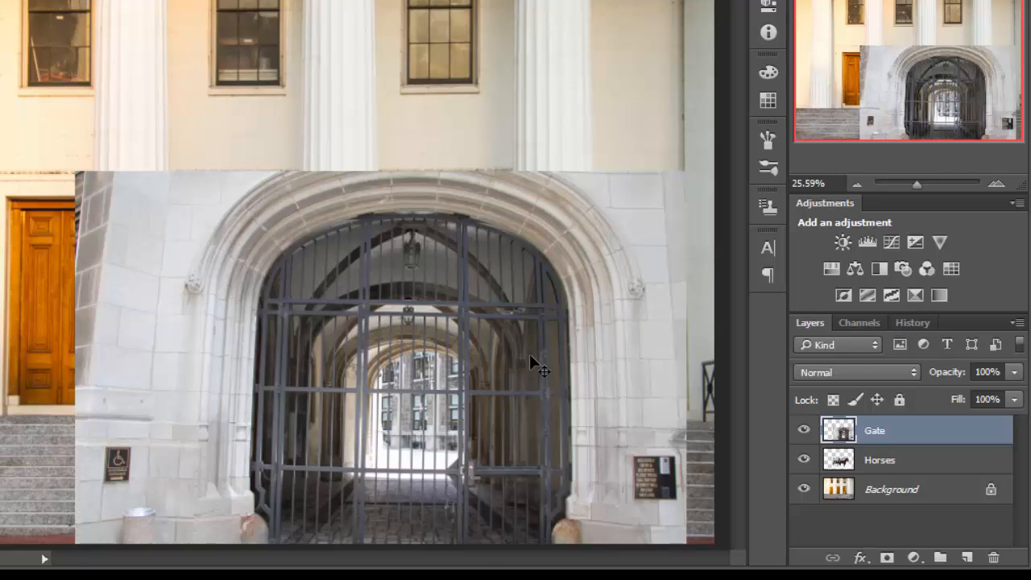
double_click(876, 432)
key(Return)
drag(604, 371, 674, 384)
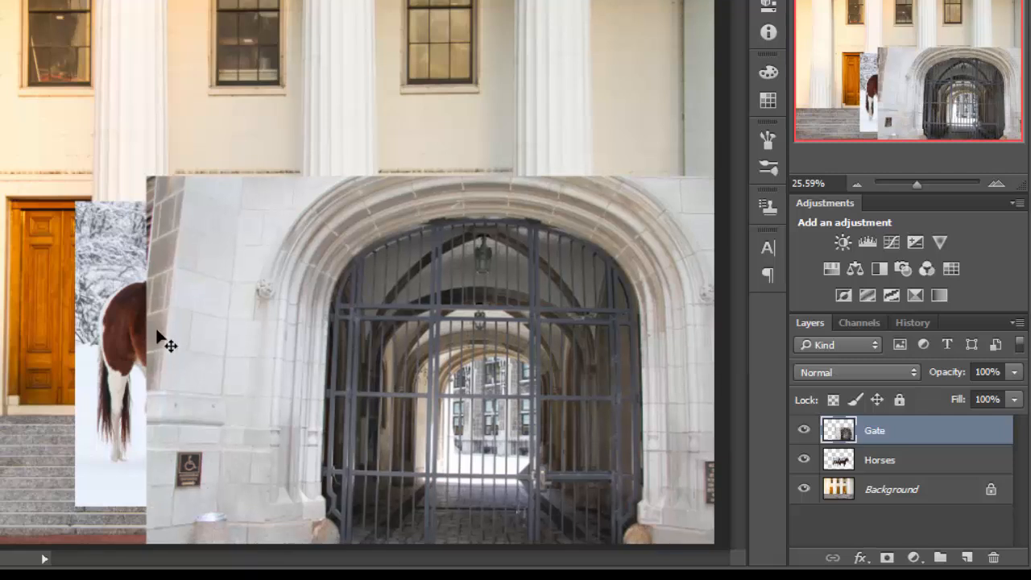
mouse_move(111, 246)
mouse_down()
mouse_move(109, 274)
mouse_move(107, 257)
mouse_move(100, 261)
mouse_move(111, 242)
mouse_up()
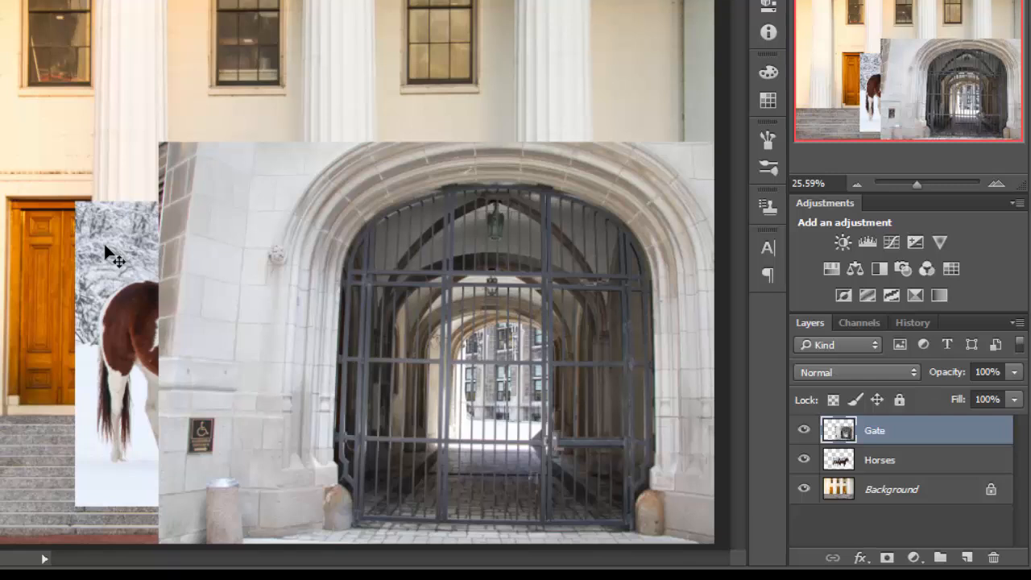
- Move the horses image up and to the left behind the gate, and stack the Horses layer above the Gate layer
click(105, 246)
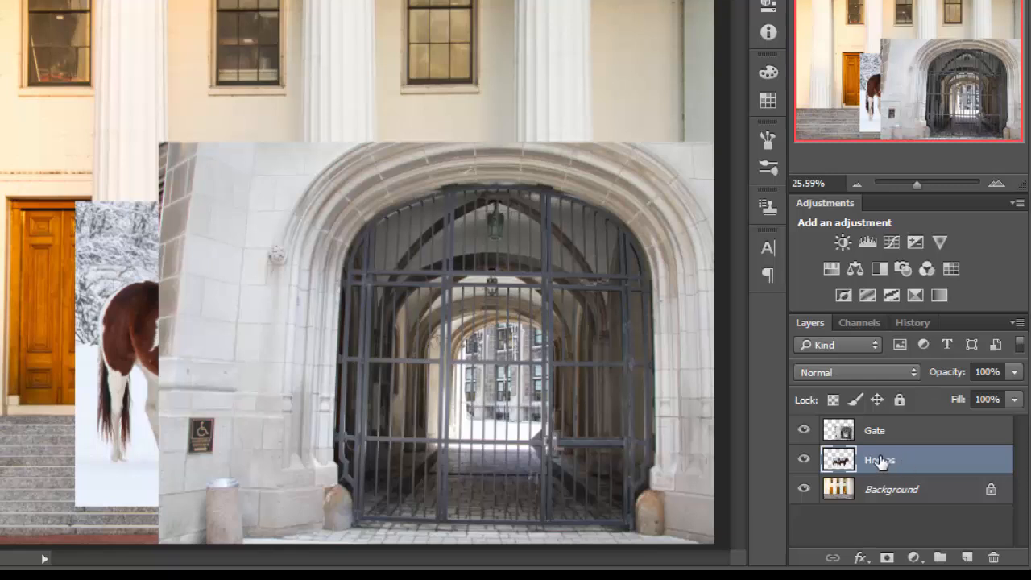
drag(52, 211, 139, 242)
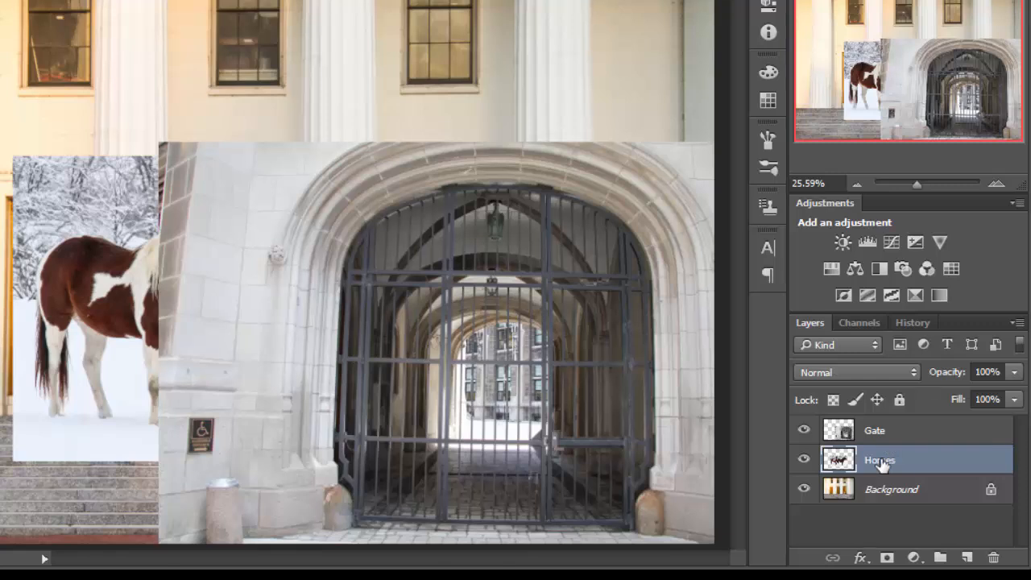
drag(880, 462, 890, 433)
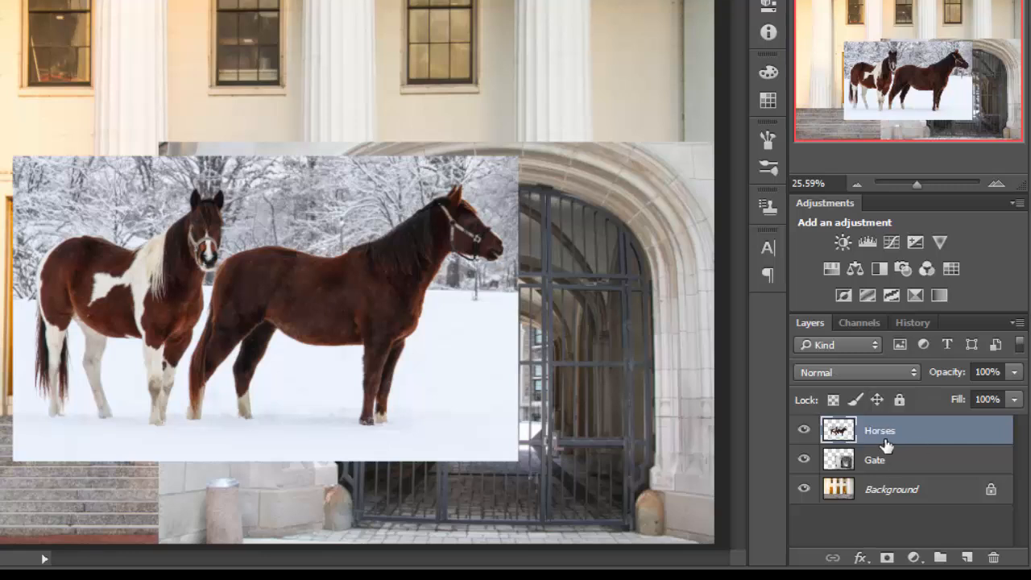
- Reposition the horses image over the gate, leaving it across the gate's lower-left part and the adjoining stairs
drag(374, 342, 541, 389)
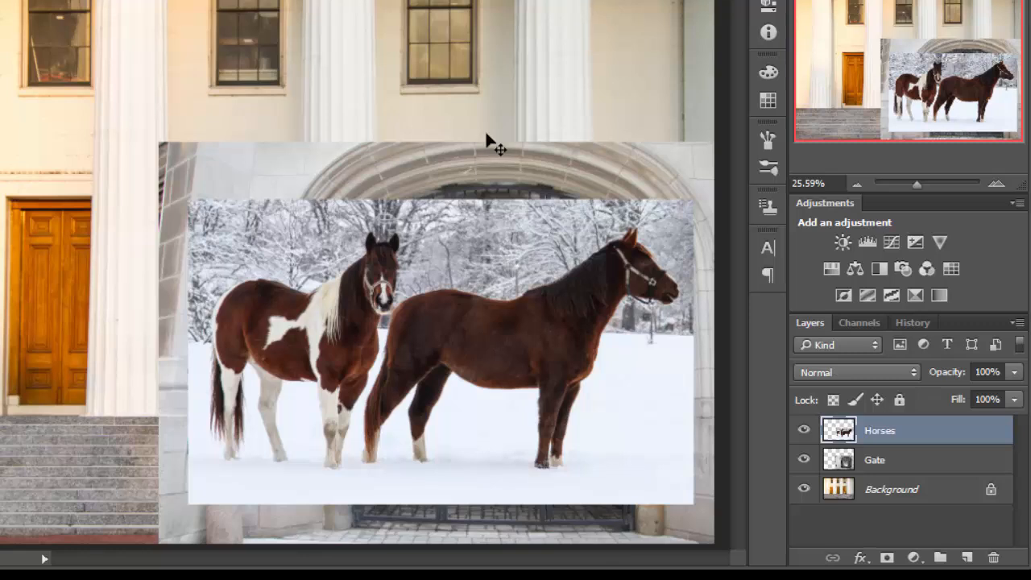
drag(480, 166, 458, 153)
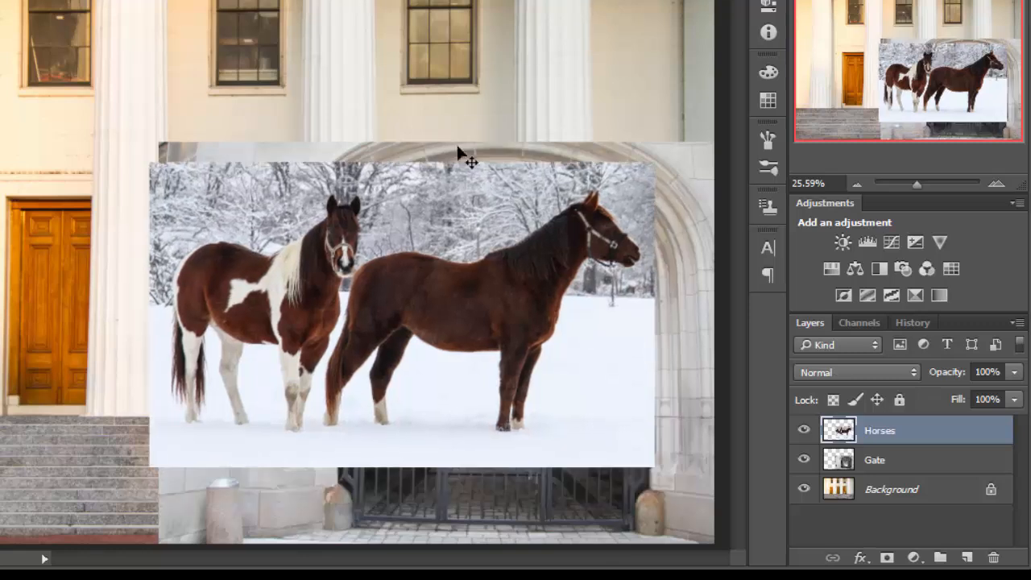
drag(688, 363, 619, 443)
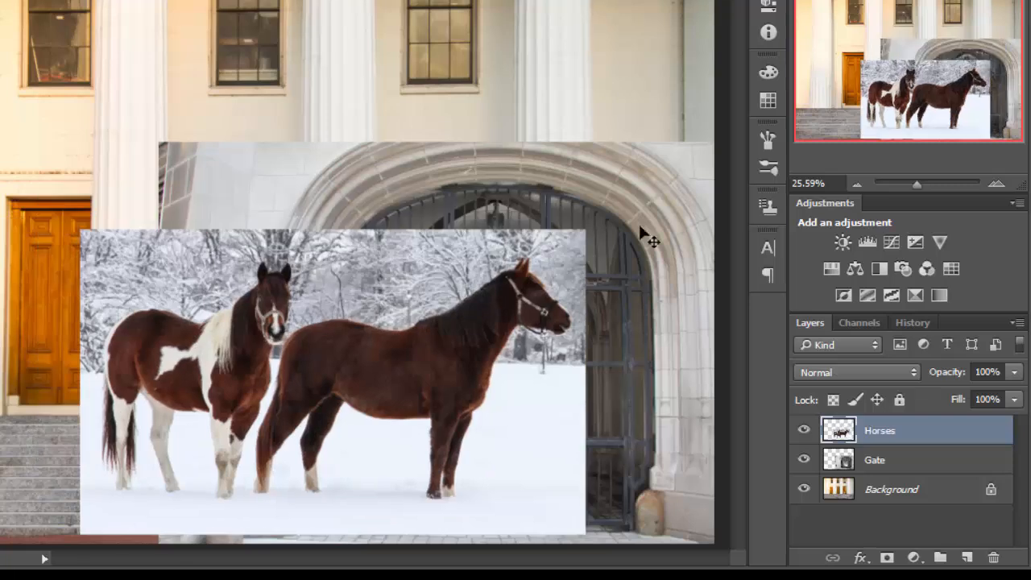
- Move the Gate layer up and to the left, and shift the Horses layer over the gate's lower-right part
click(610, 176)
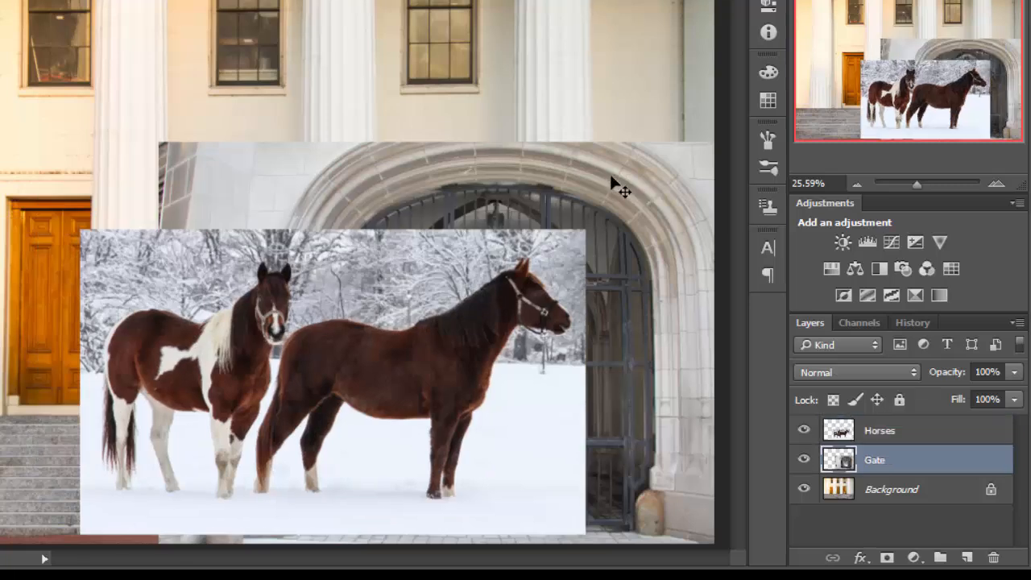
drag(588, 125, 497, 131)
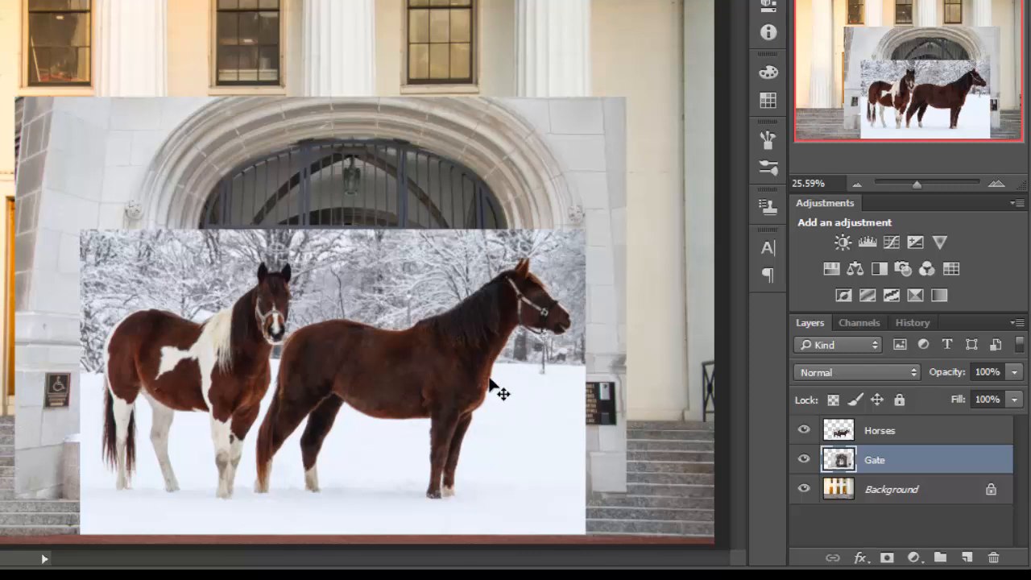
drag(489, 378, 581, 423)
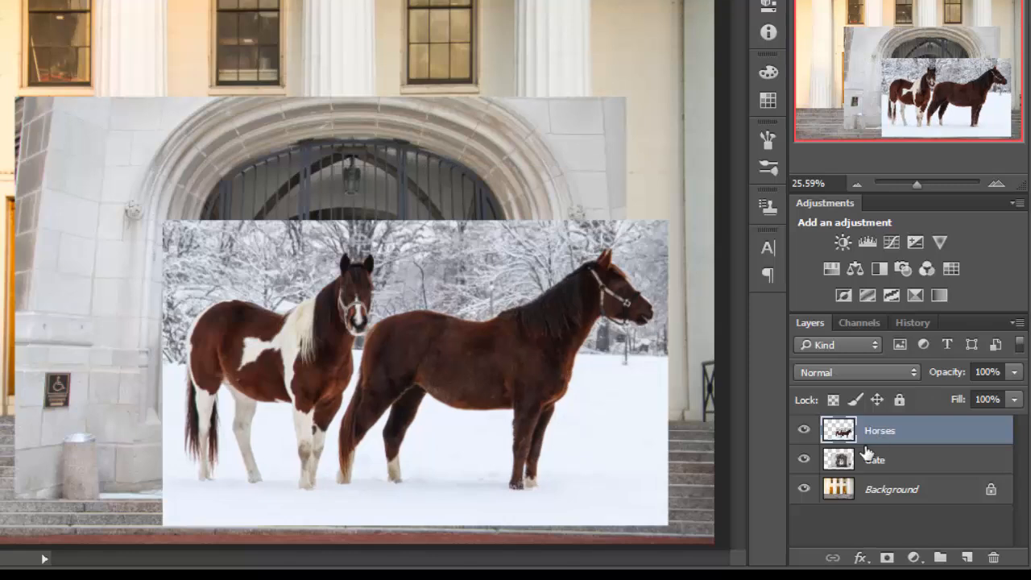
- Try to move the Background layer with the Move tool
click(895, 493)
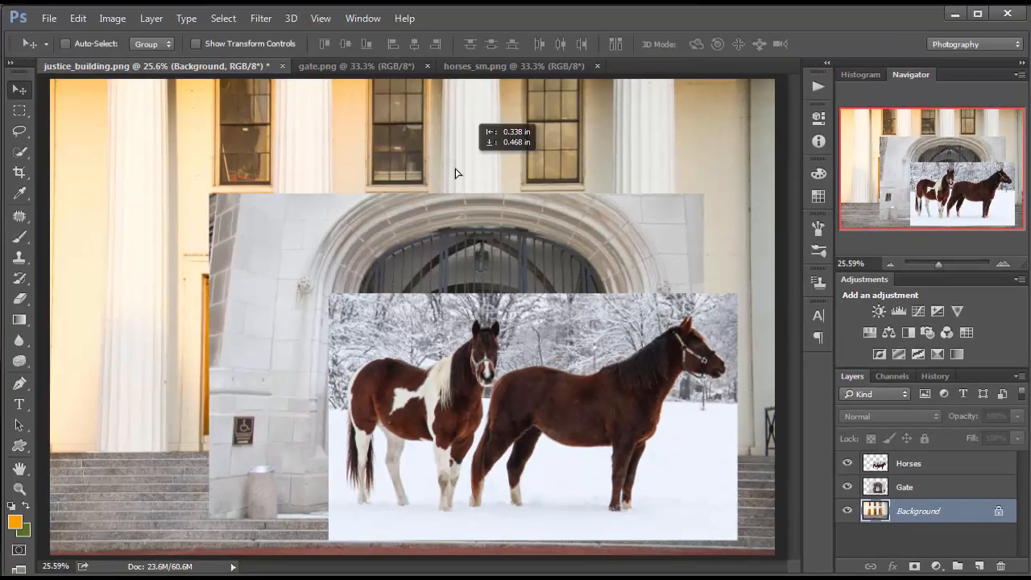
click(145, 282)
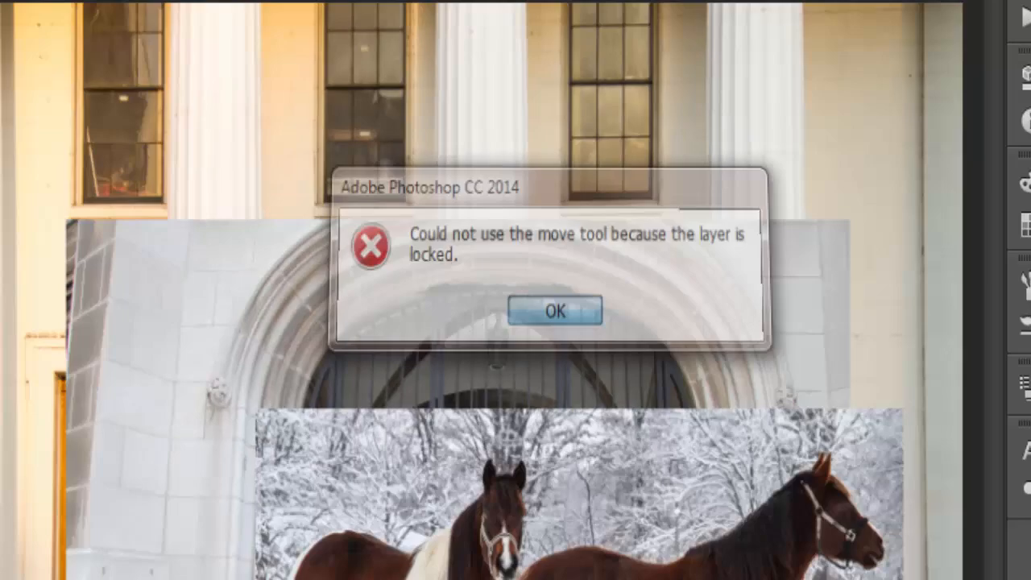
click(571, 338)
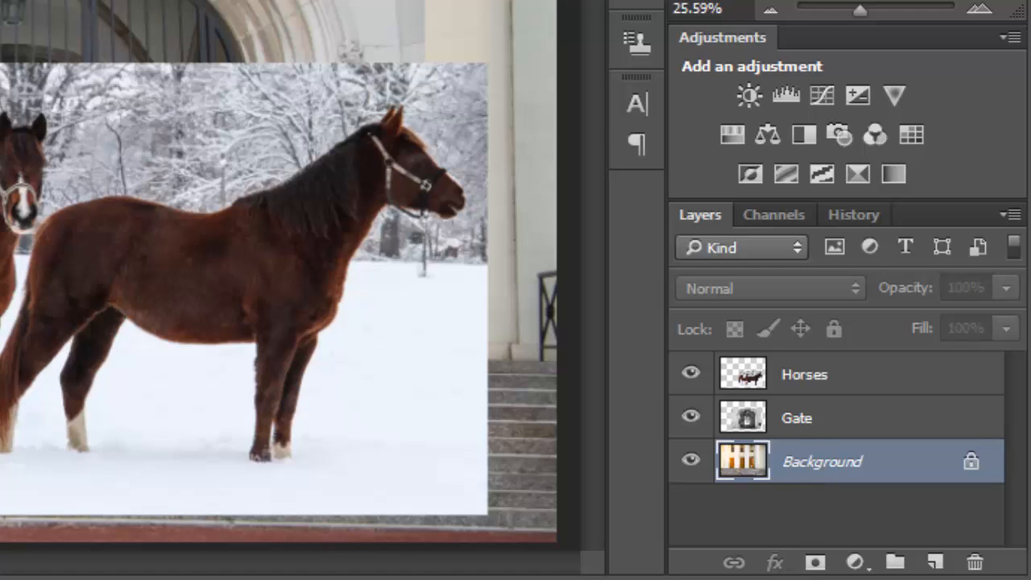
click(350, 143)
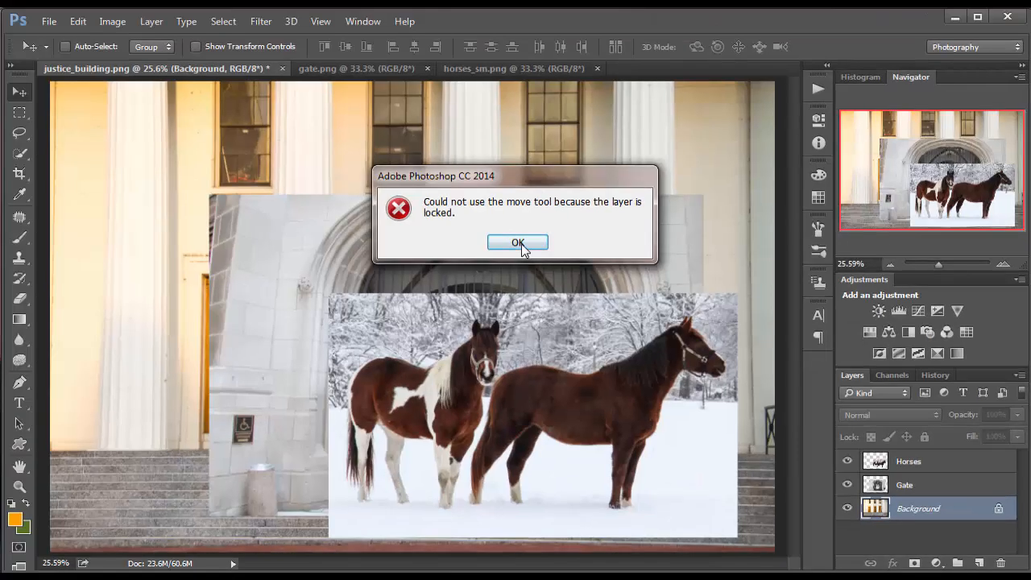
click(518, 243)
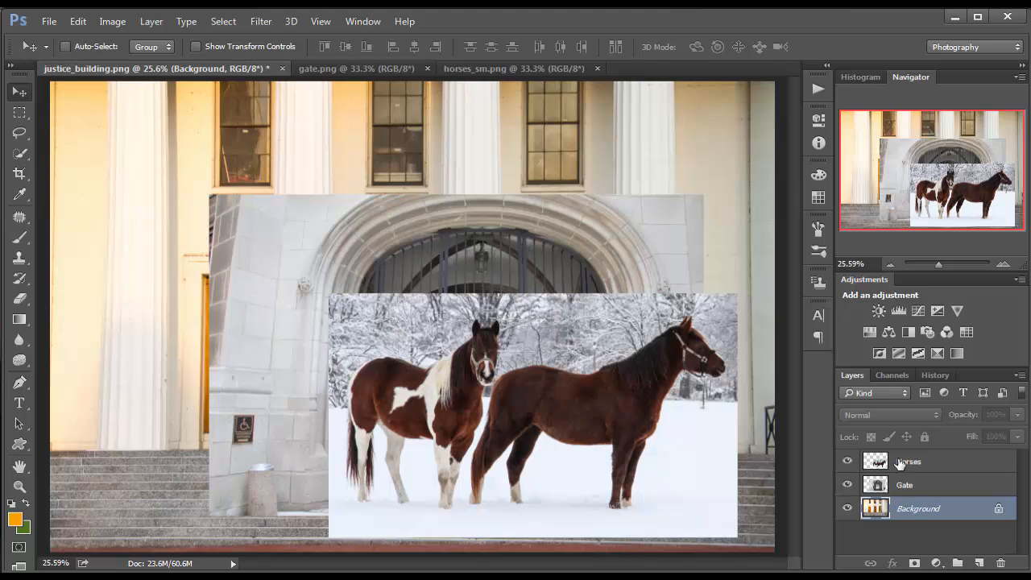
- Try to stack the Horses layer below the Background layer
drag(901, 461, 895, 528)
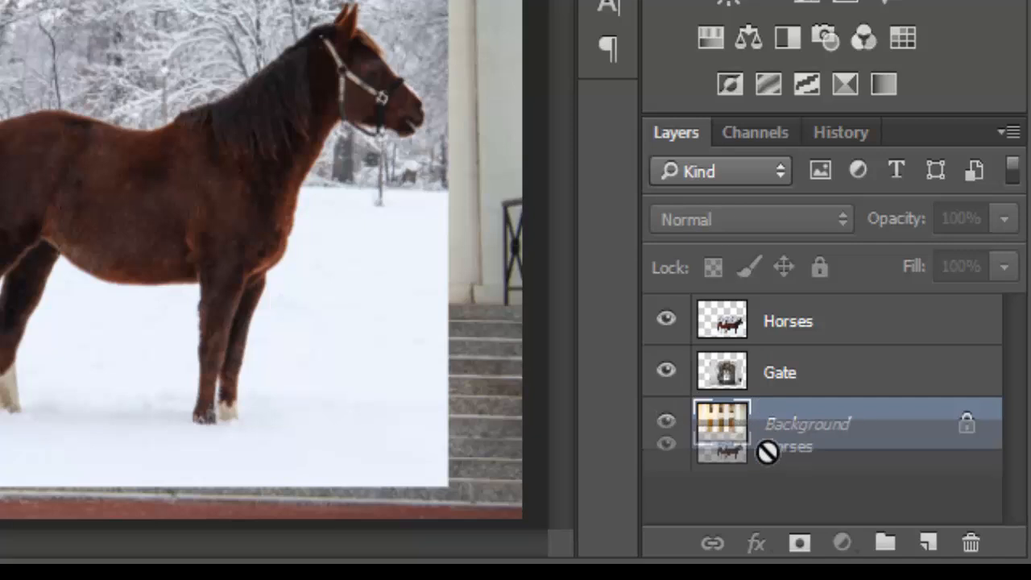
mouse_move(768, 465)
mouse_down()
mouse_move(769, 457)
mouse_move(742, 457)
mouse_move(792, 454)
mouse_move(782, 446)
mouse_move(758, 458)
mouse_move(767, 462)
mouse_up()
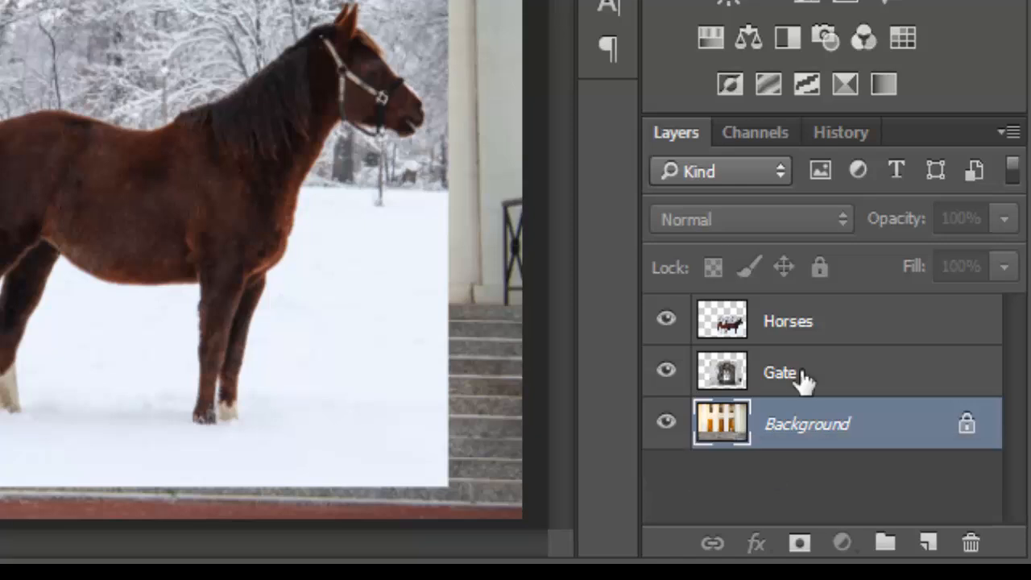
- Try to stack the Gate and Horses layers below the Background layer, and hide the Horses layer
drag(797, 384, 769, 475)
drag(789, 335, 778, 473)
click(665, 323)
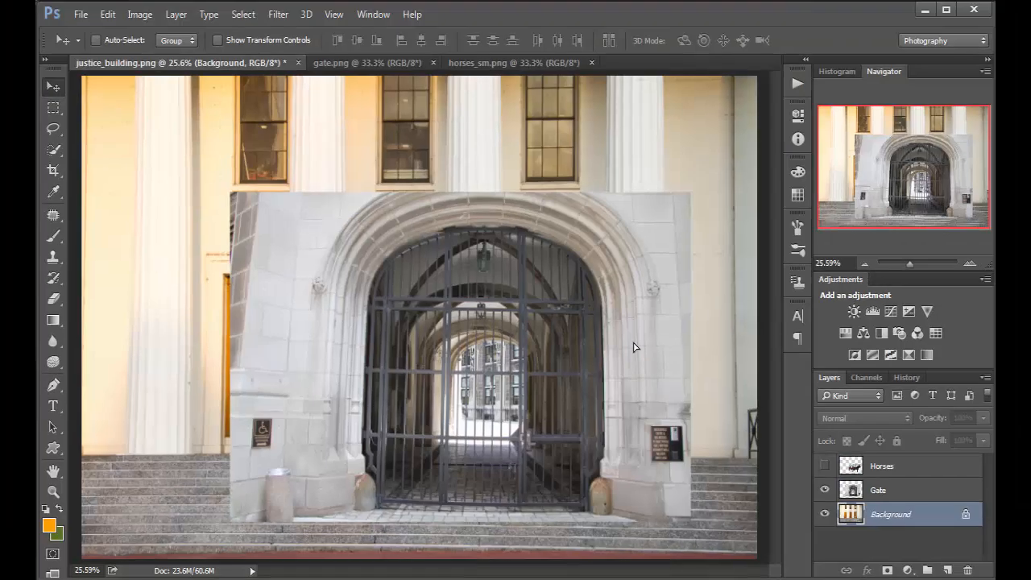
- Try to move the Background layer, and move the Gate layer up and to the left so its base sits near the top stairs
click(496, 229)
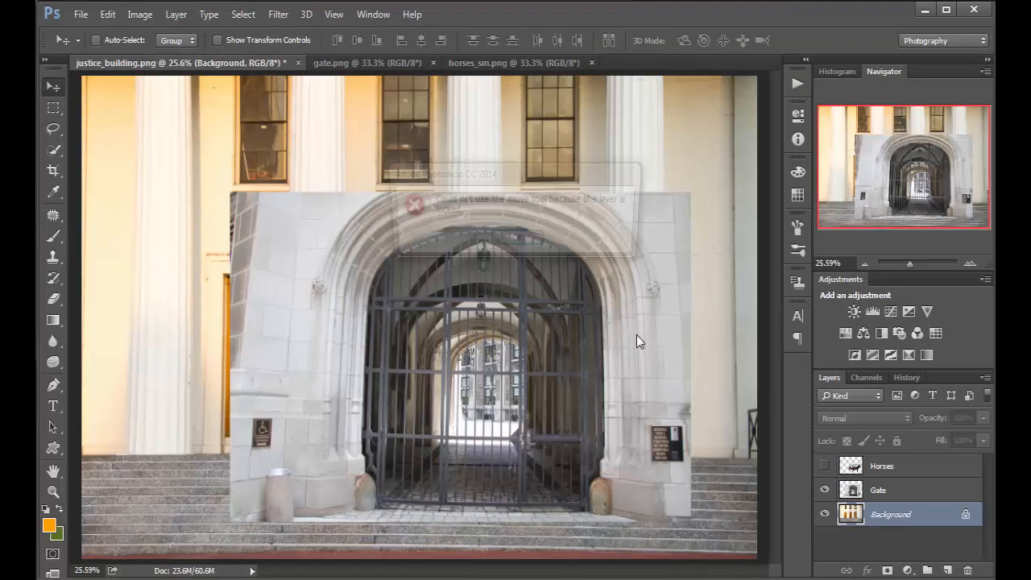
click(518, 240)
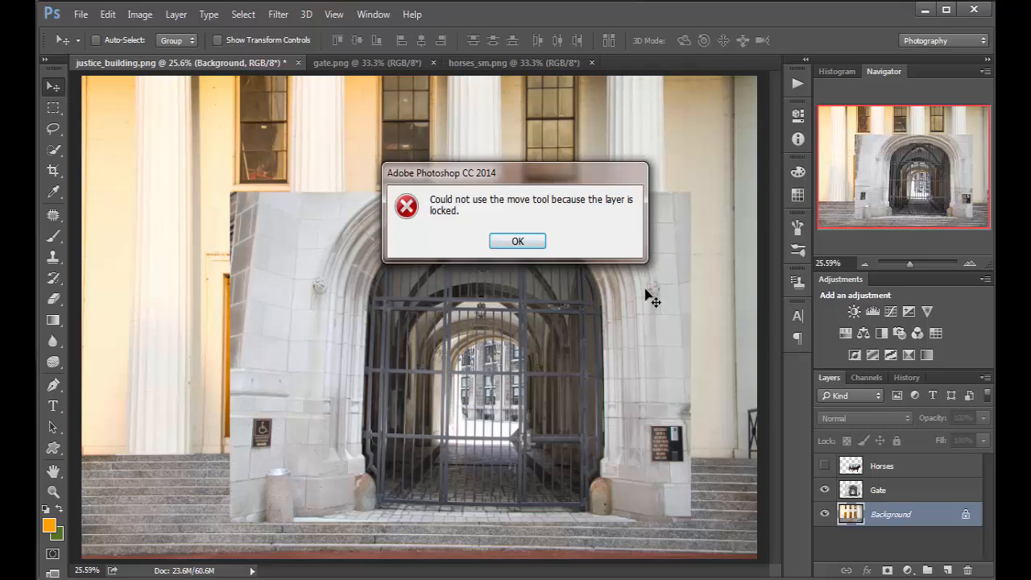
click(877, 492)
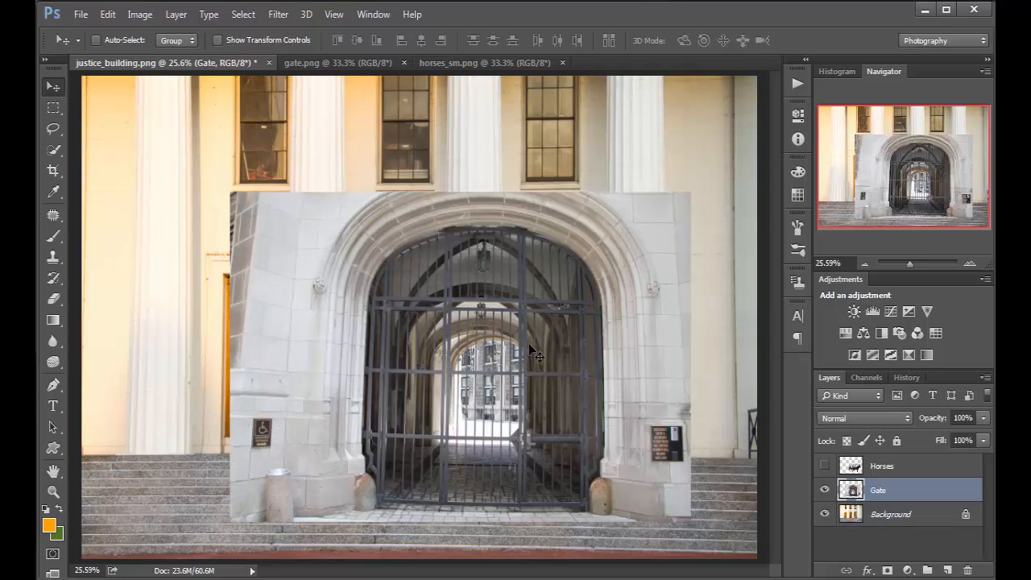
drag(444, 372, 440, 312)
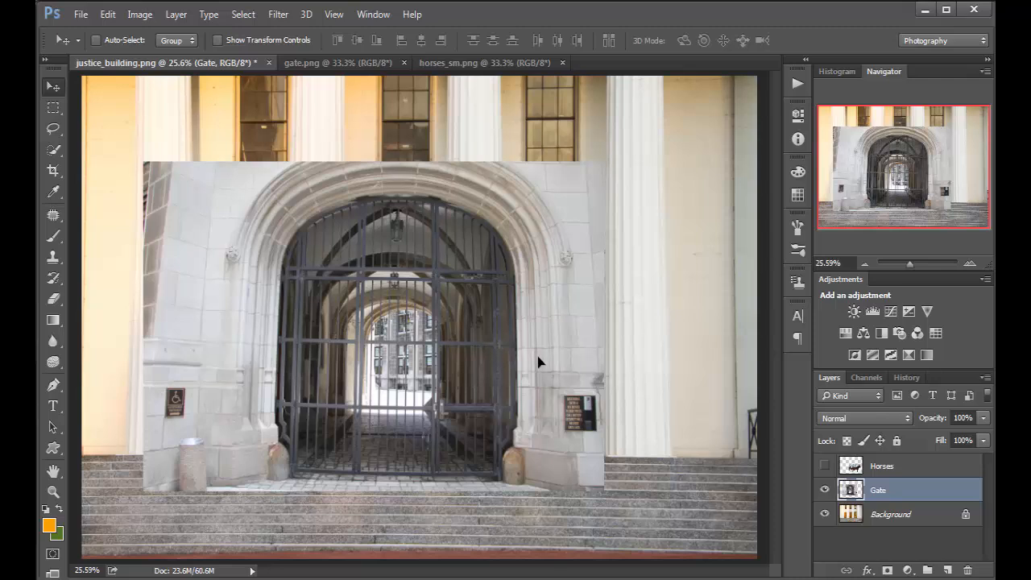
mouse_move(538, 362)
mouse_down()
mouse_move(555, 359)
mouse_move(536, 351)
mouse_up()
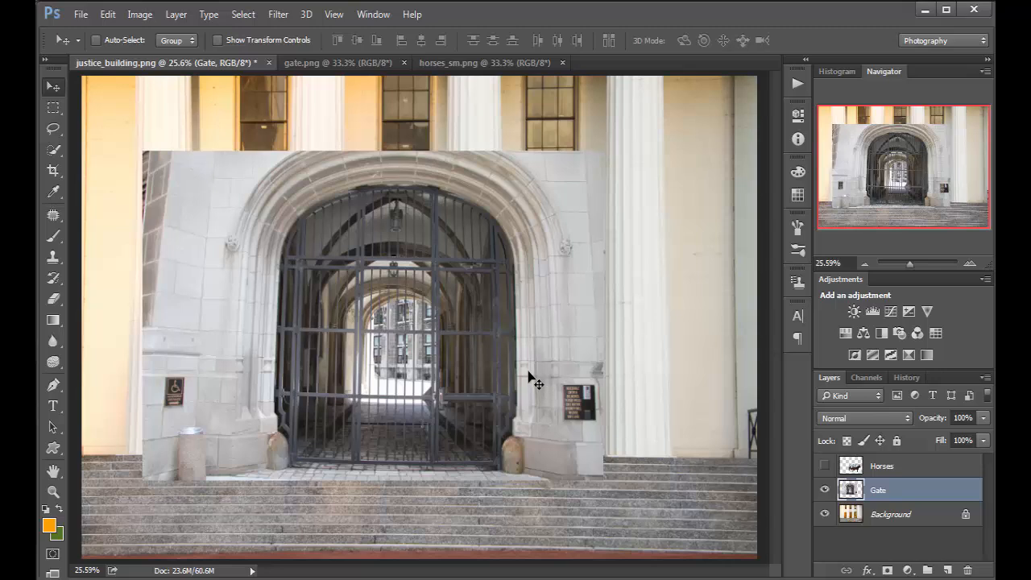
- Free-transform the Gate layer, rotating it by about -0.18° and narrowing it to about 49.5% width between the two orange doors
key(ctrl+t)
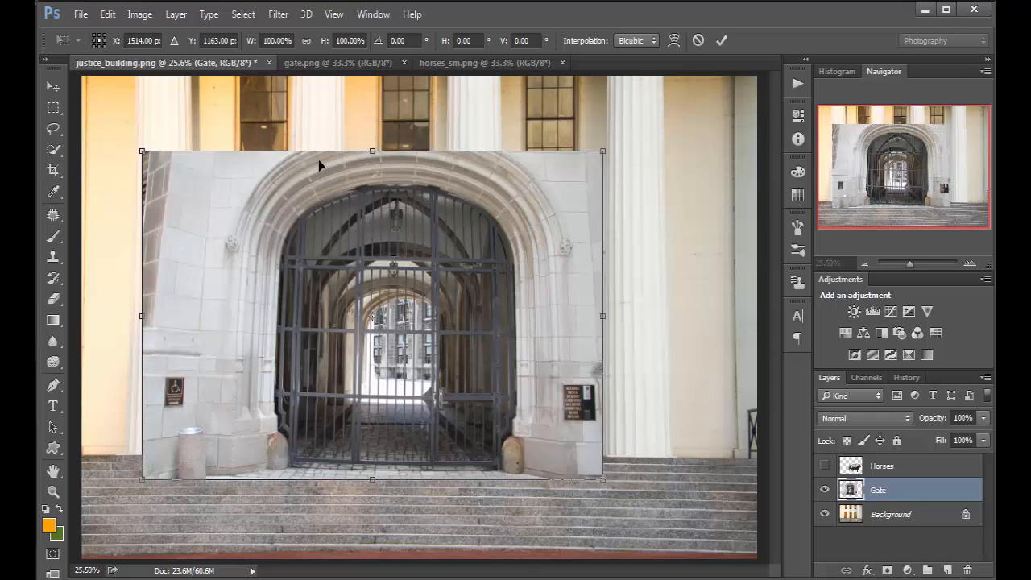
drag(604, 152, 644, 258)
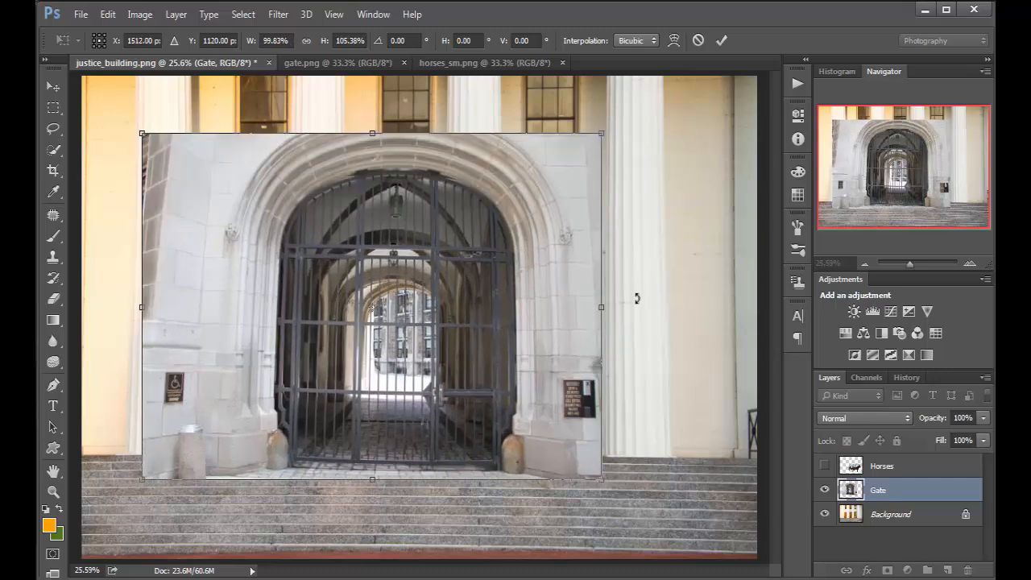
key(ctrl+z)
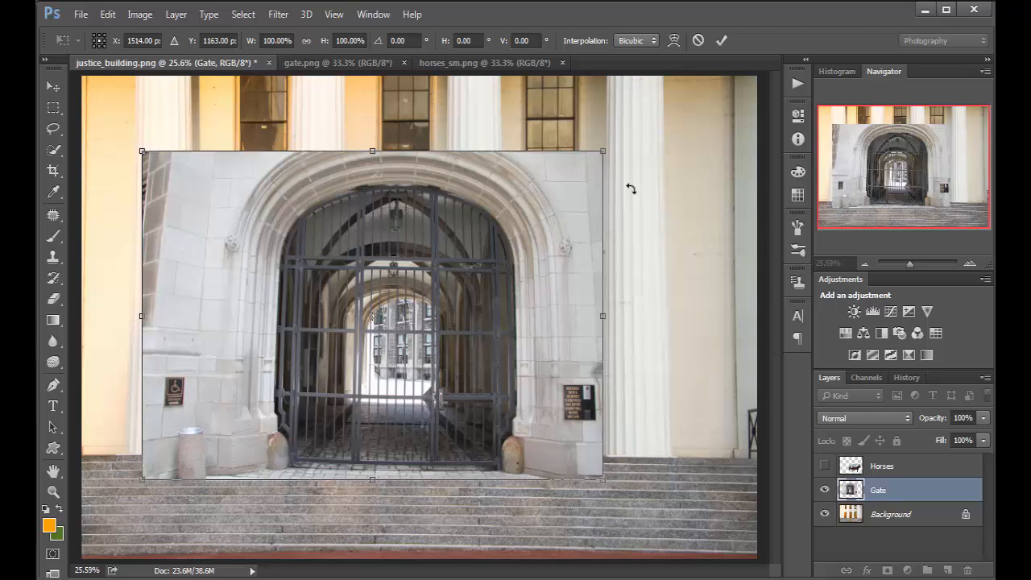
drag(633, 194, 635, 230)
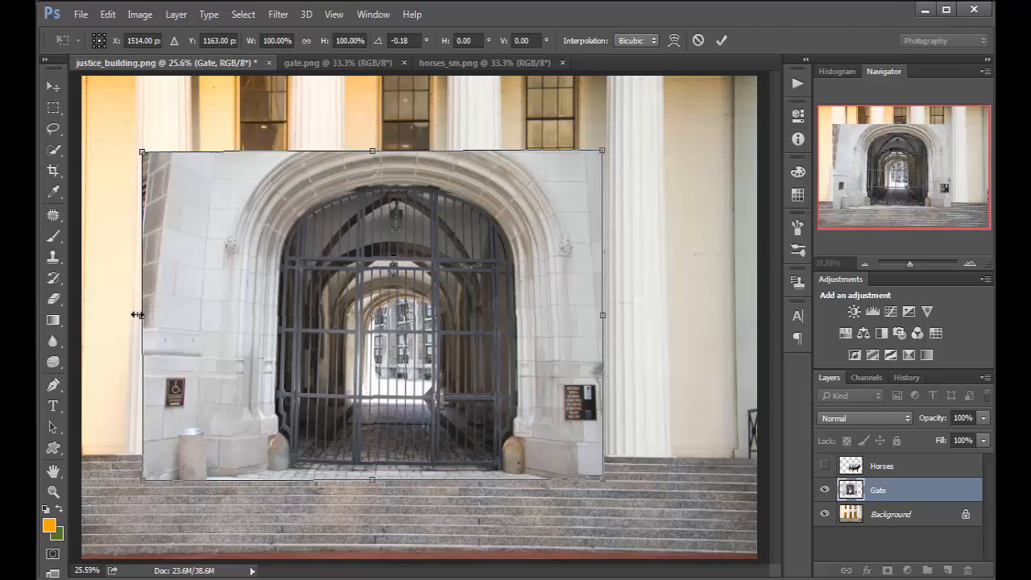
drag(149, 316, 306, 336)
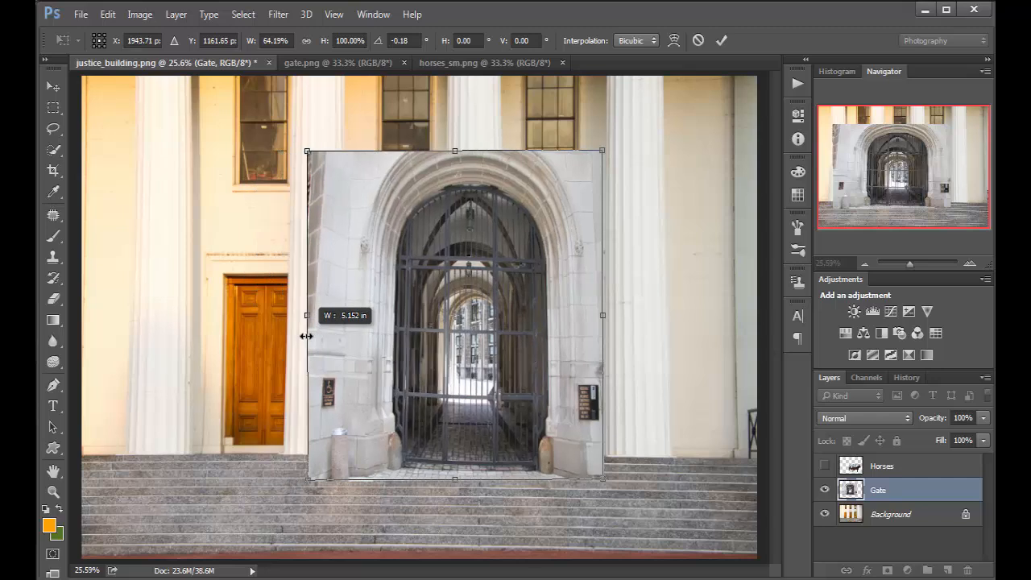
drag(597, 318, 525, 335)
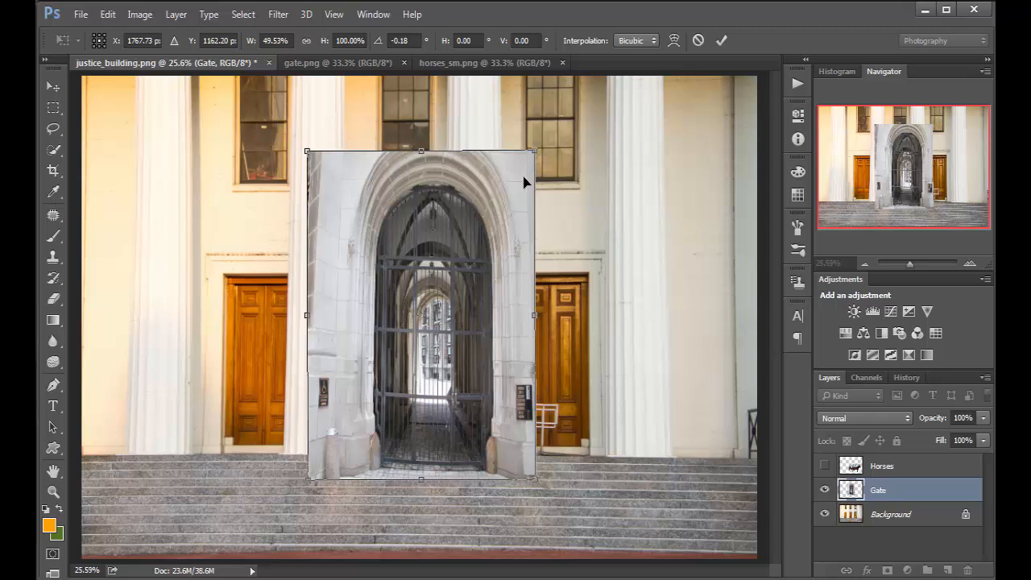
- Distort the Gate image by moving its upper corners and lower-left corner individually into a slanted shape over the central doorway
drag(537, 154, 425, 287)
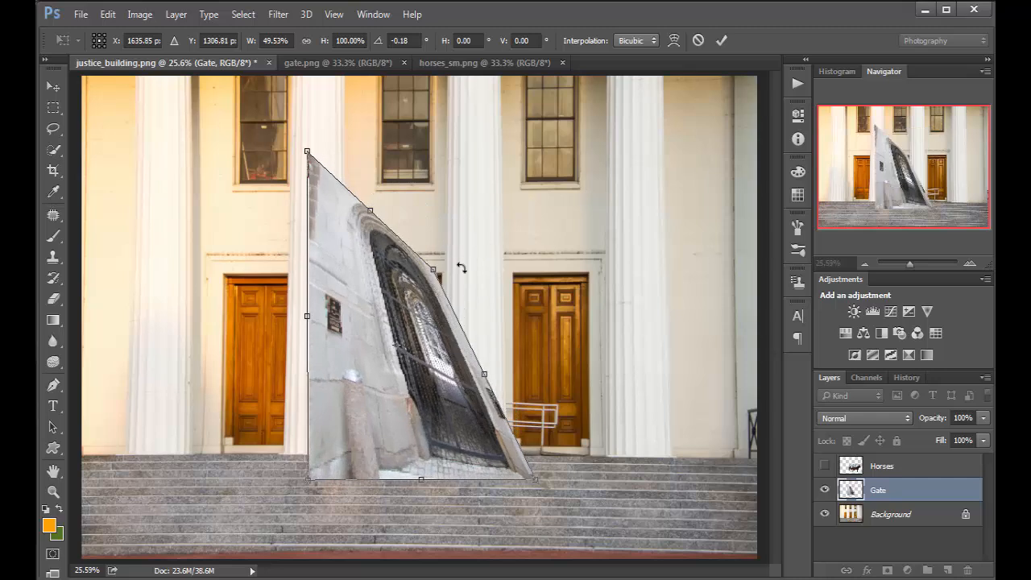
drag(307, 151, 234, 250)
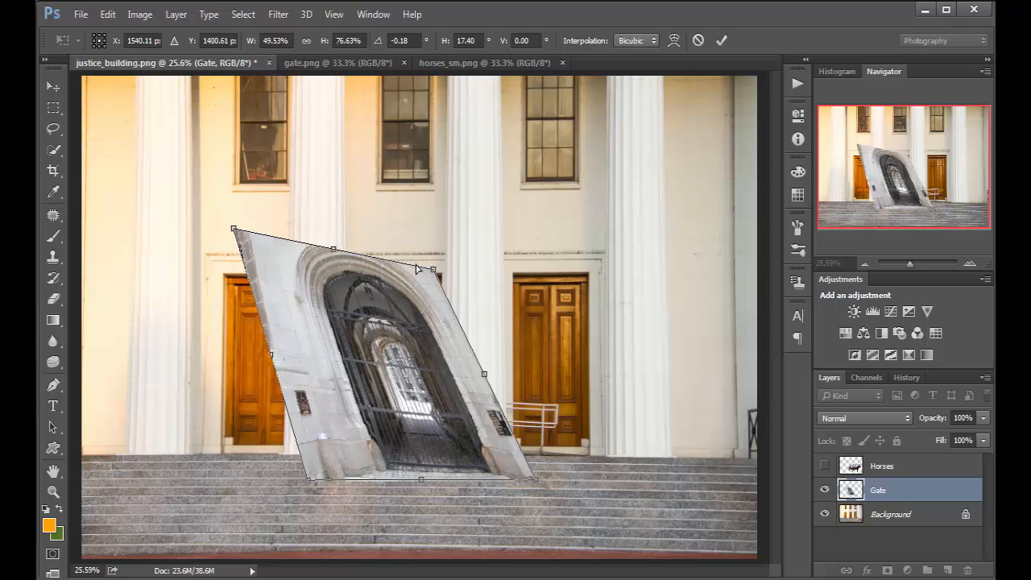
drag(440, 257, 513, 259)
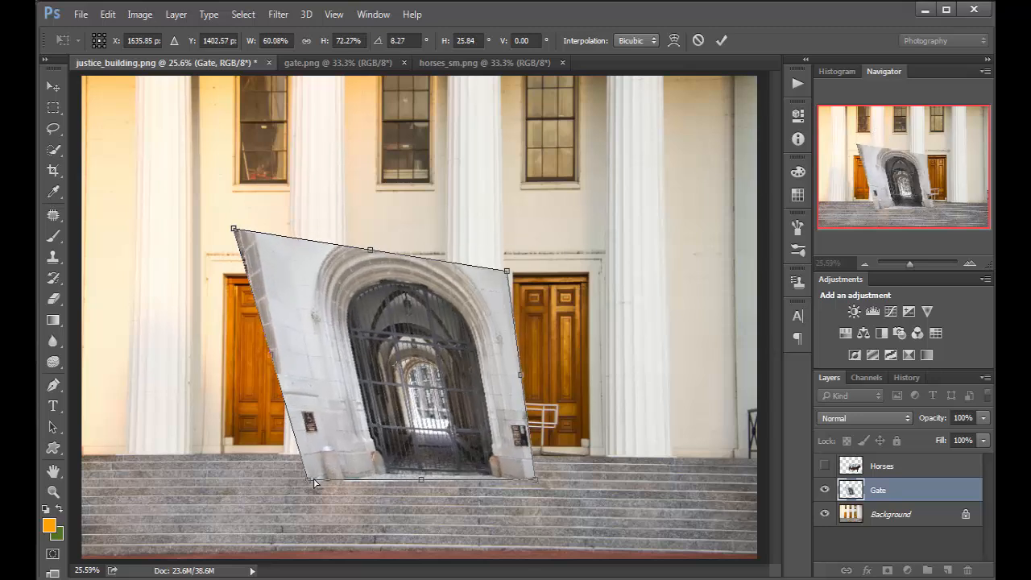
drag(304, 485, 302, 445)
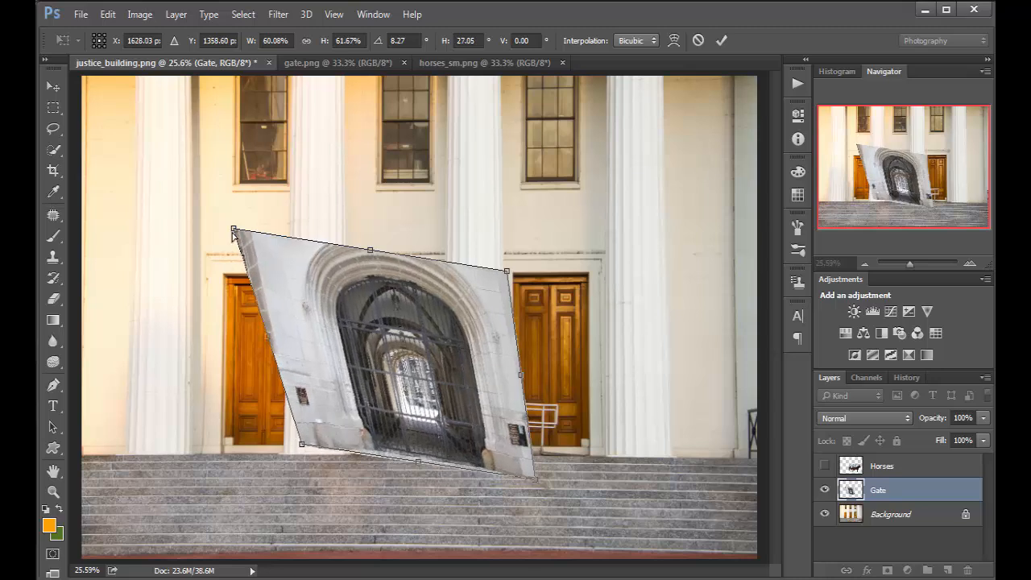
drag(234, 230, 277, 242)
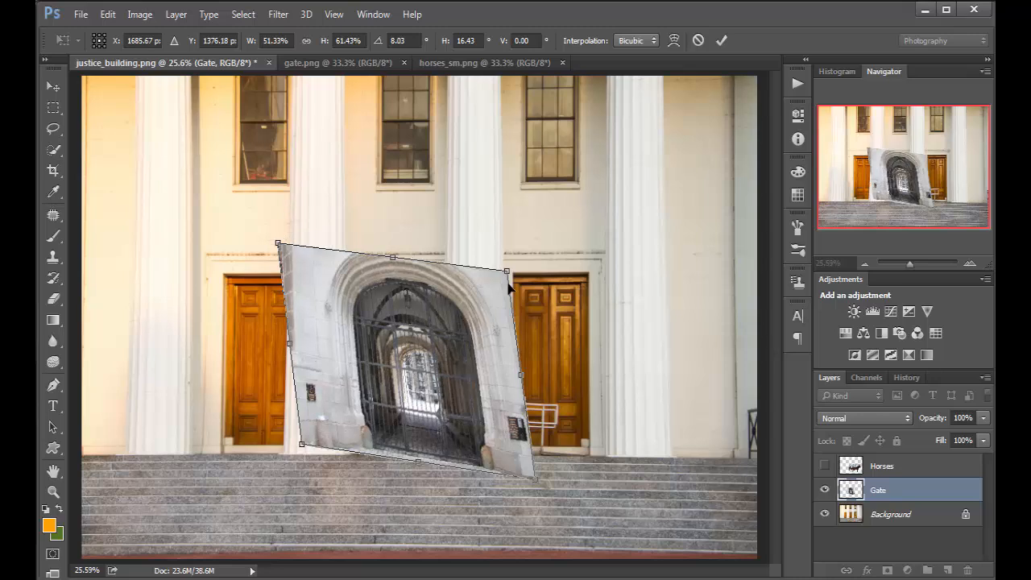
- Fit the Gate image's four corners to the central doorway between the two middle columns, and commit the transform
drag(510, 276, 445, 257)
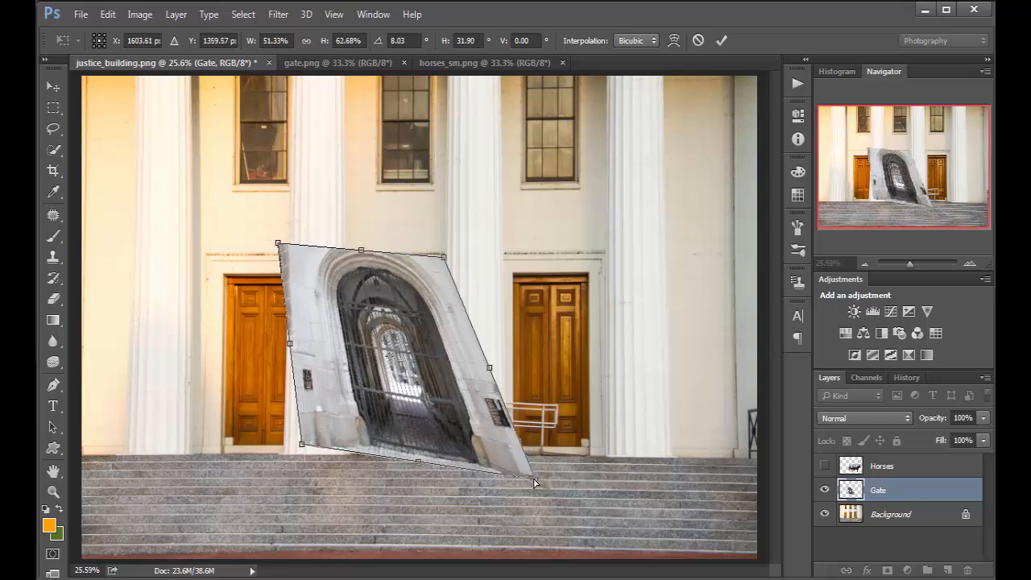
drag(482, 479, 439, 454)
drag(278, 244, 346, 259)
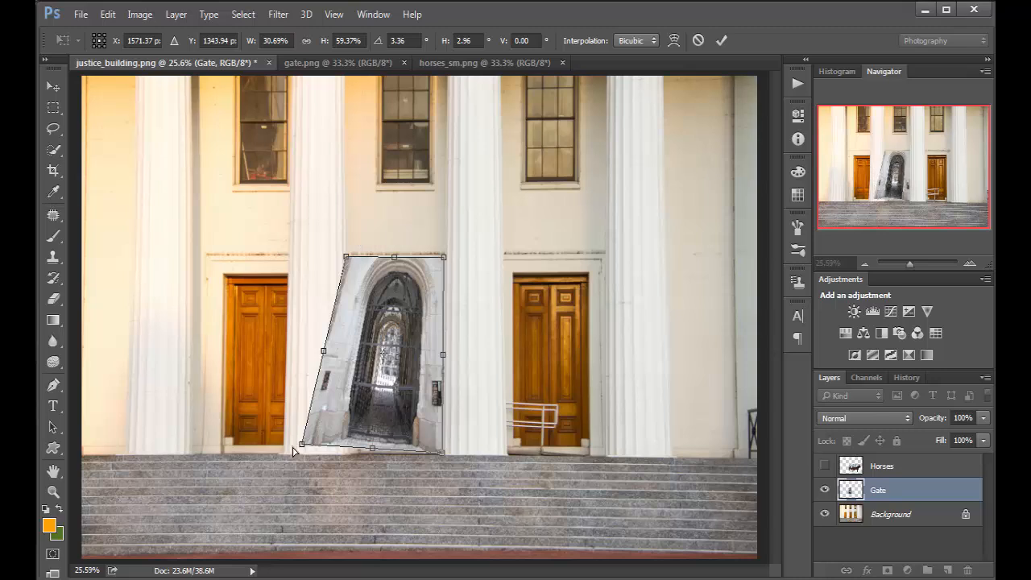
drag(301, 445, 348, 450)
drag(443, 259, 442, 263)
drag(347, 259, 351, 277)
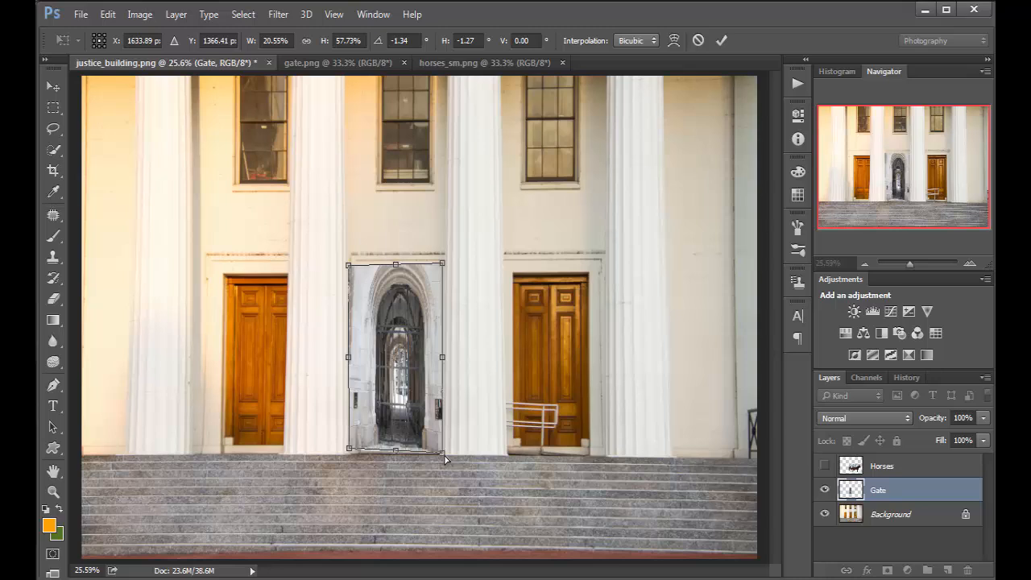
drag(444, 455, 439, 453)
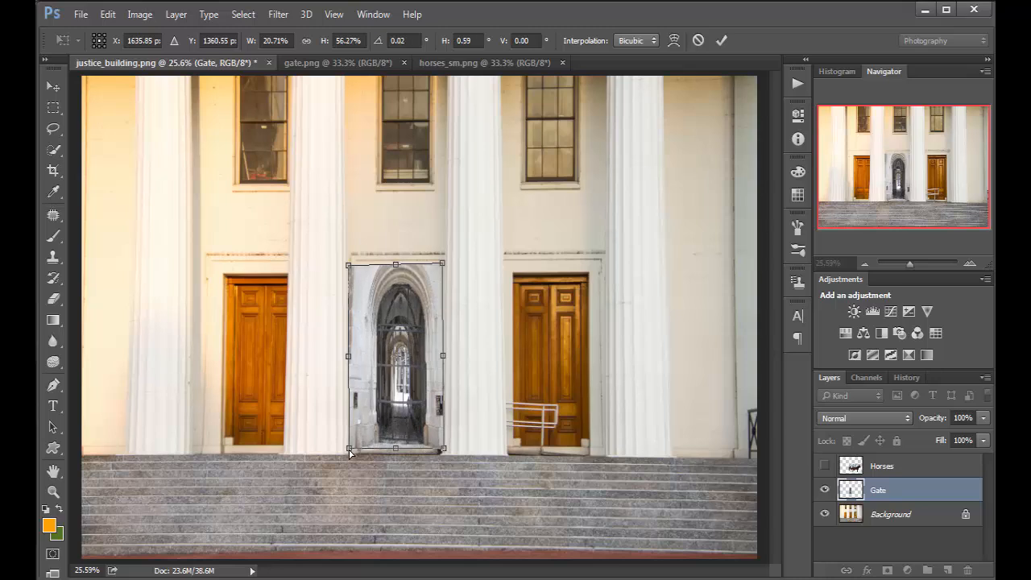
drag(350, 455, 350, 456)
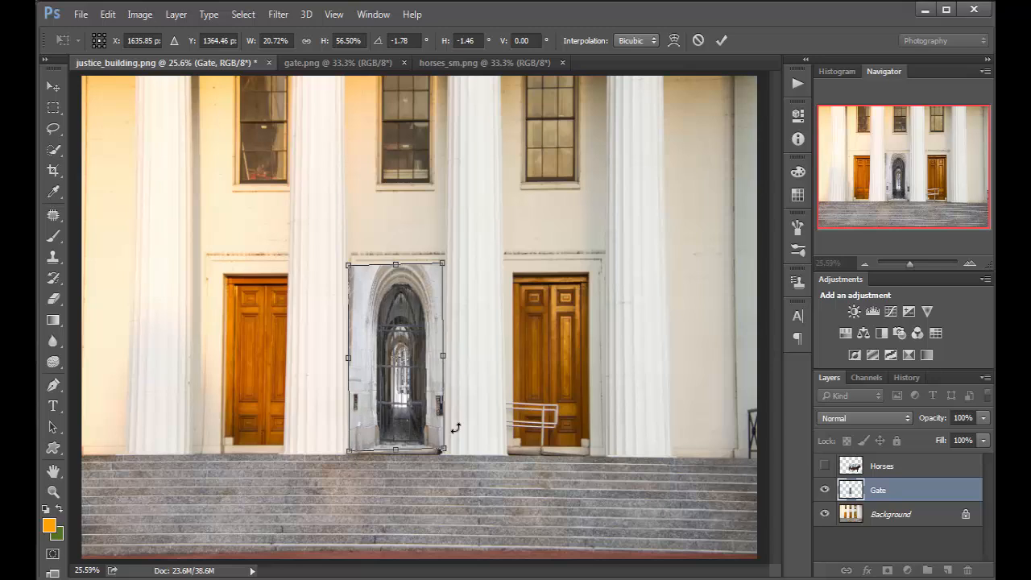
drag(348, 266, 348, 267)
key(Return)
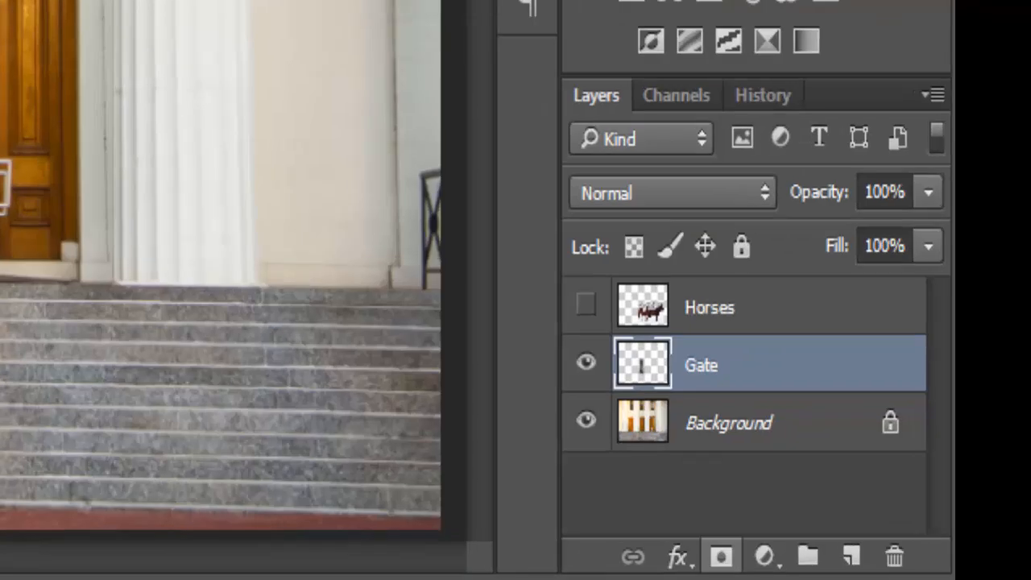
- Add a layer mask to the Gate layer and set up the Brush tool with black as the foreground colour
click(720, 557)
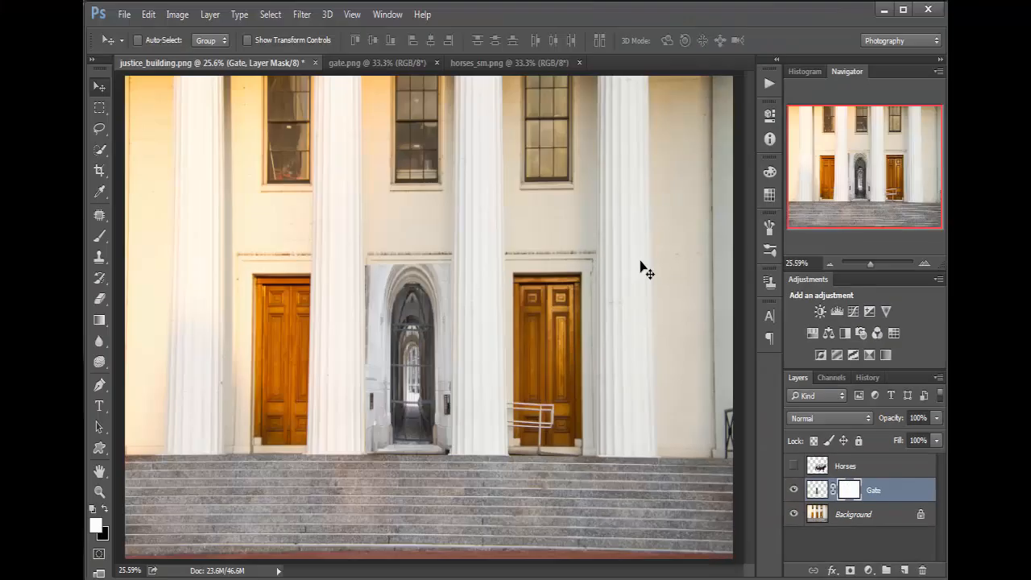
click(99, 236)
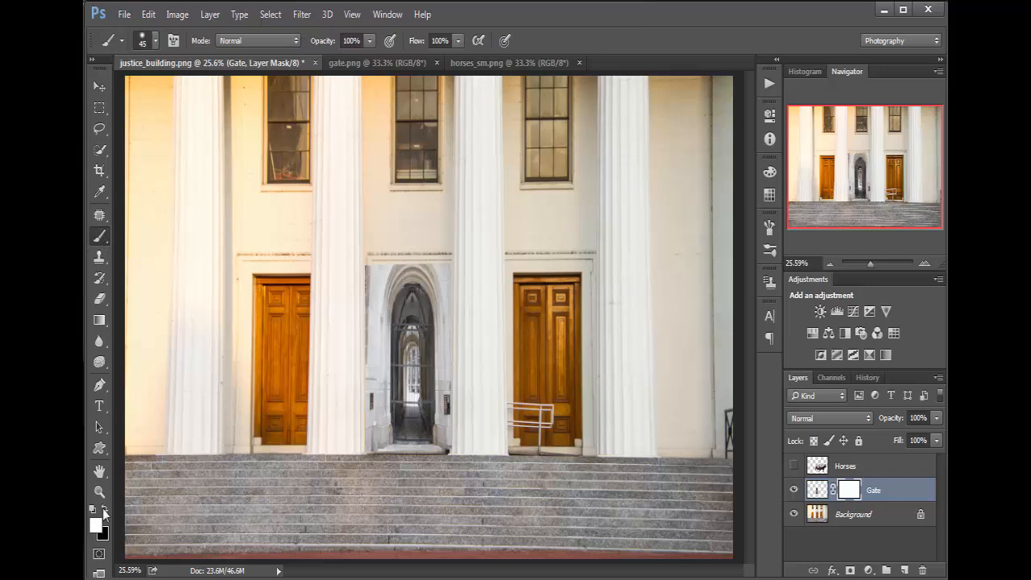
click(105, 510)
click(146, 39)
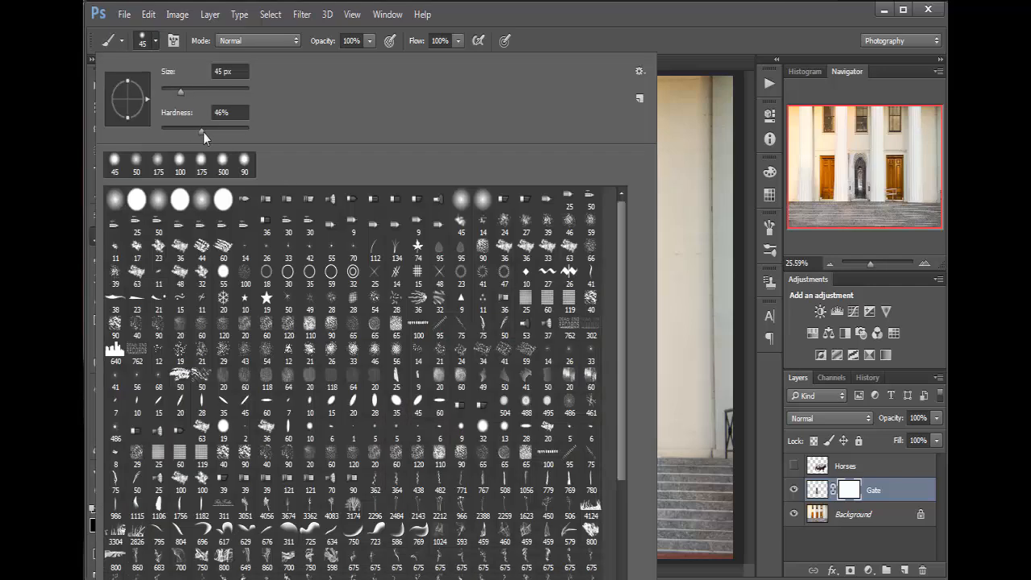
drag(201, 131, 200, 133)
click(565, 18)
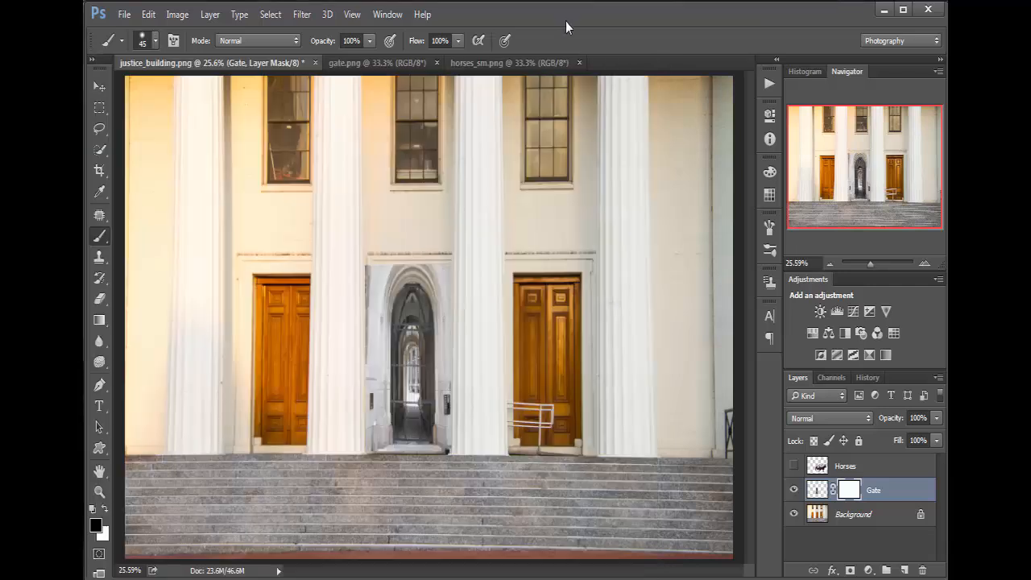
- Enlarge the brush to 250 px, try a stroke near the gate's upper-right corner on the mask, and undo it
key(bracketright)
key(bracketright)
key(bracketright)
key(bracketright)
key(bracketright)
key(bracketright)
key(bracketright)
key(bracketright)
key(bracketright)
key(bracketright)
key(bracketright)
mouse_move(475, 242)
mouse_down()
mouse_move(472, 255)
mouse_move(455, 233)
mouse_move(475, 236)
mouse_move(464, 230)
mouse_up()
key(ctrl+z)
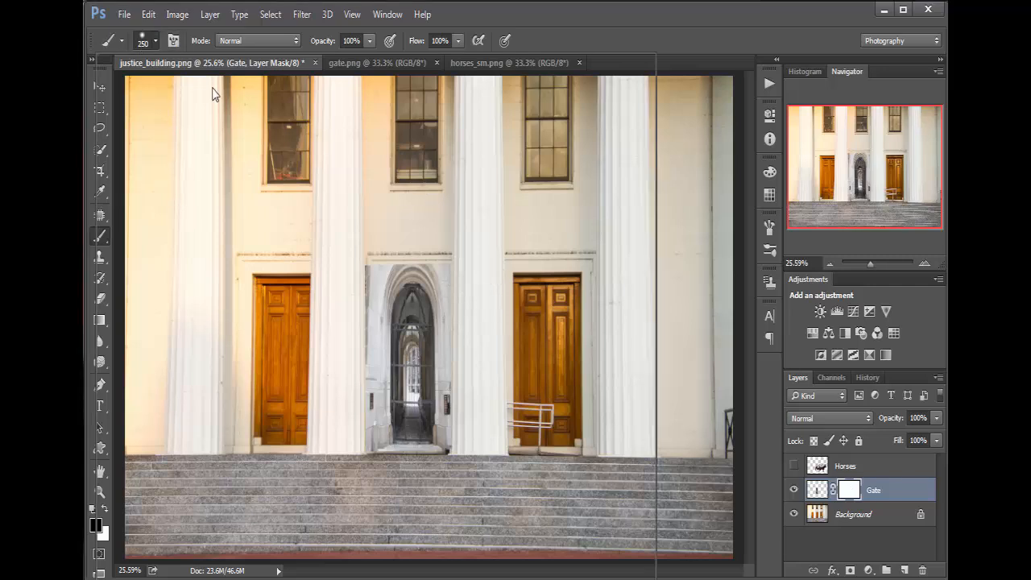
- Lower the brush hardness, test the softer brush at the gate's upper-right corner on the mask, and undo the dab
click(147, 42)
drag(200, 131, 159, 134)
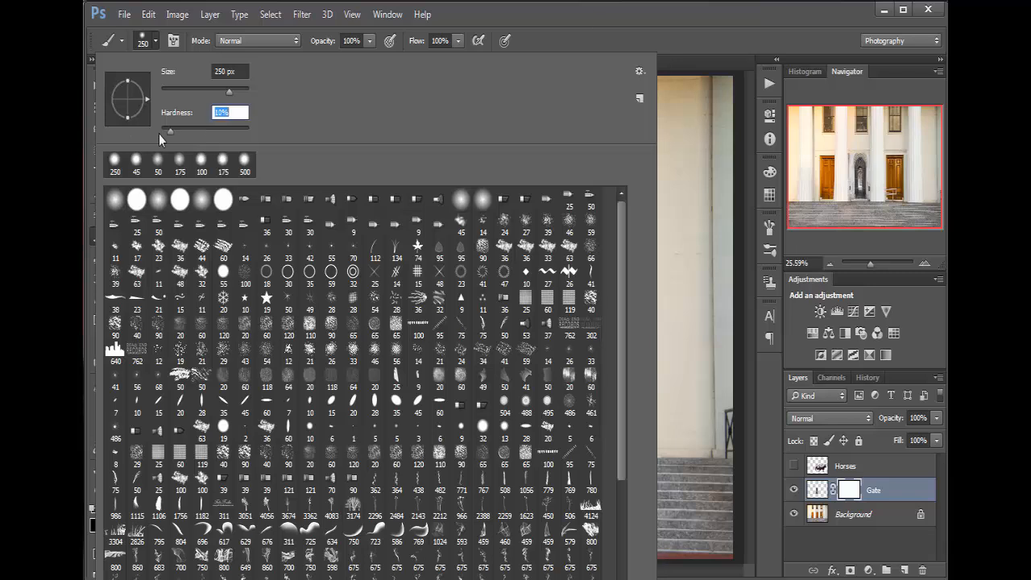
click(590, 14)
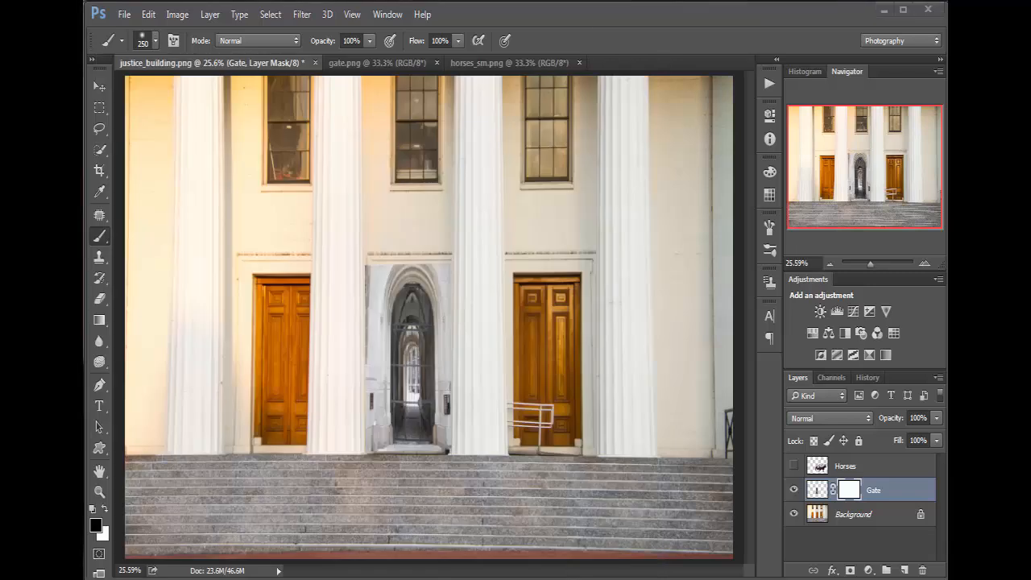
click(456, 237)
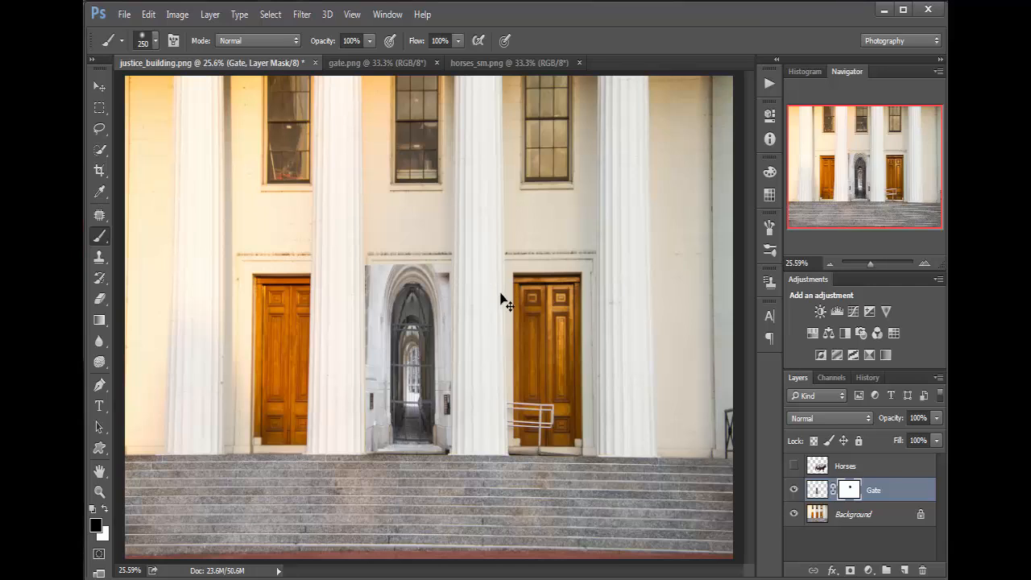
key(ctrl+z)
- Set the brush opacity to 21% and paint black on the mask along the gate's upper edge to fade it into the wall
click(370, 42)
drag(370, 59, 311, 59)
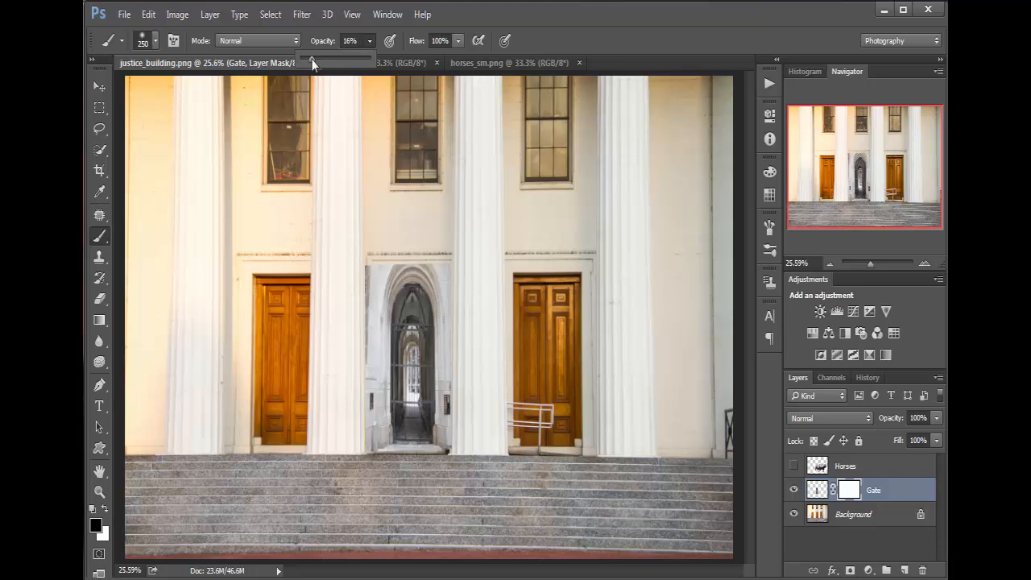
drag(315, 58, 317, 58)
click(459, 247)
mouse_move(460, 248)
mouse_down()
mouse_move(442, 237)
mouse_move(368, 239)
mouse_move(378, 235)
mouse_move(353, 258)
mouse_up()
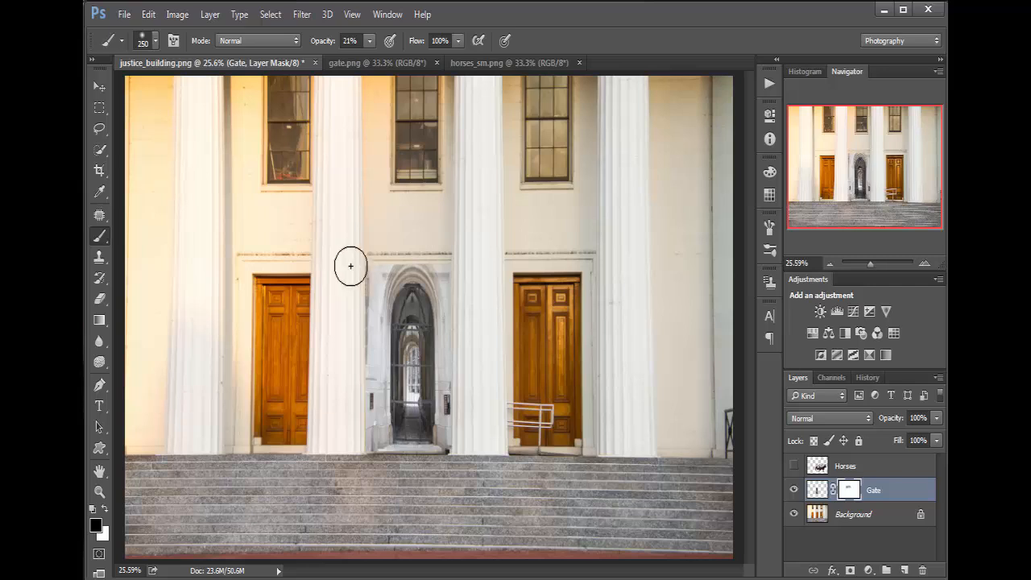
drag(408, 246, 421, 251)
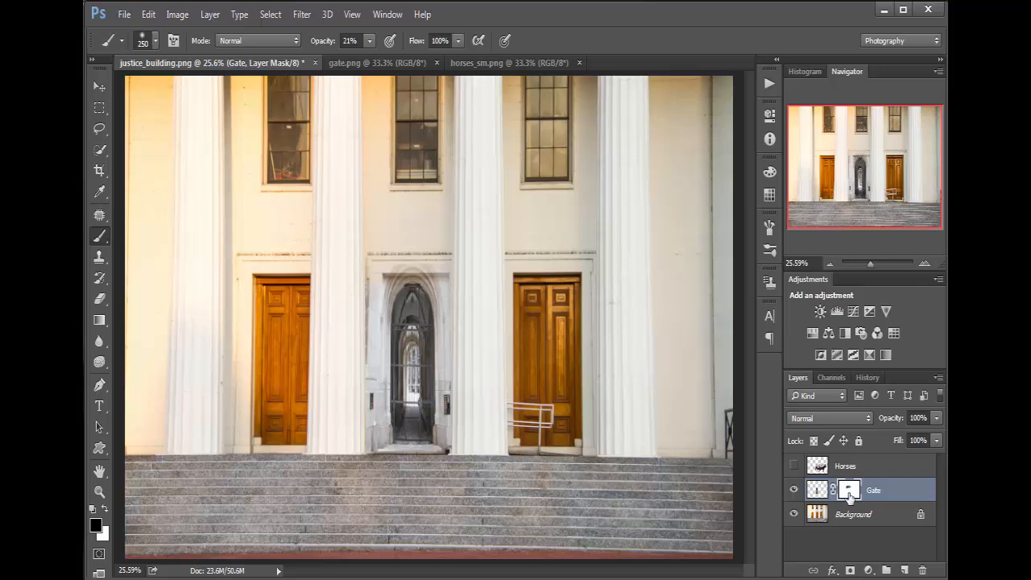
- Switch the foreground colour to white and paint the mask across the top of the gate to bring back part of the arch
click(104, 508)
mouse_move(390, 256)
mouse_down()
mouse_move(446, 260)
mouse_move(433, 281)
mouse_move(462, 266)
mouse_up()
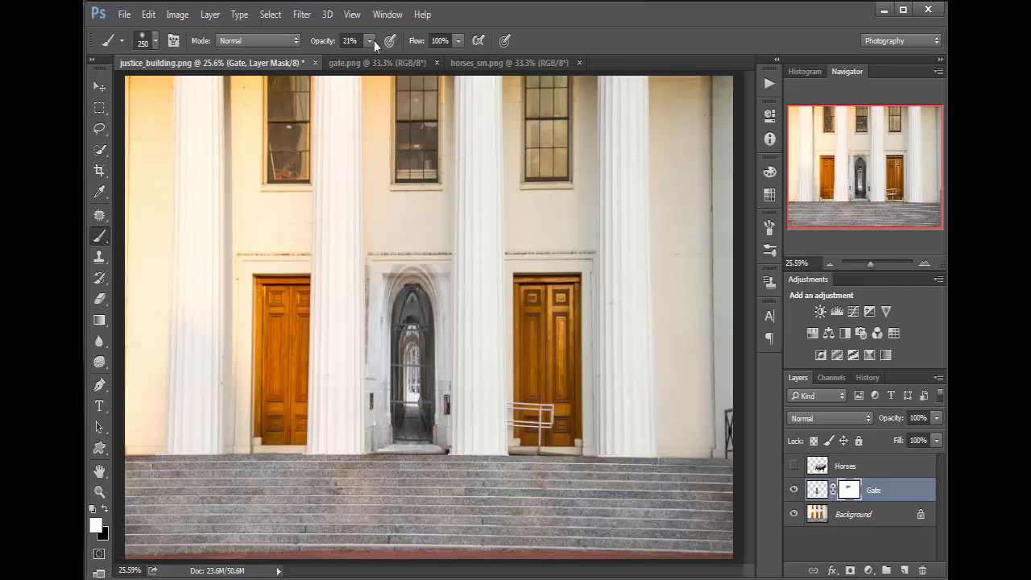
- Raise the brush opacity to 100% and paint white on the mask over the arch to restore the gate's top fully
drag(373, 50, 506, 67)
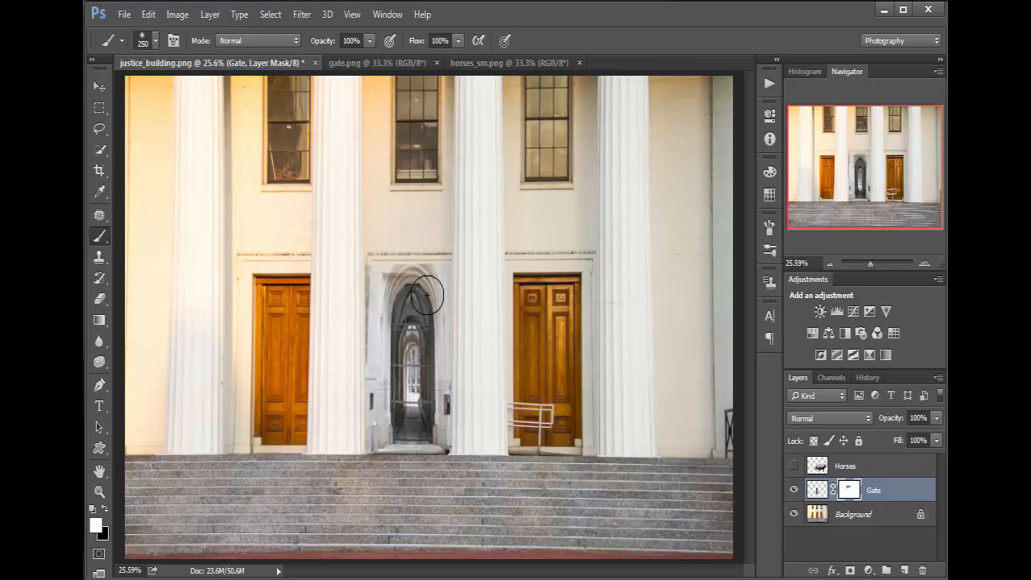
drag(427, 296, 395, 278)
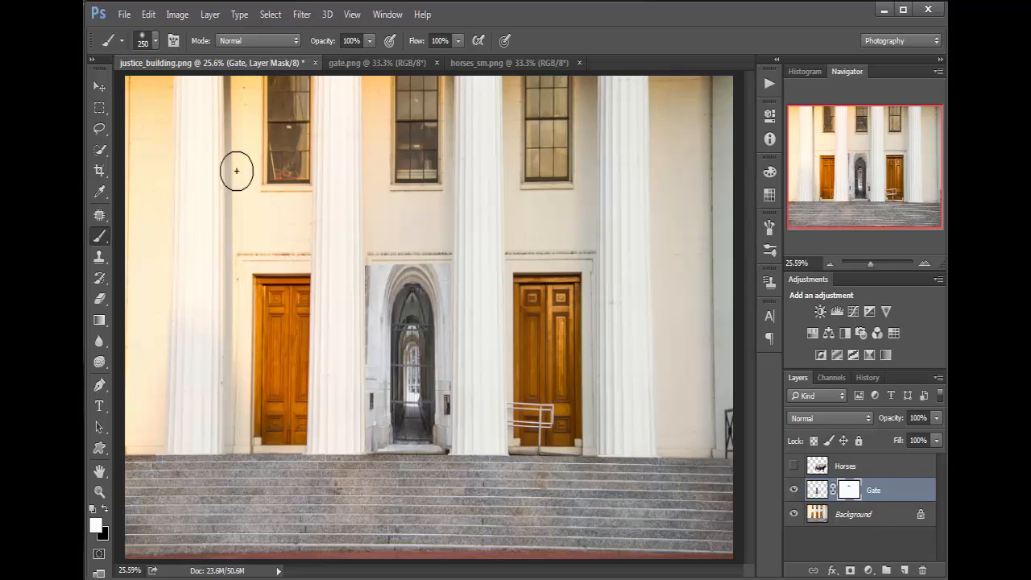
- Reduce the brush to 80 px at 22% opacity and paint black on the mask around the gate's arch to blend its edges
key(bracketleft)
key(bracketleft)
key(bracketleft)
key(bracketleft)
key(bracketleft)
key(bracketleft)
key(bracketleft)
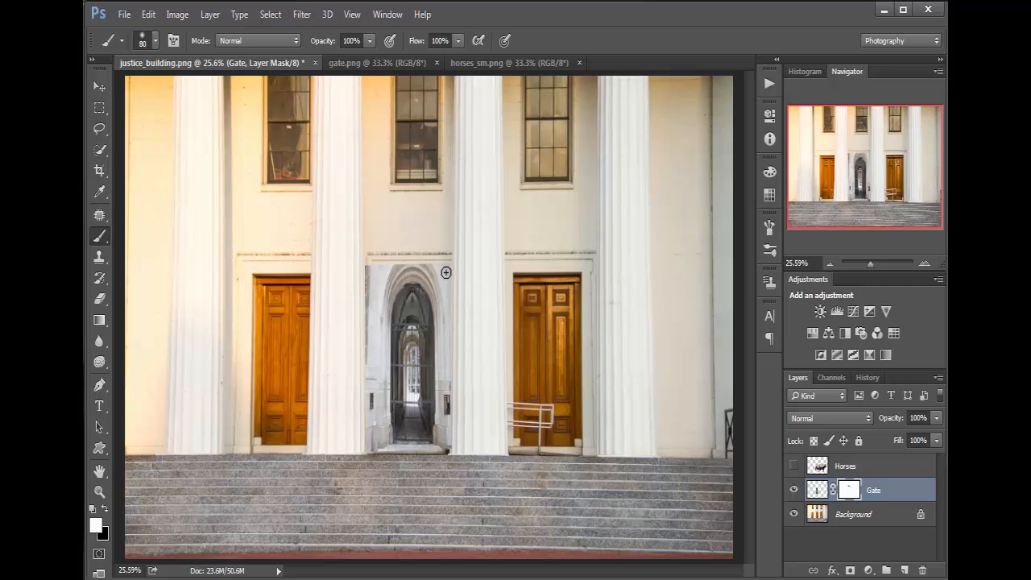
click(370, 41)
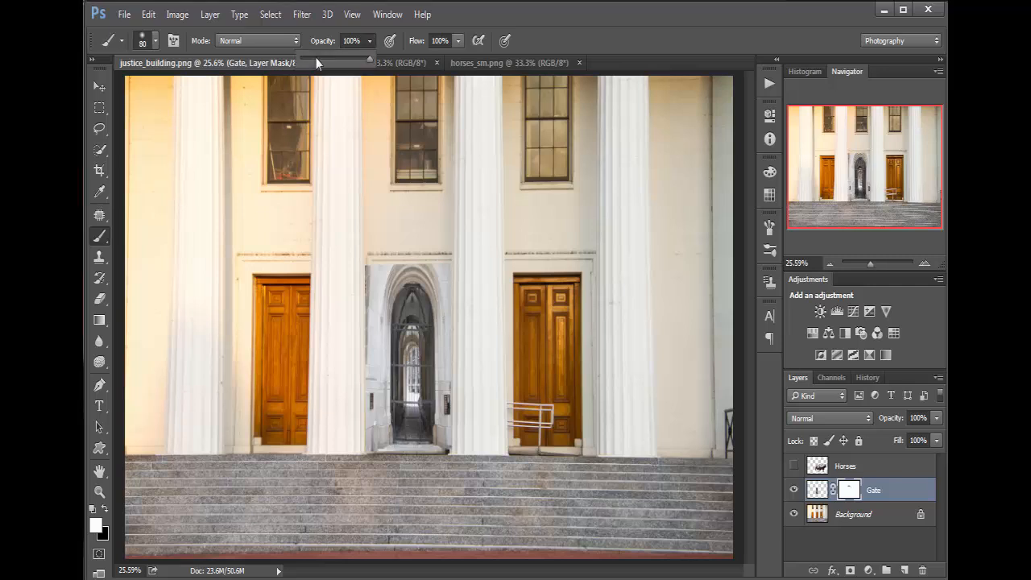
click(315, 60)
click(420, 324)
key(x)
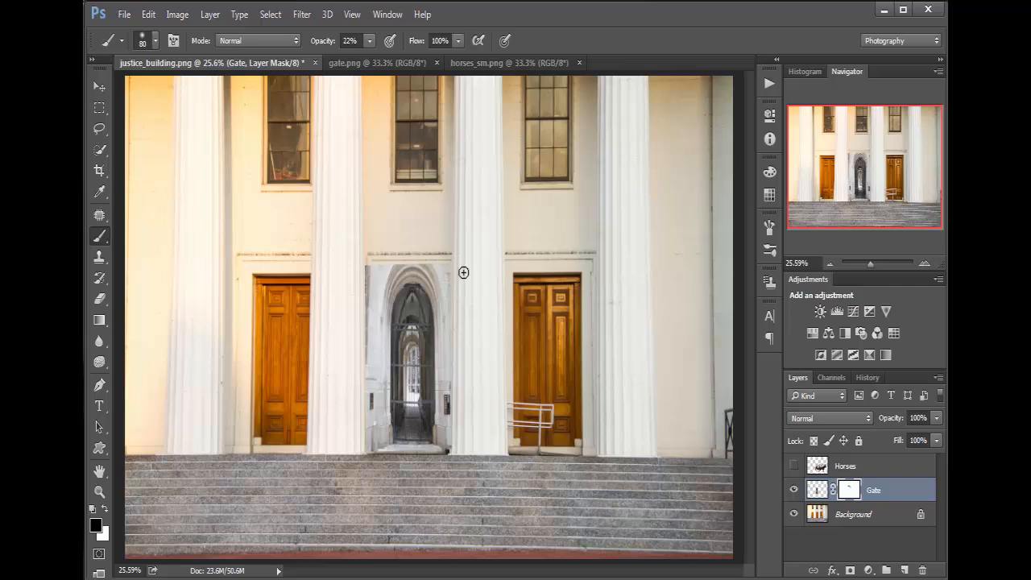
key(ctrl+z)
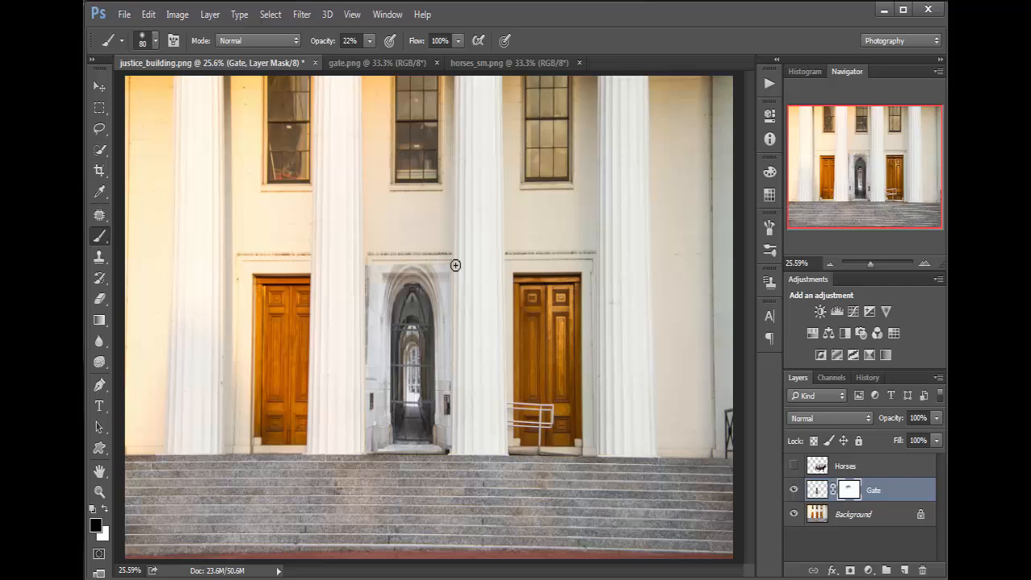
key(ctrl+z)
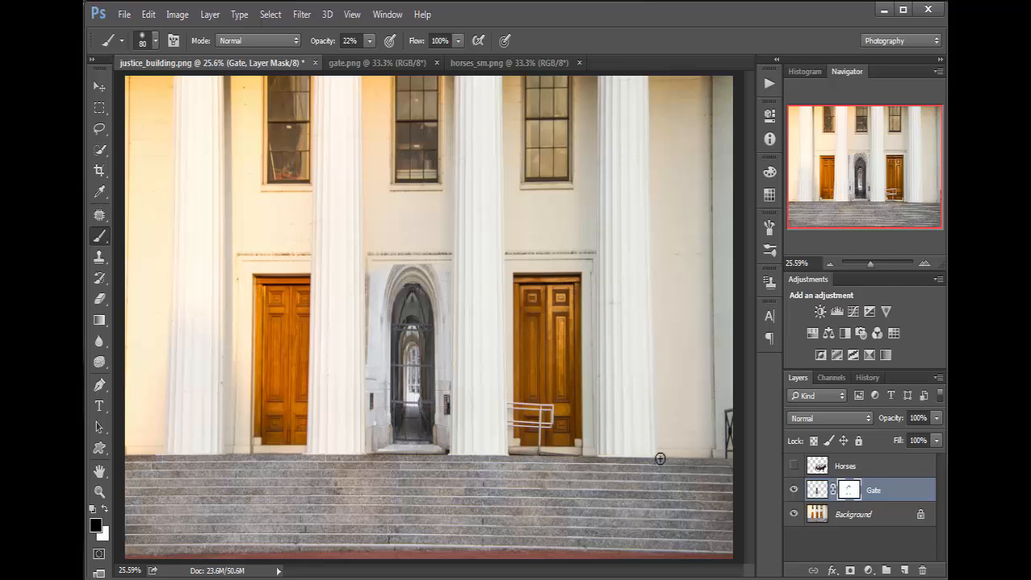
- Show the Horses layer briefly and hide it again
click(794, 466)
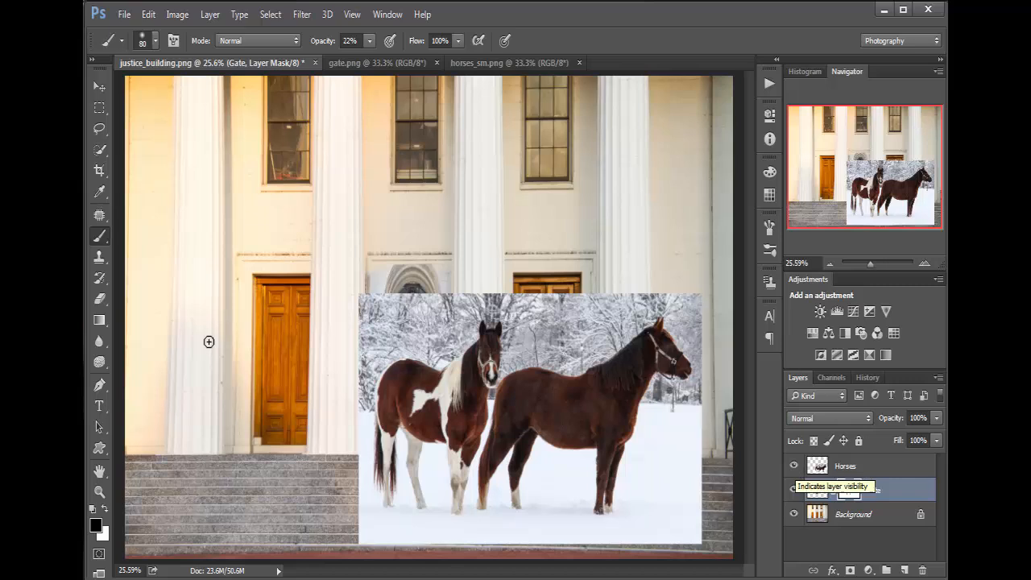
click(794, 467)
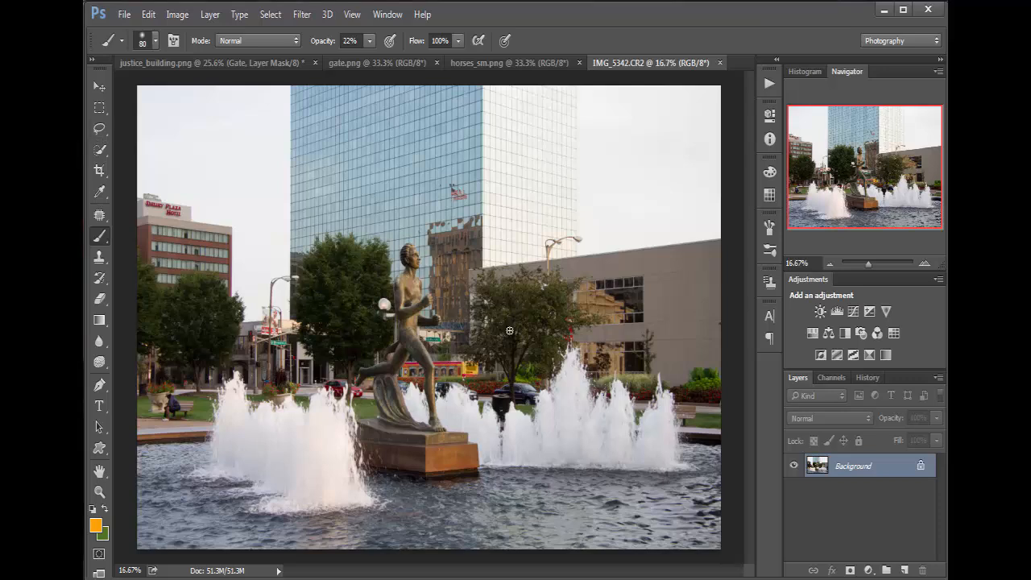
click(100, 150)
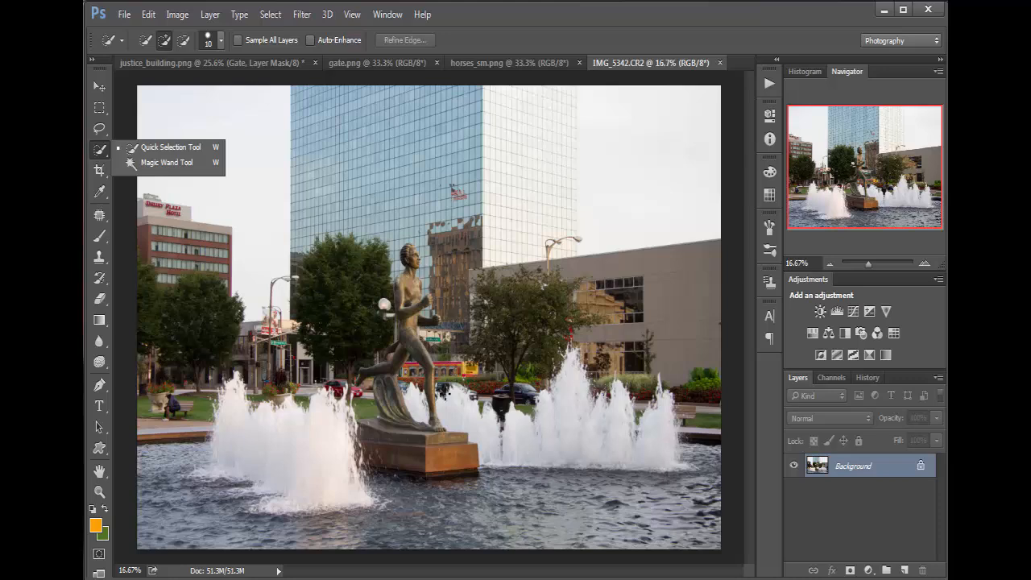
drag(441, 375, 442, 389)
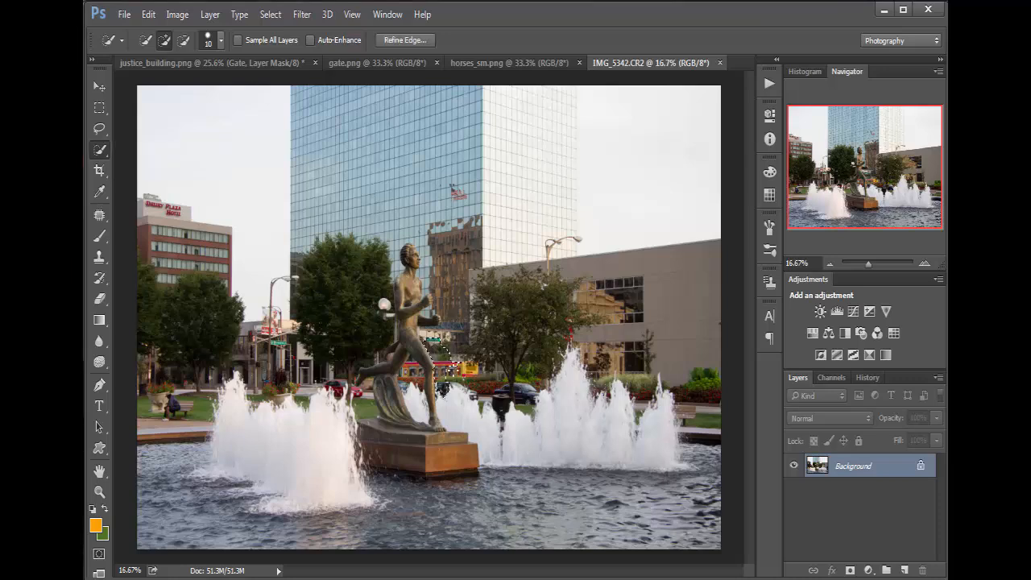
key(ctrl+d)
- Draw a loose freehand lasso selection around the running statue and its pedestal in IMG_5342.CR2
click(100, 130)
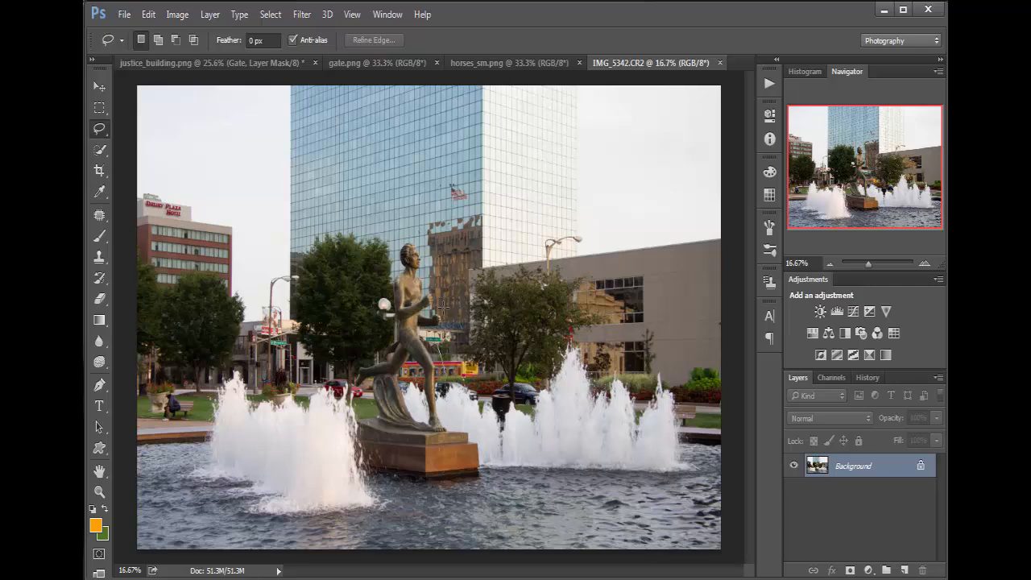
mouse_move(443, 307)
mouse_down()
mouse_move(418, 239)
mouse_move(348, 375)
mouse_move(356, 475)
mouse_move(451, 487)
mouse_move(481, 470)
mouse_up()
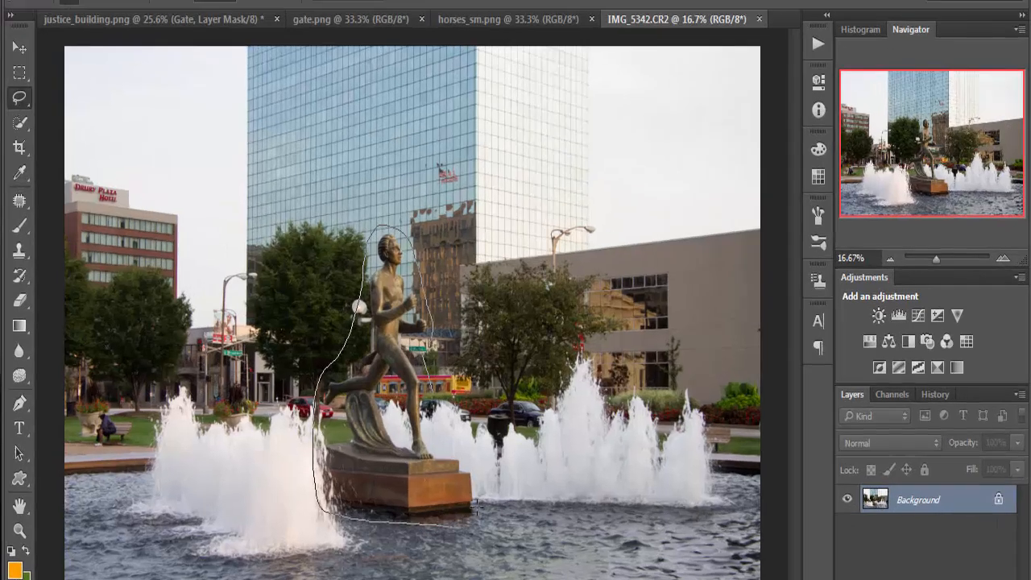
drag(477, 507, 432, 395)
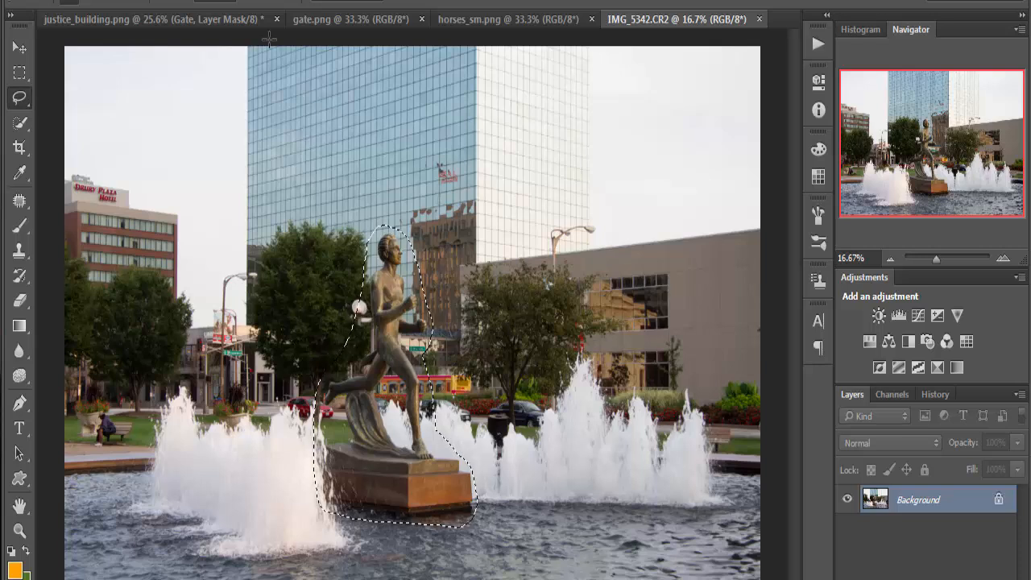
- Paste the selected statue into justice_building.png as a new layer above Gate, and check it by toggling its visibility
click(526, 24)
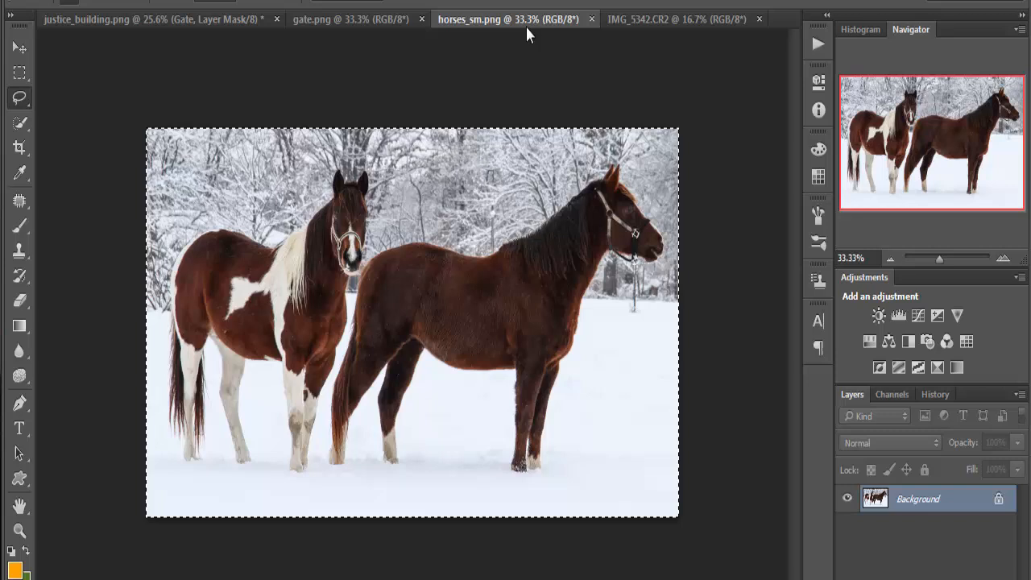
click(356, 19)
click(222, 20)
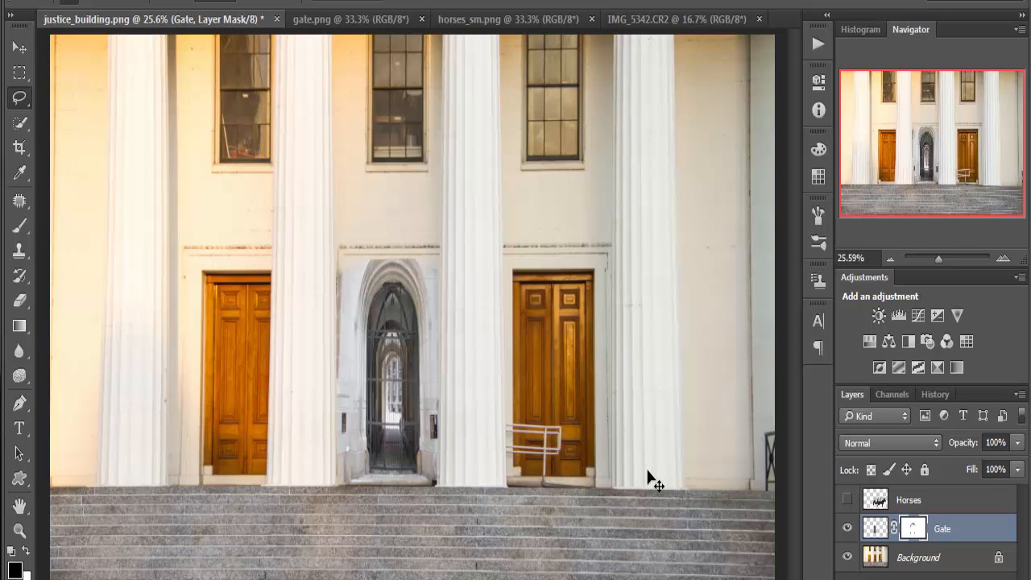
key(ctrl+v)
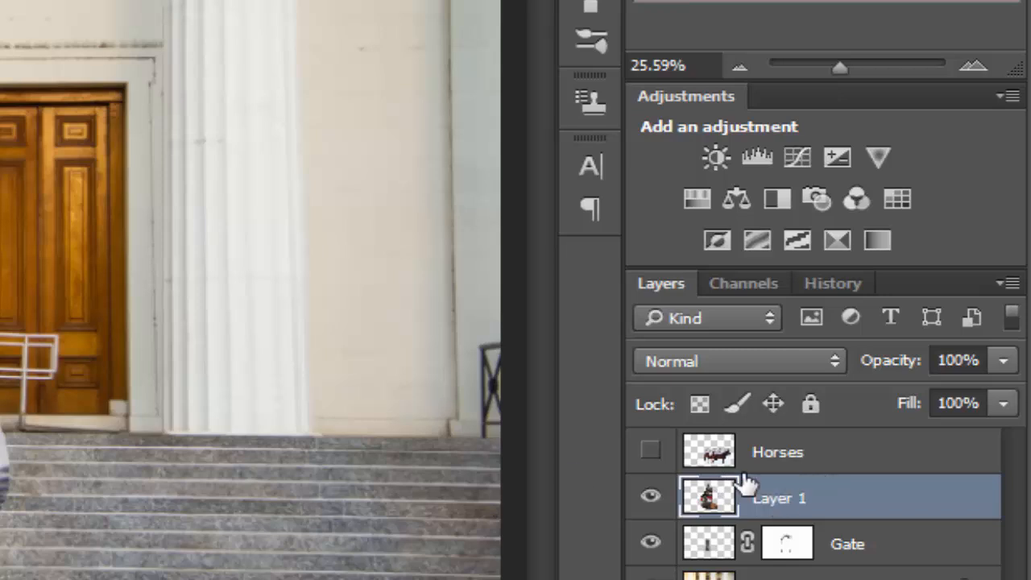
click(651, 497)
click(650, 419)
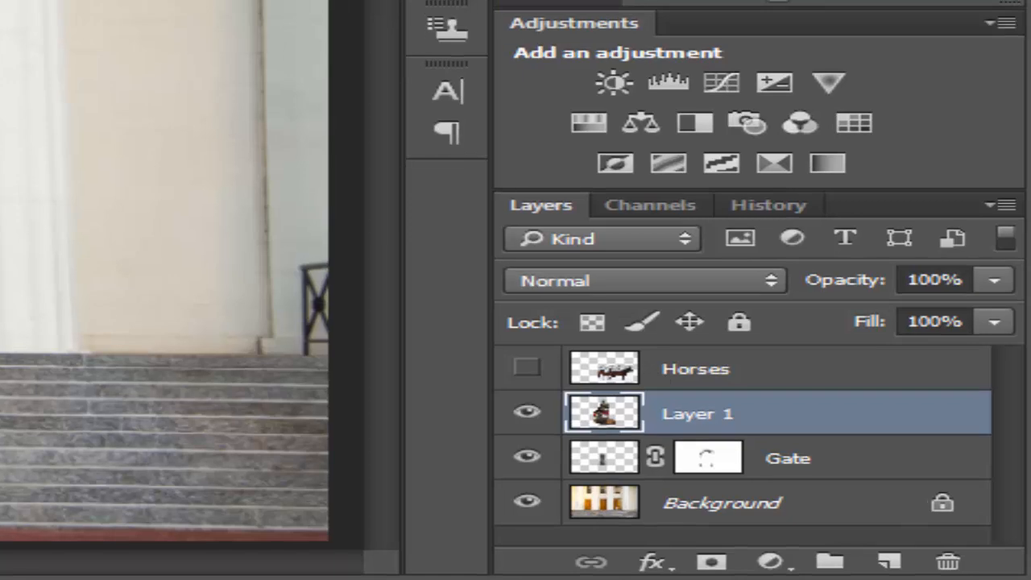
- Convert the locked Background into a regular layer, keeping the suggested name Layer 0 and Normal mode
click(715, 509)
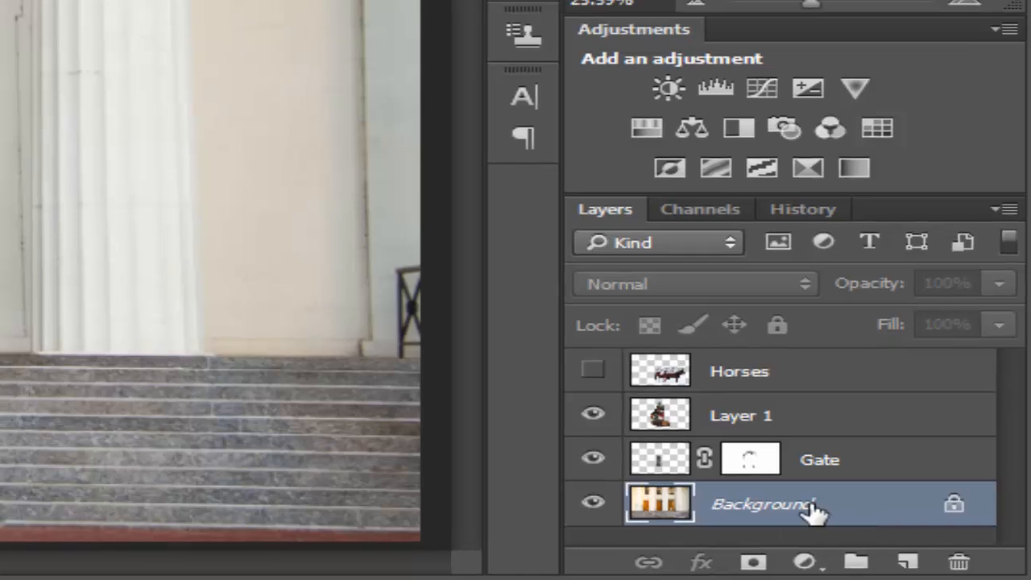
double_click(808, 505)
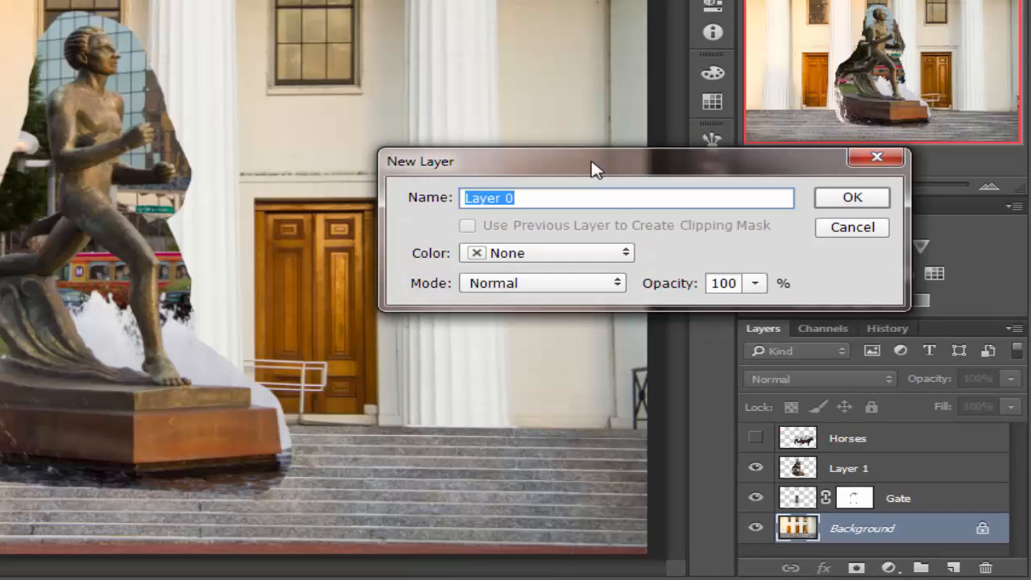
drag(563, 166, 521, 164)
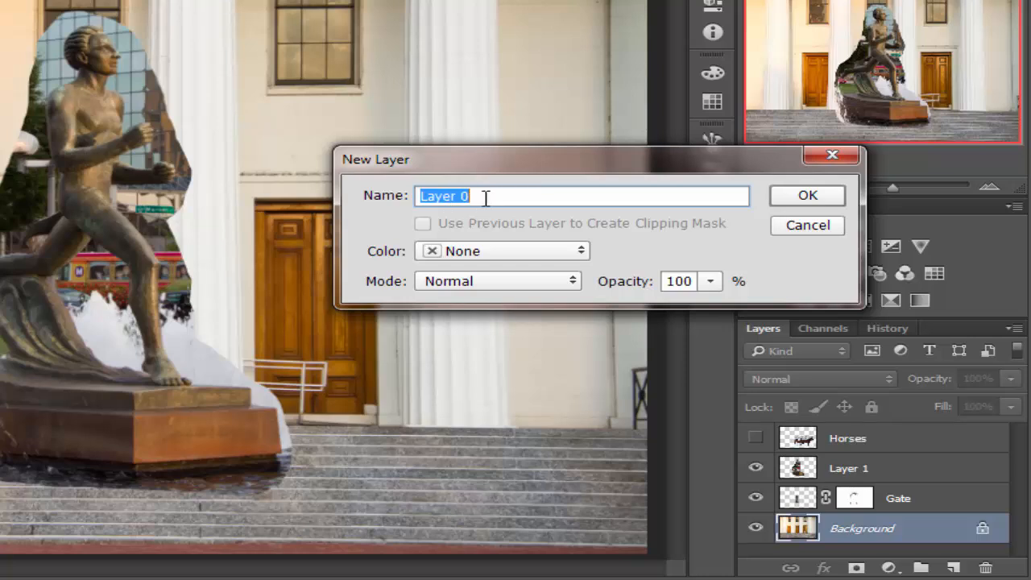
click(807, 202)
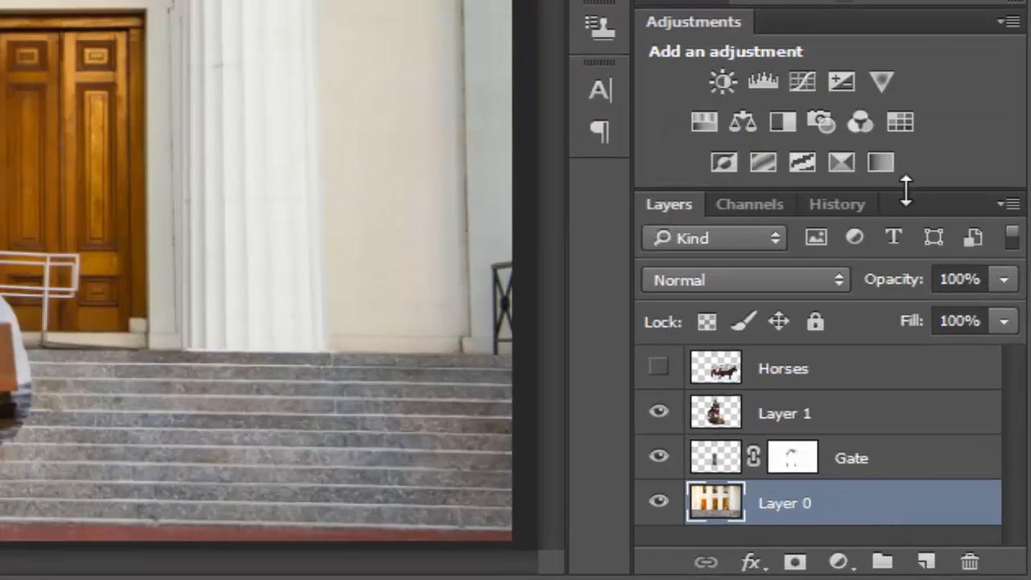
- Enlarge the area for the layer stack and move the statue's Layer 1 beneath Layer 0
drag(900, 162, 896, 98)
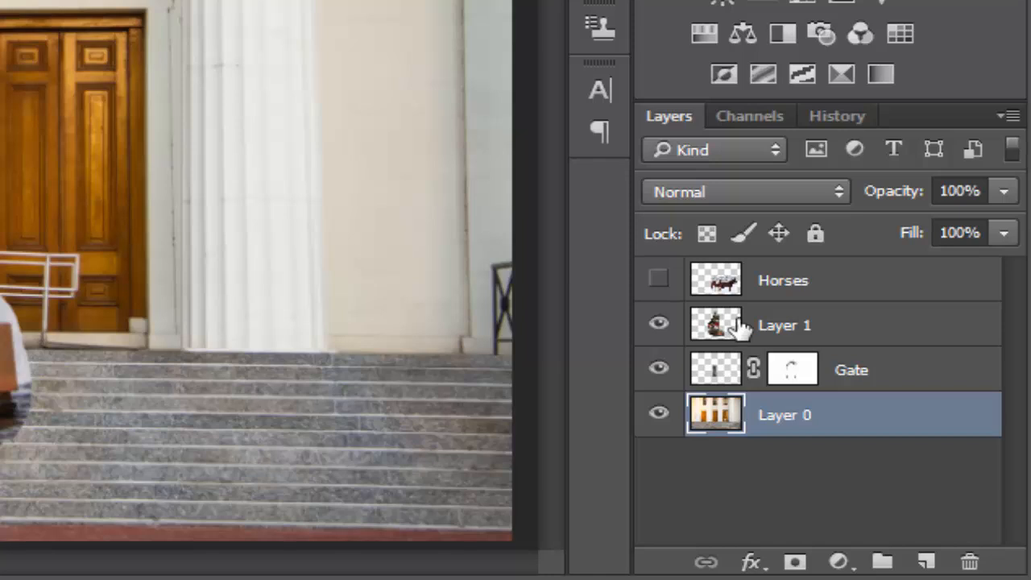
drag(720, 328, 743, 457)
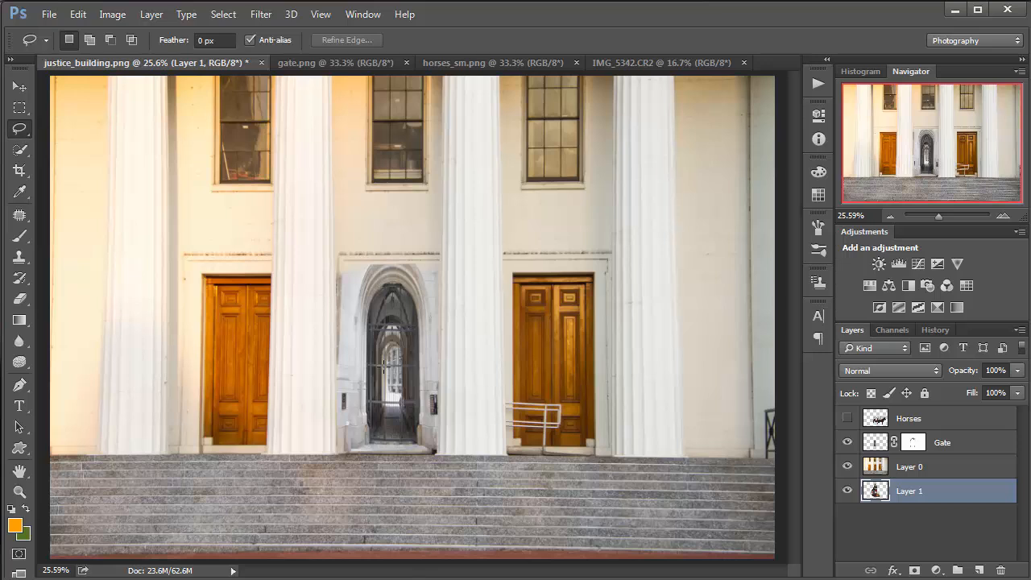
- Toggle the visibility of Layer 0 off and on to examine the statue layer beneath it
click(846, 467)
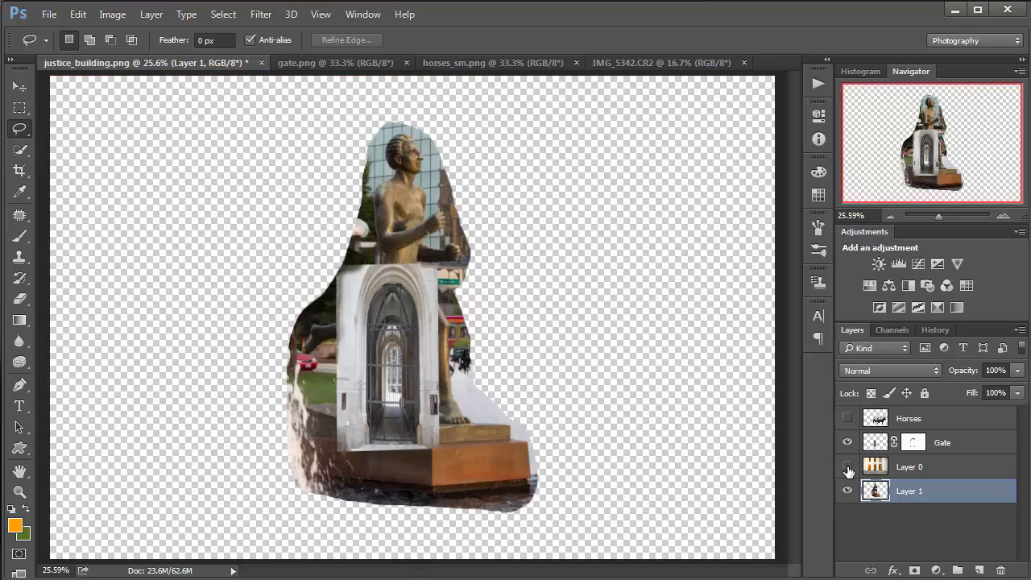
click(847, 467)
click(847, 467)
click(847, 467)
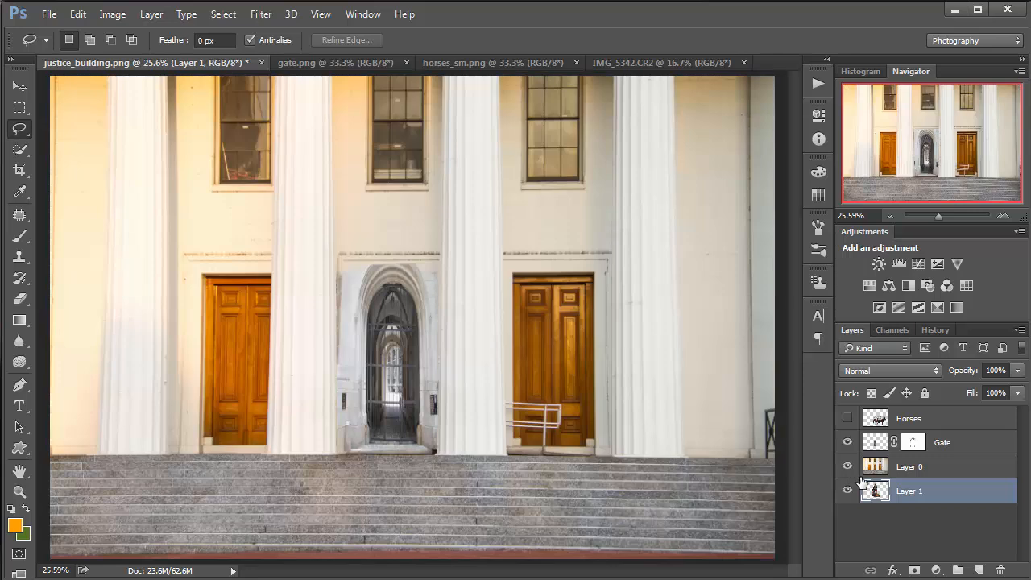
- Rename Layer 0 as Justice Building
click(920, 471)
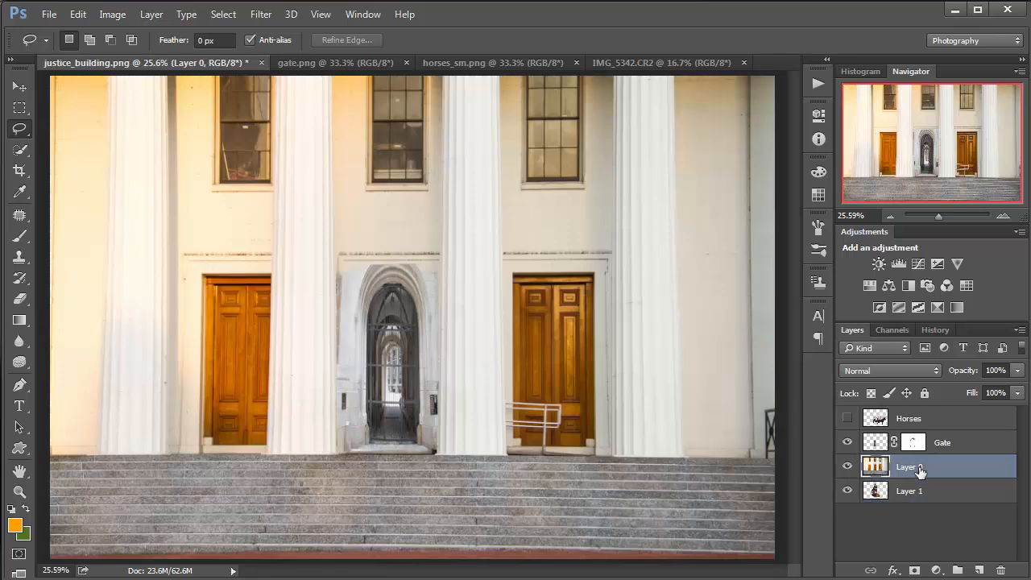
double_click(922, 469)
text(B)
text(ustice Building)
key(Return)
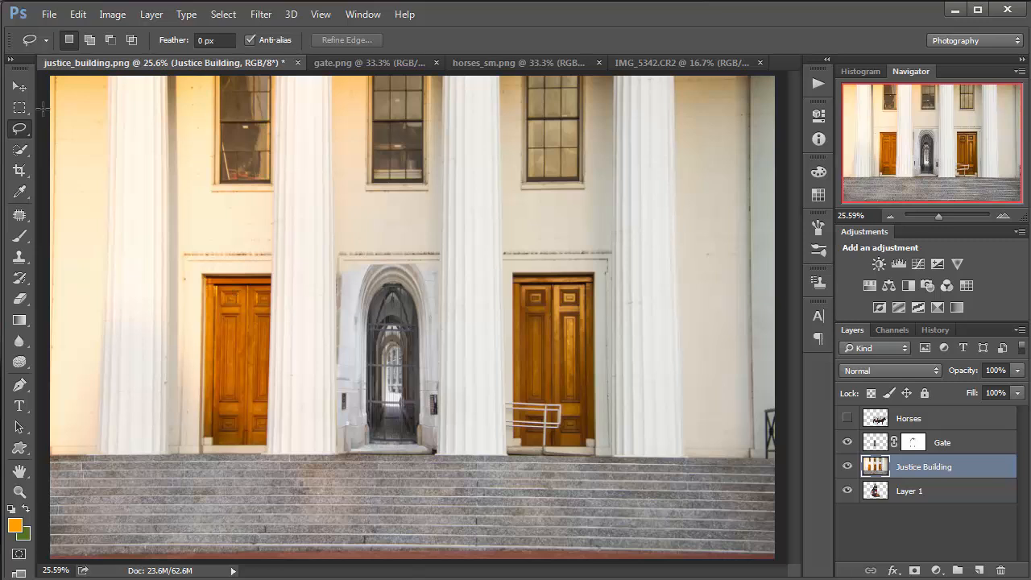
- Draw a rectangular marquee selection about 1.06 by 2.82 in around the wooden door left of the gate
click(19, 109)
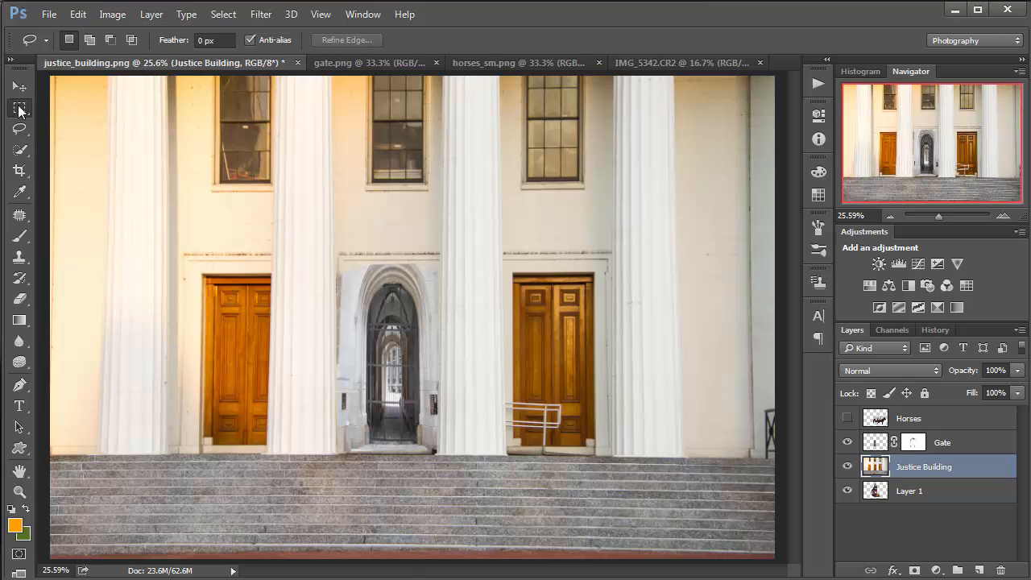
click(95, 109)
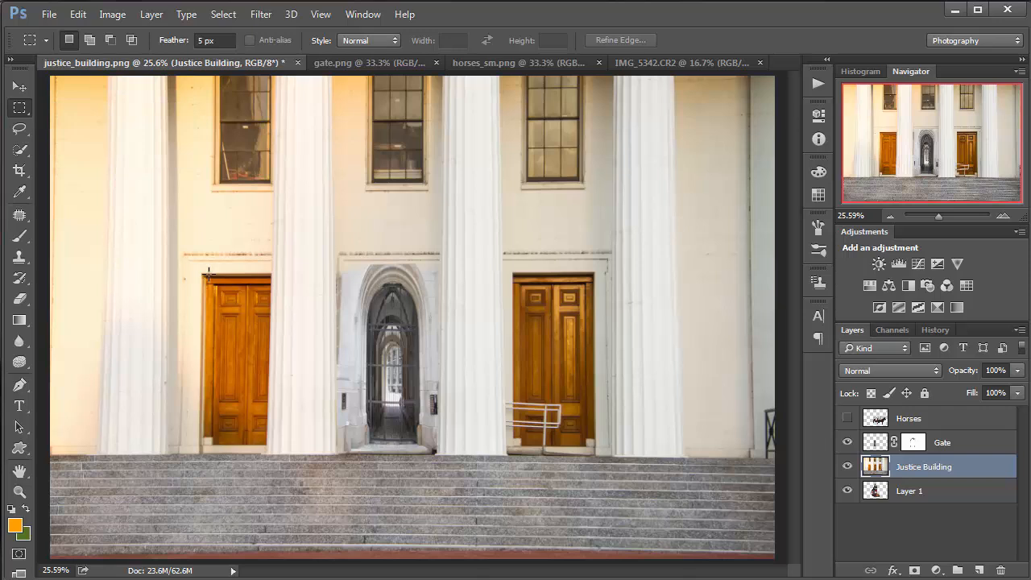
drag(203, 271, 267, 444)
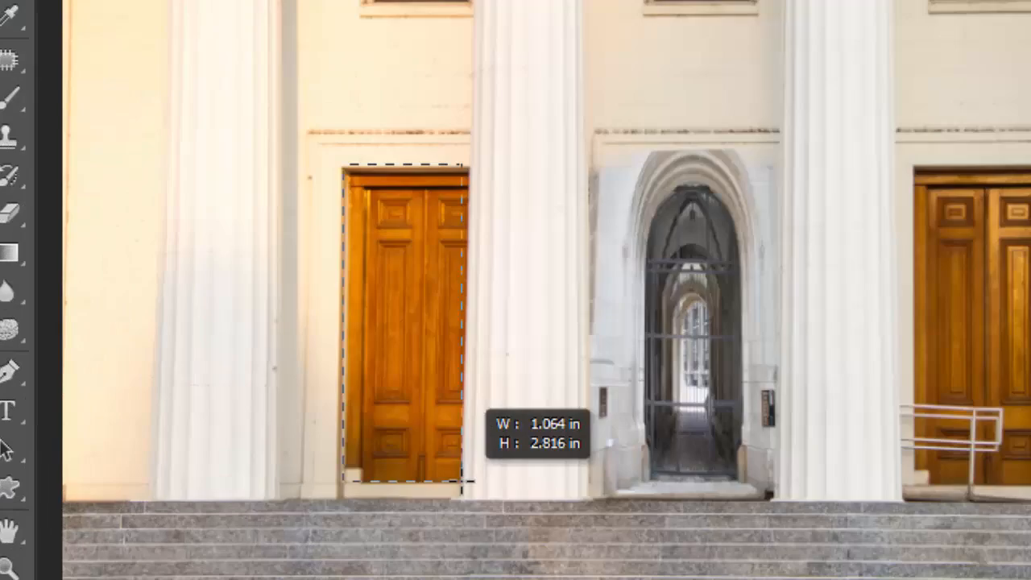
drag(463, 482, 462, 478)
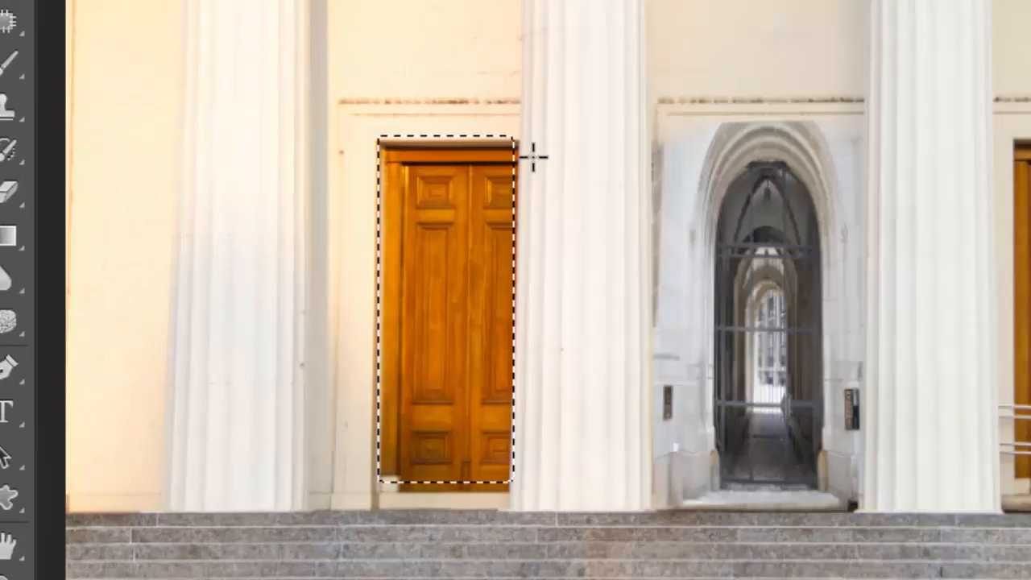
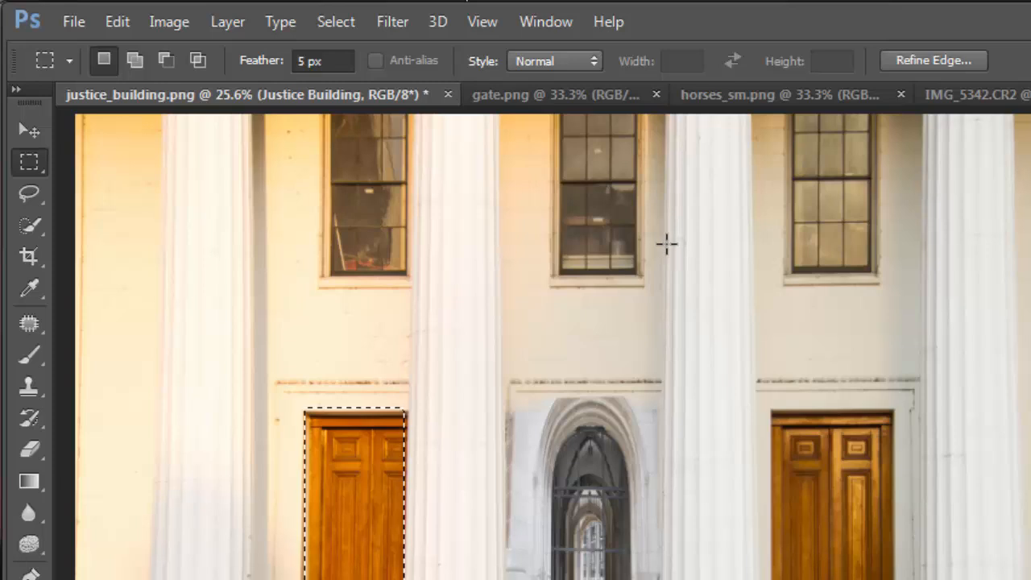
- Try rectangular marquee selections on the column just right of the gate, ending with one beside the top of the arch
drag(667, 243, 752, 419)
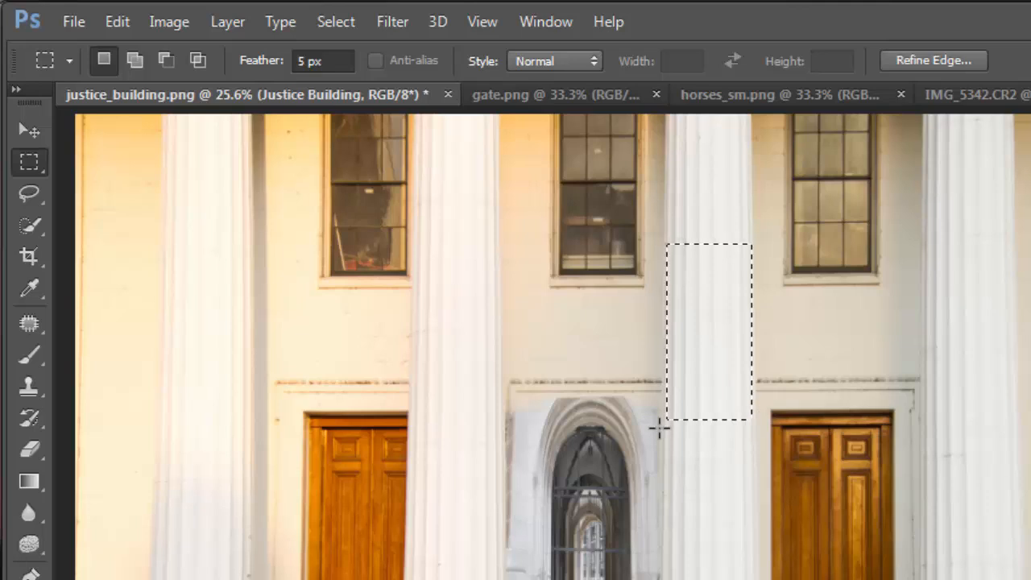
drag(660, 428, 758, 506)
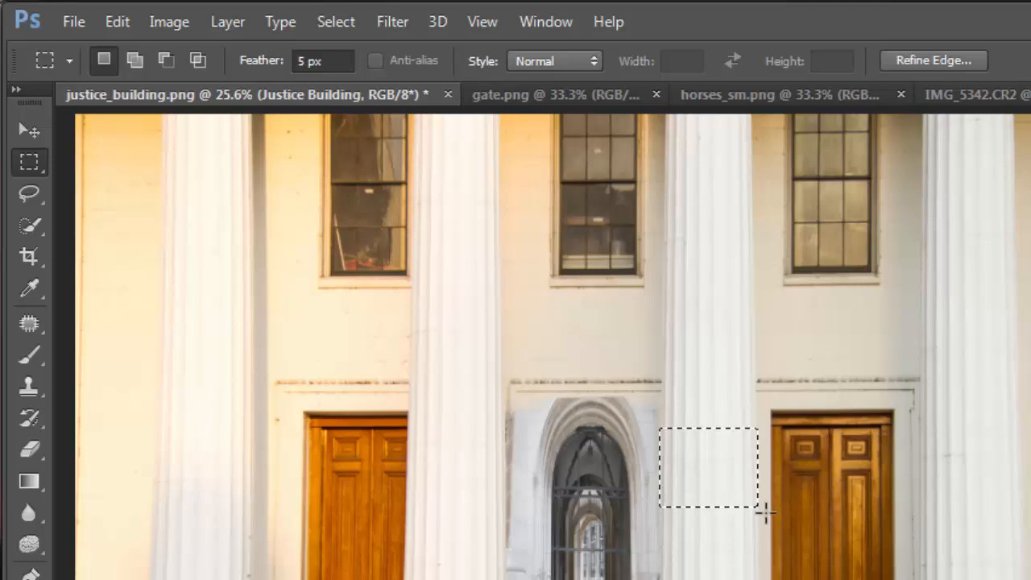
- Try reshaping the marquee on the column just right of the gate by transforming its corners to the column's edges, then deselect
click(337, 24)
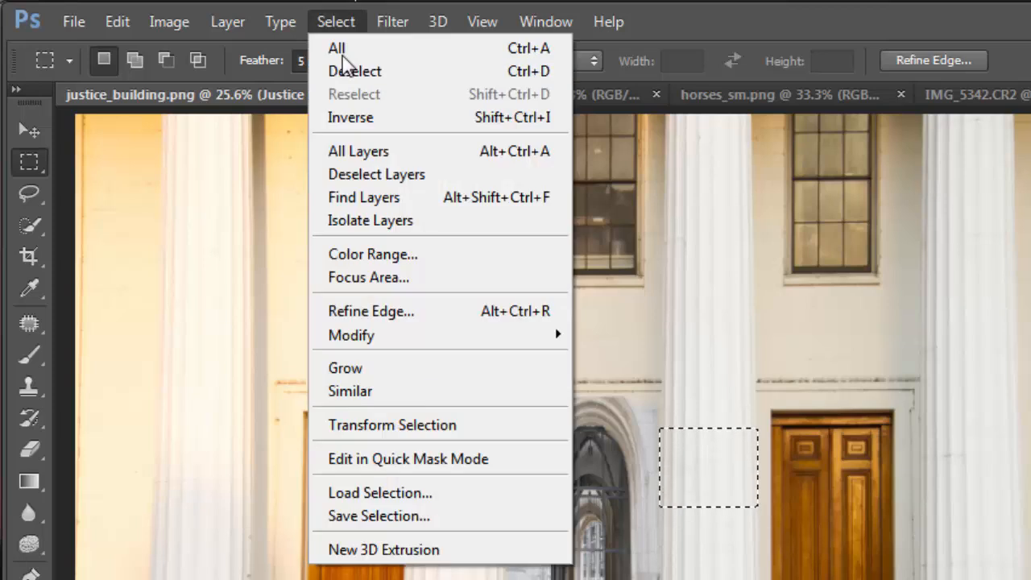
click(443, 427)
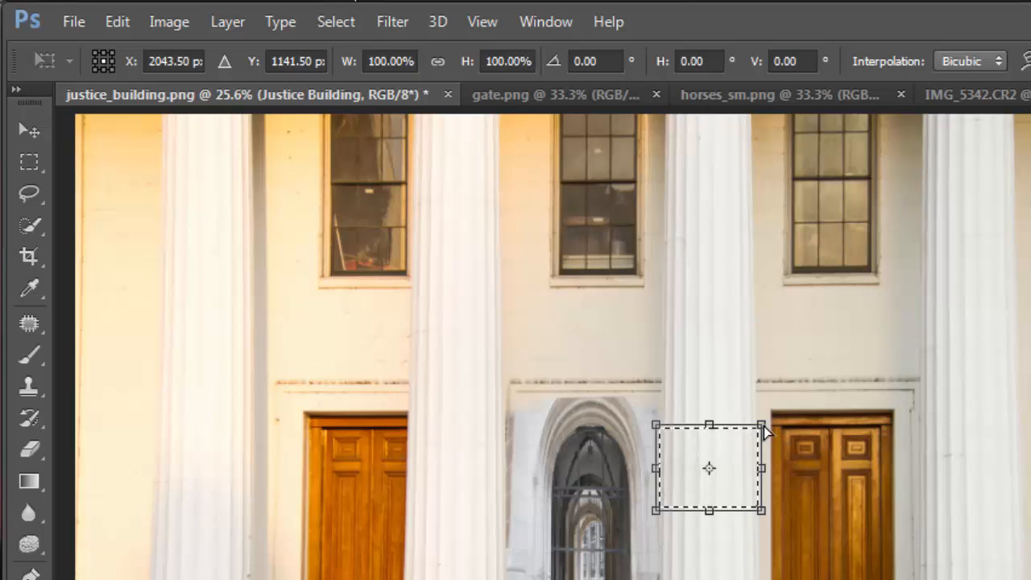
drag(761, 425, 759, 408)
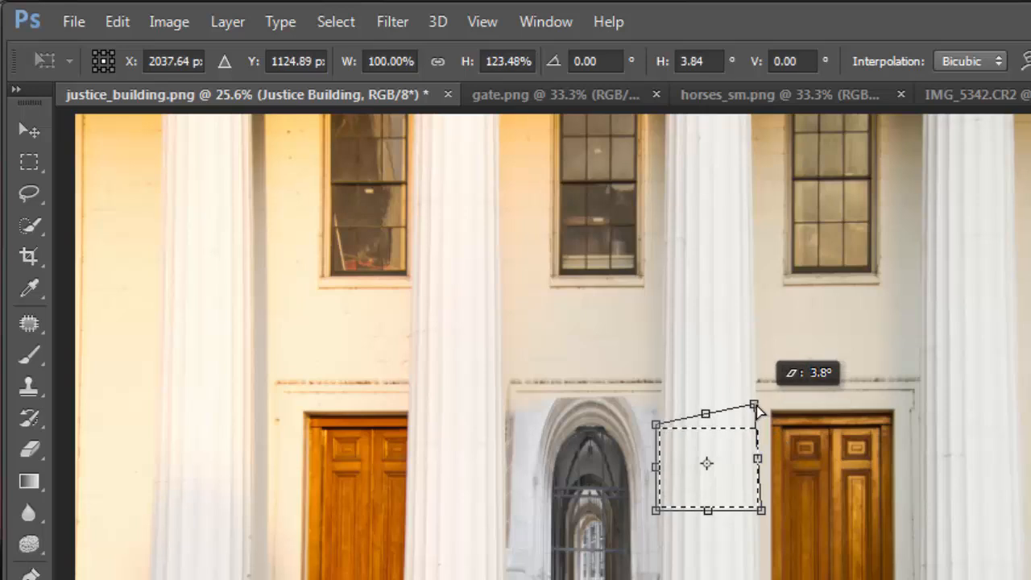
drag(762, 522, 759, 564)
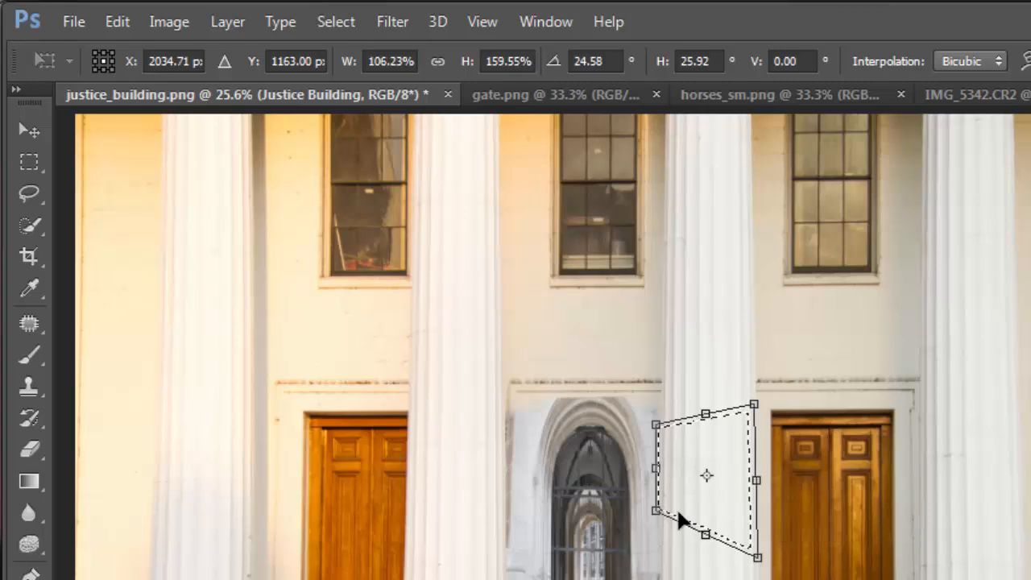
drag(657, 510, 662, 572)
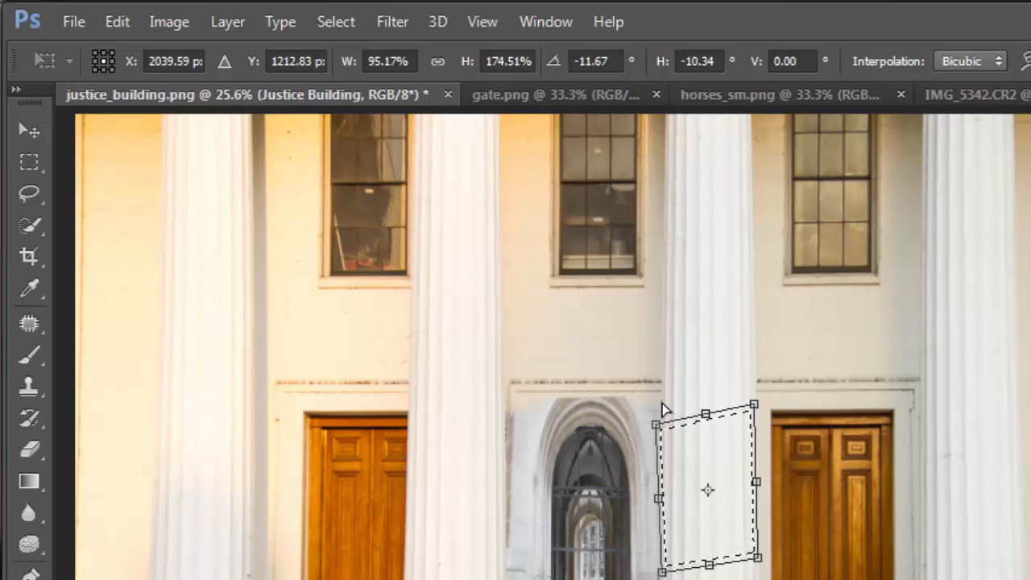
drag(657, 427, 661, 399)
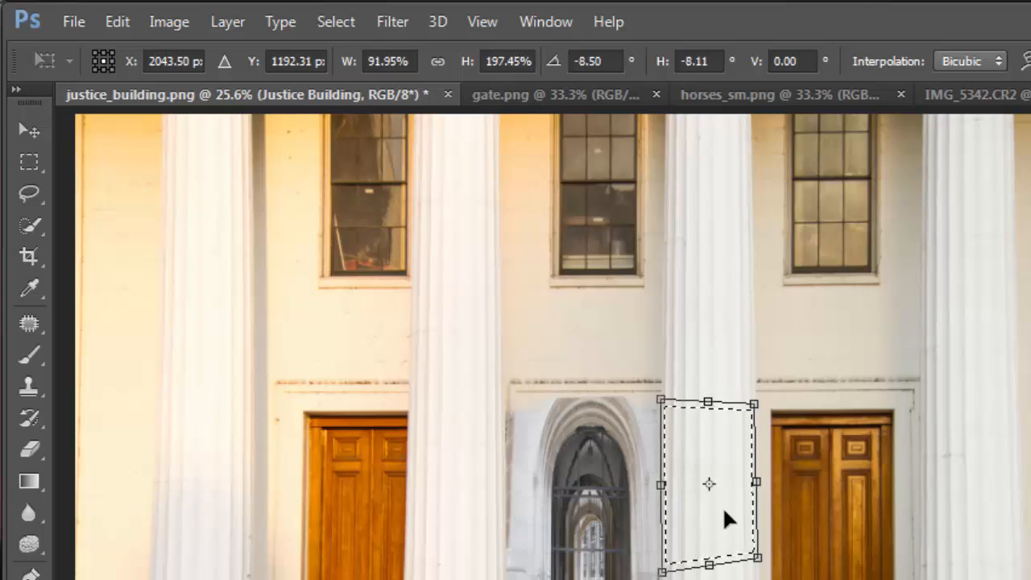
key(Return)
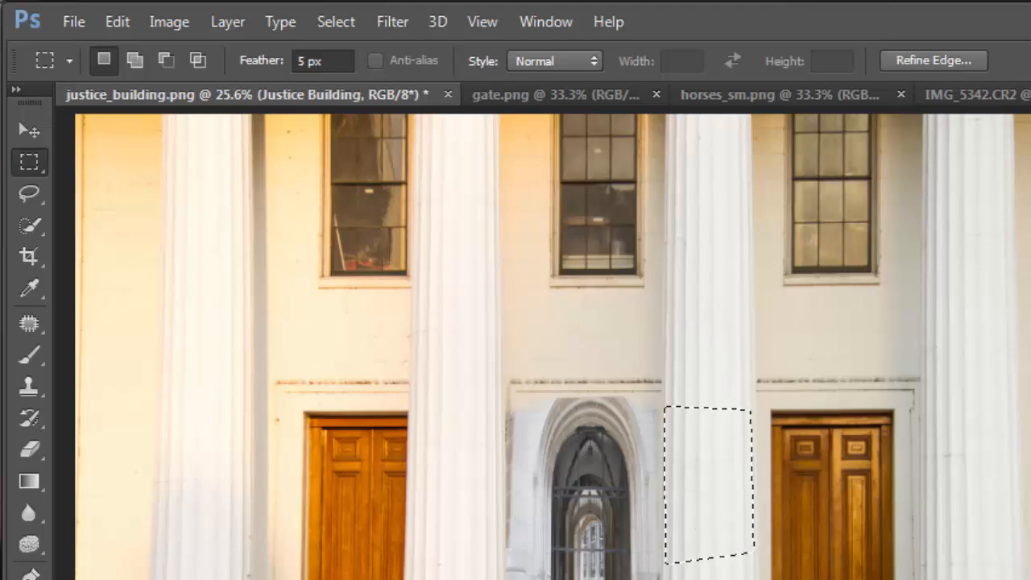
click(538, 512)
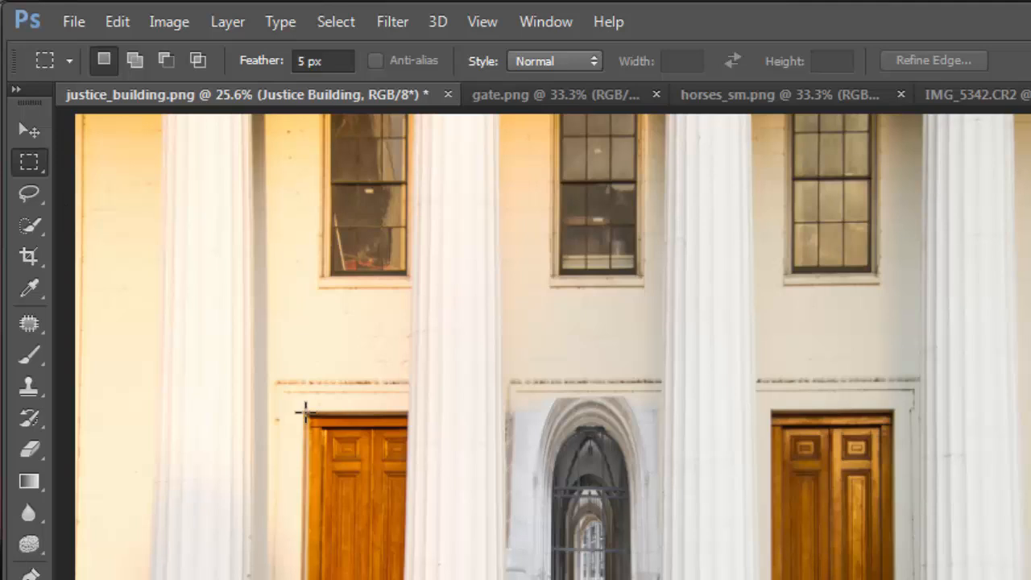
- Marquee-select the wooden door left of the gate, fit the selection's corners to it, and delete it from the Justice Building layer
drag(306, 411, 404, 579)
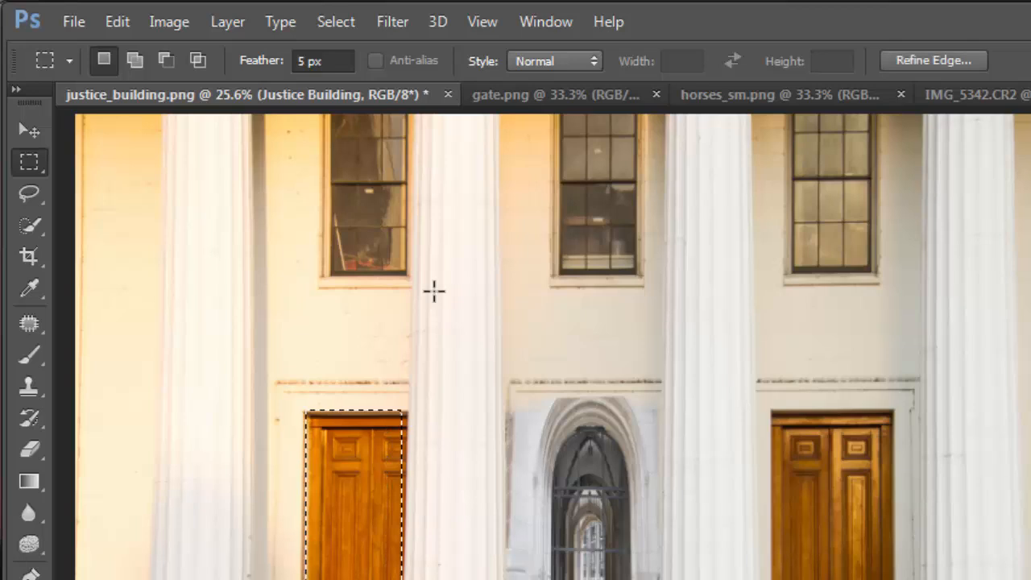
click(336, 21)
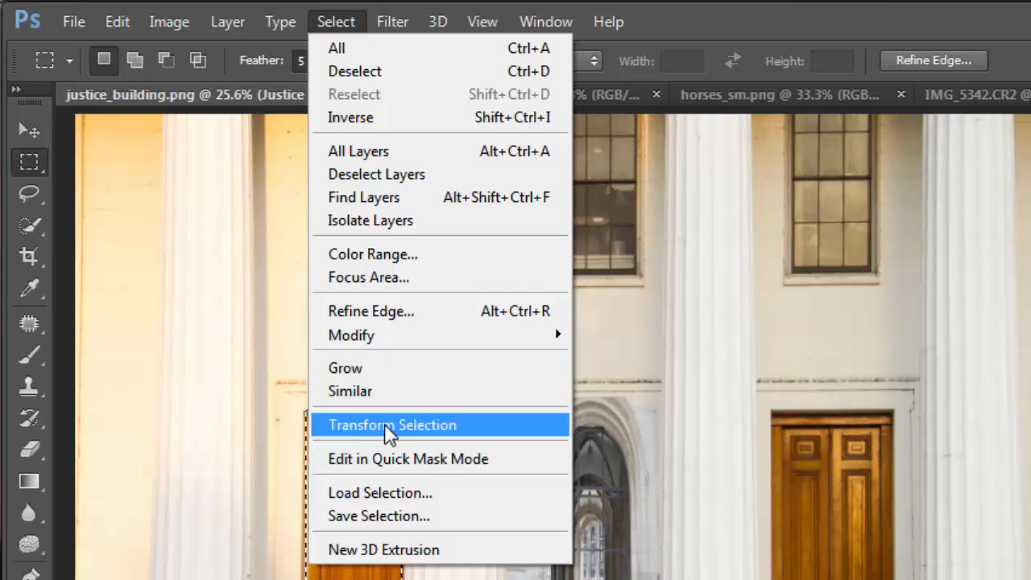
click(390, 427)
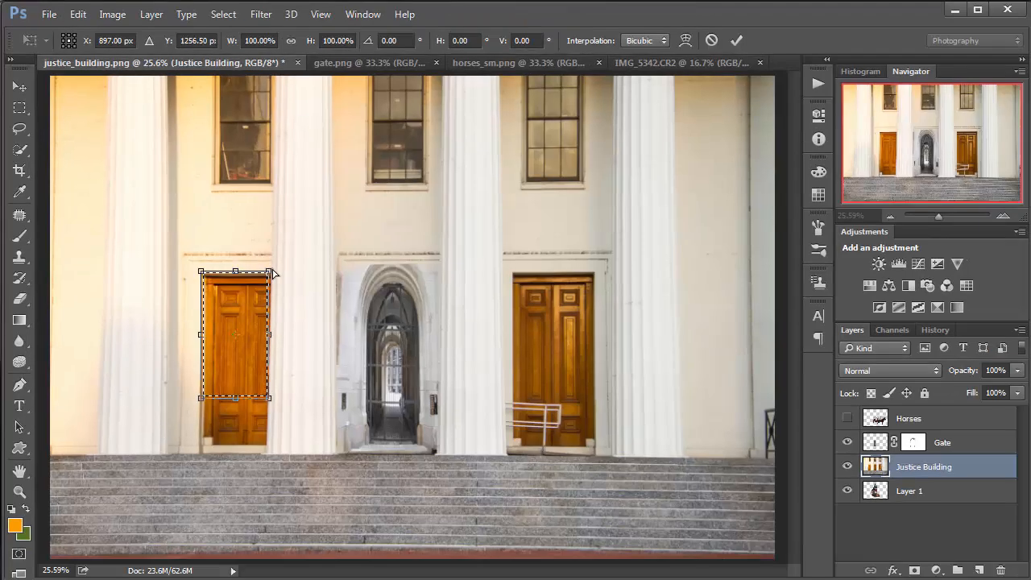
drag(283, 286, 273, 277)
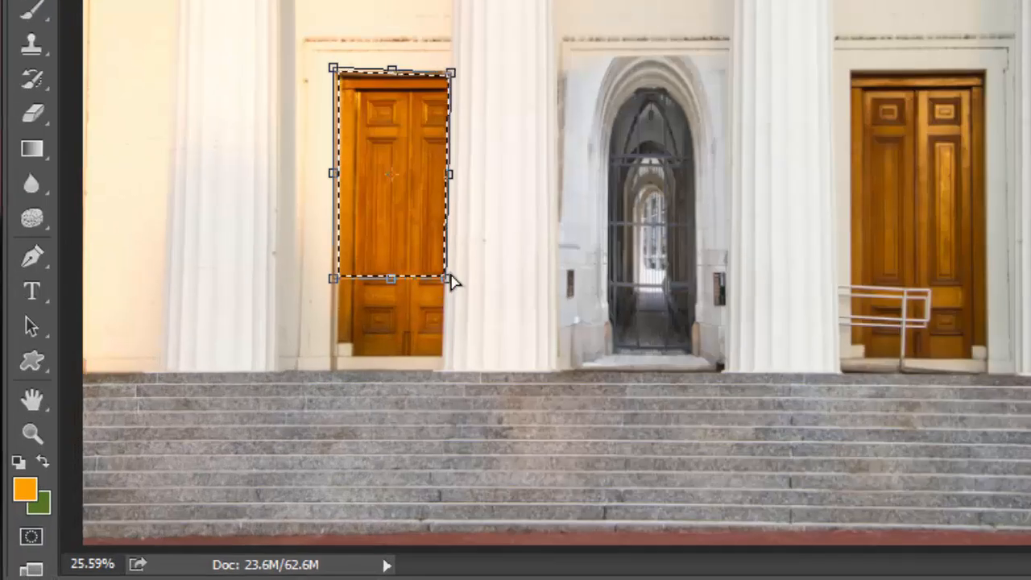
drag(445, 286, 443, 362)
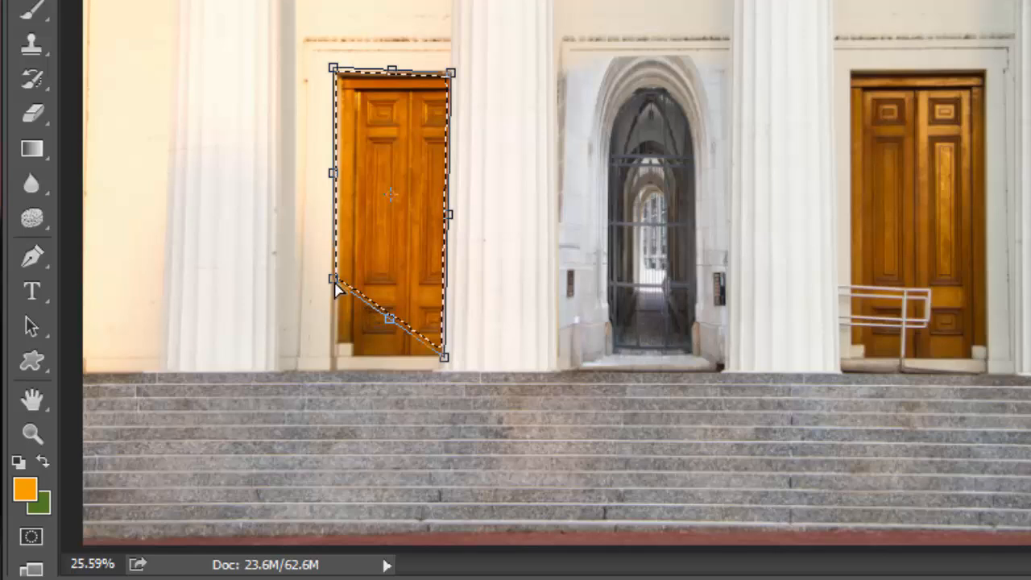
drag(334, 279, 383, 366)
key(Return)
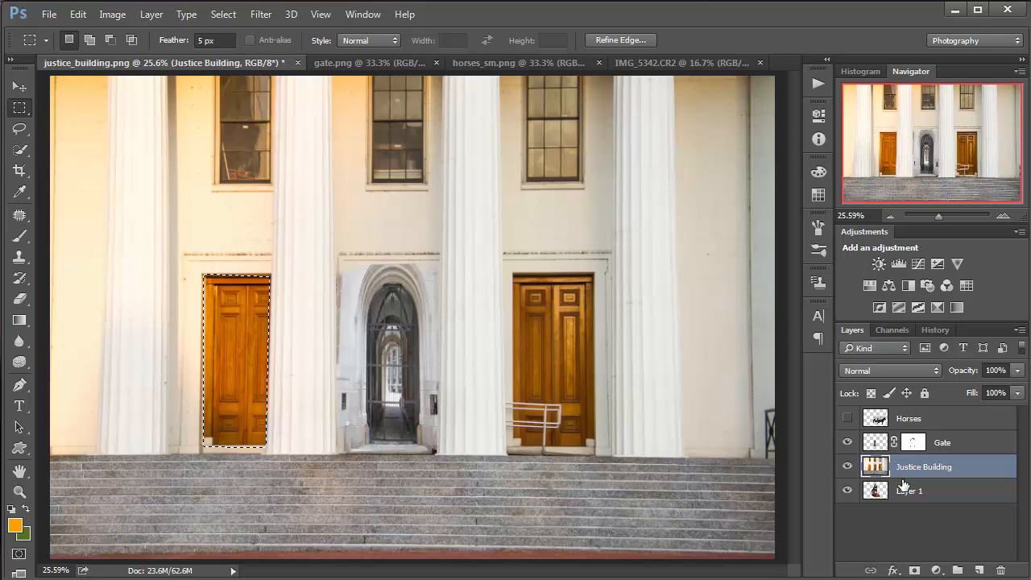
key(Delete)
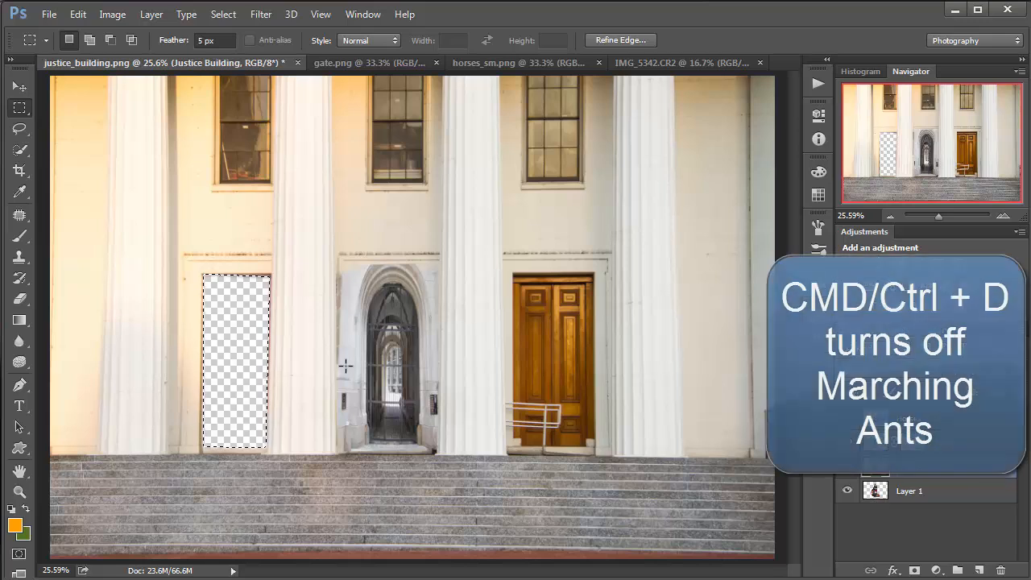
key(ctrl+d)
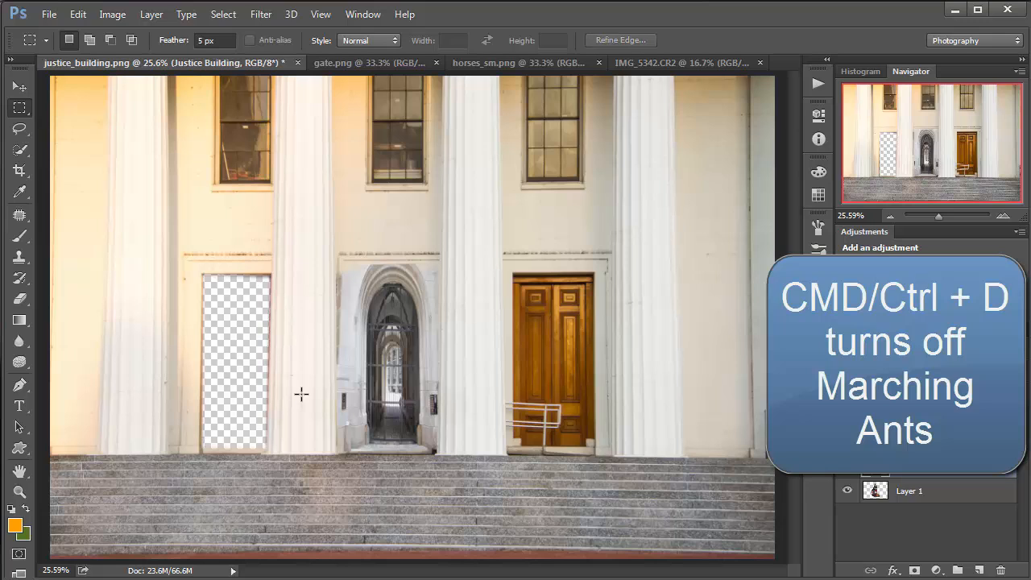
- Move the statue on Layer 1 behind the empty doorway left of the gate
click(17, 88)
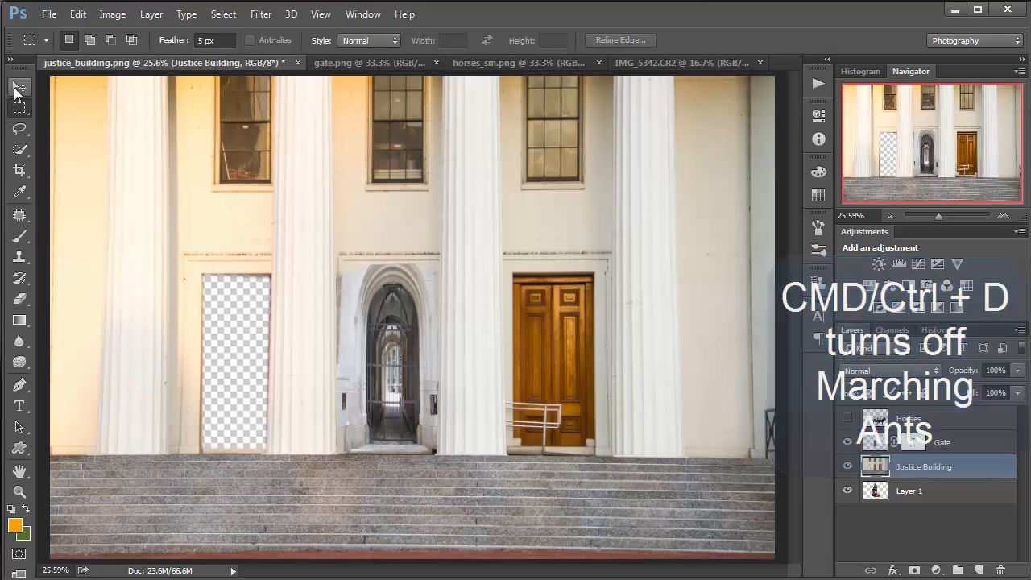
click(917, 493)
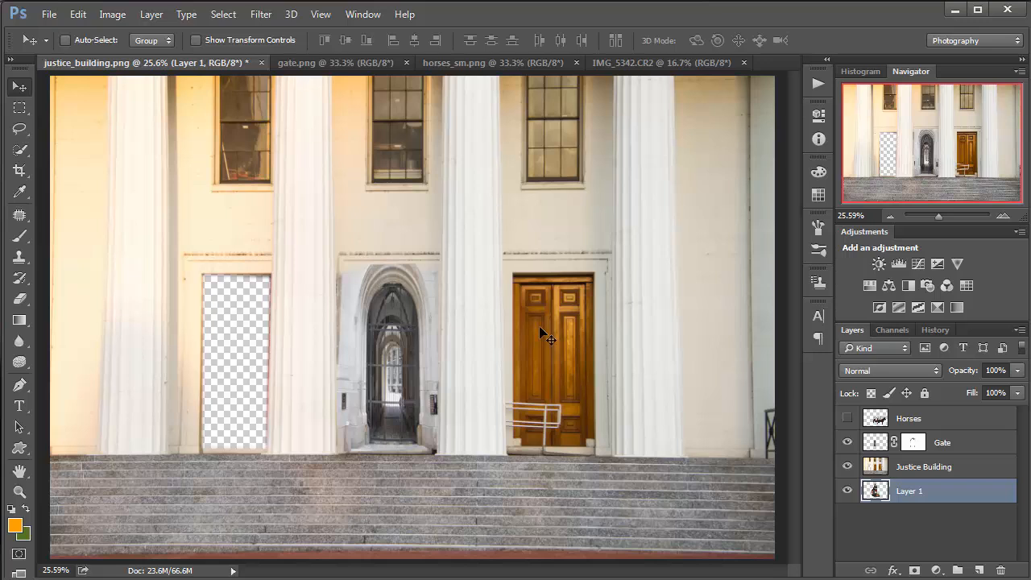
drag(525, 326, 406, 366)
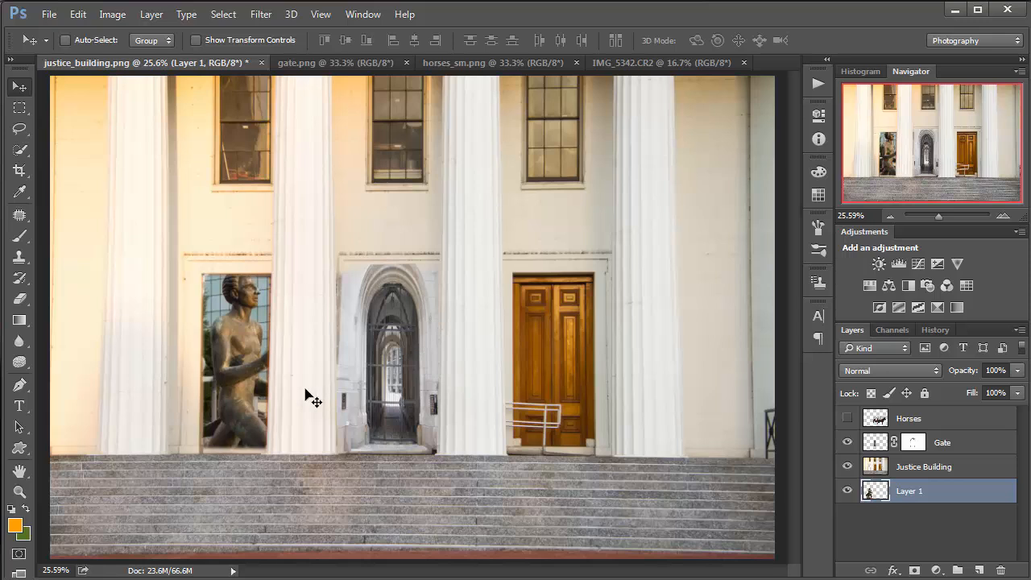
- Scale Layer 1 down with Free Transform and reposition it so the whole running statue stands inside the left doorway
key(ctrl+t)
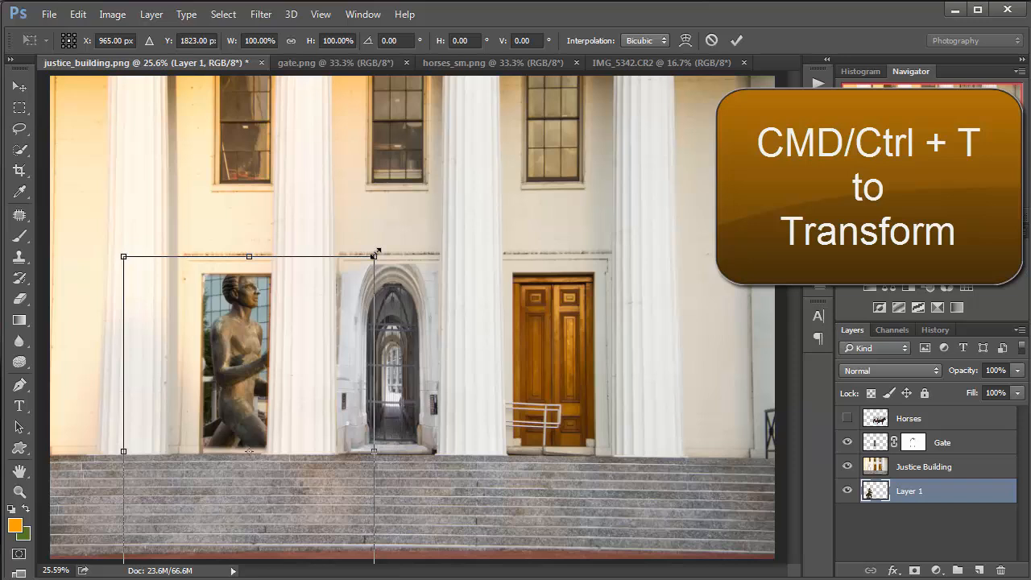
drag(376, 255, 325, 401)
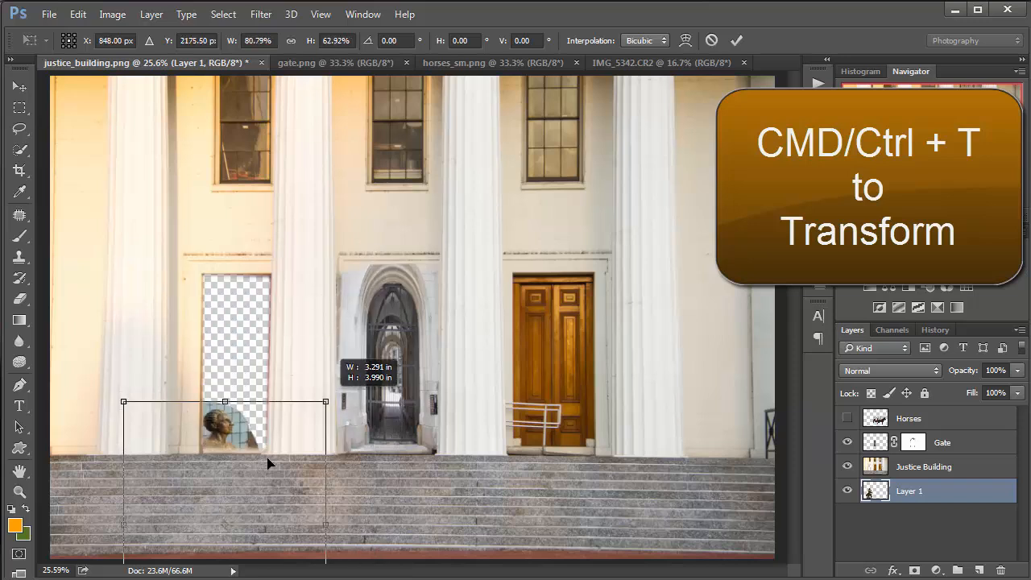
drag(258, 473, 276, 341)
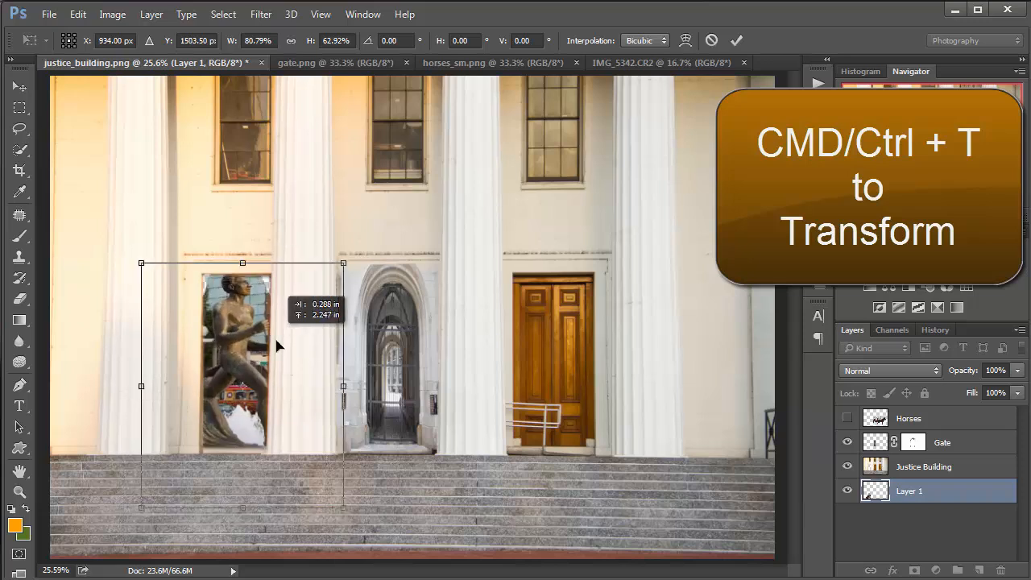
drag(142, 270, 153, 321)
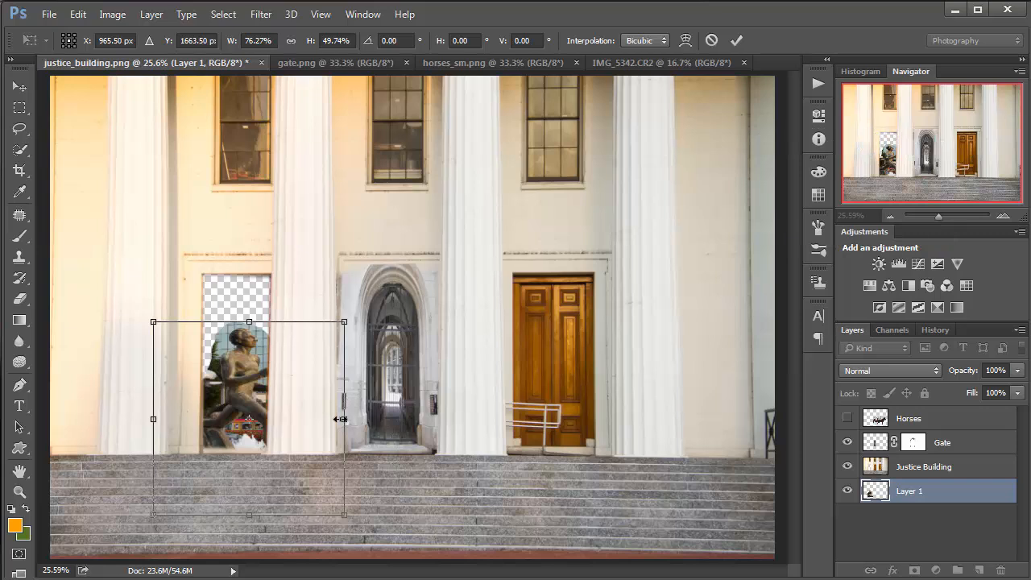
drag(345, 418, 309, 418)
drag(218, 439, 229, 392)
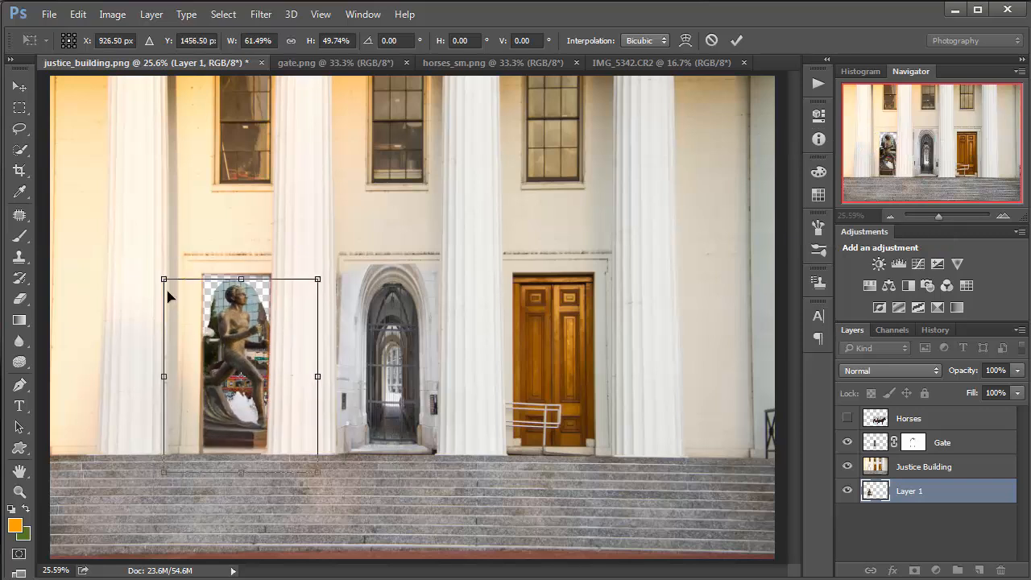
drag(164, 279, 181, 277)
drag(316, 376, 298, 375)
drag(258, 340, 262, 347)
key(Return)
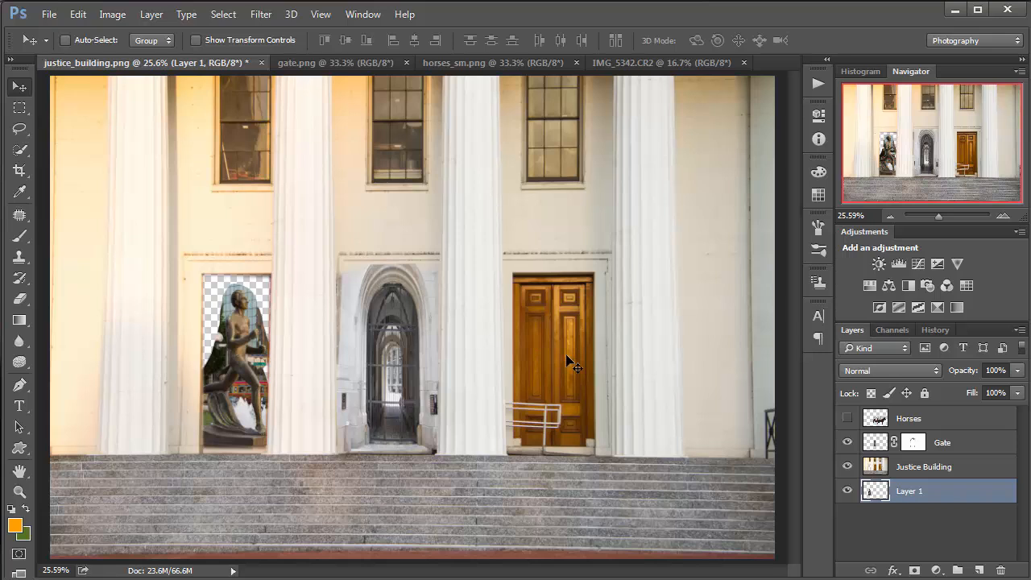
- Toggle the visibility of the Horses layer on and off to examine how it covers the building
click(846, 419)
click(847, 419)
click(846, 418)
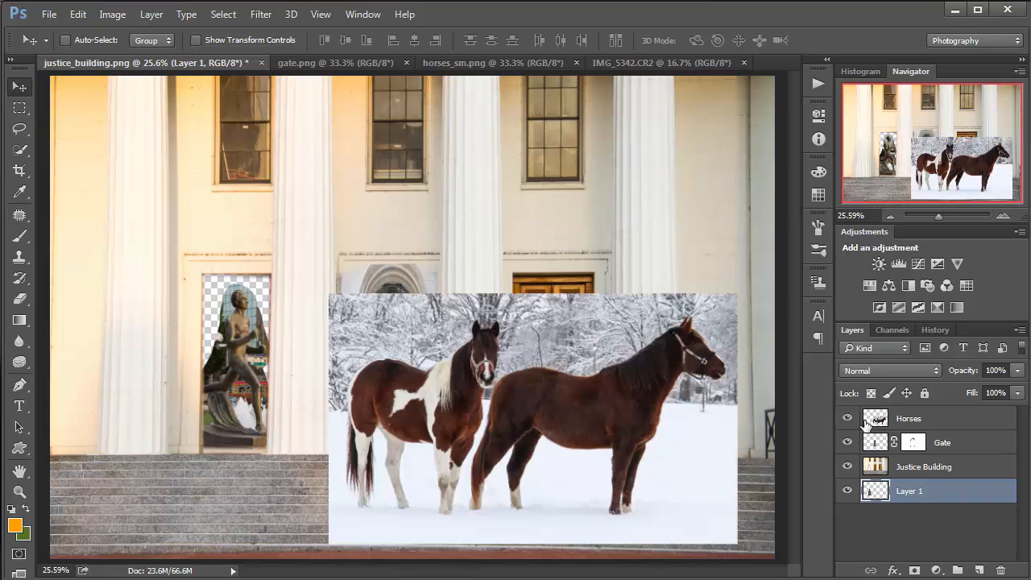
click(847, 418)
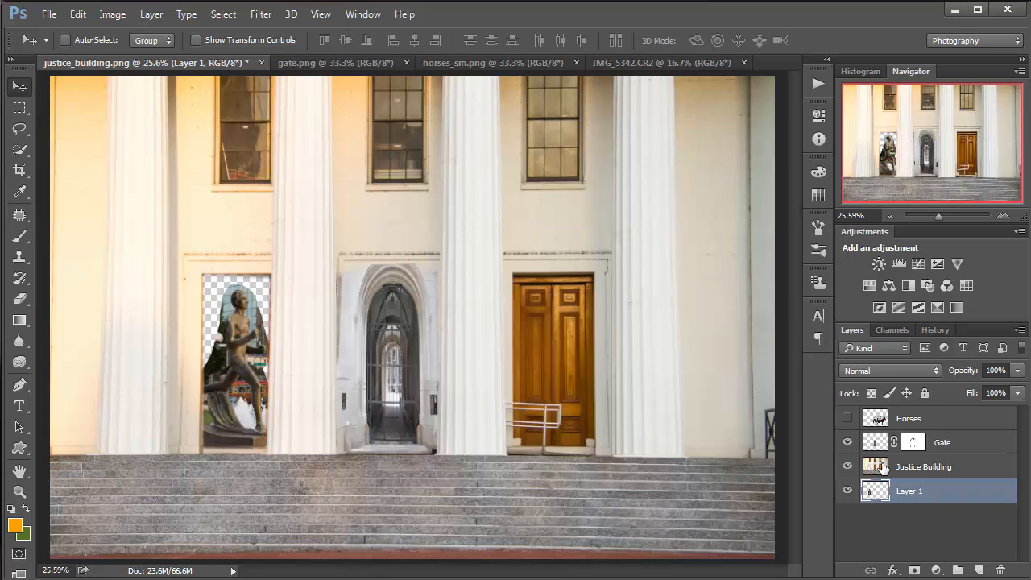
- Marquee-select the wooden door right of the gate, delete it from the Justice Building layer, and deselect
click(919, 468)
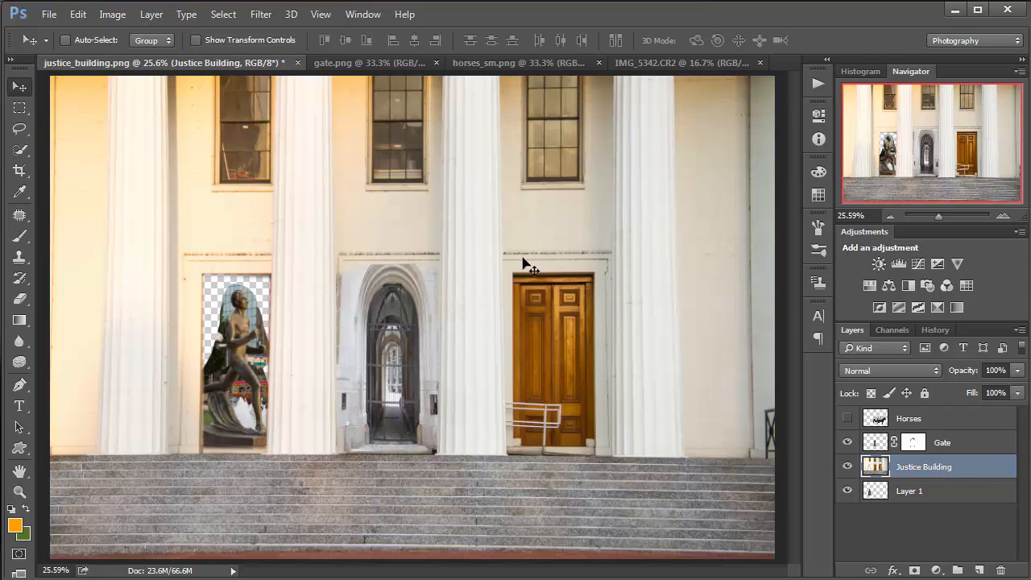
click(18, 109)
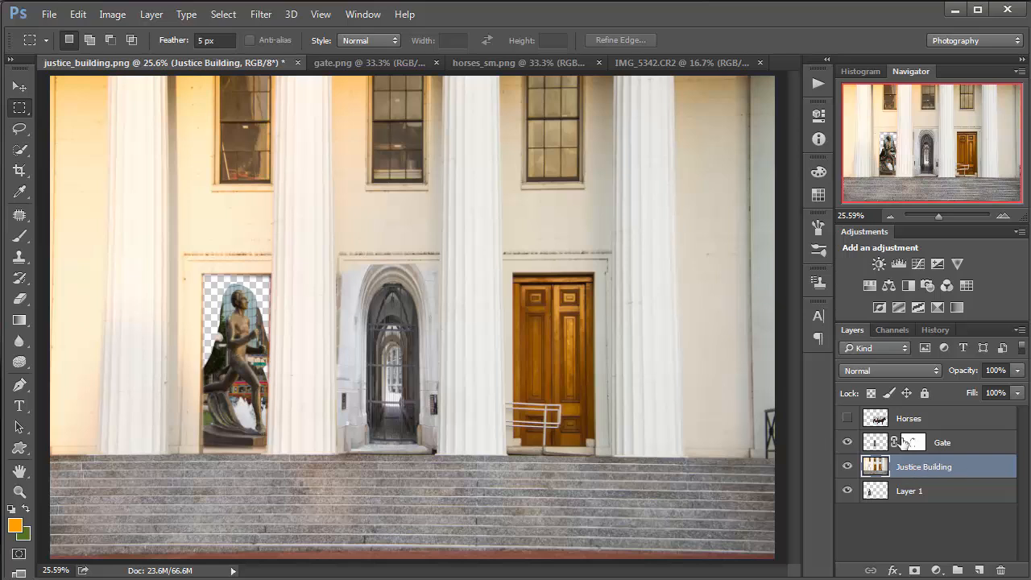
click(868, 441)
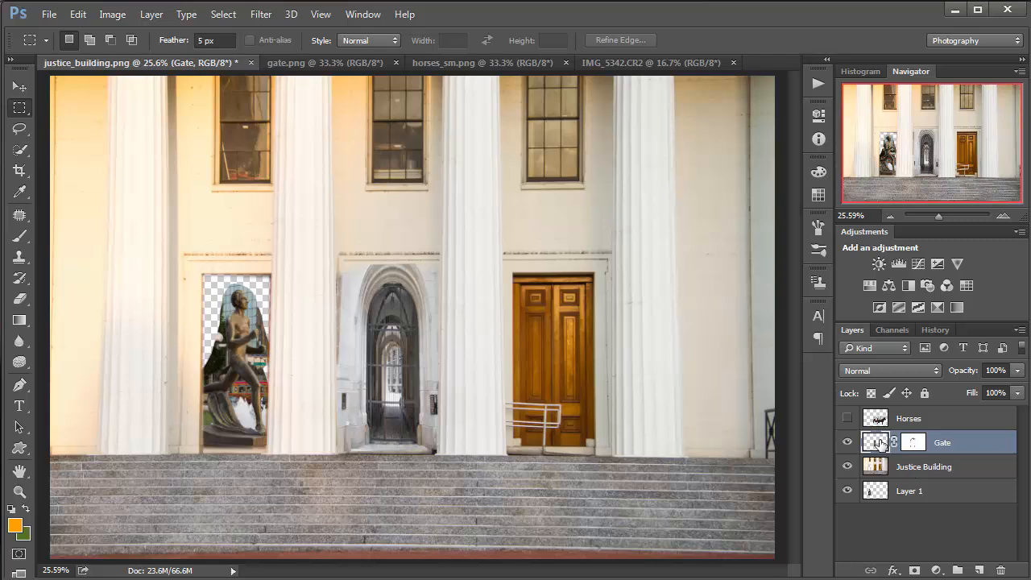
click(901, 470)
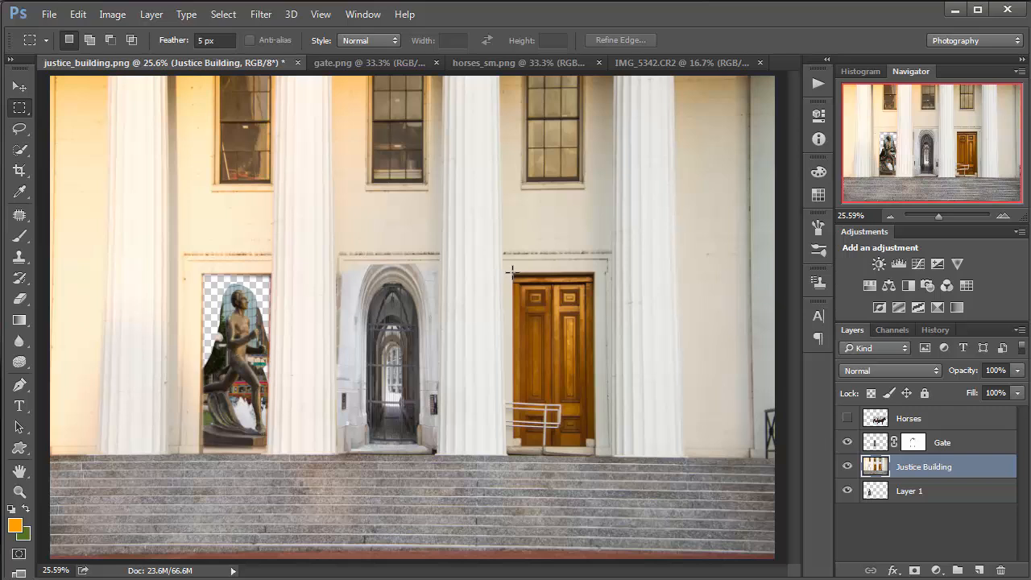
drag(513, 275, 595, 446)
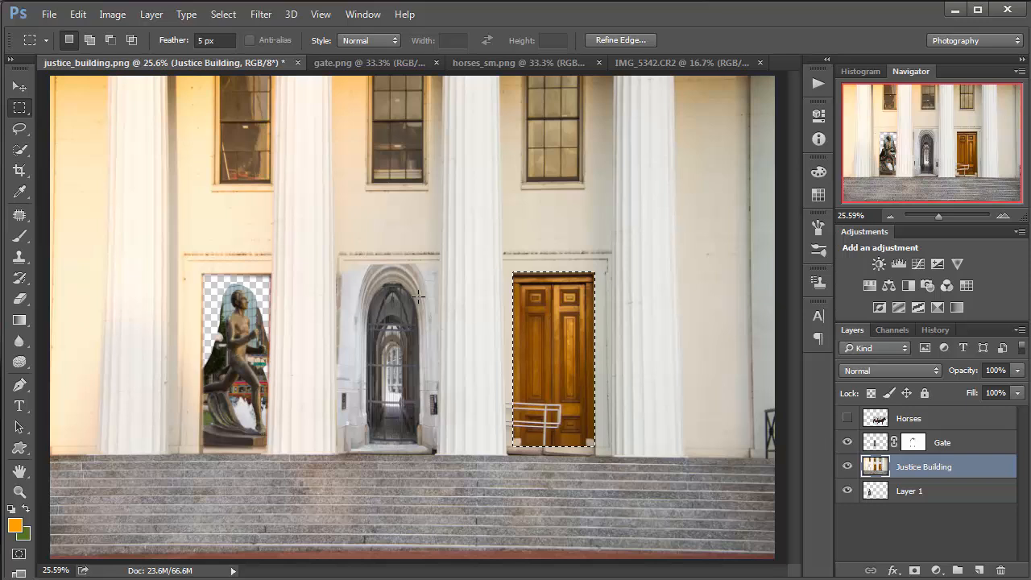
key(Delete)
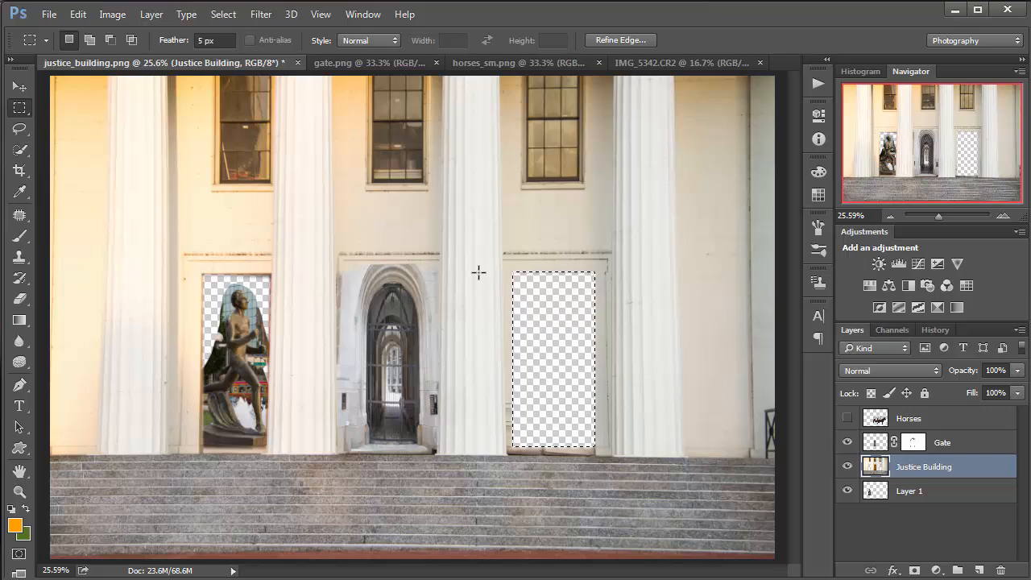
key(ctrl+d)
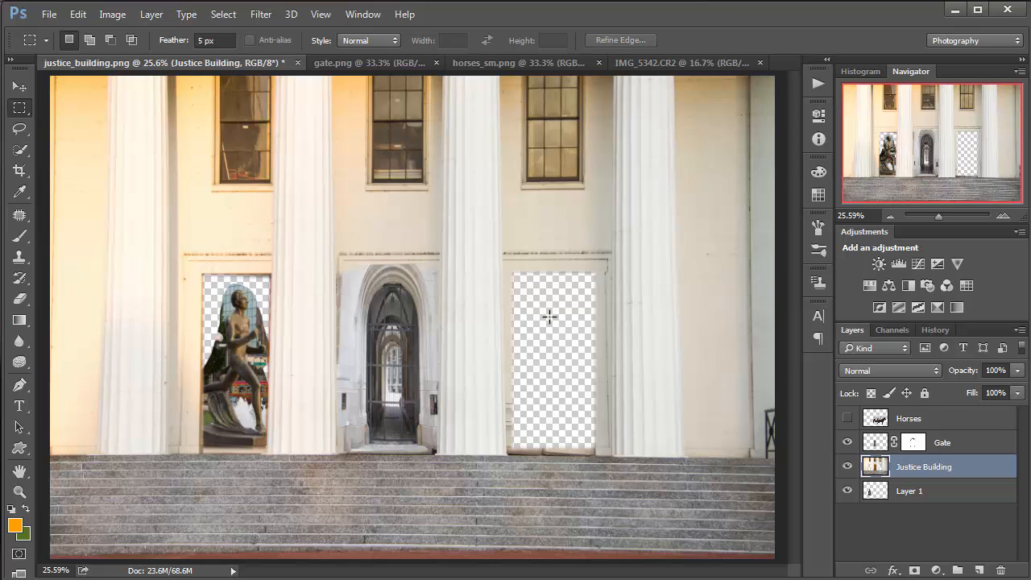
- Show the Horses layer, placed at the bottom of the layer stack, and rename Layer 1 as Statue
click(846, 418)
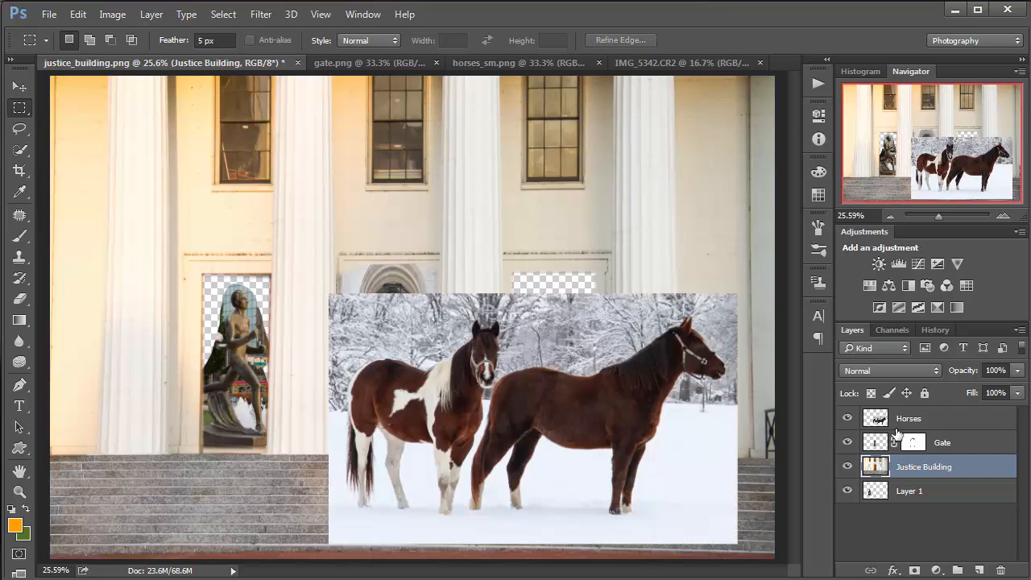
drag(901, 418, 920, 511)
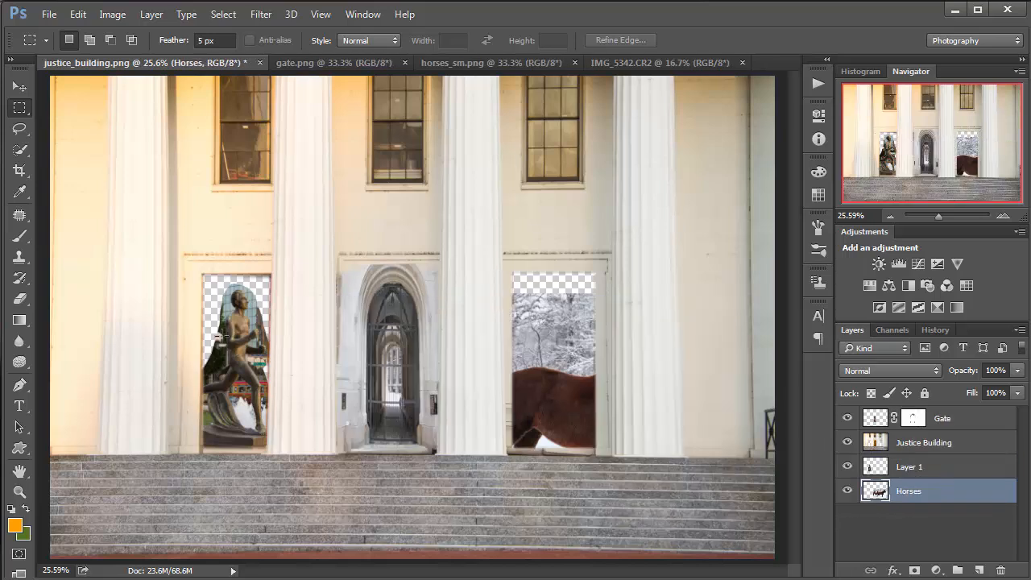
double_click(910, 467)
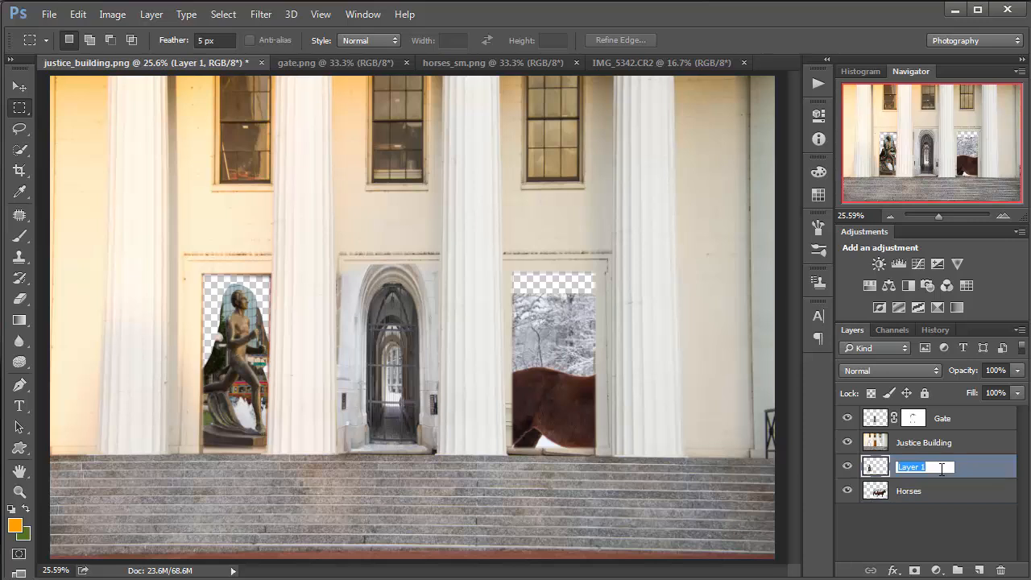
text(Statue)
- Move the image on the Horses layer up behind the empty doorway right of the gate so it fills the opening
click(933, 496)
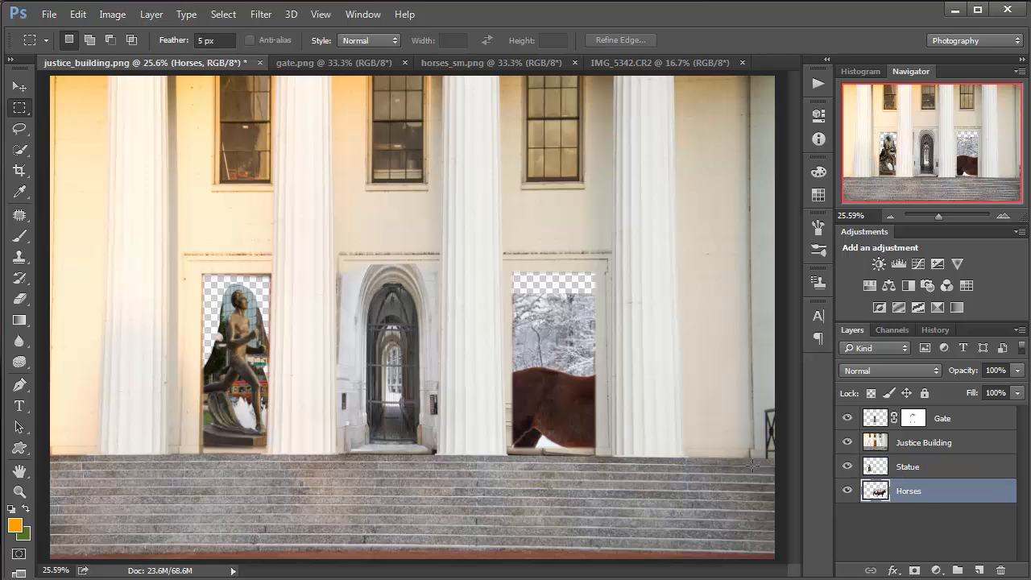
key(v)
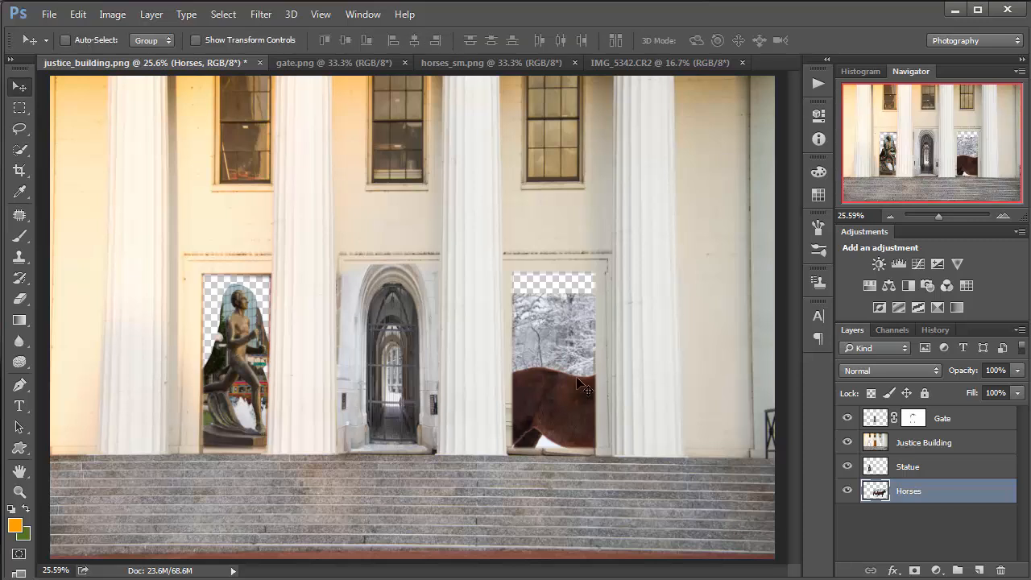
drag(578, 383, 460, 364)
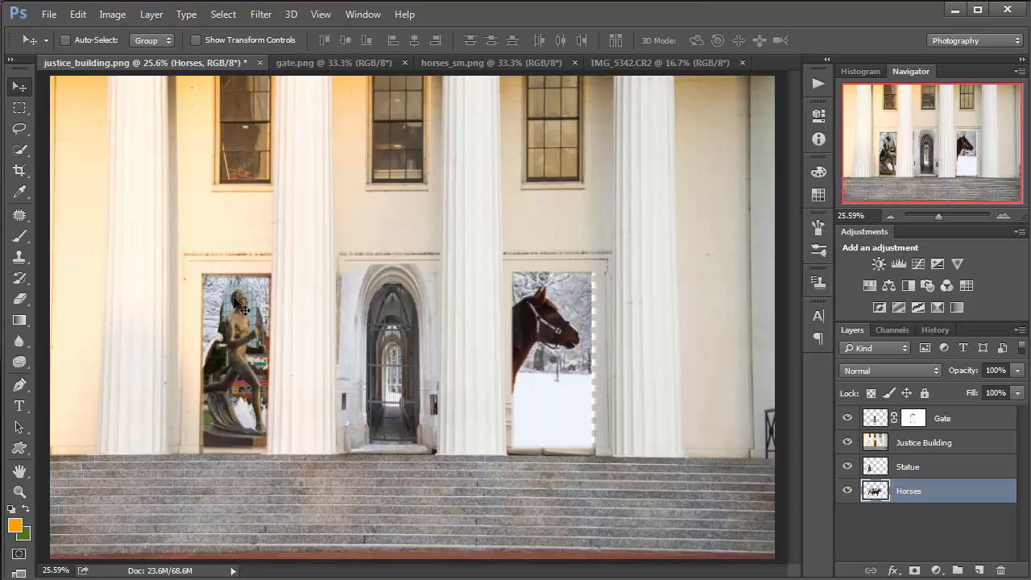
mouse_move(539, 354)
mouse_down()
mouse_move(597, 351)
mouse_move(556, 347)
mouse_move(586, 338)
mouse_move(579, 349)
mouse_move(591, 356)
mouse_move(550, 351)
mouse_up()
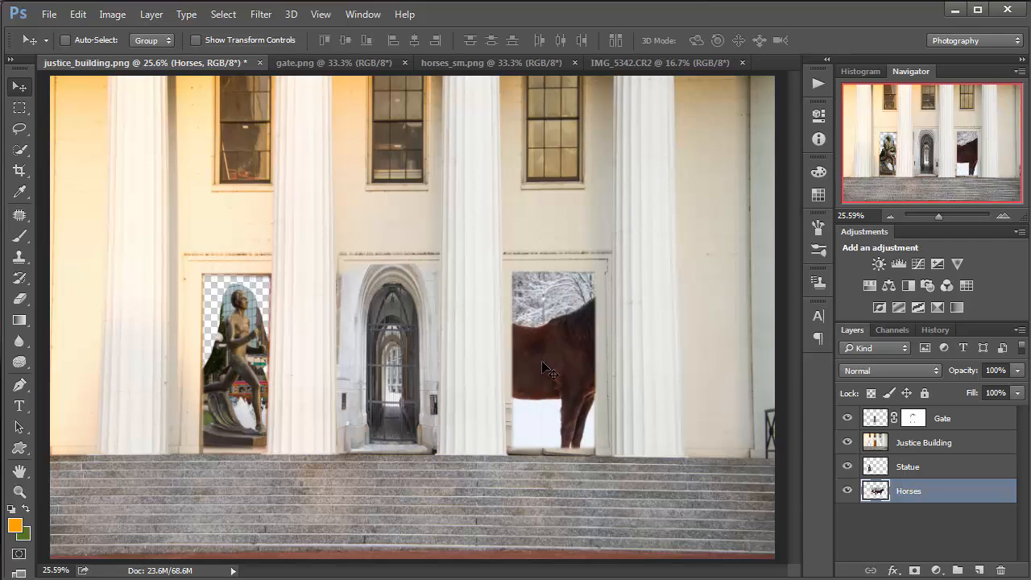
- Narrow the Horses layer with Free Transform and distort its four corners to roughly match the right doorway
key(ctrl+t)
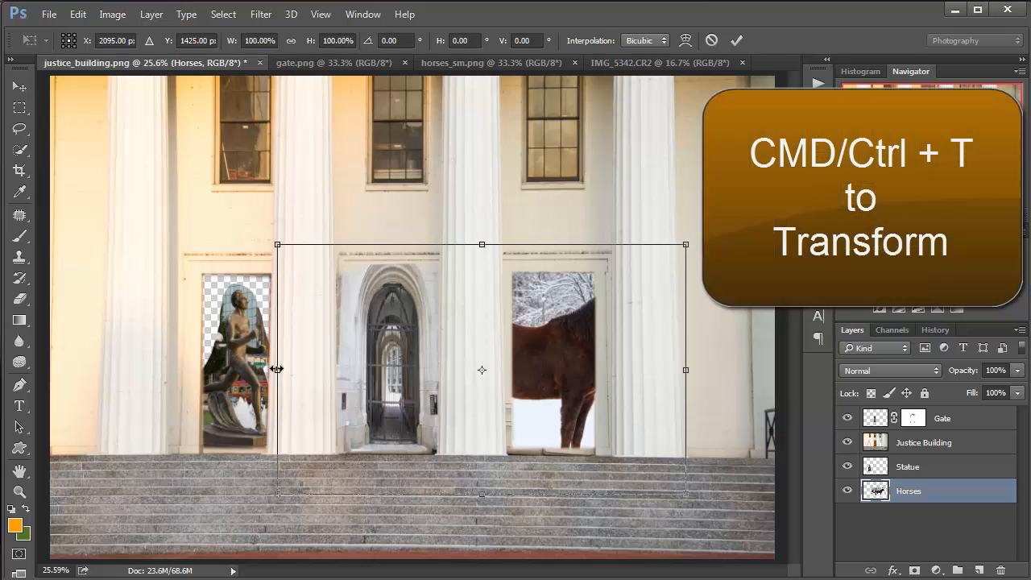
drag(278, 369, 455, 313)
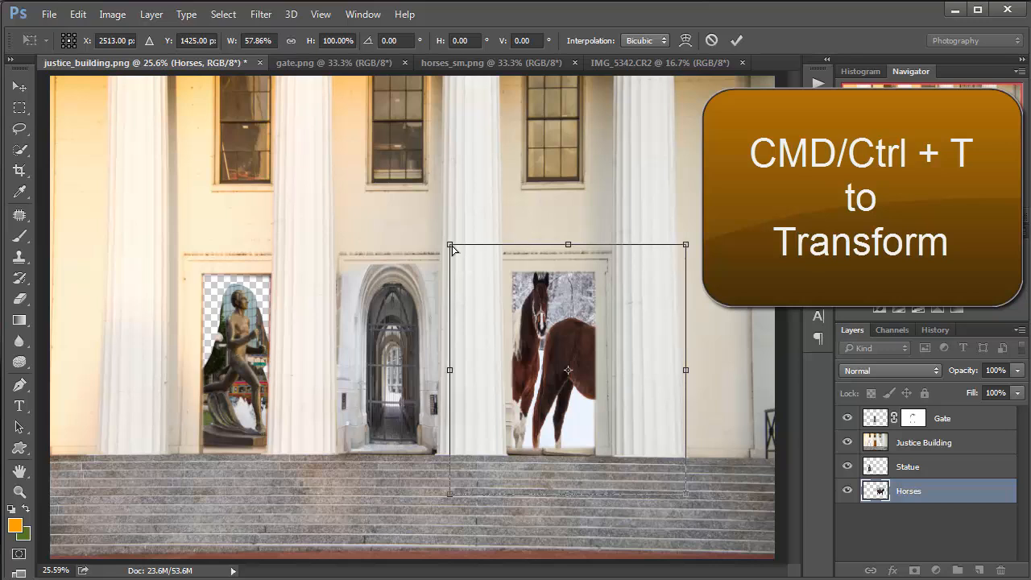
drag(451, 248, 509, 271)
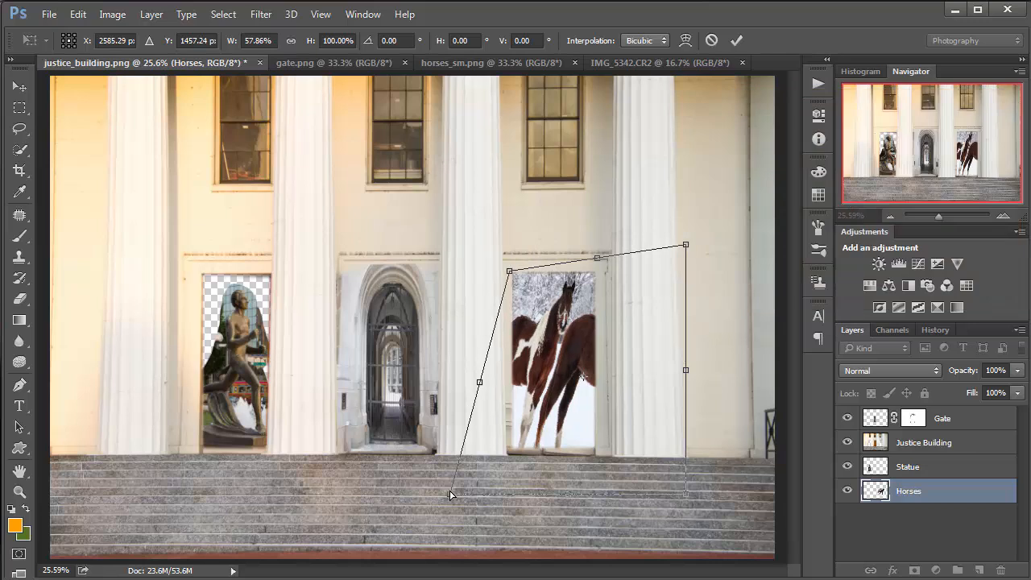
drag(448, 494, 513, 453)
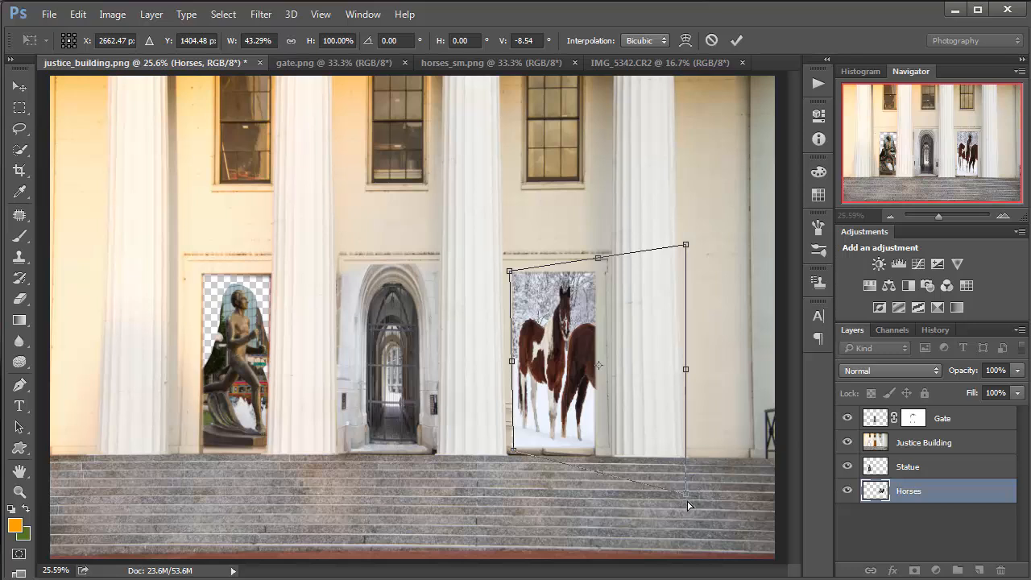
drag(687, 500, 603, 457)
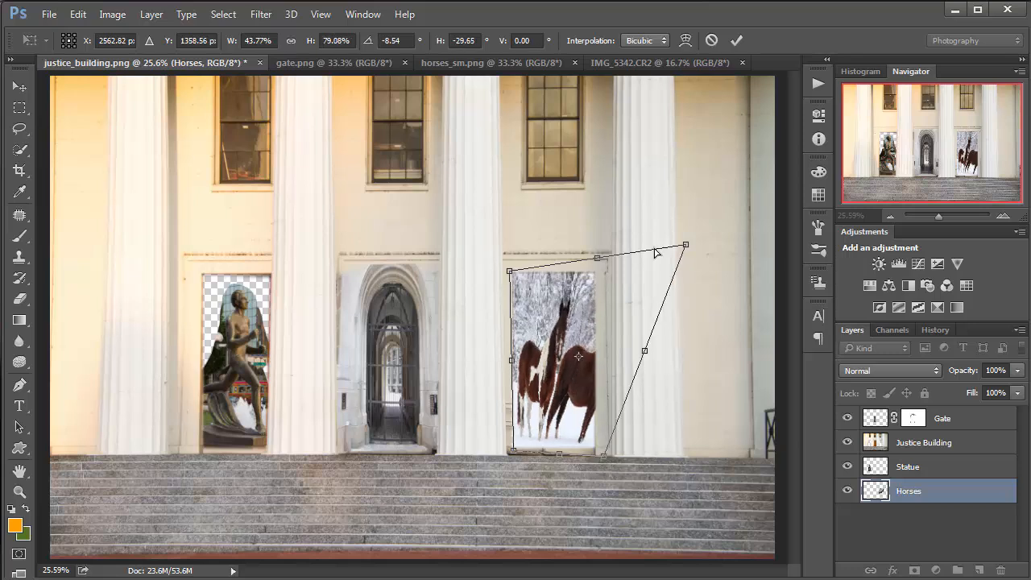
drag(686, 244, 605, 269)
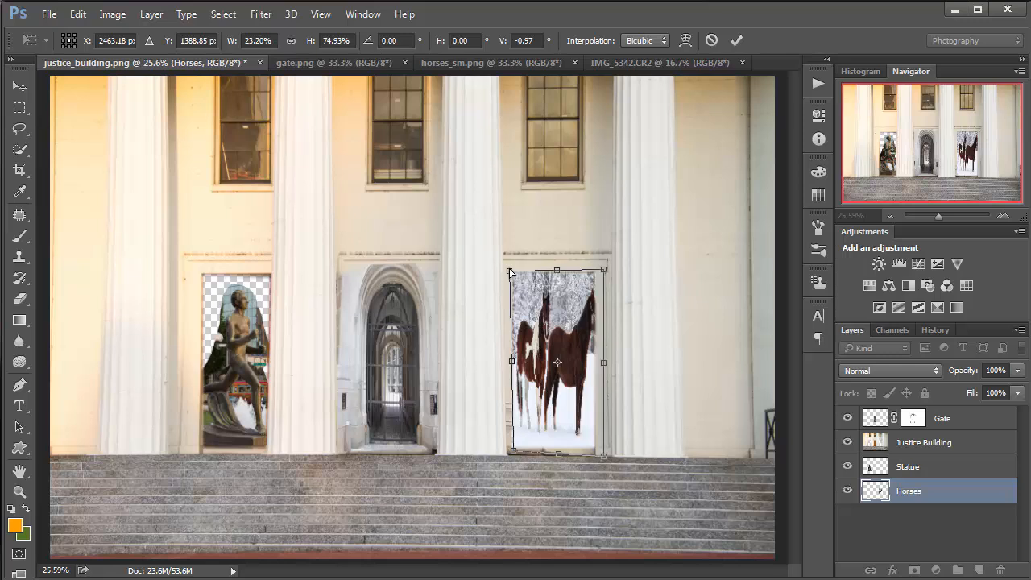
- Fine-tune the corners of the transformed Horses layer around the right doorway's edges and apply the transformation
drag(510, 272, 509, 269)
drag(518, 456, 510, 454)
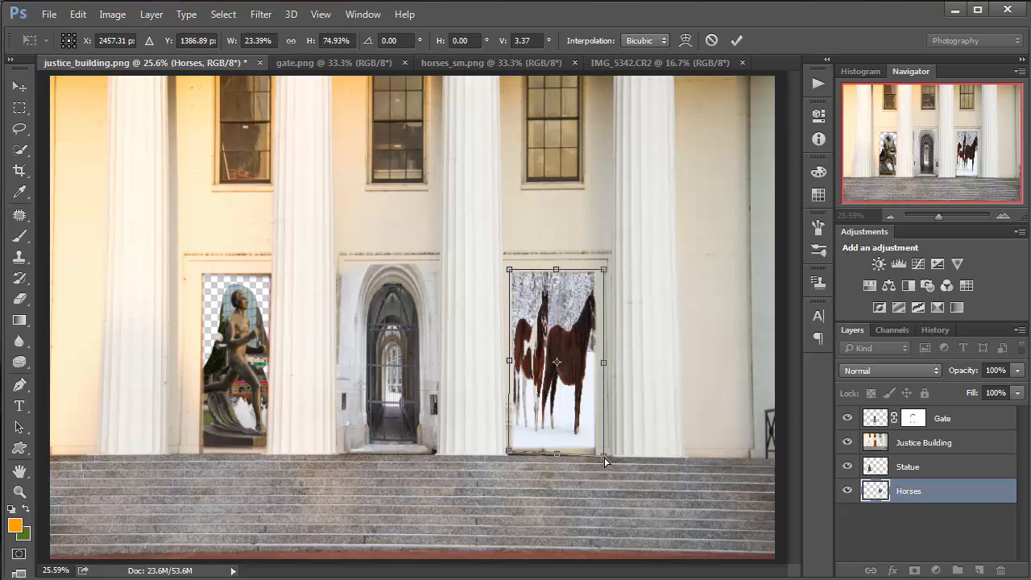
drag(609, 461, 616, 468)
drag(603, 278, 596, 273)
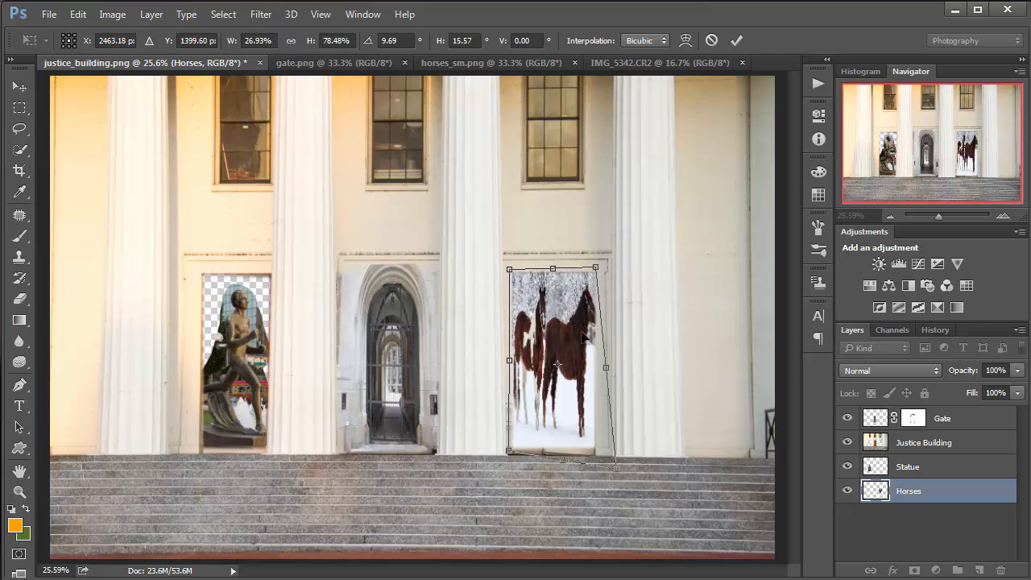
key(Return)
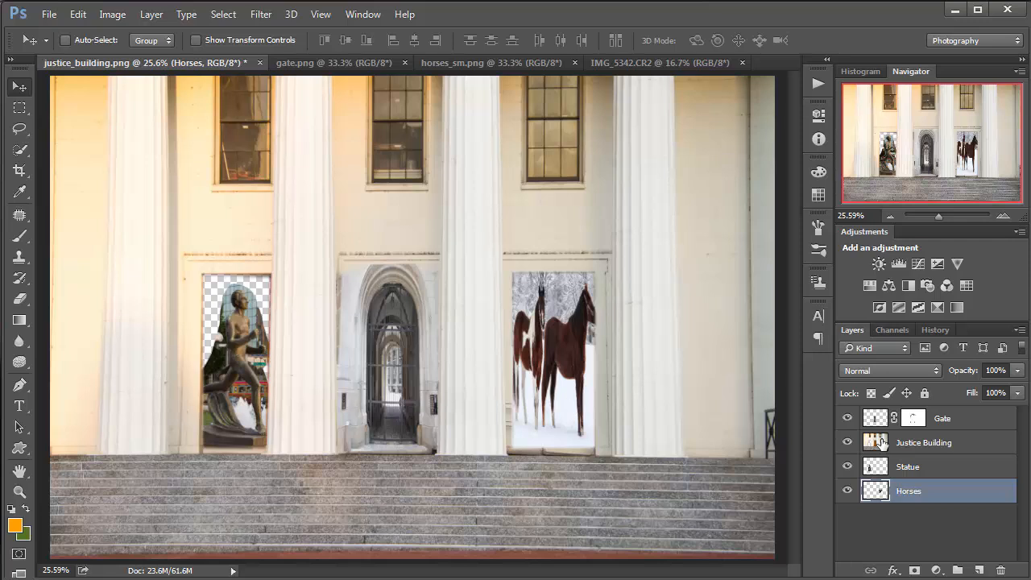
- Toggle the visibility of the Gate, Statue and Horses layers to examine what each contributes to the composite
click(922, 448)
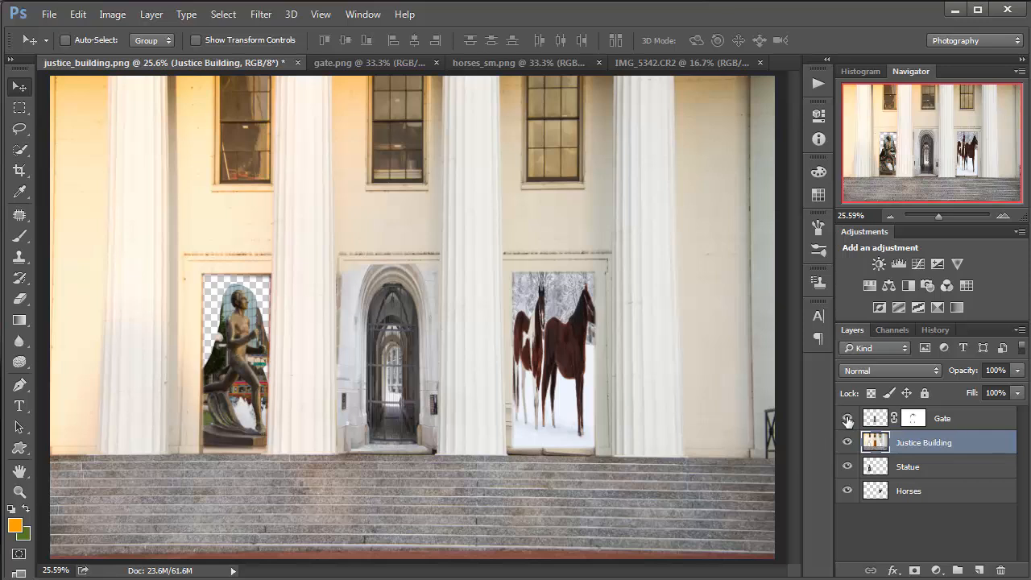
click(847, 419)
click(848, 419)
click(847, 419)
click(846, 467)
click(846, 469)
click(846, 491)
click(845, 492)
- Set the Eraser's brush hardness to 66% for the Statue layer and undo the last erasing stroke beside the head
click(881, 470)
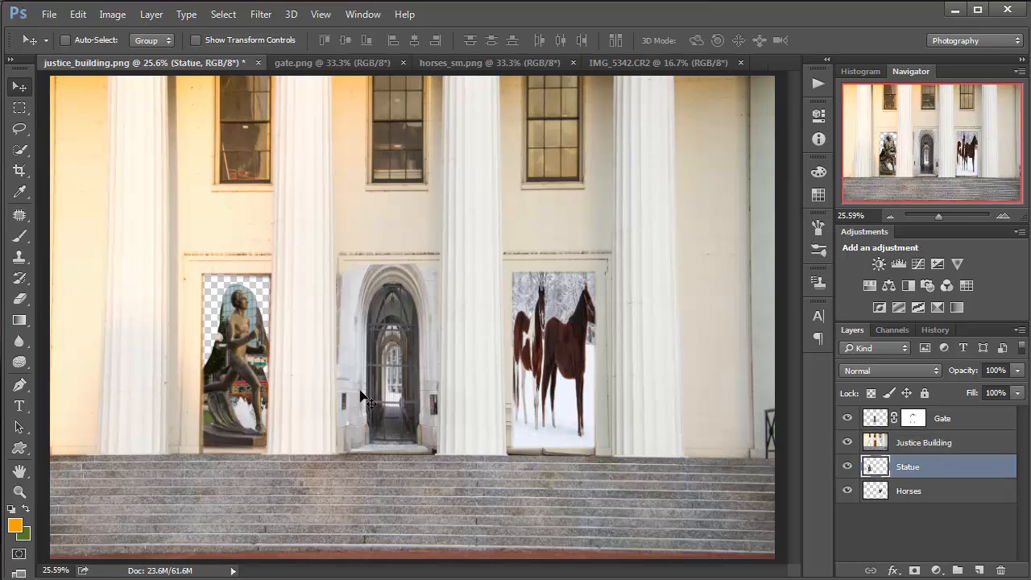
ctrl+click(248, 325)
ctrl+click(248, 325)
ctrl+click(248, 324)
ctrl+click(248, 324)
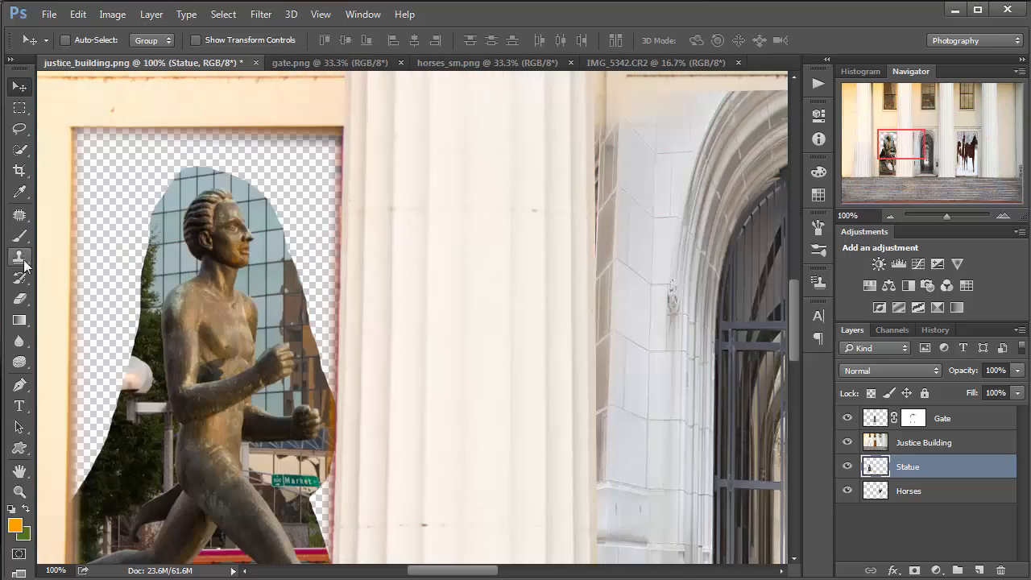
click(19, 298)
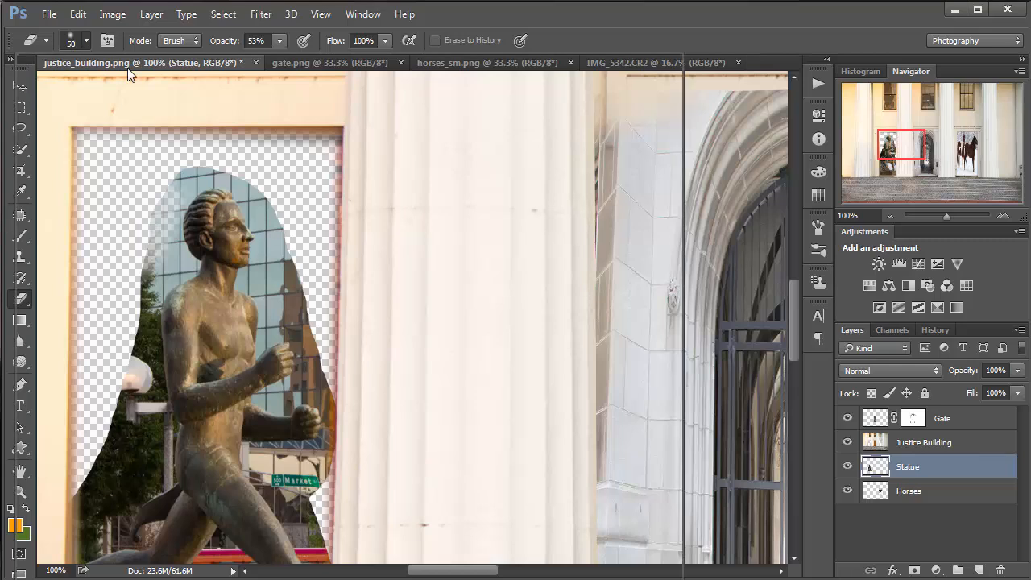
click(71, 43)
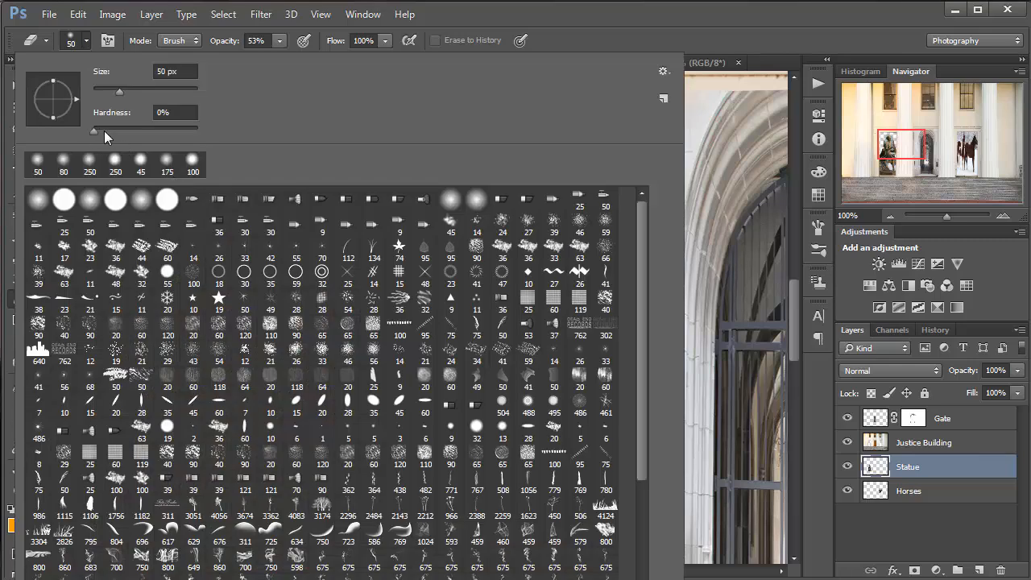
drag(104, 131, 162, 131)
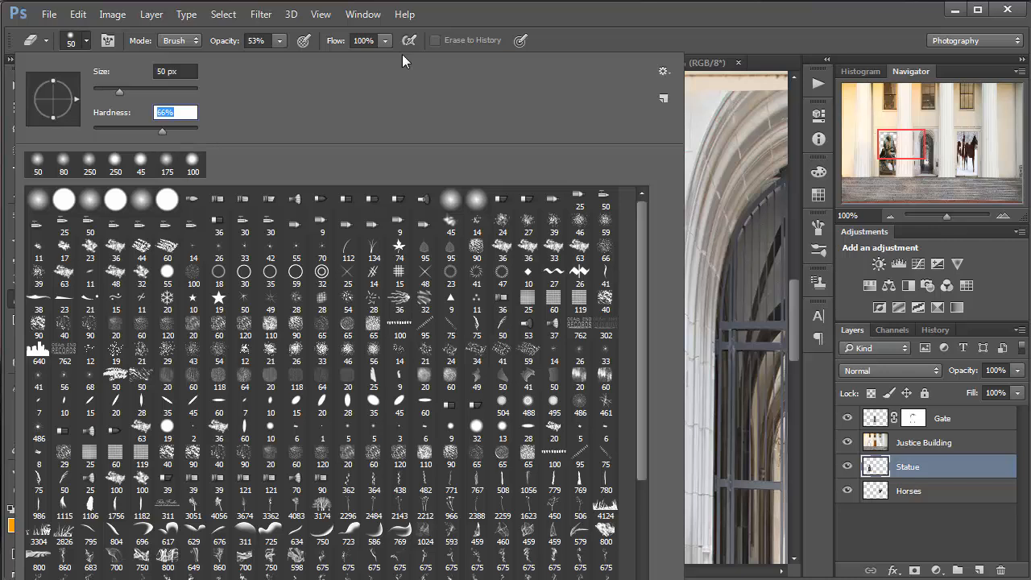
key(Return)
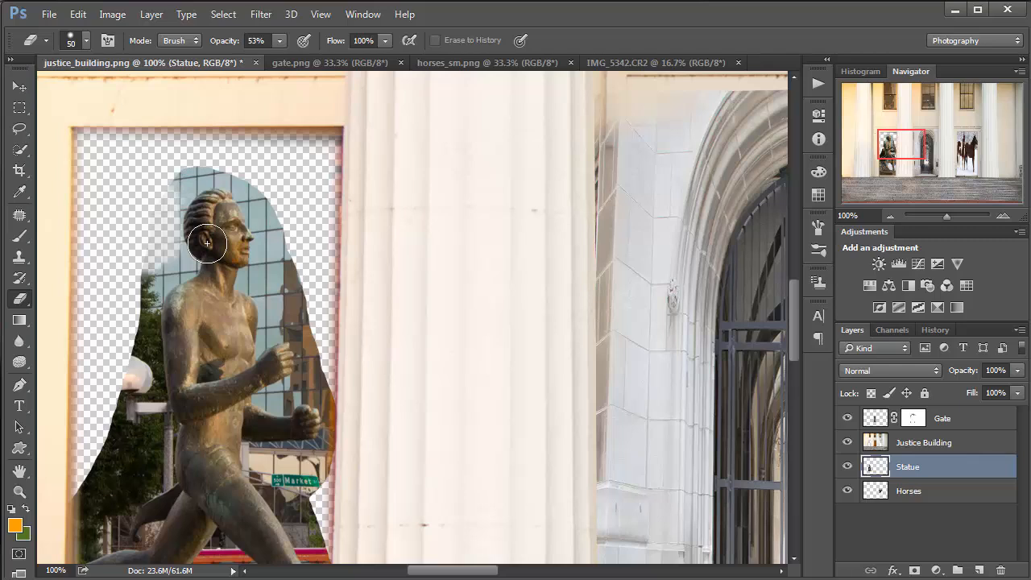
key(ctrl+z)
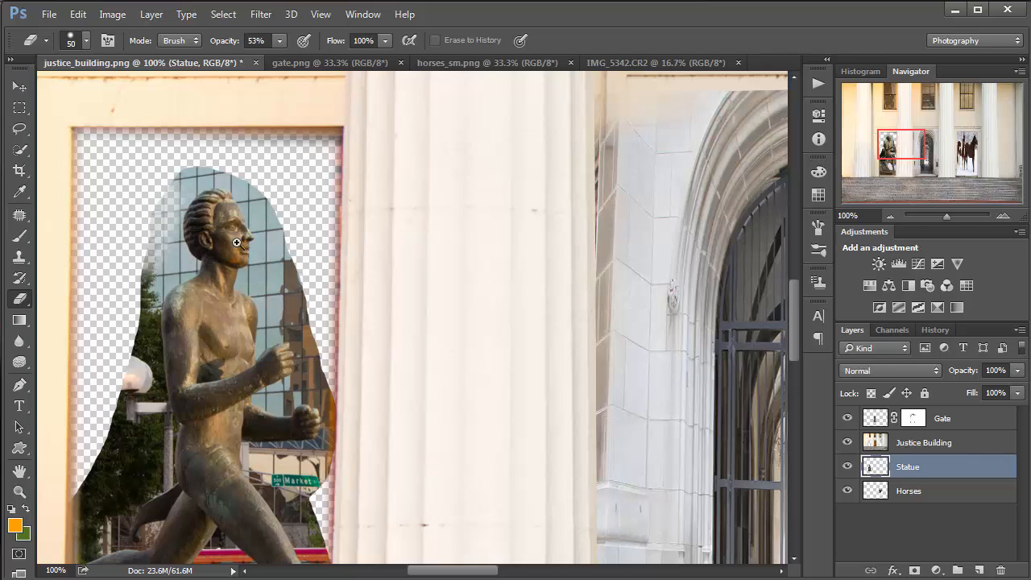
- Reduce the eraser brush to 7 px and erase the background just in front of the statue's nose and mouth
ctrl+click(237, 242)
ctrl+click(236, 242)
ctrl+click(236, 243)
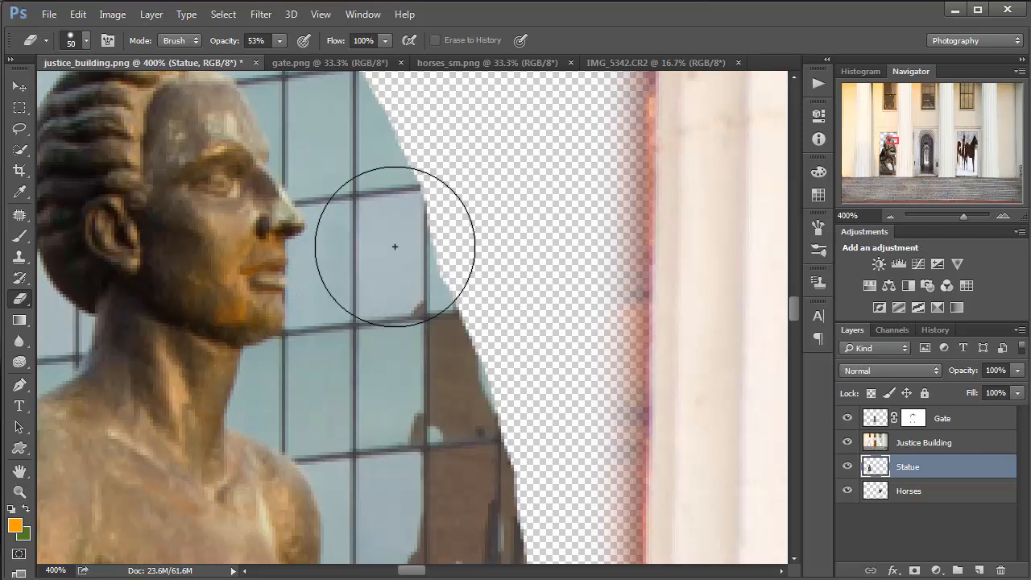
key(bracketleft)
key(bracketleft)
key(bracketleft)
key(bracketleft)
key(bracketleft)
key(bracketleft)
key(bracketleft)
key(bracketleft)
key(bracketleft)
key(bracketleft)
key(bracketleft)
click(317, 234)
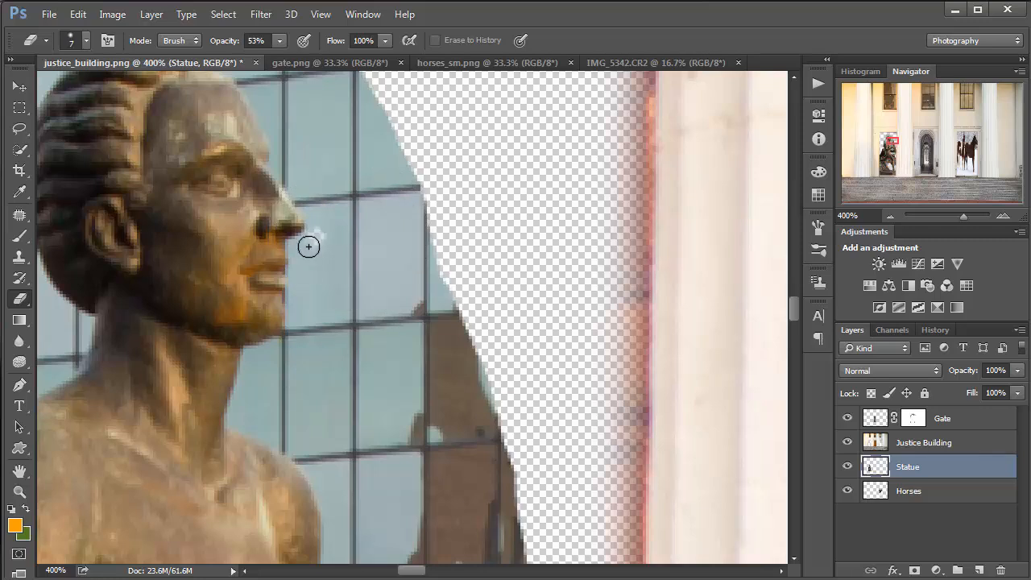
click(313, 244)
click(311, 241)
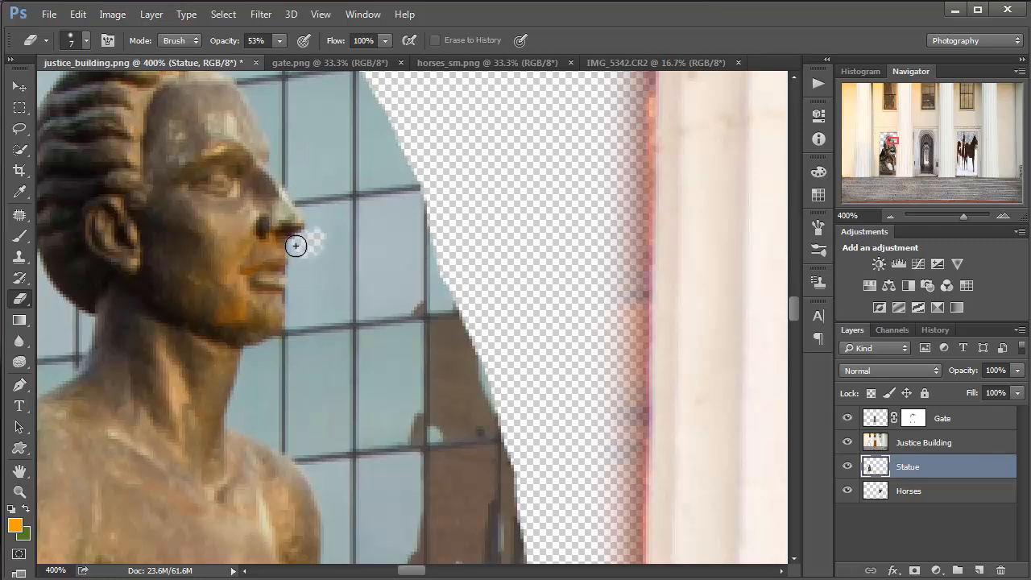
drag(294, 246, 295, 279)
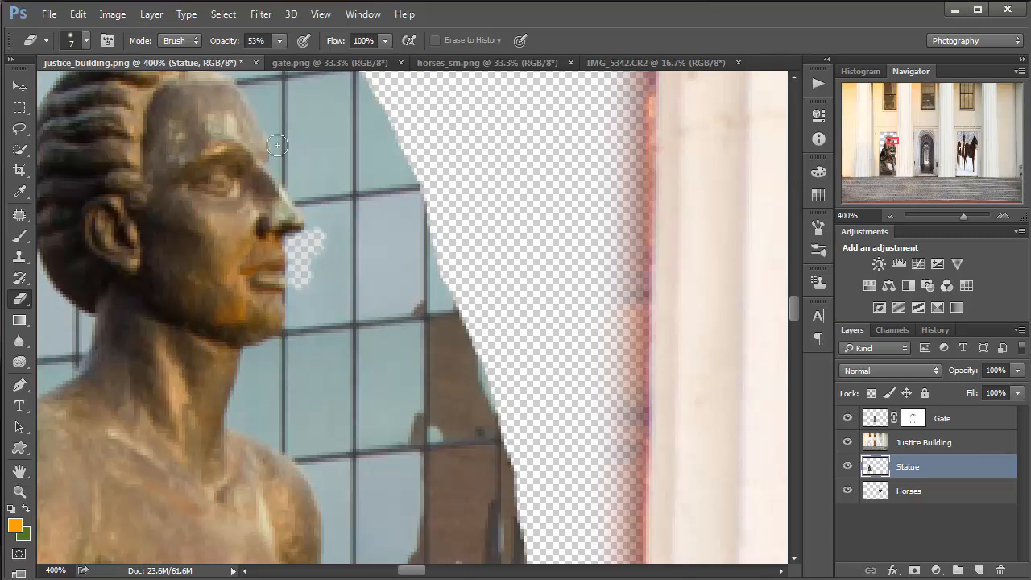
- Set the eraser opacity to 100% and erase the background along the statue's mouth, chin, neck and front shoulder
key(0)
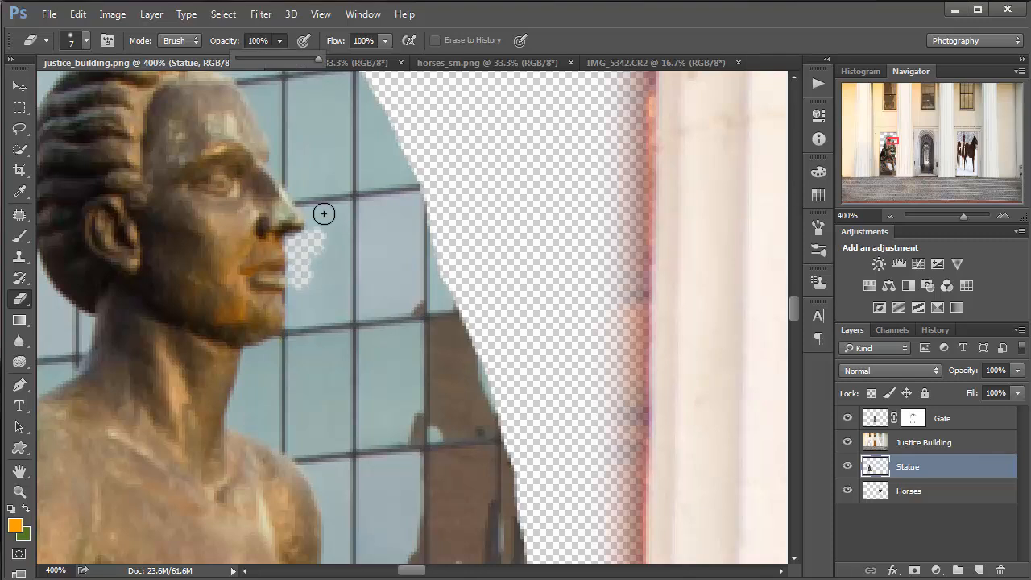
mouse_move(322, 249)
mouse_down()
mouse_move(312, 287)
mouse_move(308, 244)
mouse_move(299, 246)
mouse_move(293, 336)
mouse_move(253, 356)
mouse_move(234, 422)
mouse_move(303, 459)
mouse_move(330, 493)
mouse_move(347, 559)
mouse_move(320, 522)
mouse_move(323, 489)
mouse_move(333, 569)
mouse_up()
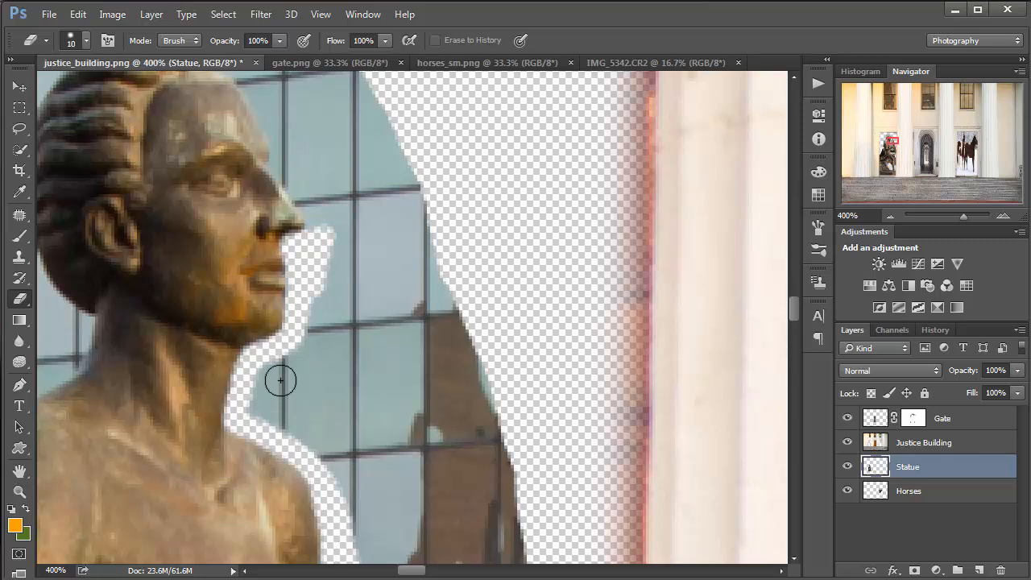
- Enlarge the eraser brush to 25 px and clear the remaining glass building in front of the statue's face and chest
key(bracketright)
key(bracketright)
key(bracketright)
key(bracketright)
key(bracketright)
key(bracketright)
mouse_move(282, 368)
mouse_down()
mouse_move(302, 435)
mouse_move(395, 547)
mouse_move(328, 381)
mouse_move(322, 315)
mouse_move(355, 178)
mouse_move(407, 257)
mouse_up()
mouse_move(425, 438)
mouse_down()
mouse_move(402, 345)
mouse_move(478, 338)
mouse_move(507, 410)
mouse_move(421, 532)
mouse_move(449, 548)
mouse_up()
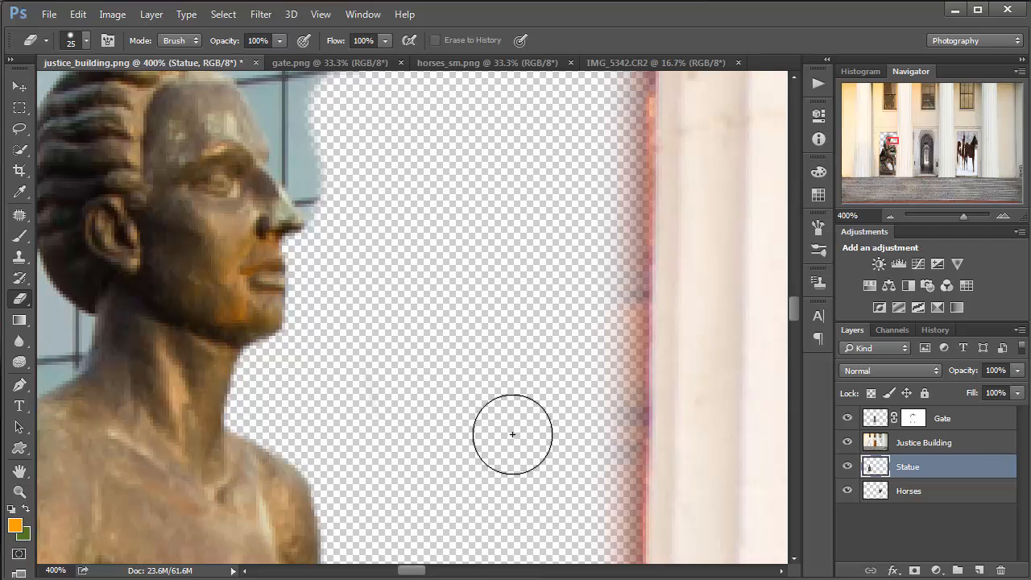
- Erase the brown building above and beside the statue's raised fist
key(space)
drag(474, 437, 498, 277)
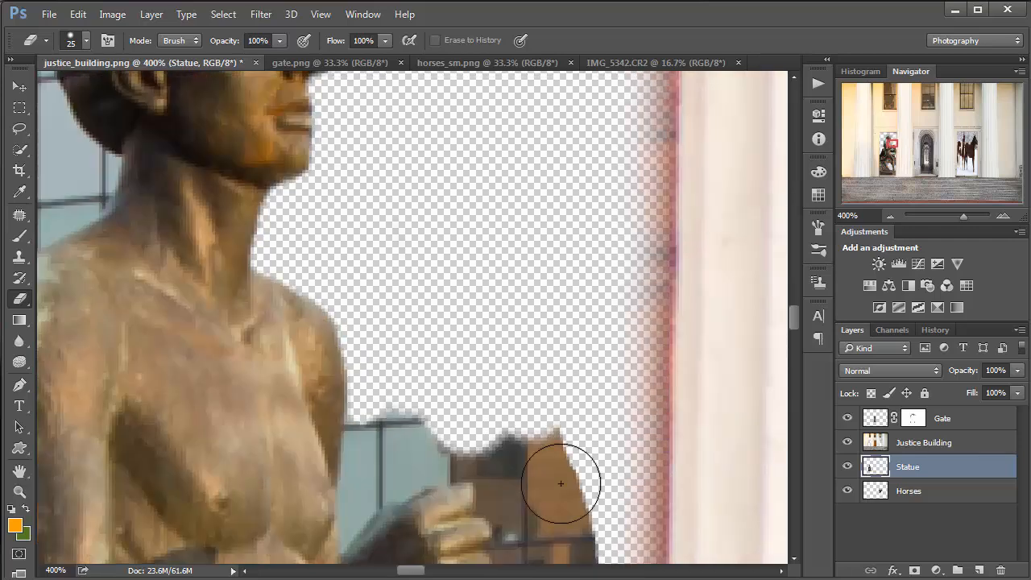
mouse_move(559, 478)
mouse_down()
mouse_move(577, 544)
mouse_move(521, 439)
mouse_move(559, 541)
mouse_move(488, 375)
mouse_move(447, 419)
mouse_move(486, 476)
mouse_up()
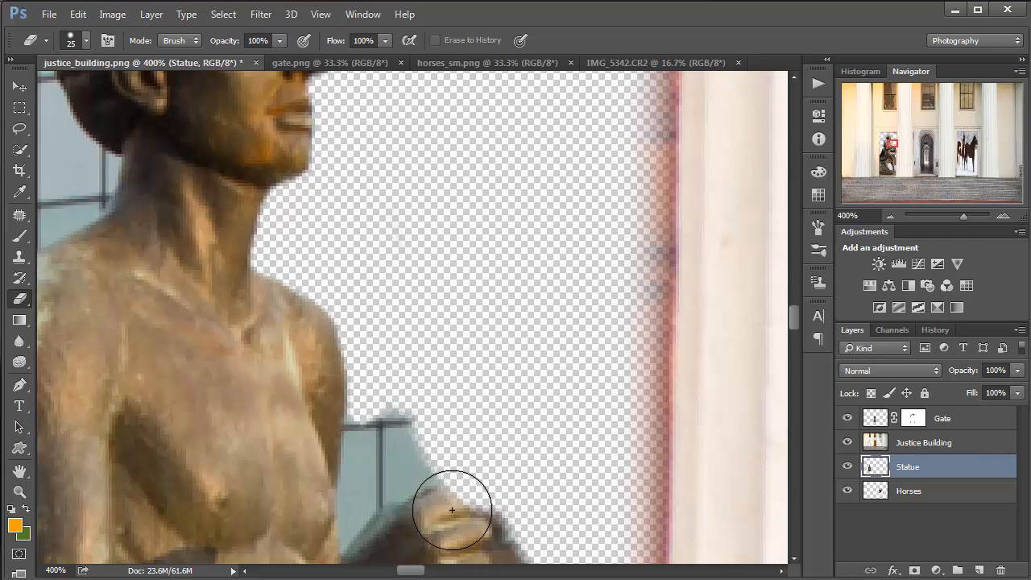
- Undo the last erase stroke, reduce the eraser brush to 10 px and erase the background above the raised fist and beside the chest
key(ctrl+z)
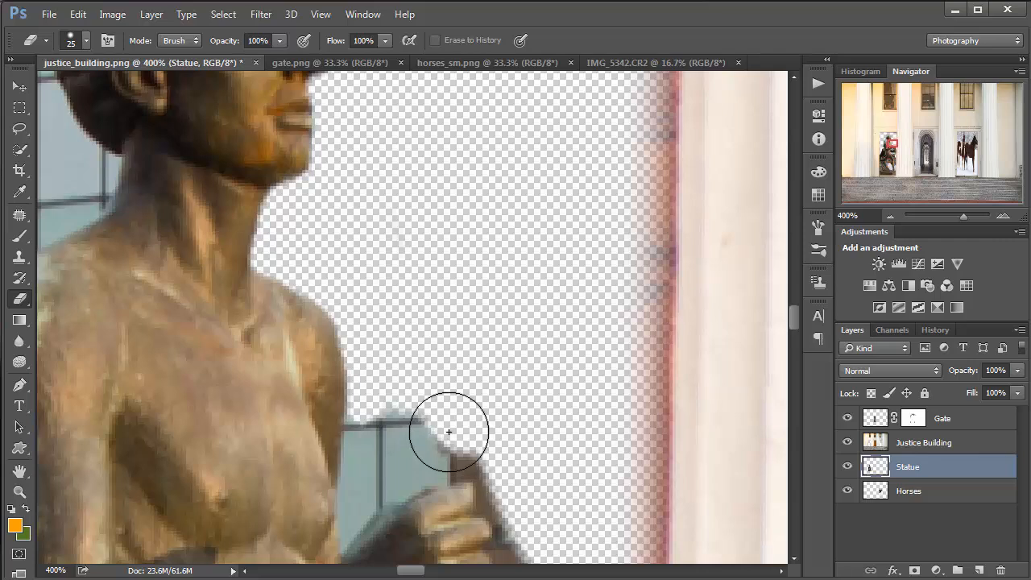
key(bracketleft)
key(bracketleft)
key(bracketleft)
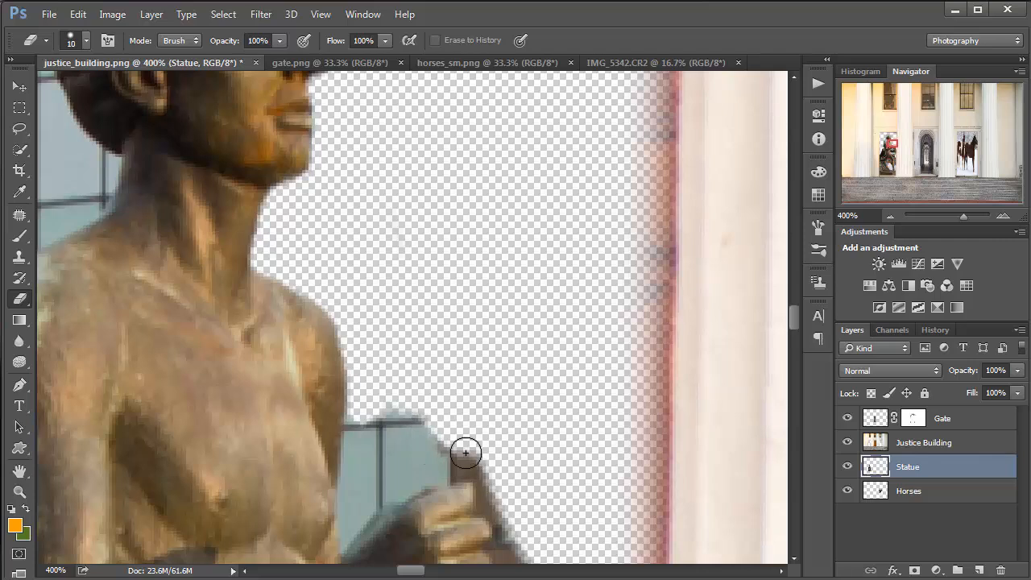
mouse_move(479, 454)
mouse_down()
mouse_move(439, 456)
mouse_move(475, 454)
mouse_move(353, 508)
mouse_move(361, 397)
mouse_move(363, 461)
mouse_move(400, 379)
mouse_move(419, 435)
mouse_move(402, 457)
mouse_move(498, 470)
mouse_up()
mouse_move(481, 451)
mouse_down()
mouse_move(507, 561)
mouse_move(531, 548)
mouse_up()
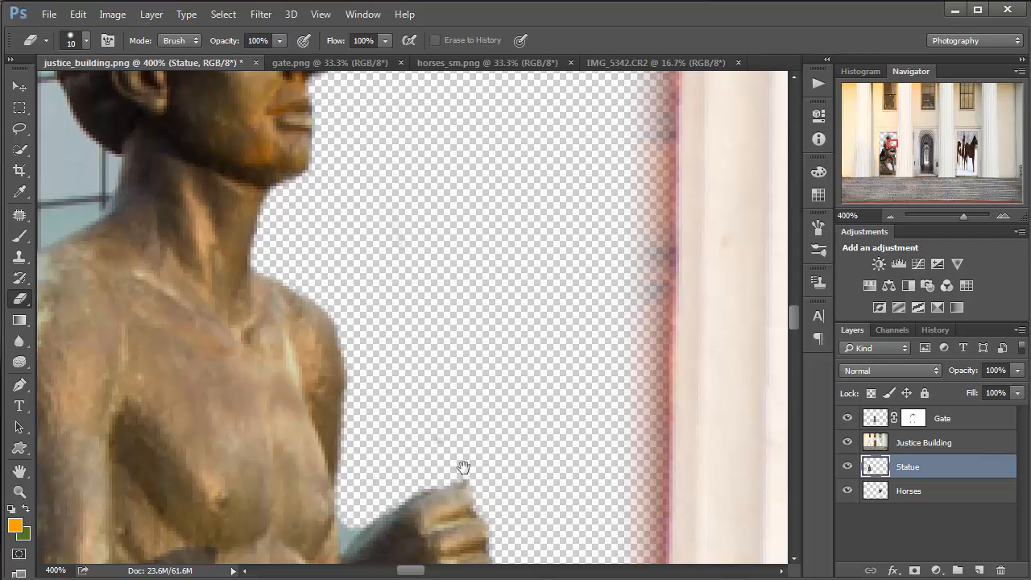
- Erase a strip of background beneath the raised forearm, along the top of the lower forearm and around the lower fist
drag(486, 281, 515, 94)
mouse_move(535, 400)
mouse_down()
mouse_move(486, 451)
mouse_move(397, 488)
mouse_move(363, 516)
mouse_move(418, 542)
mouse_up()
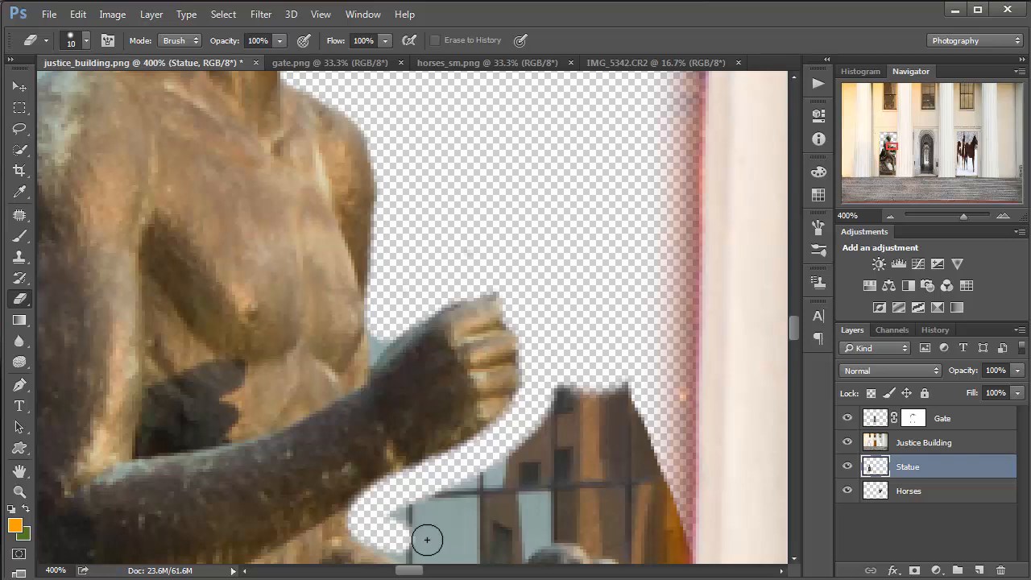
drag(491, 500, 550, 332)
mouse_move(447, 371)
mouse_down()
mouse_move(538, 413)
mouse_move(557, 408)
mouse_move(598, 364)
mouse_move(683, 385)
mouse_move(699, 426)
mouse_move(696, 474)
mouse_move(681, 513)
mouse_move(645, 526)
mouse_move(710, 509)
mouse_move(753, 449)
mouse_move(761, 403)
mouse_up()
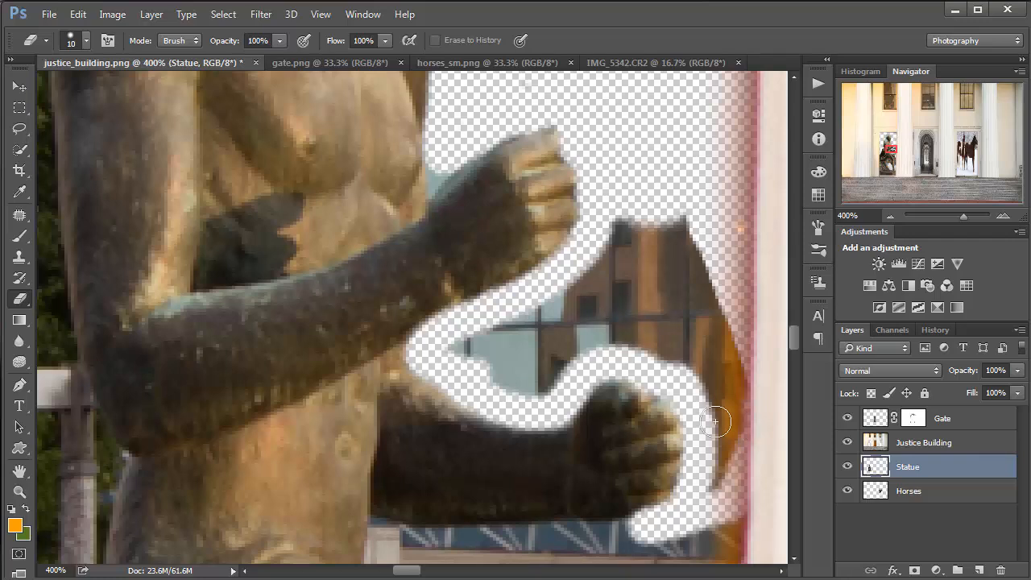
- Enlarge the eraser brush to 25 px and clear the remaining building between the statue's two fists and the column
key(bracketright)
key(bracketright)
key(bracketright)
mouse_move(631, 281)
mouse_down()
mouse_move(535, 354)
mouse_move(475, 354)
mouse_move(663, 301)
mouse_move(650, 297)
mouse_move(730, 389)
mouse_move(731, 457)
mouse_move(754, 490)
mouse_up()
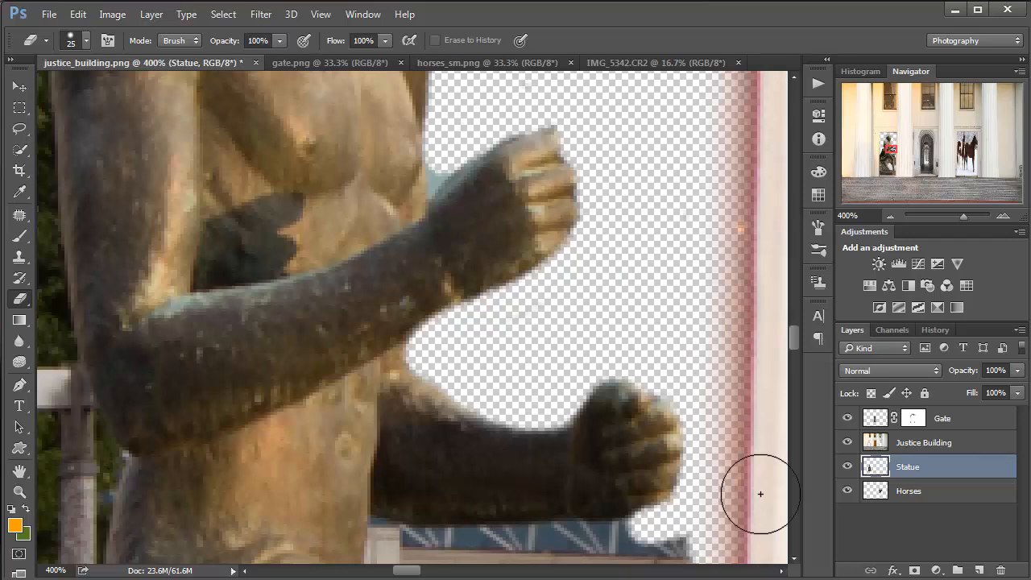
- Erase the background below the lower forearm and in front of the hip, reducing the eraser brush to 10 px for the remaining patches
scroll(747, 295, down, 5)
mouse_move(710, 336)
mouse_down()
mouse_move(626, 360)
mouse_move(667, 362)
mouse_move(700, 471)
mouse_move(568, 435)
mouse_move(489, 432)
mouse_up()
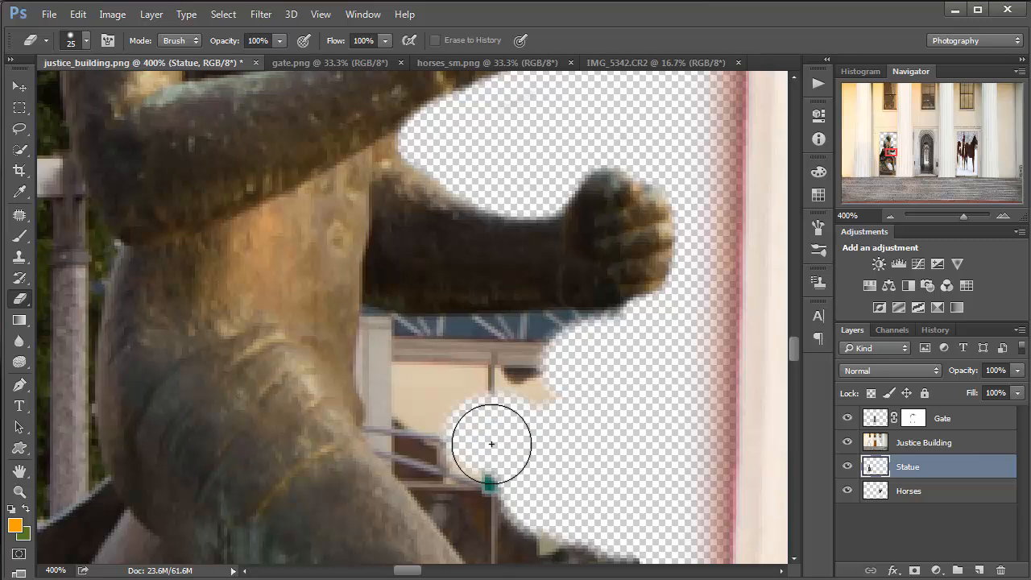
key(bracketleft)
mouse_move(617, 332)
mouse_down()
mouse_move(489, 342)
mouse_move(500, 351)
mouse_move(554, 330)
mouse_move(375, 336)
mouse_up()
key(bracketleft)
mouse_move(378, 371)
mouse_down()
mouse_move(381, 425)
mouse_move(424, 479)
mouse_move(611, 332)
mouse_move(528, 406)
mouse_move(506, 406)
mouse_move(564, 413)
mouse_move(465, 370)
mouse_move(350, 356)
mouse_move(398, 370)
mouse_up()
key(ctrl+z)
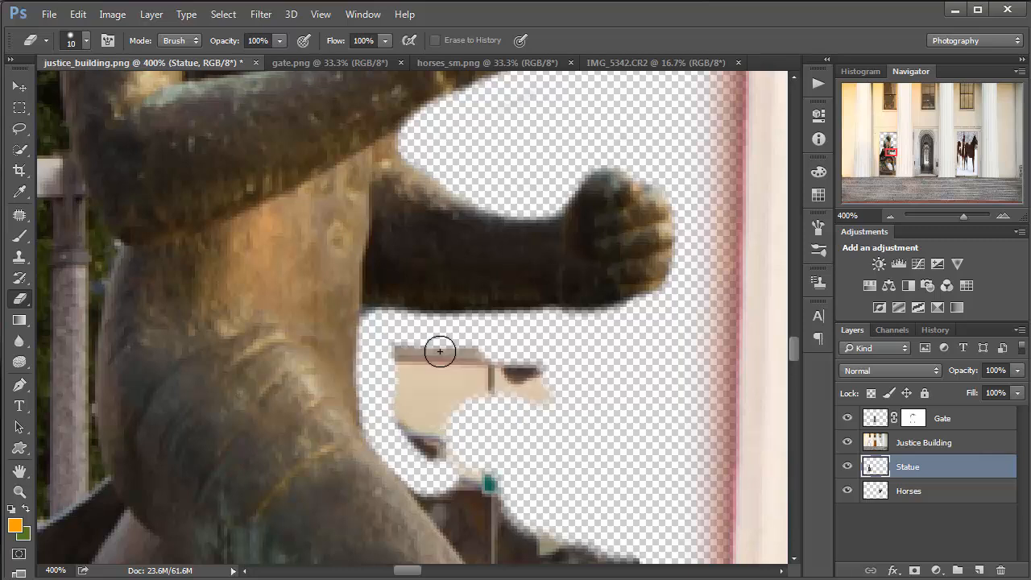
mouse_move(551, 361)
mouse_down()
mouse_move(418, 352)
mouse_move(396, 370)
mouse_move(410, 428)
mouse_move(444, 454)
mouse_move(426, 379)
mouse_move(429, 389)
mouse_move(527, 398)
mouse_move(532, 421)
mouse_move(479, 460)
mouse_move(513, 432)
mouse_move(476, 477)
mouse_up()
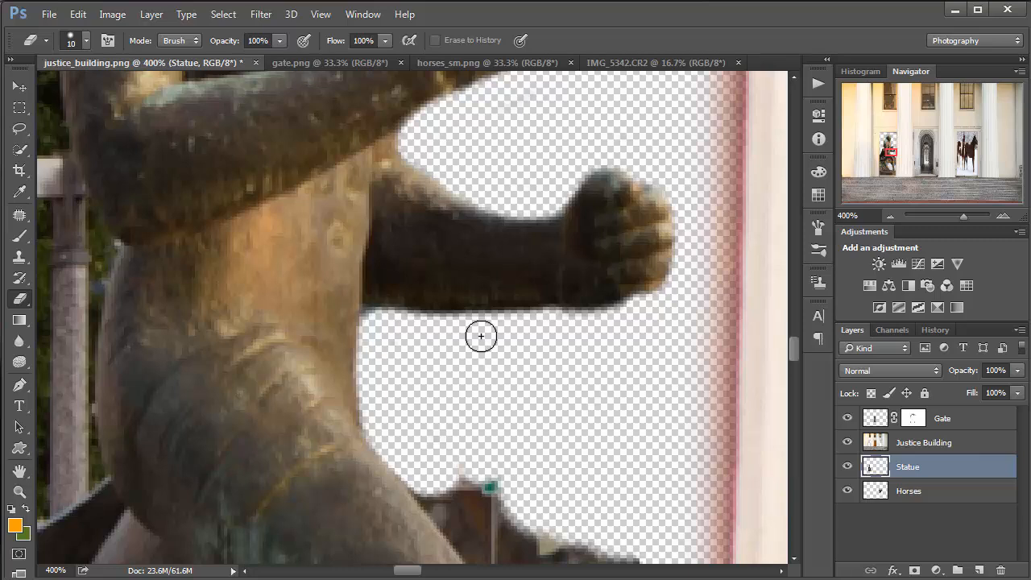
- Reduce the eraser brush to 8 px and clean up the underside of the statue's lower fist and forearm
key(bracketleft)
key(bracketleft)
mouse_move(642, 307)
mouse_down()
mouse_move(598, 319)
mouse_move(384, 315)
mouse_up()
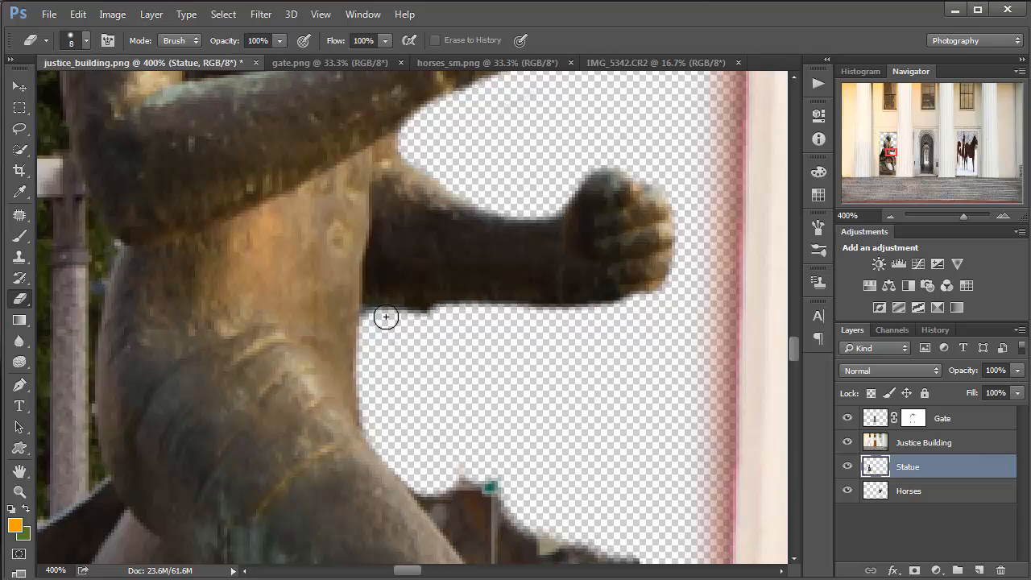
- Erase a narrow strip of background along the front of the statue's thigh, knee and shin, and across toward the column
scroll(502, 444, down, 6)
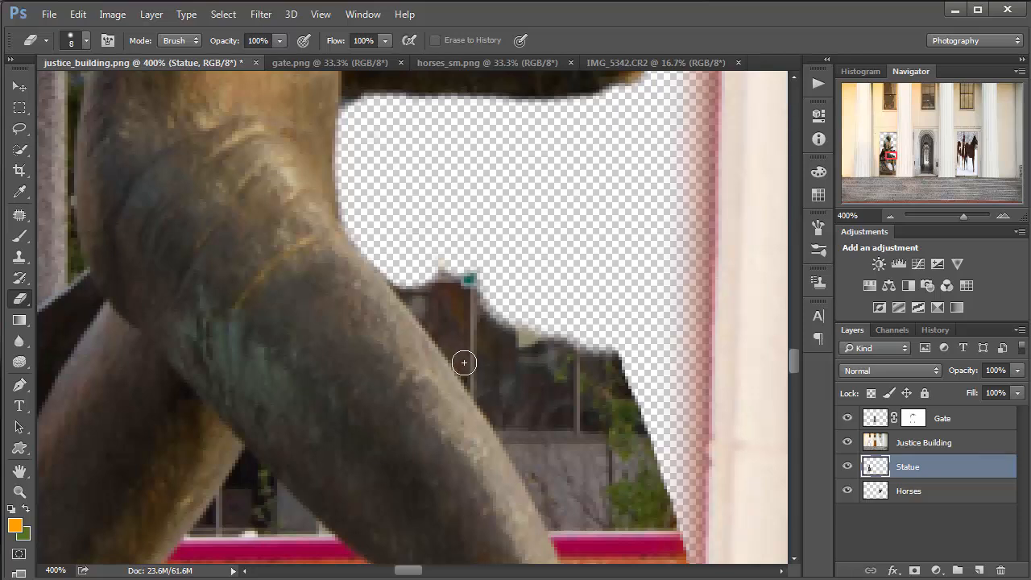
drag(464, 363, 431, 290)
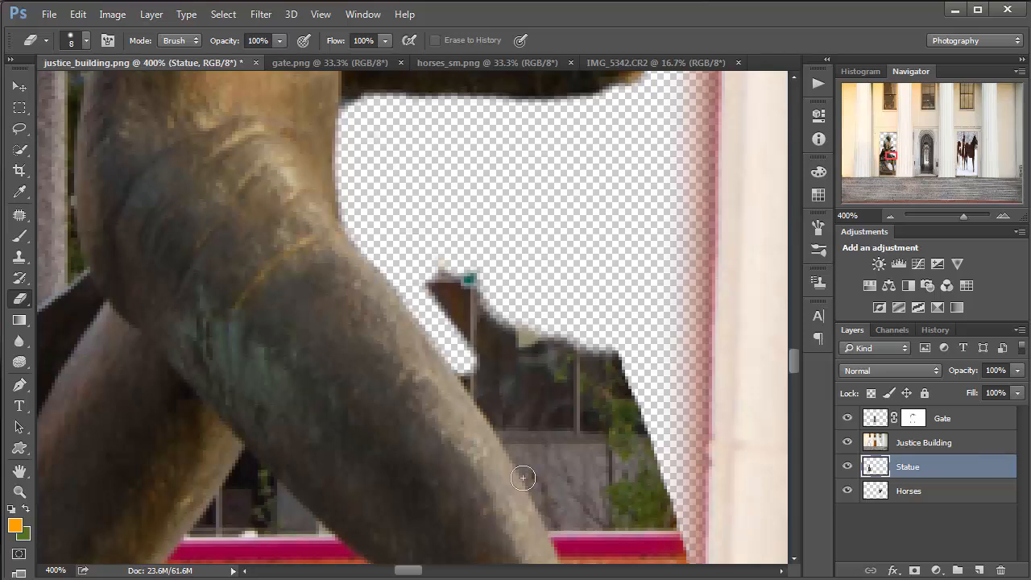
drag(528, 466, 464, 364)
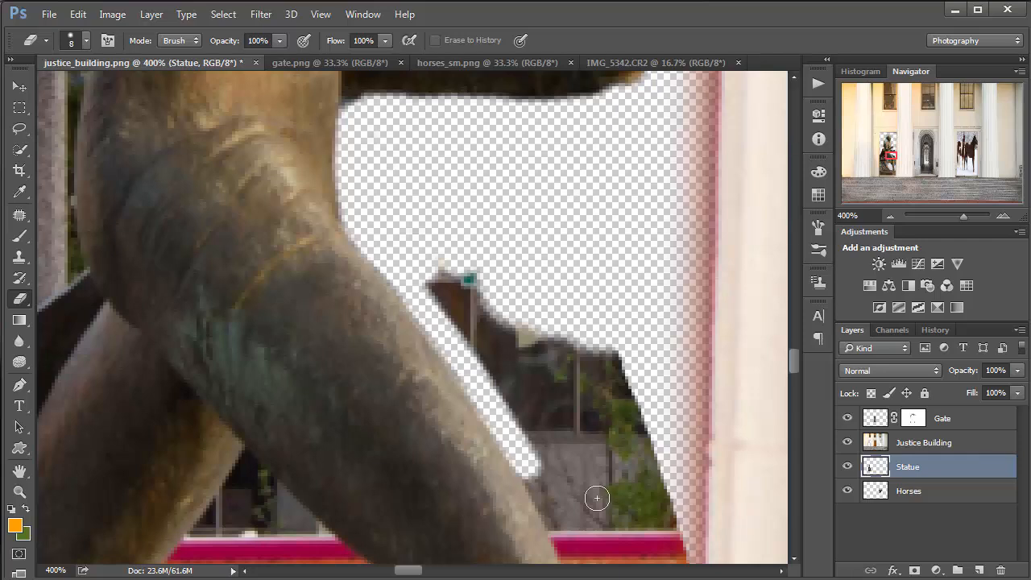
shift+click(572, 561)
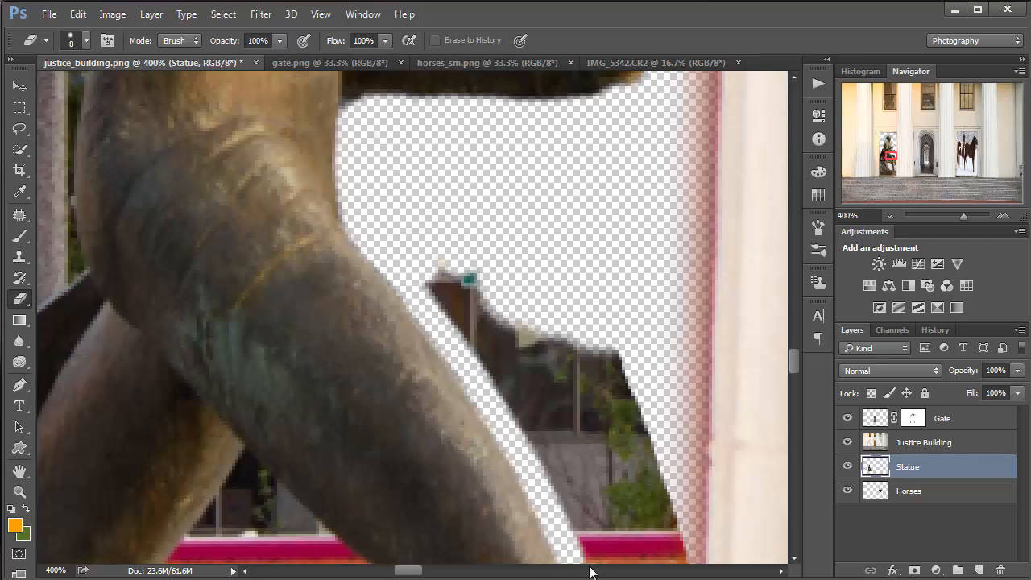
mouse_move(604, 553)
mouse_down()
mouse_move(570, 238)
mouse_move(540, 275)
mouse_move(562, 337)
mouse_up()
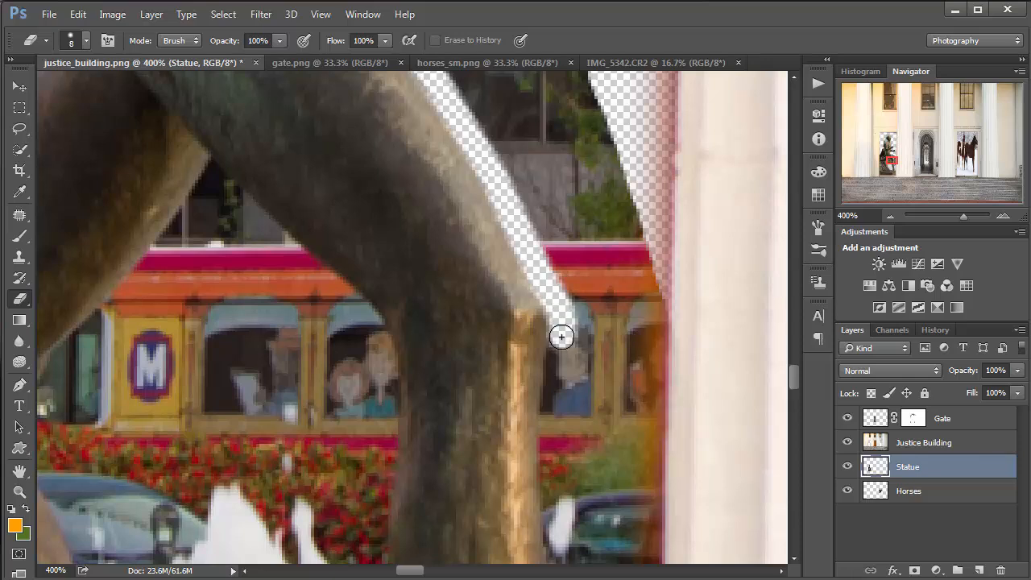
shift+click(549, 483)
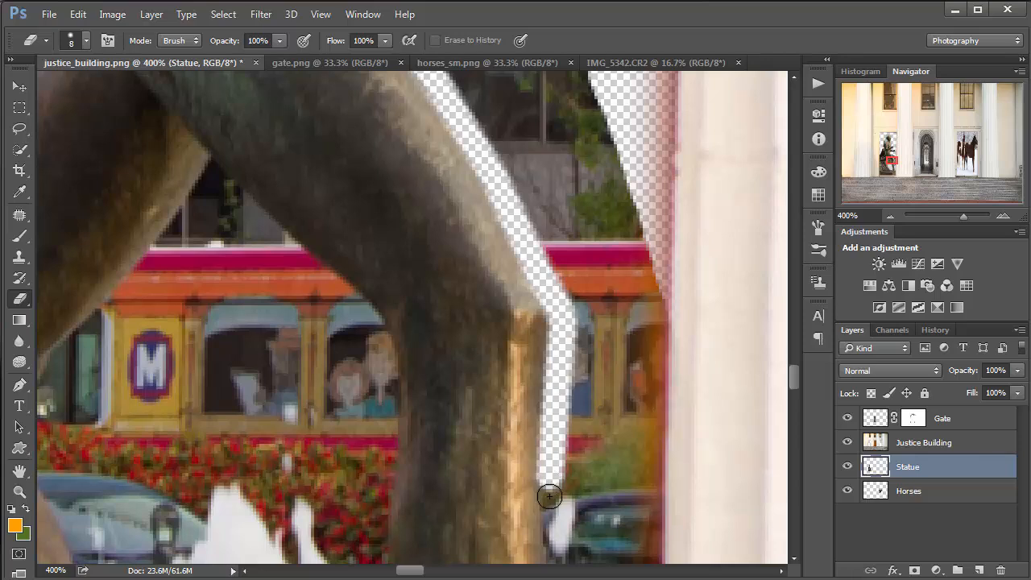
mouse_move(549, 483)
mouse_down()
mouse_move(559, 564)
mouse_move(598, 573)
mouse_move(668, 547)
mouse_up()
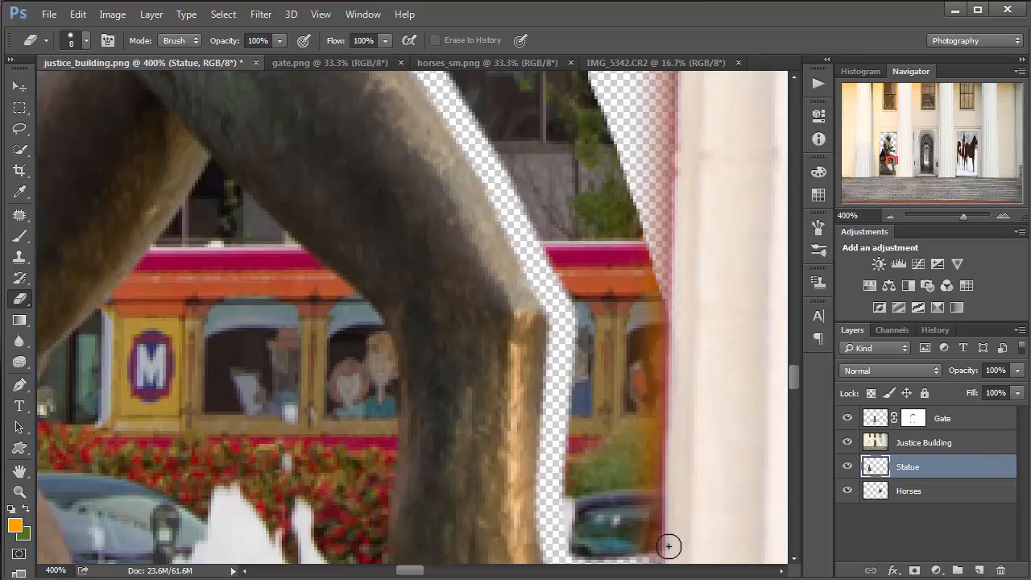
- Enlarge the eraser brush to 25 px and clear the remaining trolley, foliage and building between the front leg and the column
key(bracketright)
key(bracketright)
key(bracketright)
key(bracketright)
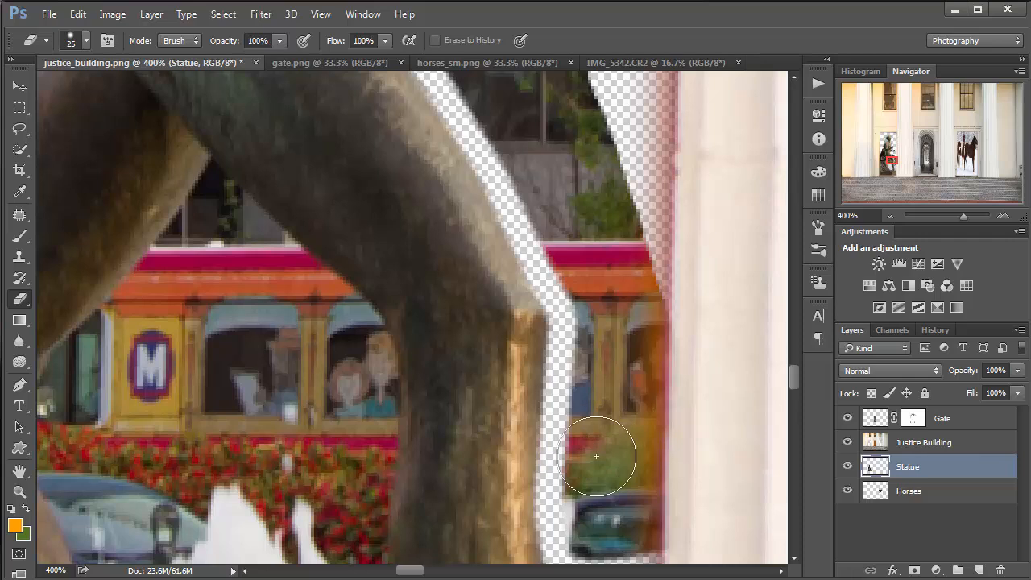
mouse_move(599, 440)
mouse_down()
mouse_move(600, 521)
mouse_move(593, 514)
mouse_move(651, 513)
mouse_move(657, 525)
mouse_move(644, 526)
mouse_move(659, 485)
mouse_move(652, 549)
mouse_move(618, 362)
mouse_move(605, 422)
mouse_move(597, 276)
mouse_move(535, 189)
mouse_move(609, 357)
mouse_move(601, 115)
mouse_move(644, 269)
mouse_move(684, 414)
mouse_up()
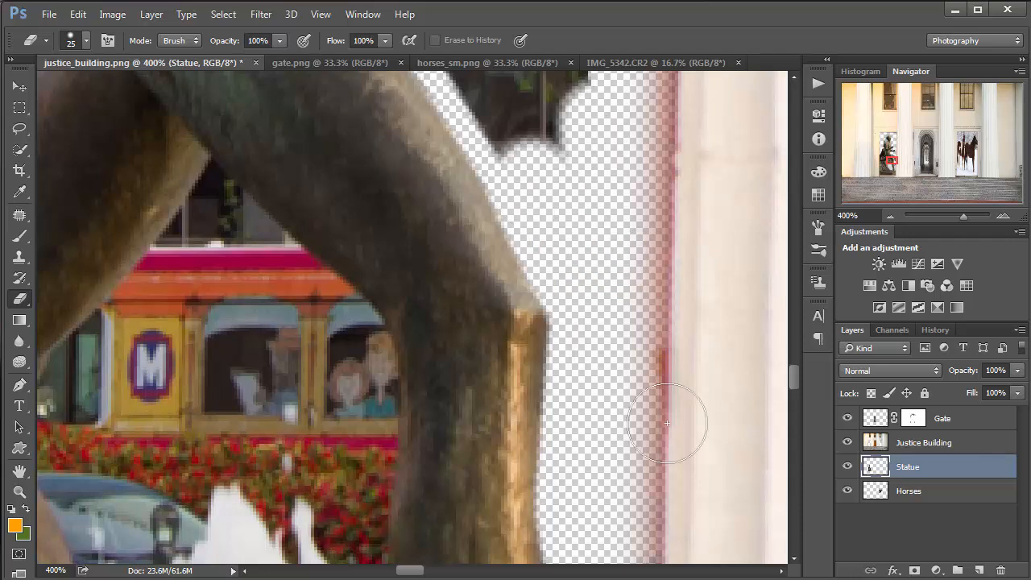
scroll(666, 407, up, 5)
mouse_move(417, 369)
mouse_down()
mouse_move(446, 348)
mouse_move(493, 428)
mouse_move(520, 327)
mouse_move(520, 365)
mouse_move(545, 390)
mouse_move(508, 360)
mouse_up()
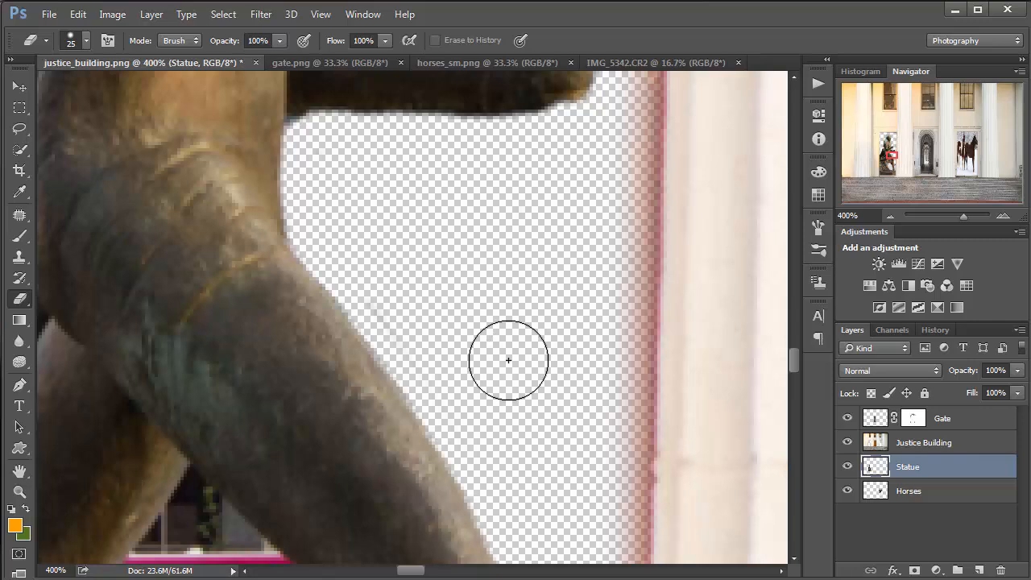
- Reduce the eraser brush to 9 px and erase a strip of background behind the statue's head, neck and rear shoulder
scroll(508, 360, down, 5)
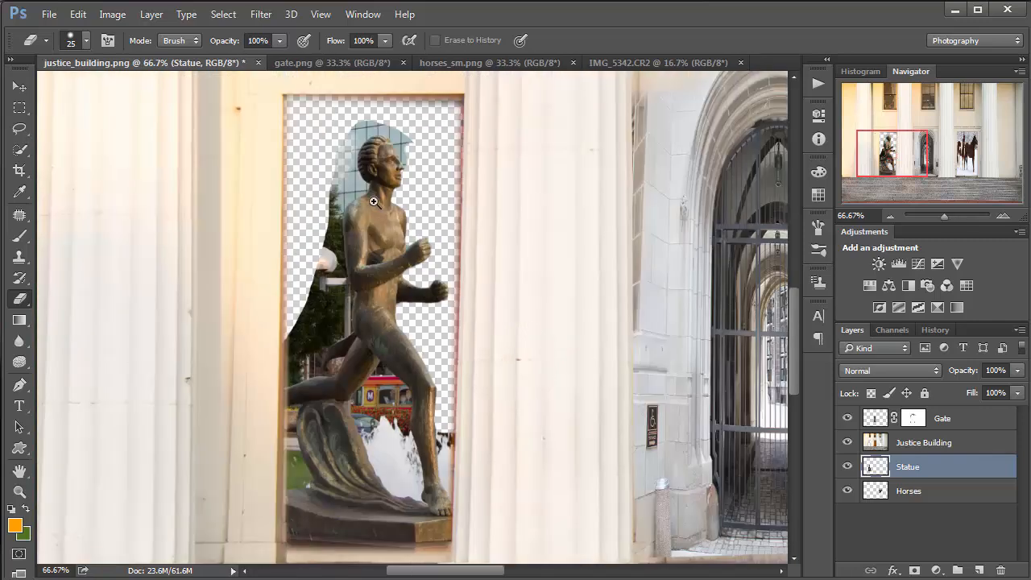
scroll(373, 151, up, 5)
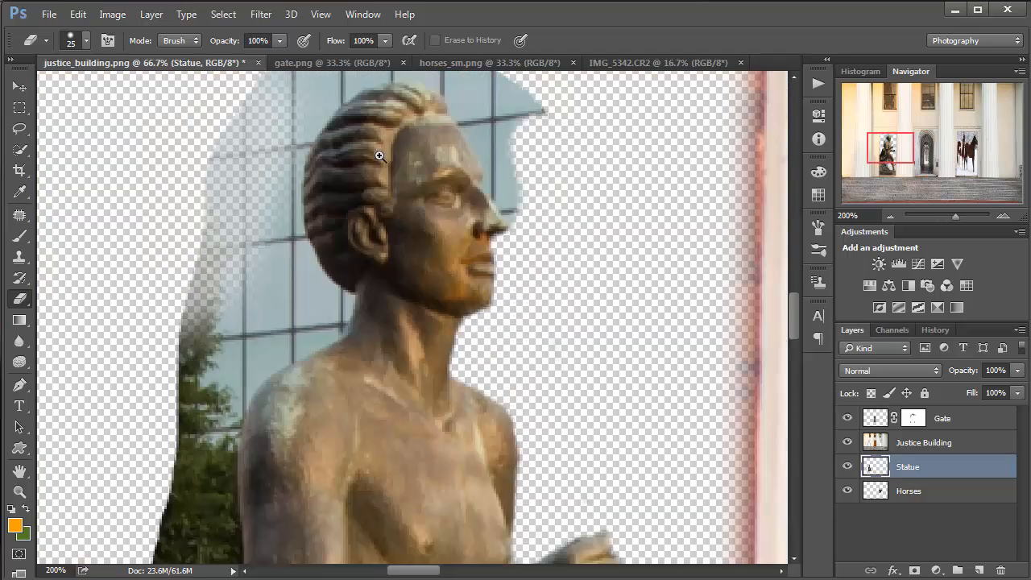
key(bracketleft)
key(bracketleft)
key(bracketleft)
key(bracketleft)
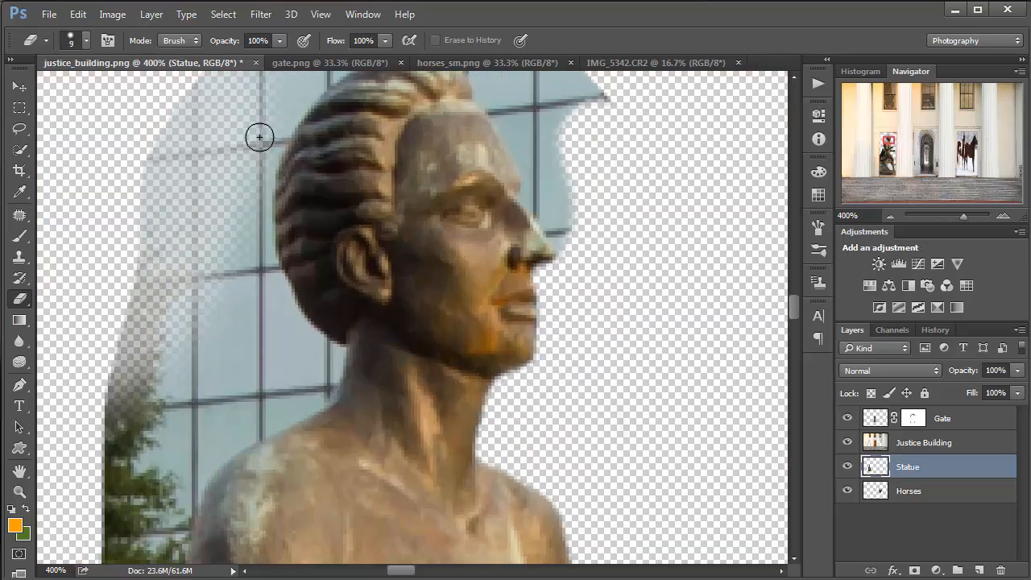
mouse_move(288, 119)
mouse_down()
mouse_move(260, 186)
mouse_move(269, 264)
mouse_move(288, 316)
mouse_move(332, 356)
mouse_move(333, 371)
mouse_move(315, 397)
mouse_move(318, 380)
mouse_move(331, 375)
mouse_move(323, 393)
mouse_move(203, 436)
mouse_up()
mouse_move(319, 399)
mouse_down()
mouse_move(241, 437)
mouse_move(179, 488)
mouse_up()
shift+click(120, 536)
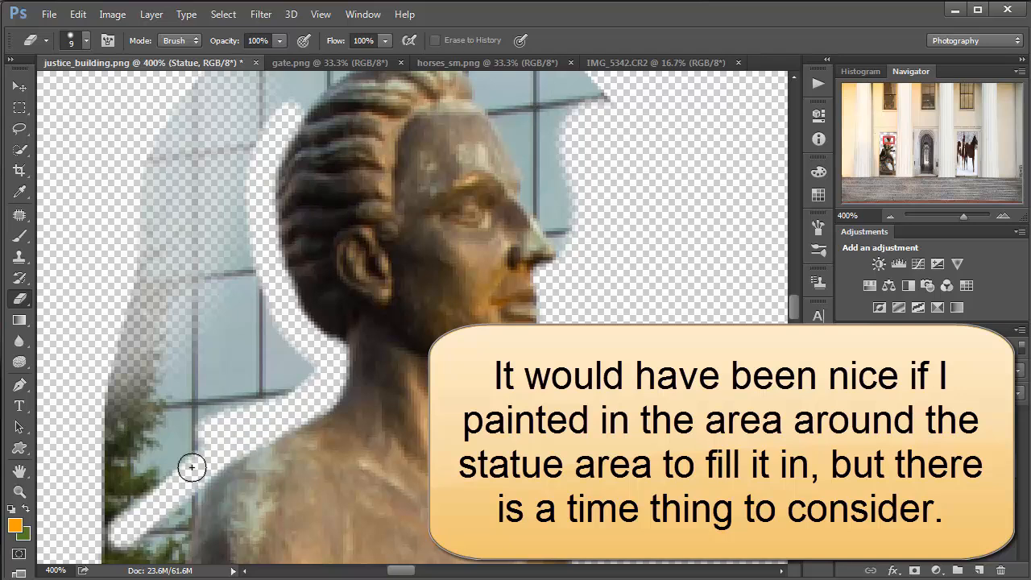
- Erase the remaining background right against the curve of the statue's rear shoulder and upper arm
drag(196, 492, 140, 559)
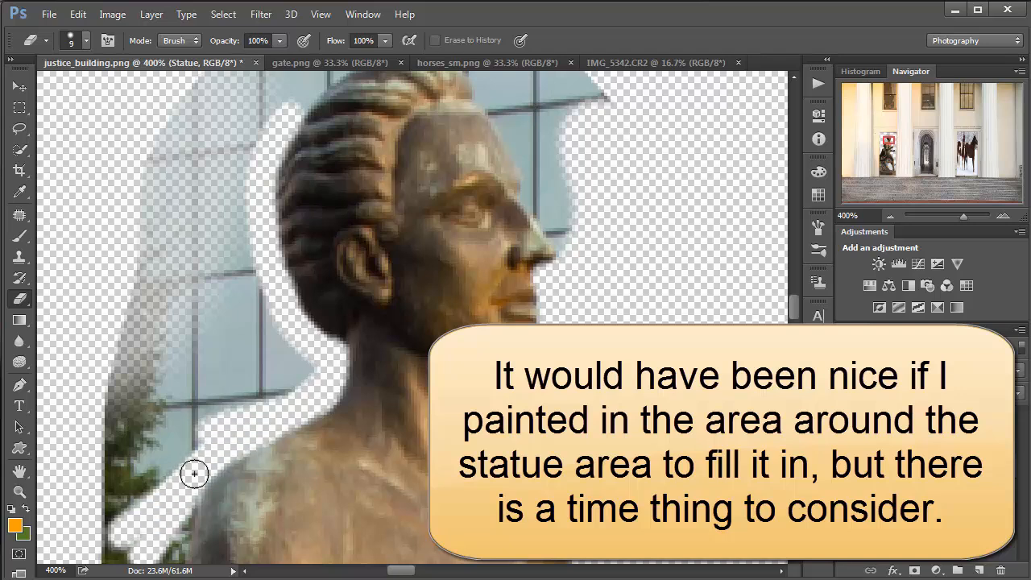
drag(192, 496, 156, 566)
drag(183, 508, 157, 568)
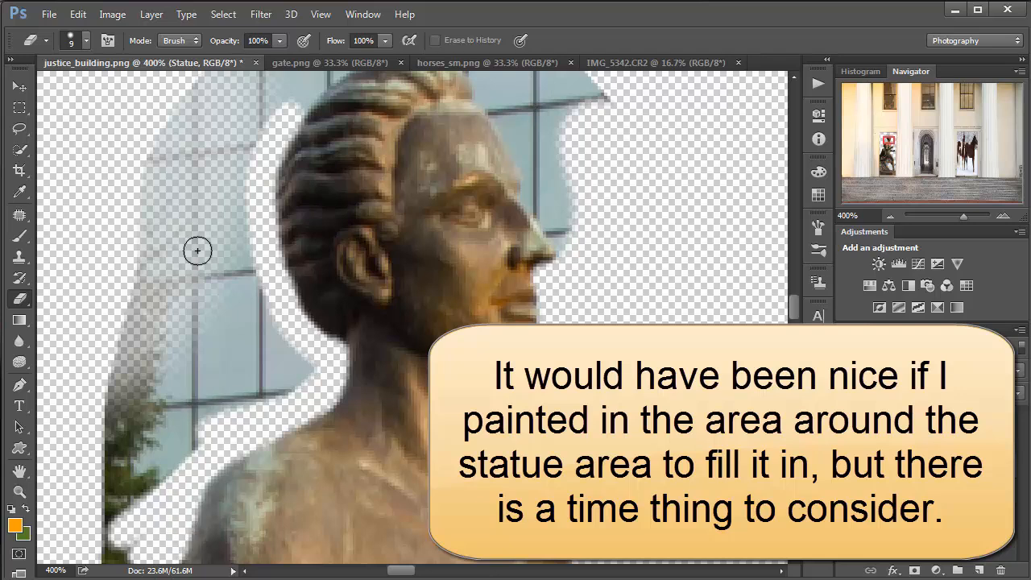
- Erase a strip of the glass building over the top of the statue's hair and down past the forehead
drag(322, 256, 311, 331)
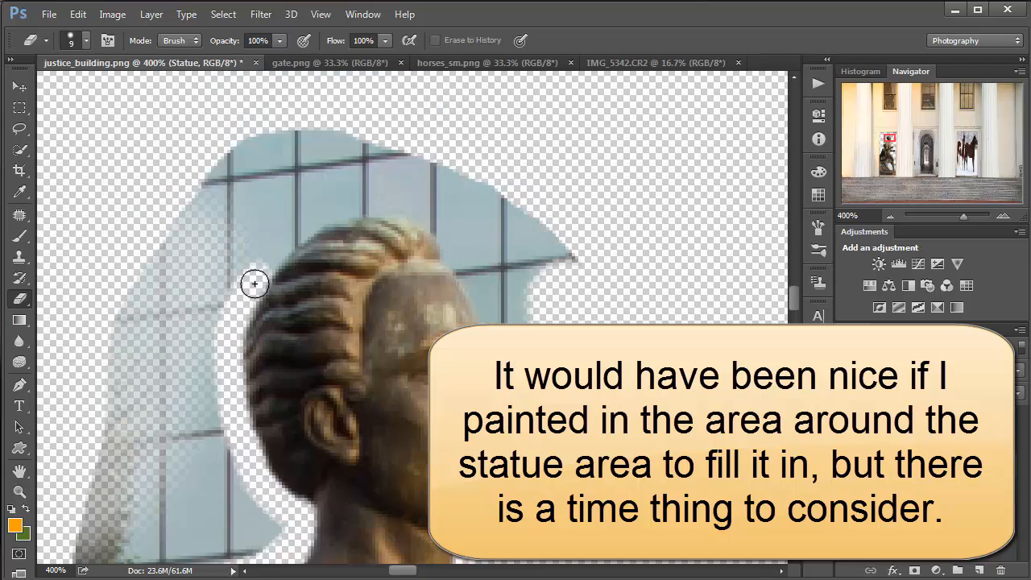
mouse_move(253, 282)
mouse_down()
mouse_move(283, 241)
mouse_move(352, 205)
mouse_move(405, 208)
mouse_move(439, 223)
mouse_move(496, 319)
mouse_up()
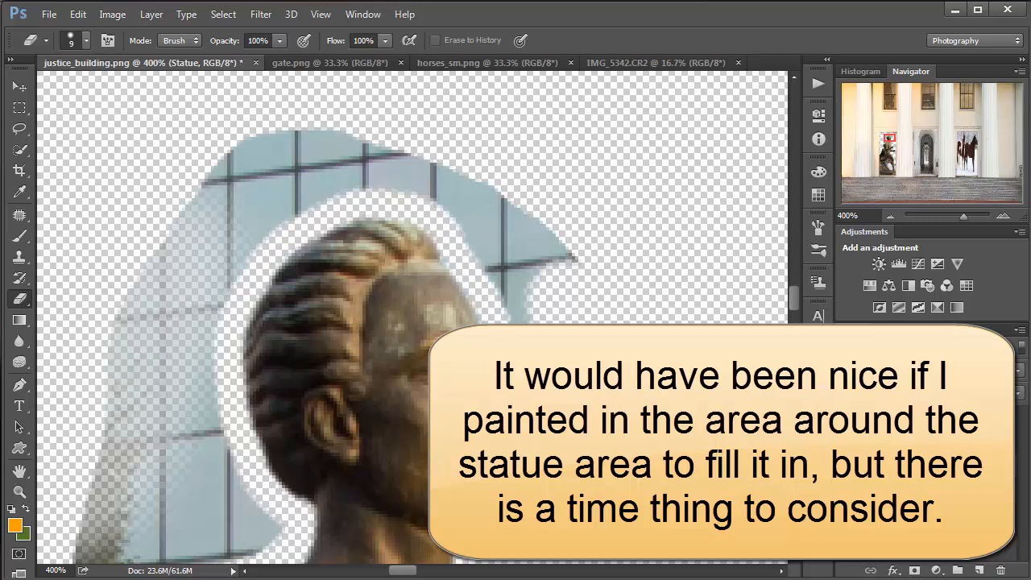
mouse_move(500, 284)
mouse_down()
mouse_move(449, 215)
mouse_move(502, 271)
mouse_move(522, 322)
mouse_up()
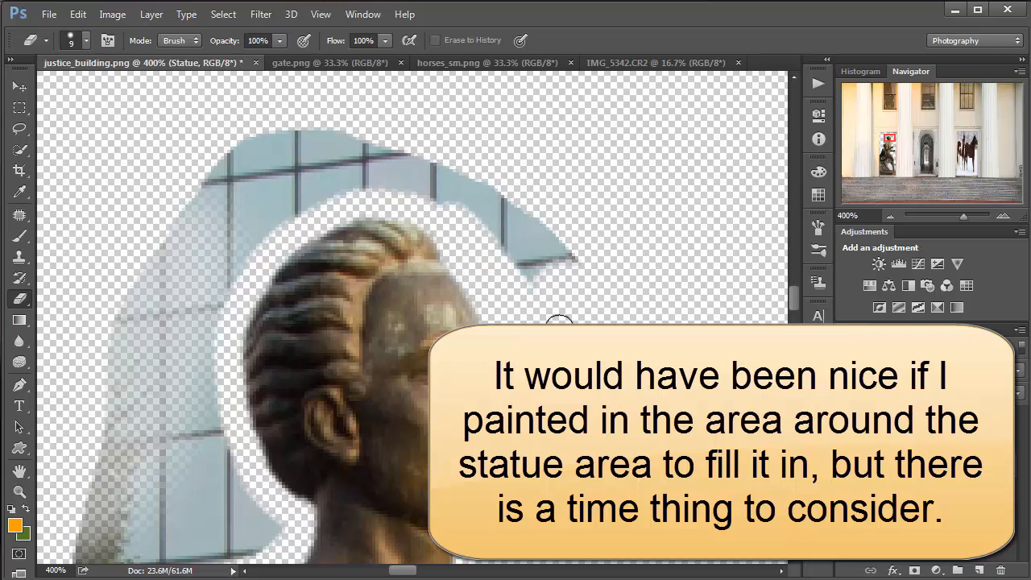
- Enlarge the eraser brush to 30 px and clear the remaining glass building around the head and the treetop behind the shoulder
key(bracketright)
key(bracketright)
key(bracketright)
mouse_move(527, 234)
mouse_down()
mouse_move(449, 173)
mouse_move(338, 150)
mouse_move(233, 184)
mouse_move(201, 225)
mouse_move(328, 152)
mouse_move(227, 225)
mouse_move(184, 290)
mouse_move(184, 414)
mouse_move(240, 547)
mouse_move(256, 534)
mouse_move(181, 537)
mouse_move(96, 481)
mouse_move(118, 262)
mouse_move(136, 500)
mouse_move(299, 222)
mouse_up()
mouse_move(241, 403)
mouse_down()
mouse_move(312, 303)
mouse_move(269, 370)
mouse_up()
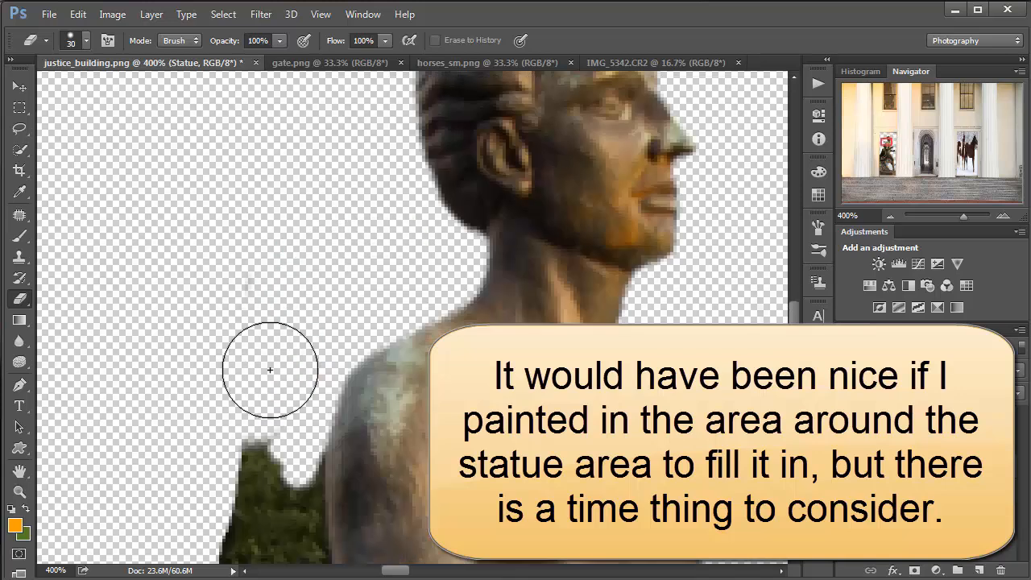
drag(231, 514, 265, 368)
- Reduce the eraser brush to 10 px and erase a strip of the tree background along the back of the statue's rear arm
key(bracketleft)
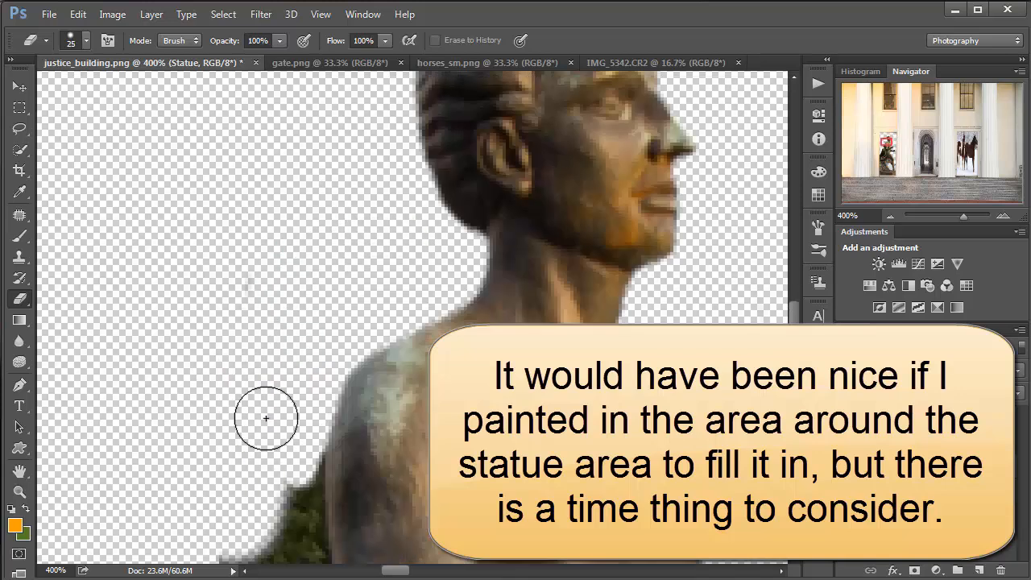
key(bracketleft)
key(bracketleft)
key(bracketleft)
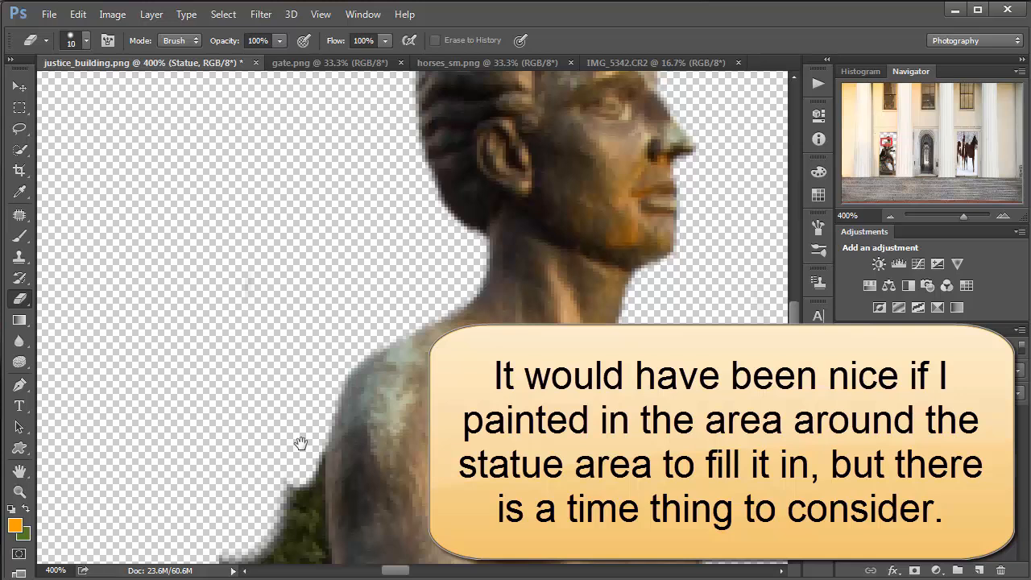
drag(303, 431, 350, 270)
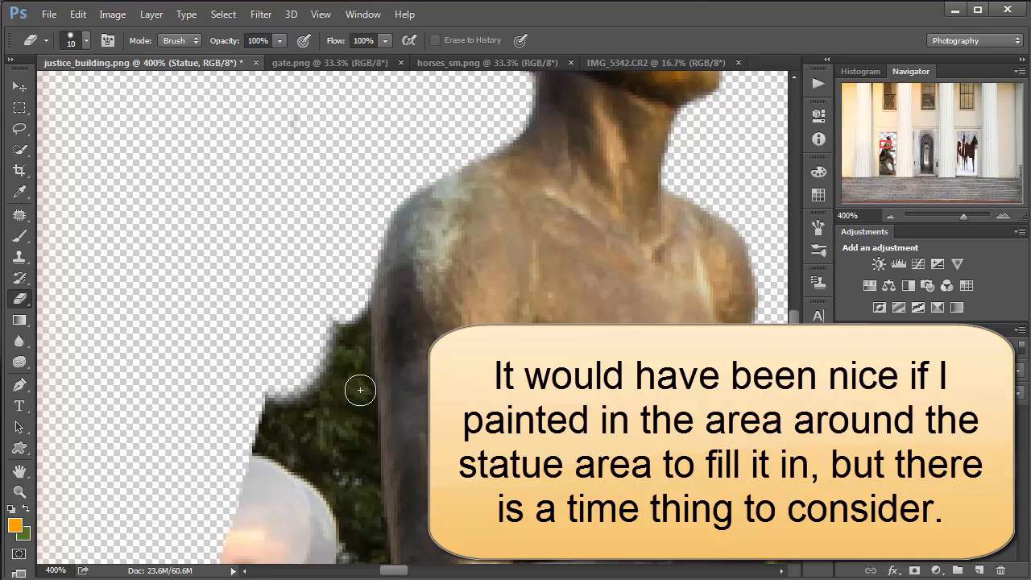
drag(360, 390, 361, 411)
drag(367, 495, 373, 559)
mouse_move(425, 503)
mouse_down()
mouse_move(441, 302)
mouse_move(393, 386)
mouse_move(424, 503)
mouse_up()
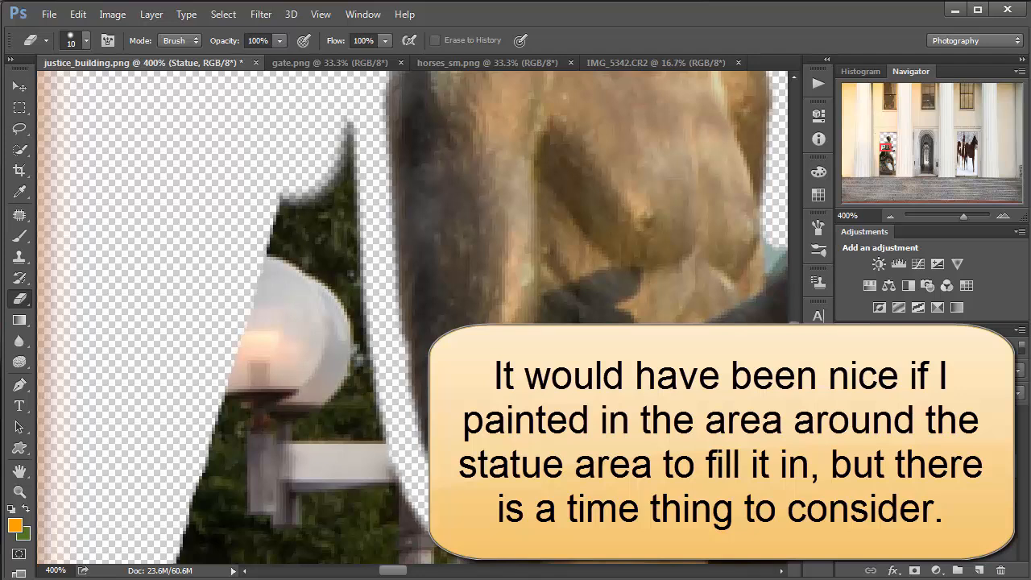
mouse_move(416, 532)
mouse_down()
mouse_move(381, 418)
mouse_move(341, 115)
mouse_up()
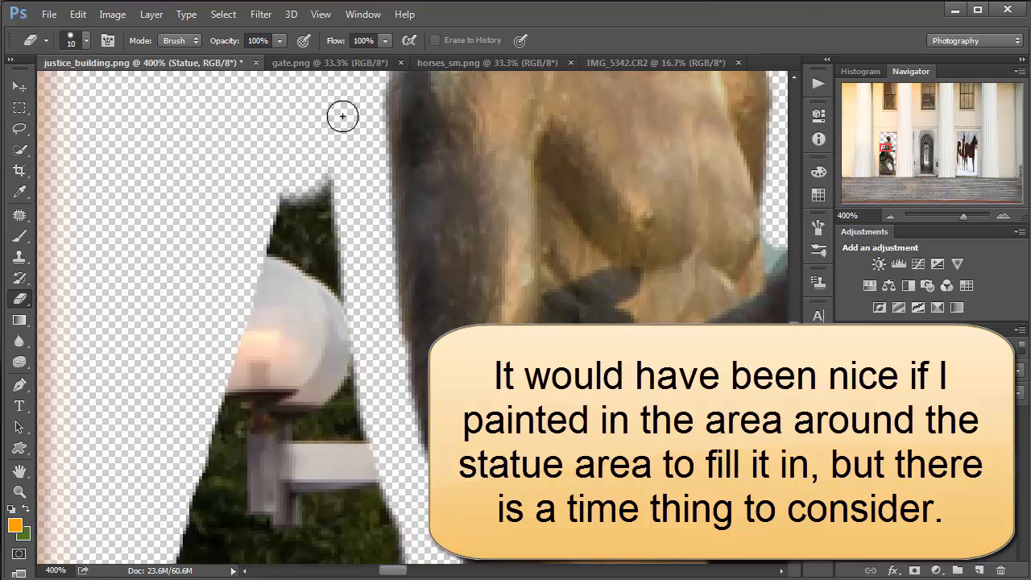
- Enlarge the eraser brush to 25 px and clear the remaining tree and lamp behind the statue's rear arm
key(bracketright)
key(bracketright)
key(bracketright)
key(bracketright)
key(bracketright)
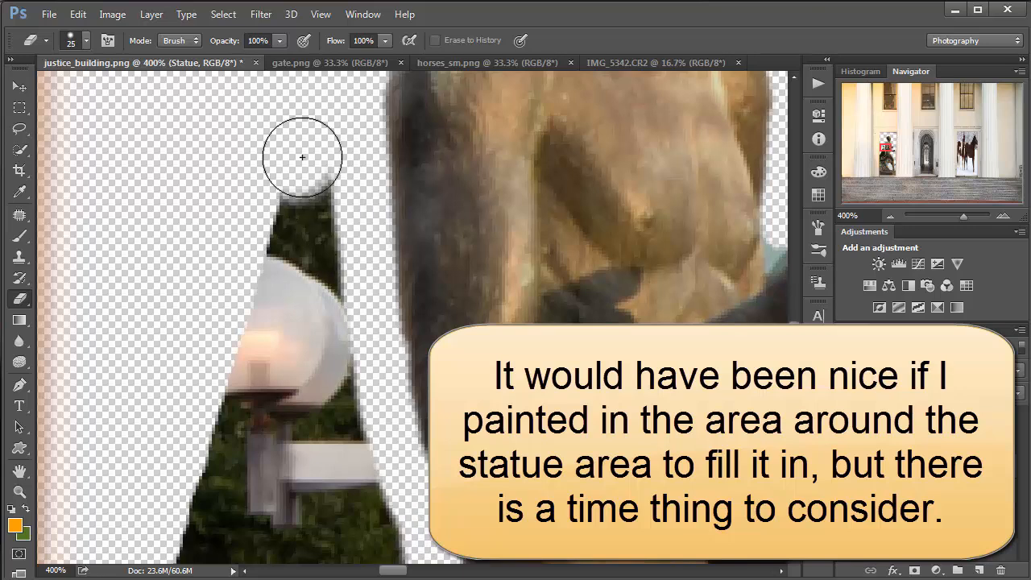
mouse_move(301, 153)
mouse_down()
mouse_move(311, 241)
mouse_move(250, 393)
mouse_move(196, 407)
mouse_move(208, 489)
mouse_up()
drag(238, 400, 286, 133)
mouse_move(342, 242)
mouse_down()
mouse_move(437, 272)
mouse_move(378, 323)
mouse_move(253, 218)
mouse_move(272, 378)
mouse_move(306, 488)
mouse_move(69, 564)
mouse_up()
mouse_move(380, 421)
mouse_down()
mouse_move(368, 527)
mouse_move(379, 513)
mouse_move(379, 470)
mouse_up()
- Reduce the eraser brush to 10 px and erase the background along the statue's lower back and hip
key(bracketleft)
key(bracketleft)
key(bracketleft)
key(bracketleft)
key(bracketleft)
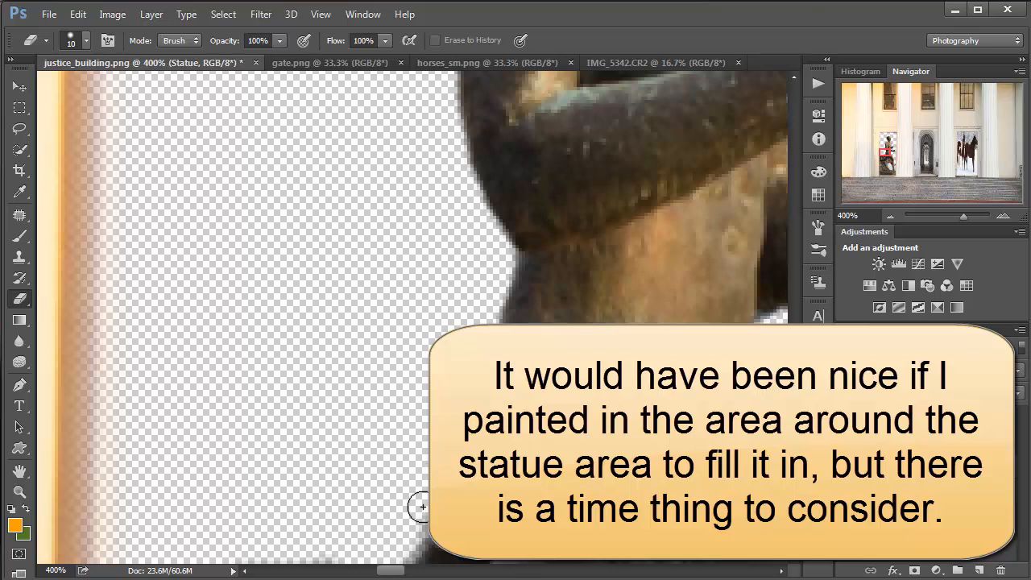
mouse_move(482, 492)
mouse_down()
mouse_move(513, 324)
mouse_move(534, 331)
mouse_up()
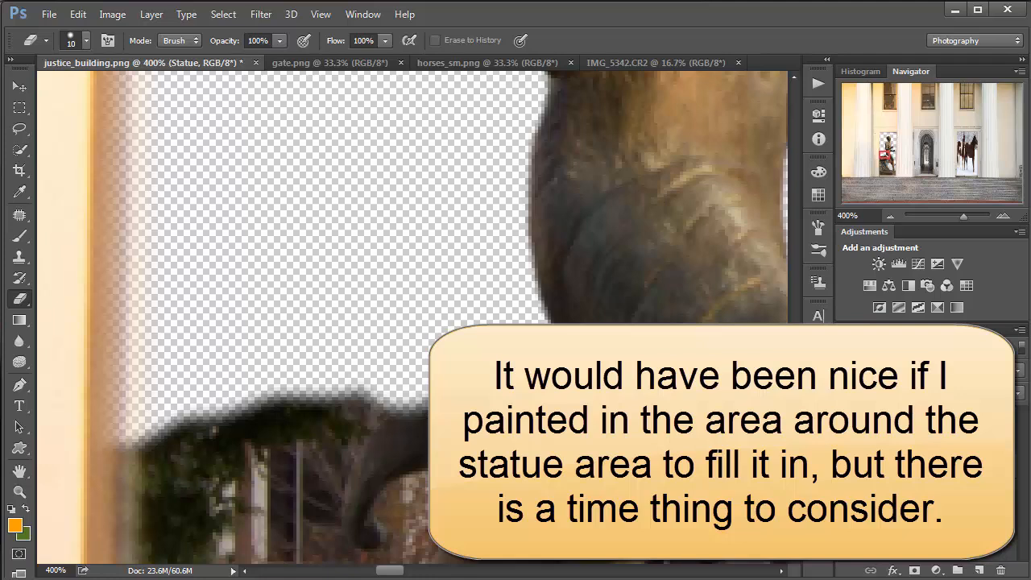
- Erase along the upper edge of the raised rear leg, then clear the remaining trees and building above it with a 25 px eraser
key(ctrl+minus)
key(ctrl+minus)
key(ctrl+minus)
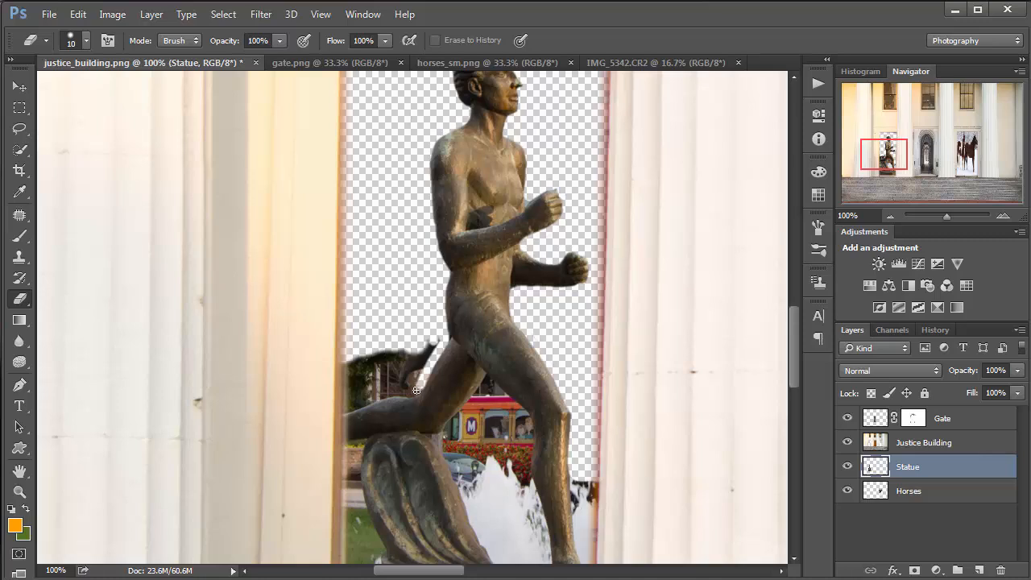
drag(417, 390, 341, 414)
key(bracketright)
key(bracketright)
key(bracketright)
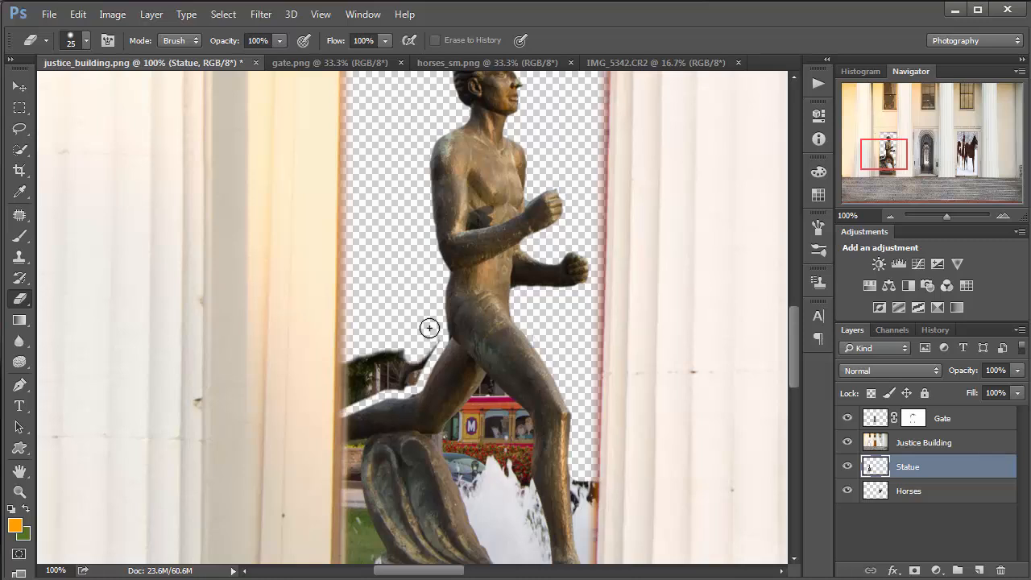
mouse_move(432, 342)
mouse_down()
mouse_move(405, 386)
mouse_move(324, 409)
mouse_up()
mouse_move(406, 348)
mouse_down()
mouse_move(390, 376)
mouse_move(379, 350)
mouse_move(334, 396)
mouse_up()
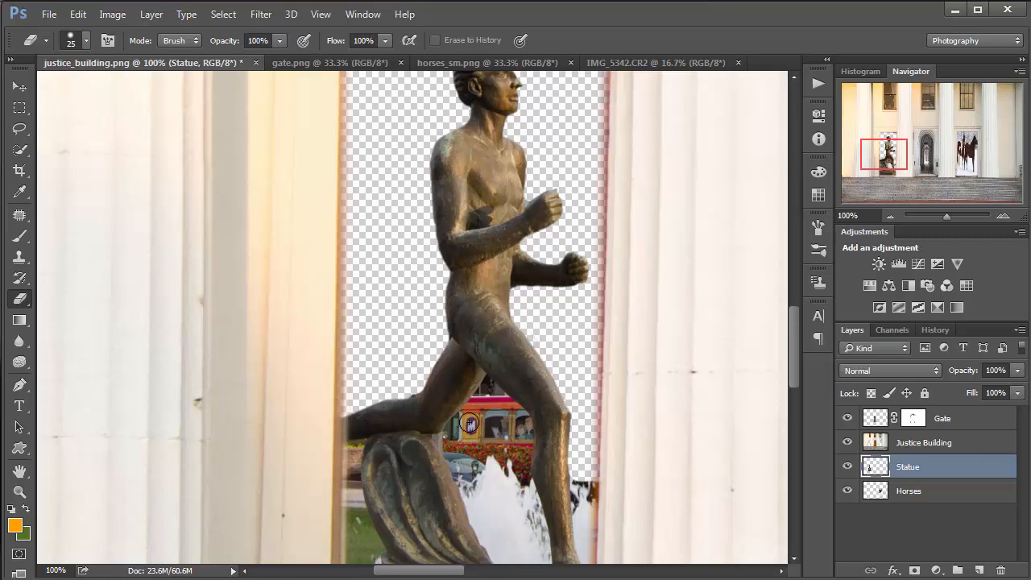
- Erase the bus, flowers and upper fountain between the statue's legs along with the top of the support under the rear leg
mouse_move(483, 395)
mouse_down()
mouse_move(462, 436)
mouse_move(476, 410)
mouse_move(477, 423)
mouse_up()
mouse_move(472, 471)
mouse_down()
mouse_move(498, 399)
mouse_move(526, 433)
mouse_move(526, 510)
mouse_up()
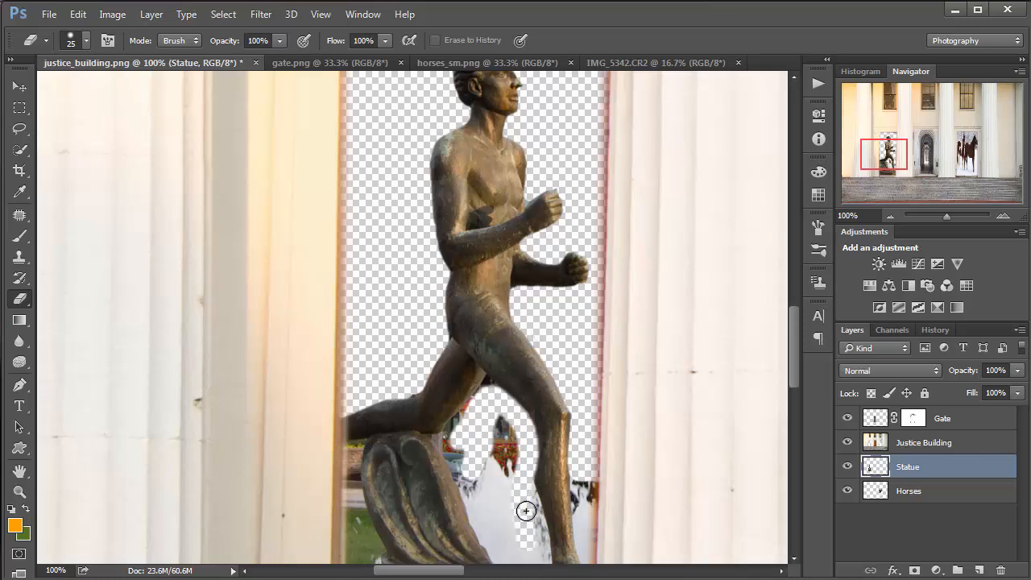
key(ctrl+z)
mouse_move(522, 428)
mouse_down()
mouse_move(540, 578)
mouse_move(491, 398)
mouse_move(522, 424)
mouse_move(502, 455)
mouse_move(496, 434)
mouse_move(508, 451)
mouse_move(488, 453)
mouse_move(489, 418)
mouse_move(481, 444)
mouse_move(477, 424)
mouse_move(441, 443)
mouse_move(348, 453)
mouse_move(332, 471)
mouse_move(336, 508)
mouse_move(350, 470)
mouse_move(434, 460)
mouse_move(372, 459)
mouse_move(480, 461)
mouse_move(478, 511)
mouse_up()
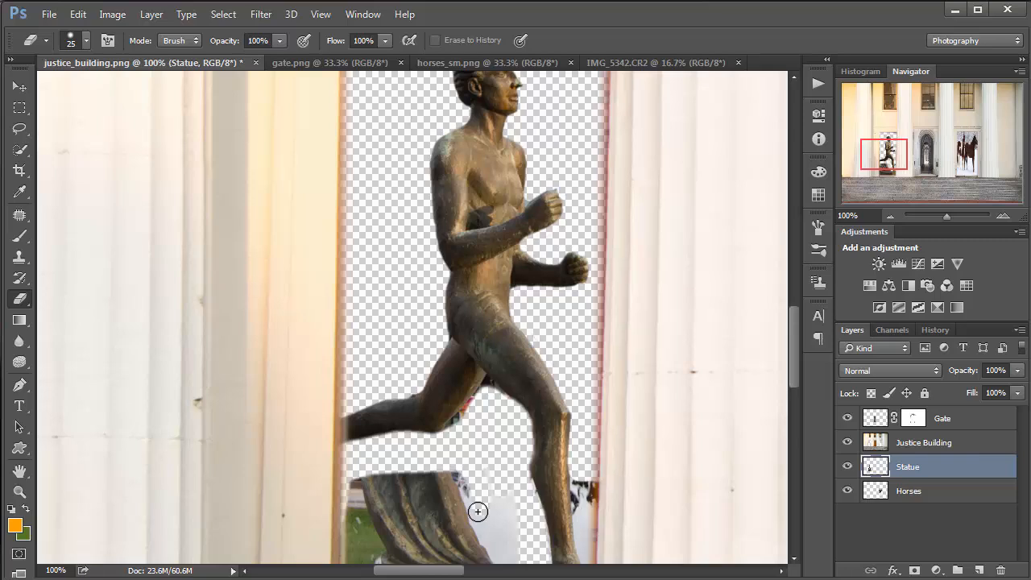
- Enlarge the eraser brush to 45 px and erase the rest of the support, grass and fountain below the rear leg
key(bracketright)
key(bracketright)
key(bracketright)
key(bracketright)
mouse_move(504, 564)
mouse_down()
mouse_move(528, 552)
mouse_move(495, 503)
mouse_move(503, 563)
mouse_move(510, 557)
mouse_move(490, 493)
mouse_move(464, 514)
mouse_move(482, 499)
mouse_move(475, 472)
mouse_move(441, 467)
mouse_move(442, 490)
mouse_move(373, 493)
mouse_move(389, 491)
mouse_move(370, 567)
mouse_move(448, 556)
mouse_up()
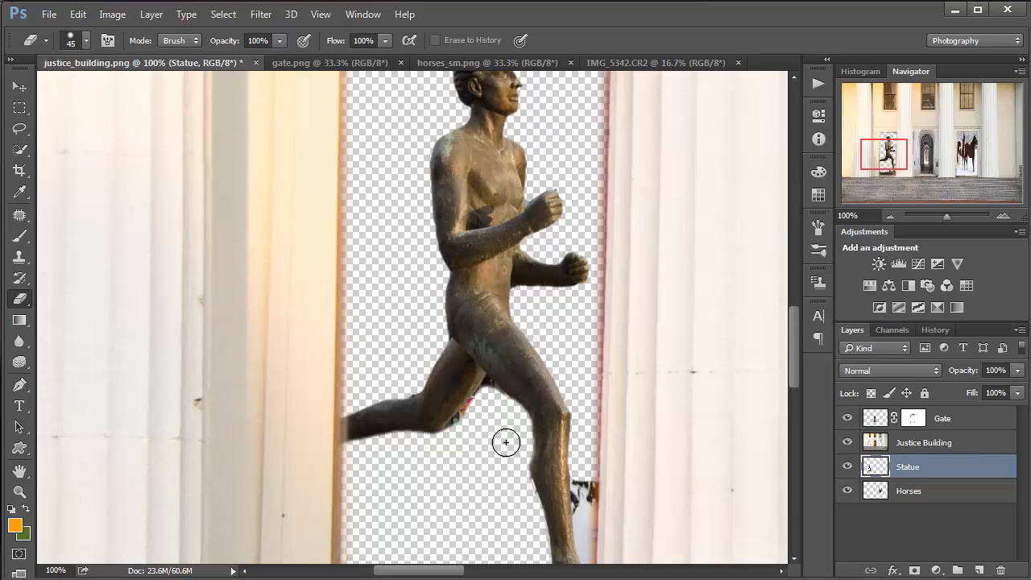
- Reduce the eraser brush to 25 px and clear the remnants under the rear thigh and in front of the front shin
key(bracketleft)
key(bracketleft)
drag(483, 398, 448, 441)
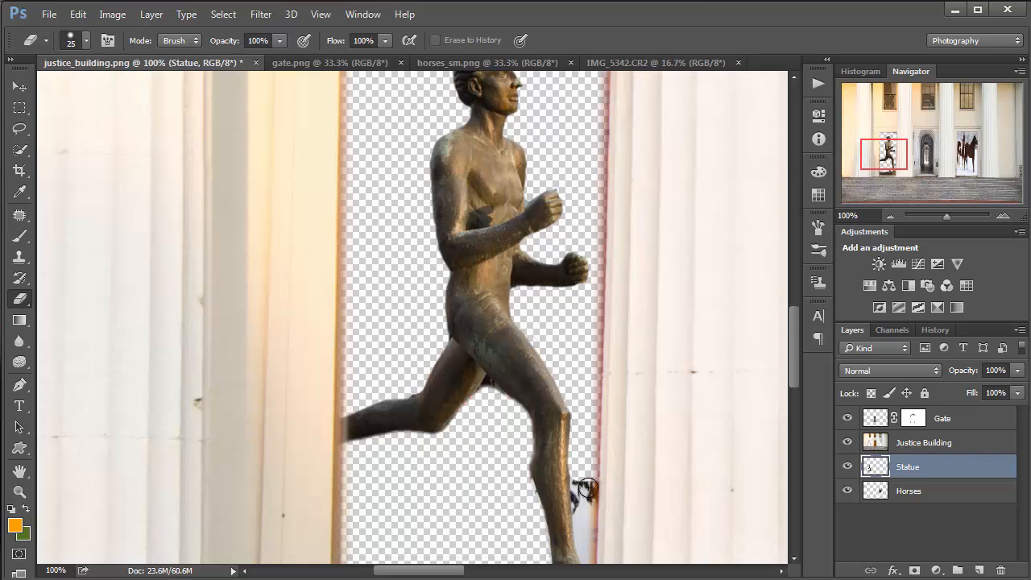
mouse_move(590, 473)
mouse_down()
mouse_move(578, 510)
mouse_move(583, 537)
mouse_move(601, 534)
mouse_move(593, 465)
mouse_move(579, 481)
mouse_up()
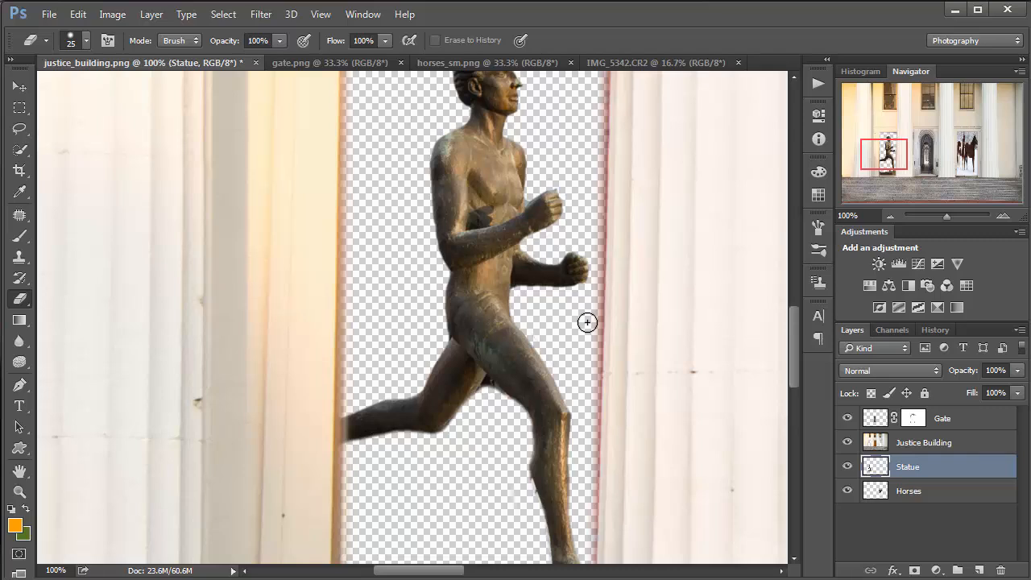
- Enlarge the eraser brush to 80 px and erase the leftover dark base behind the pedestal under the statue's front foot
key(ctrl+minus)
key(ctrl+minus)
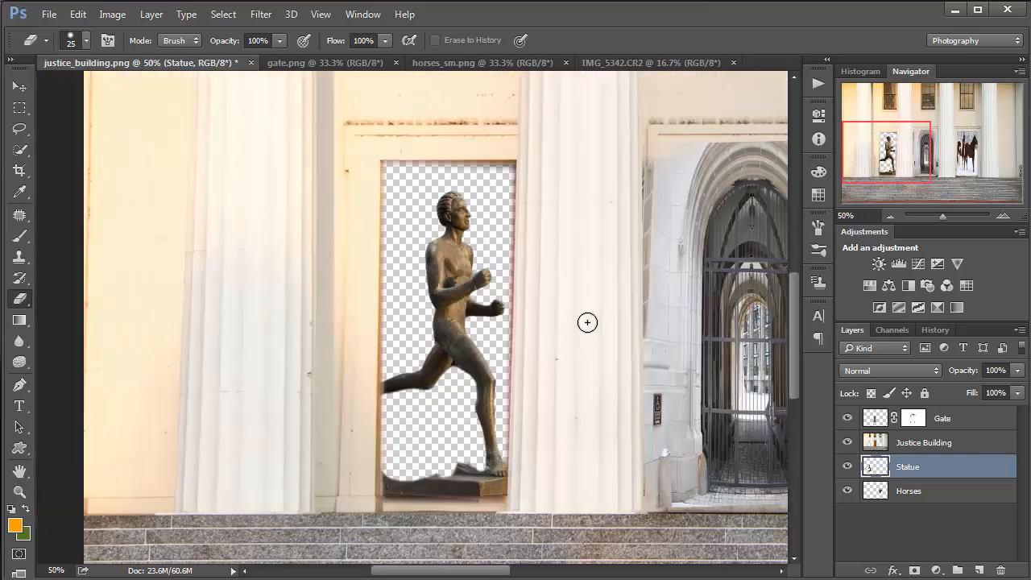
key(ctrl+minus)
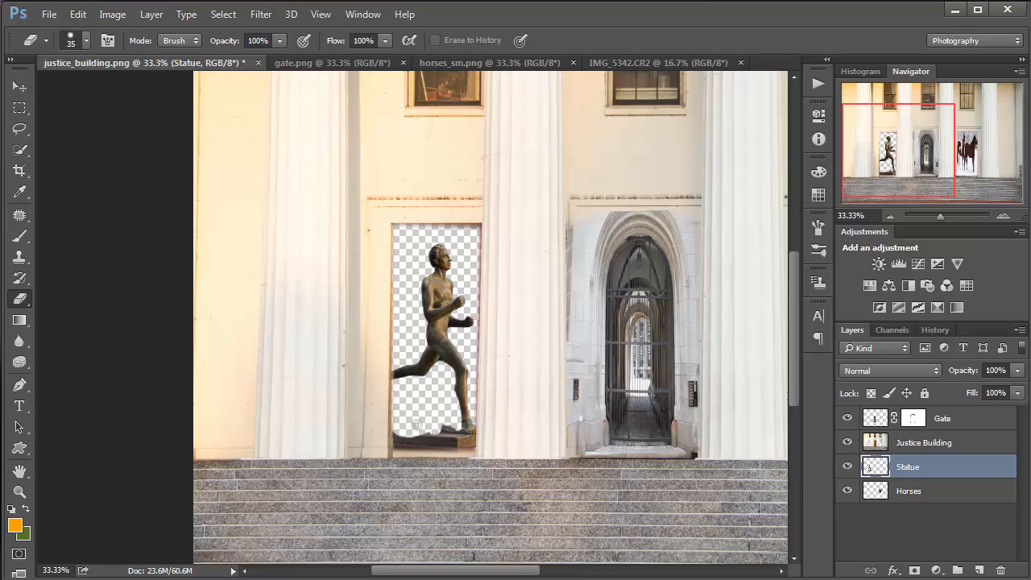
key(bracketright)
key(bracketright)
key(bracketright)
key(bracketright)
key(bracketright)
key(bracketright)
key(bracketright)
key(bracketright)
drag(415, 439, 396, 444)
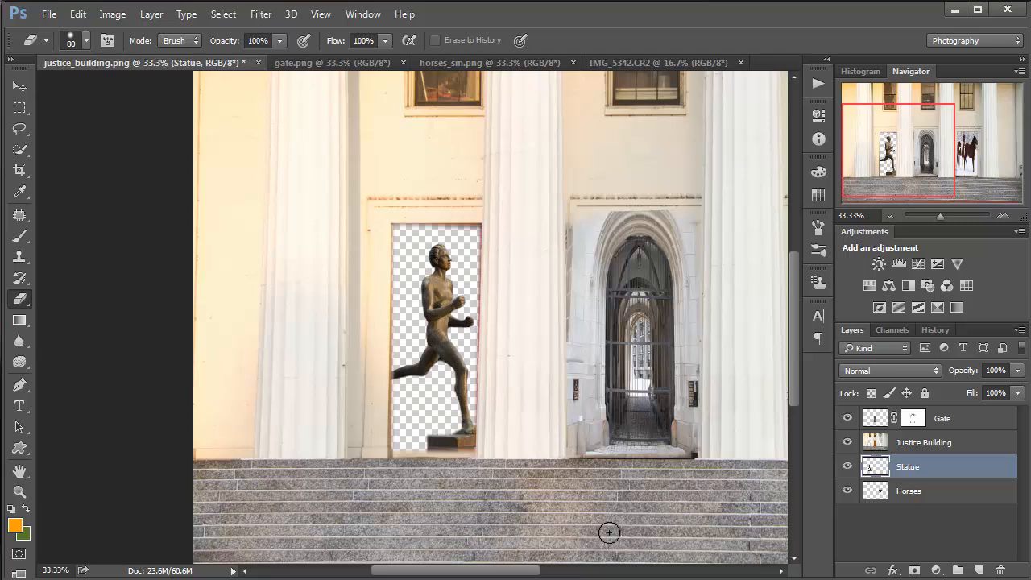
- Review the document's history of Eraser states from the opening snapshot down through the list
scroll(609, 532, down, 2)
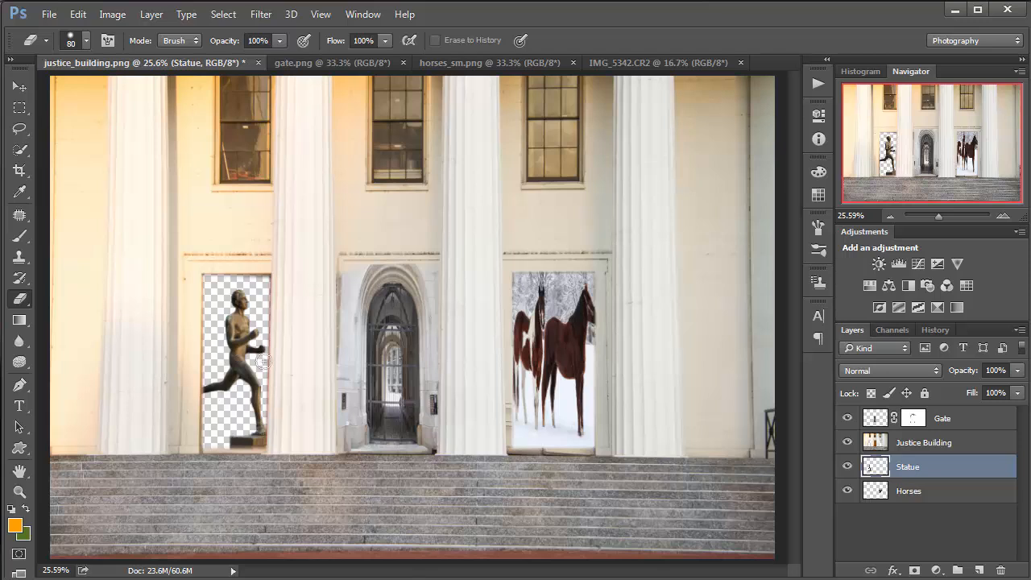
click(936, 330)
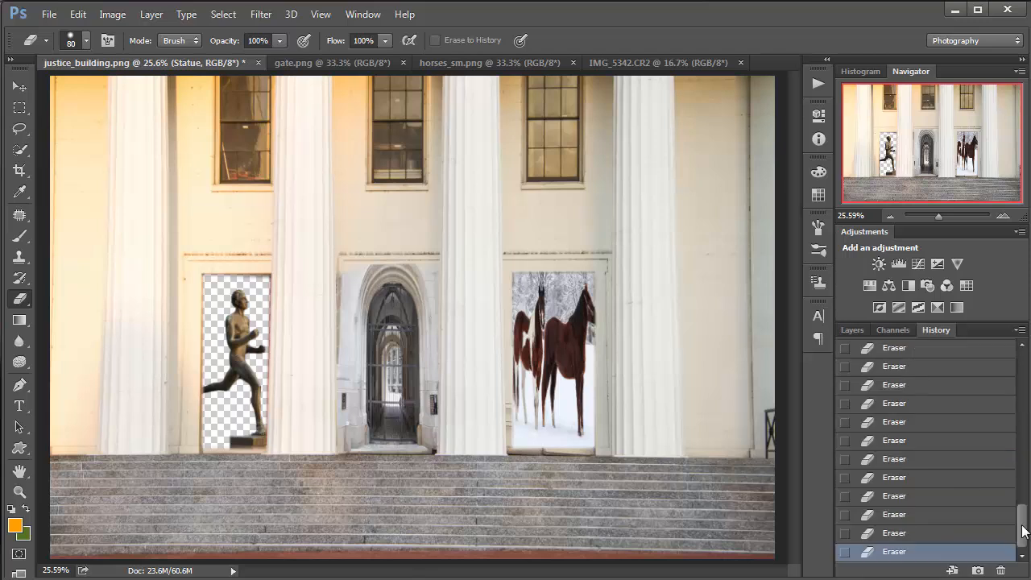
drag(1025, 530, 1021, 362)
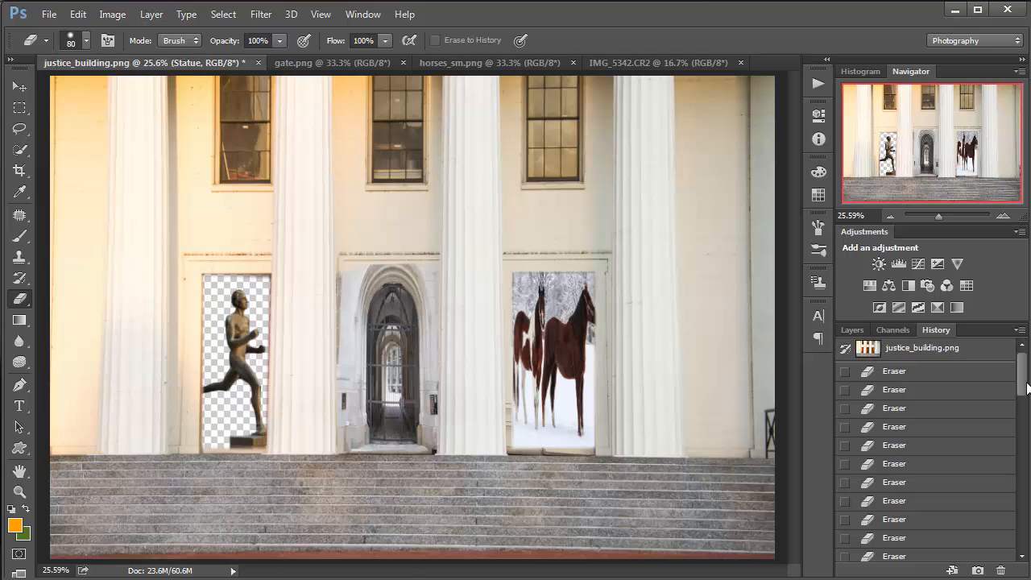
mouse_move(1026, 383)
mouse_down()
mouse_move(1025, 551)
mouse_move(1009, 387)
mouse_up()
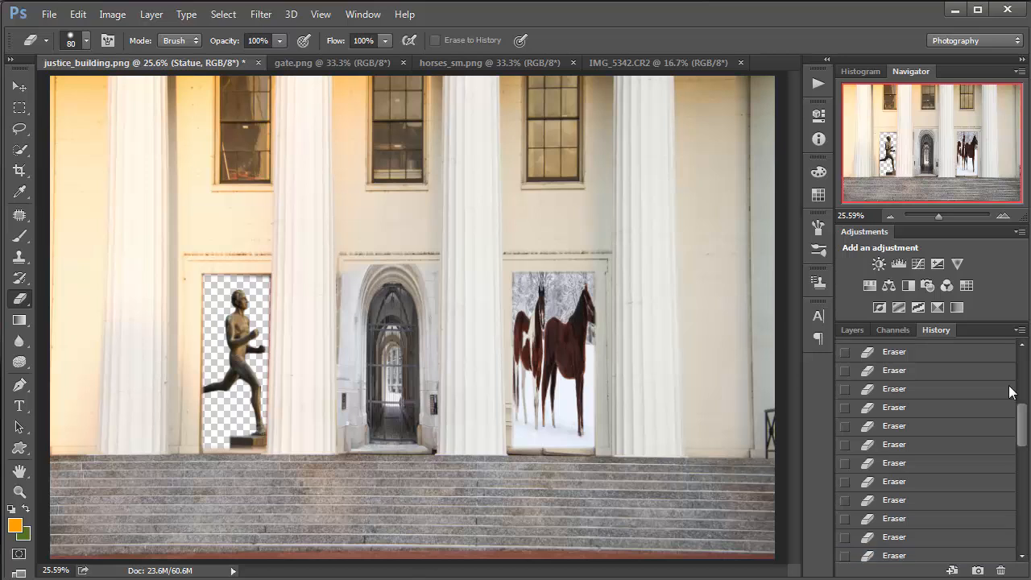
scroll(1012, 392, up, 5)
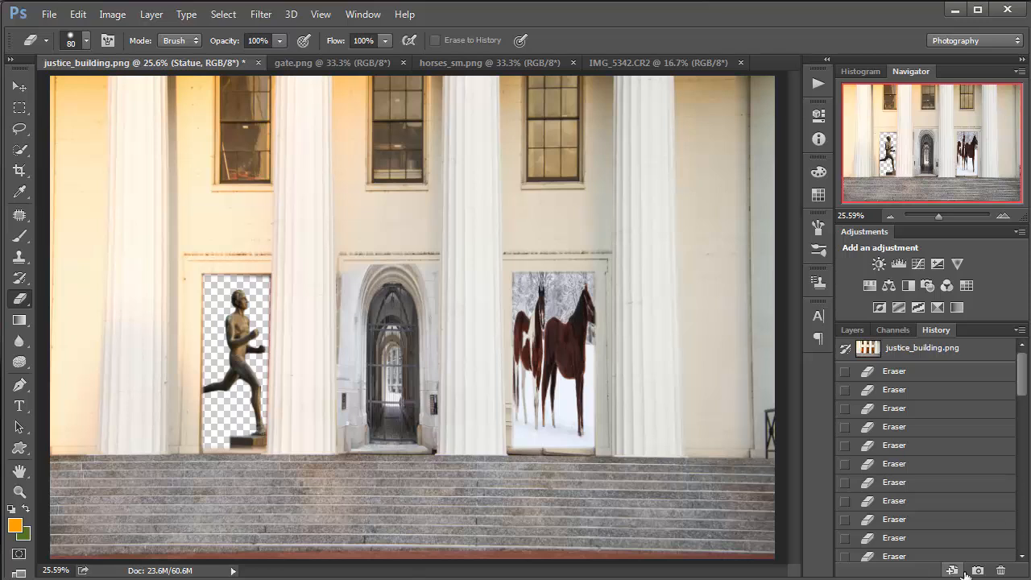
scroll(1026, 457, down, 1)
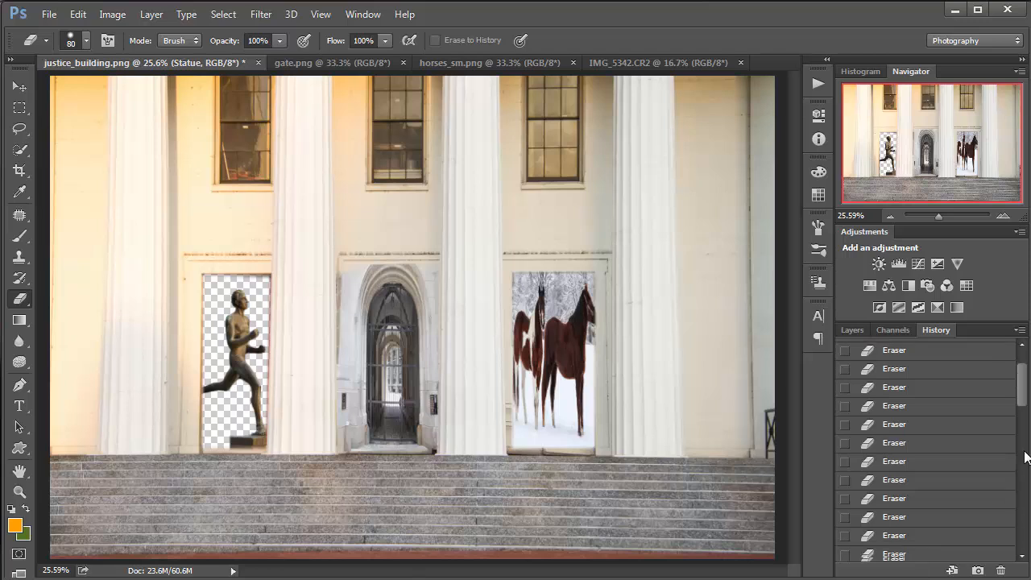
scroll(1026, 456, down, 3)
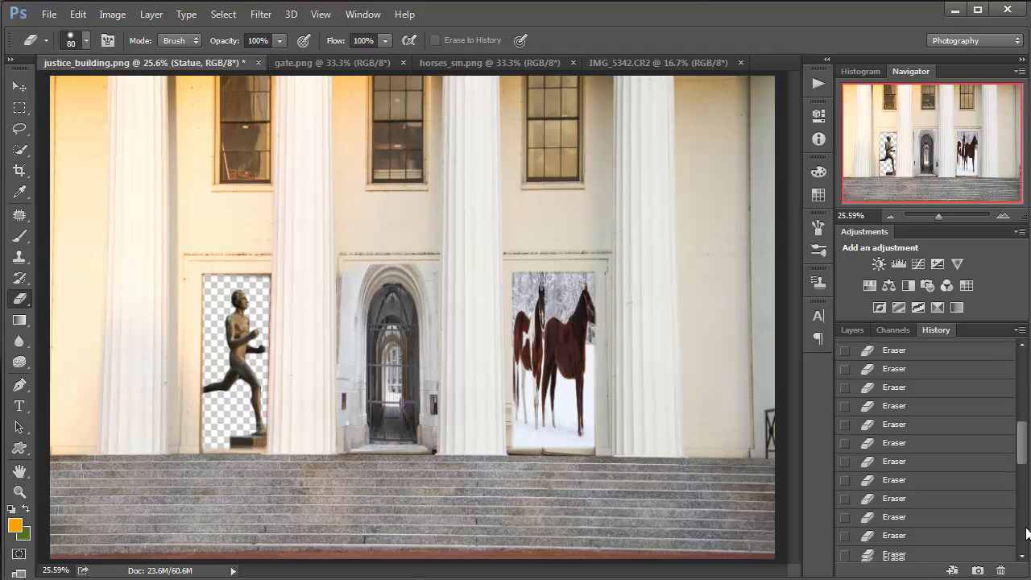
- Return to the layer list and switch between the Justice Building and Statue layers, ending with Justice Building selected
click(853, 331)
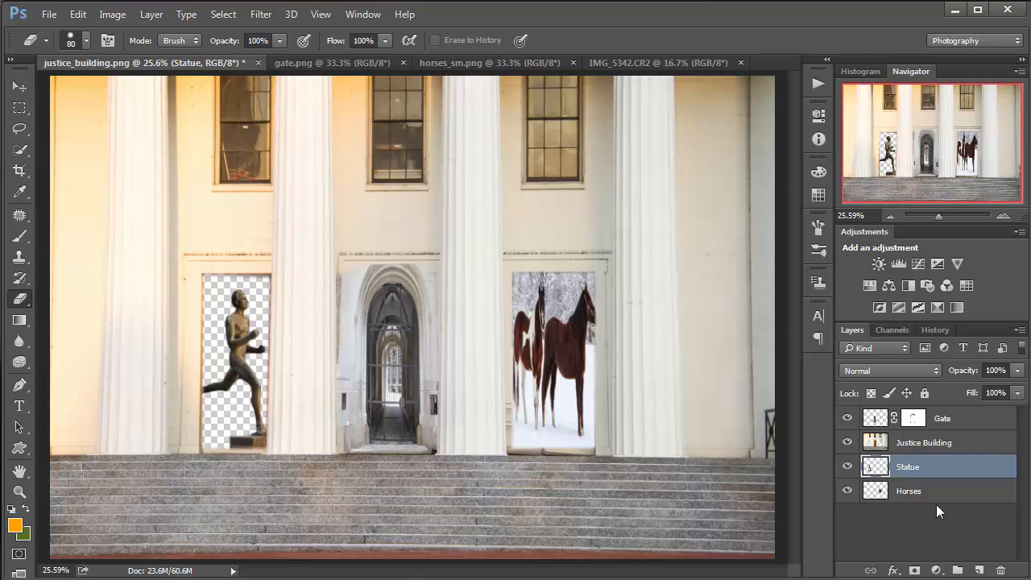
click(924, 445)
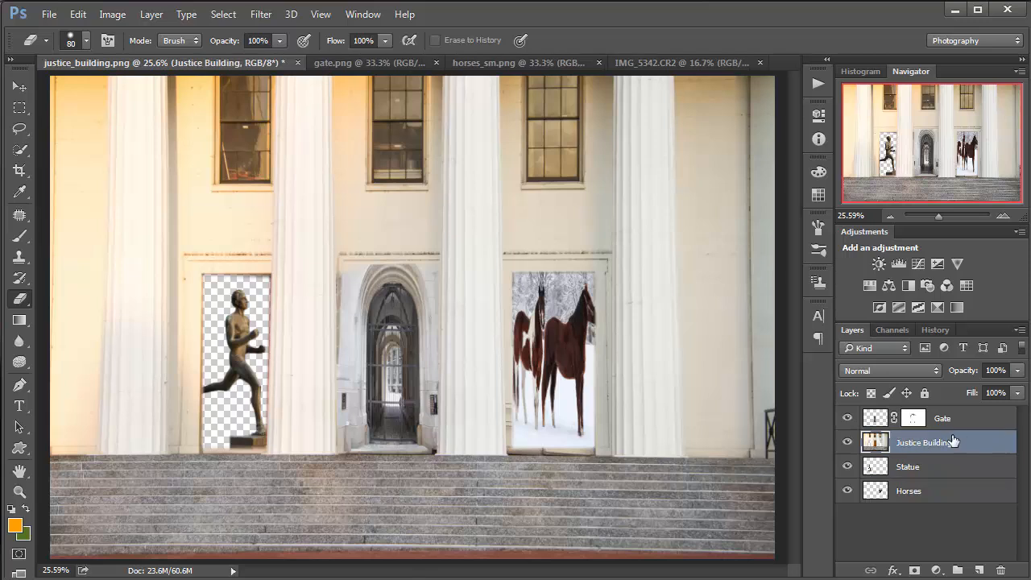
click(911, 467)
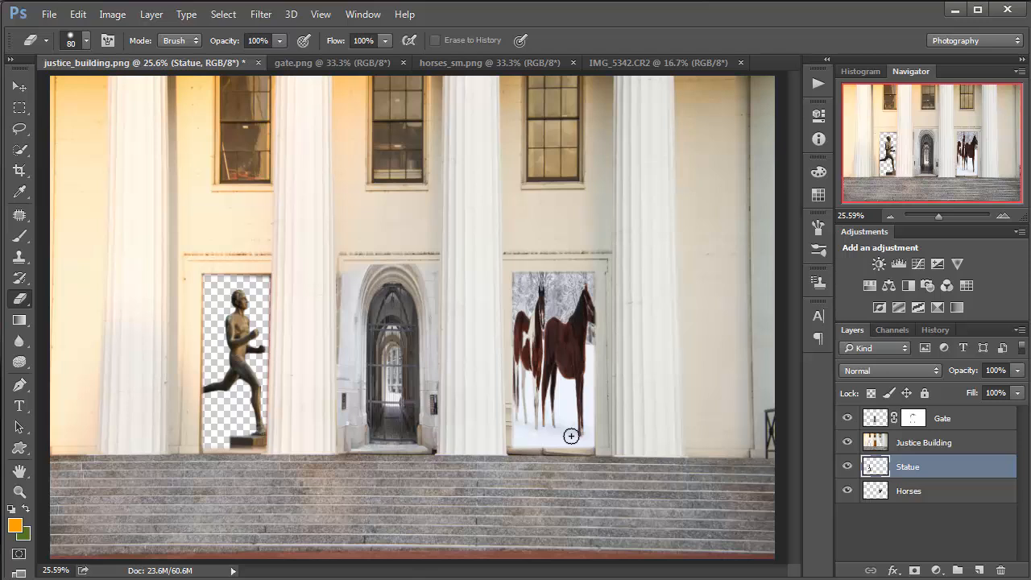
click(911, 445)
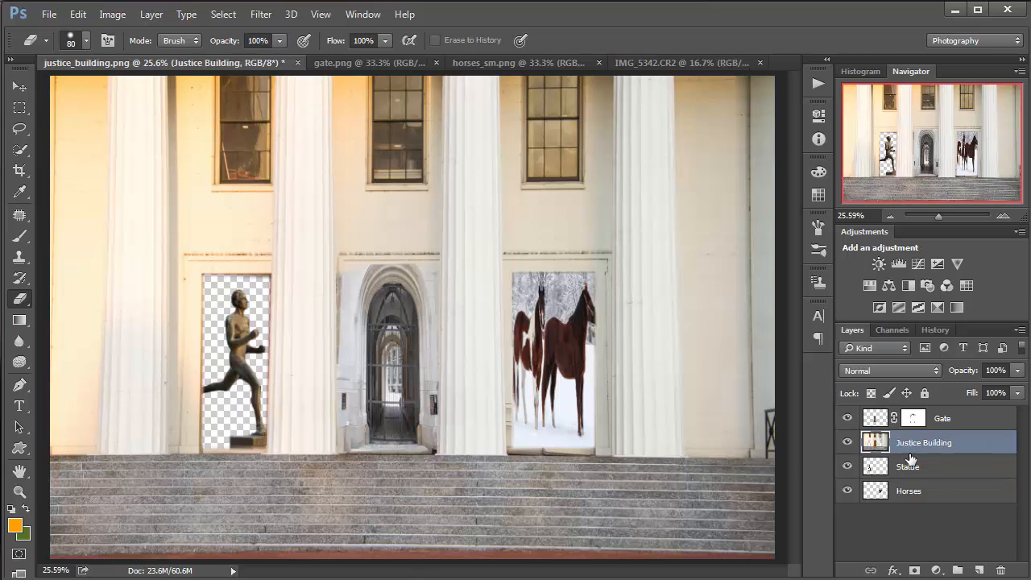